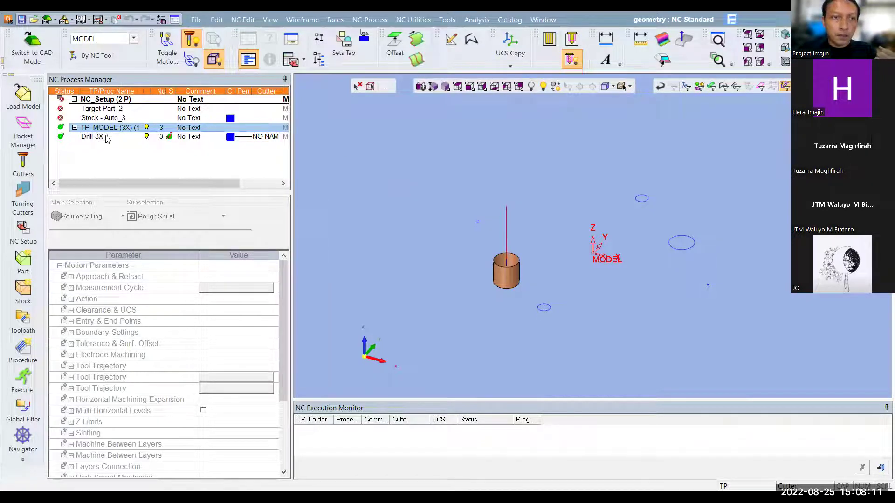
Check the Cimatron 15.0 version details, then show the open-documents list.
left_click(553, 23)
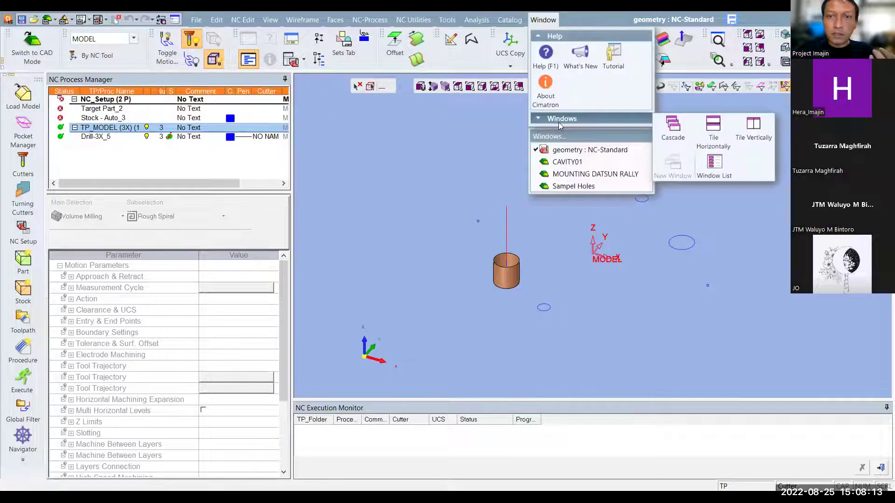
left_click(552, 95)
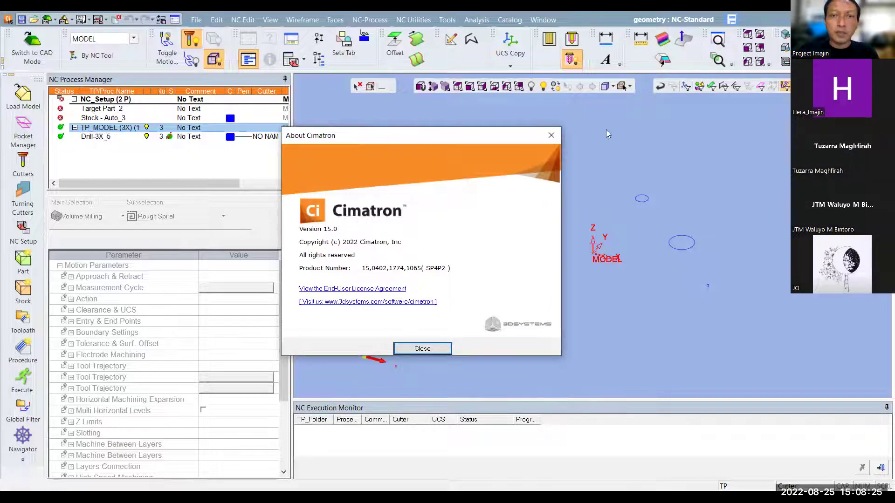
left_click(542, 136)
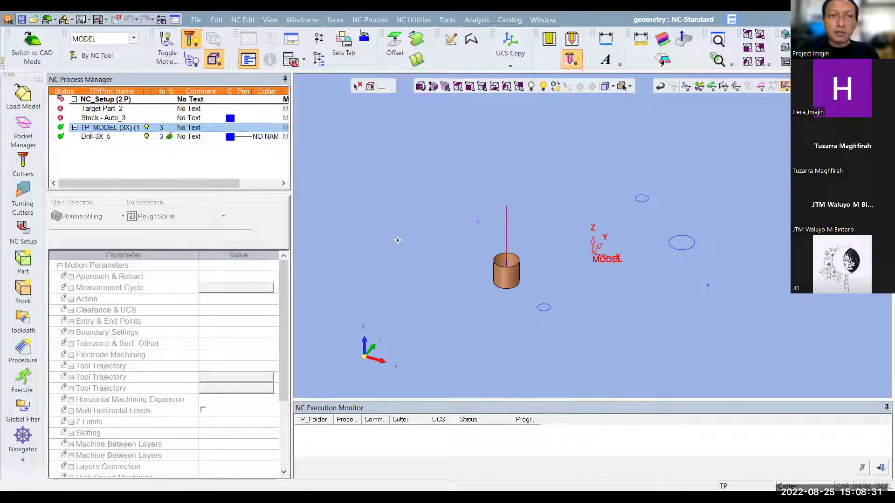
left_click(543, 19)
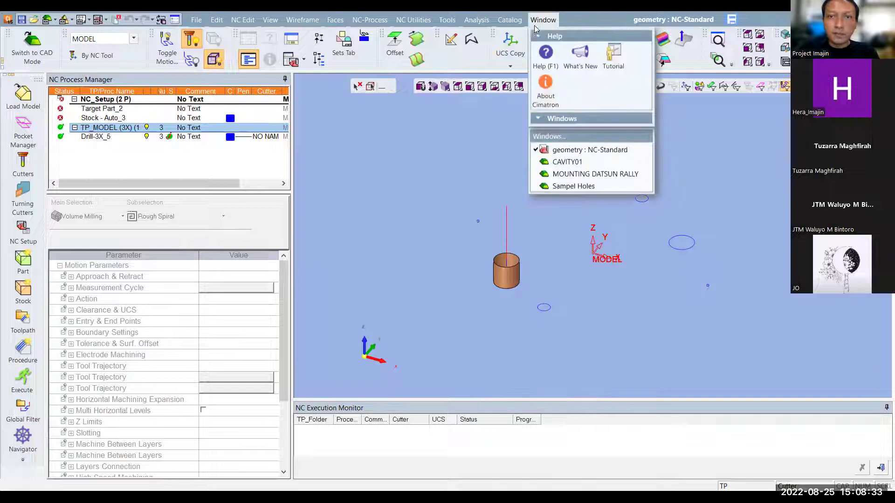
left_click(551, 161)
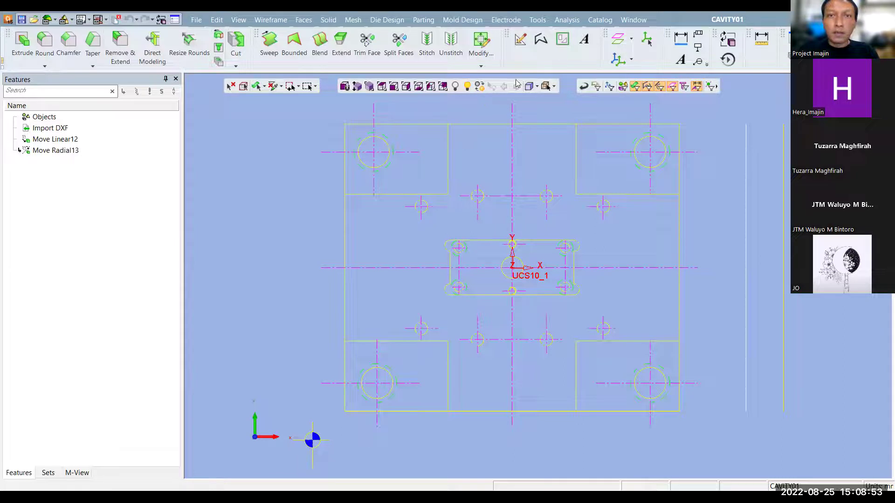
left_click(634, 20)
left_click(635, 148)
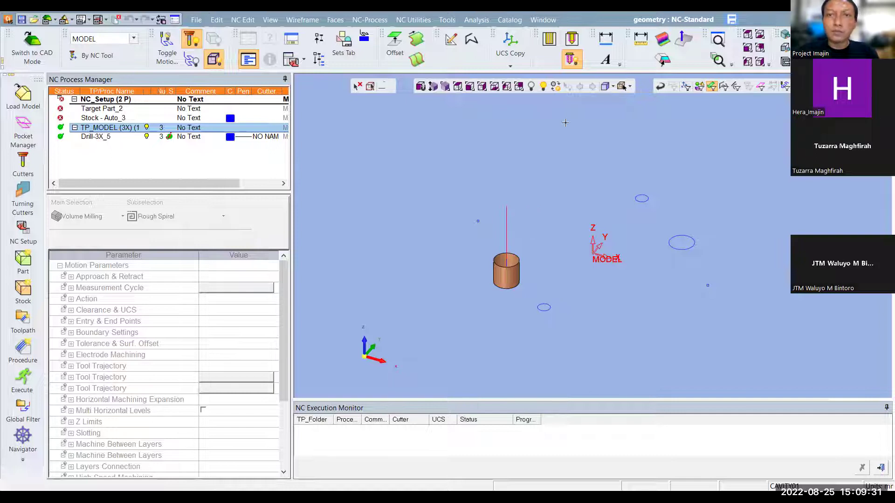
Switch to the Sampel Holes part document from the Window list.
left_click(543, 20)
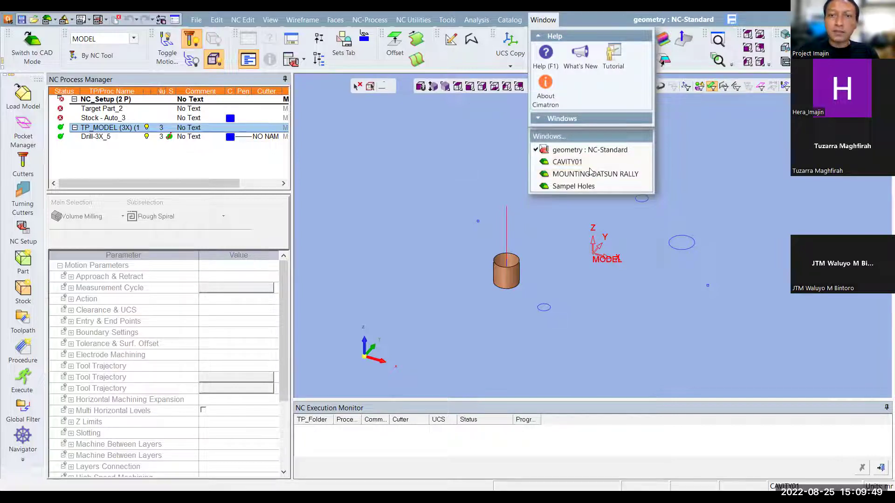
left_click(577, 187)
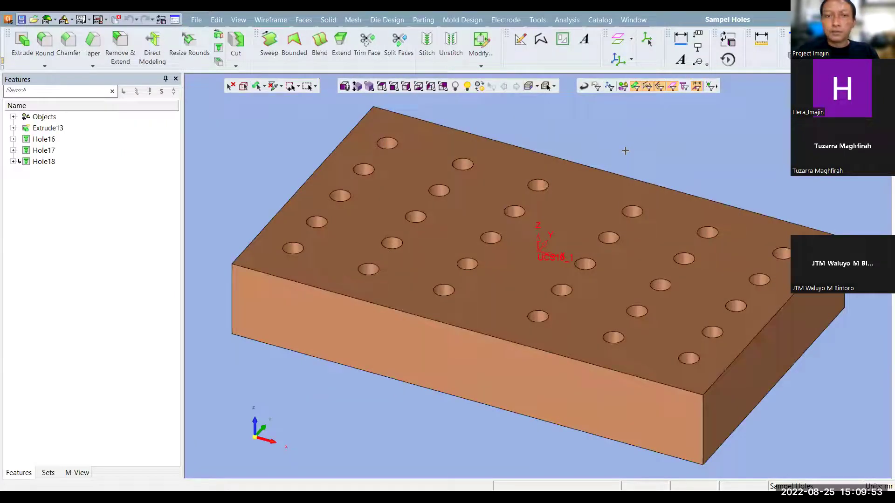
Show the Sampel Holes plate as wireframe and compare hole depths in front, side and isometric views.
mouse_move(528, 141)
middle_mouse_down()
mouse_move(534, 129)
mouse_move(525, 145)
middle_mouse_up()
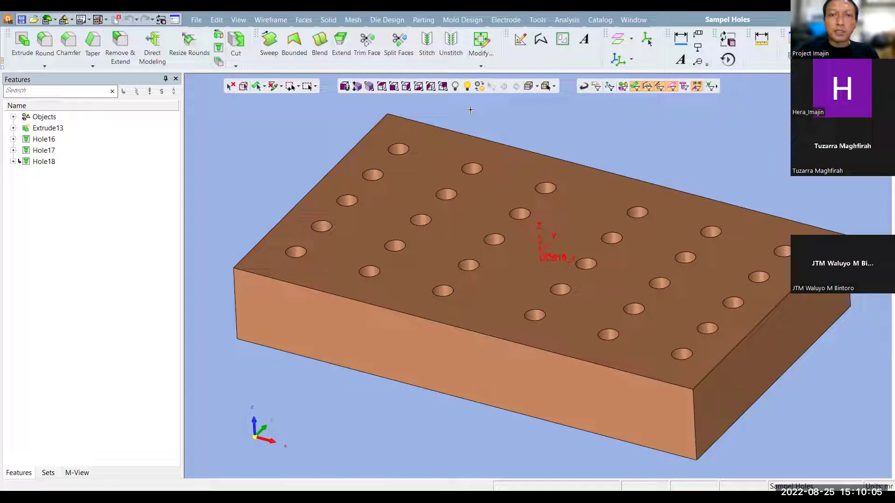
left_click(530, 86)
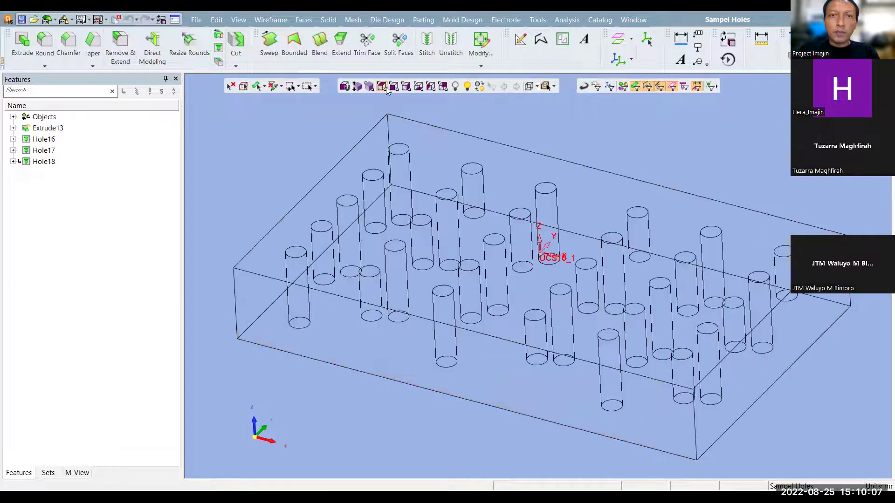
left_click(397, 87)
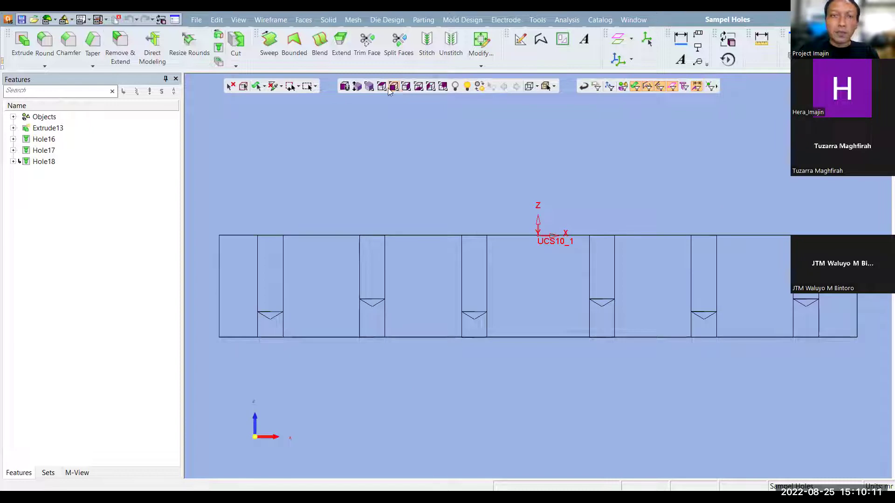
left_click(373, 90)
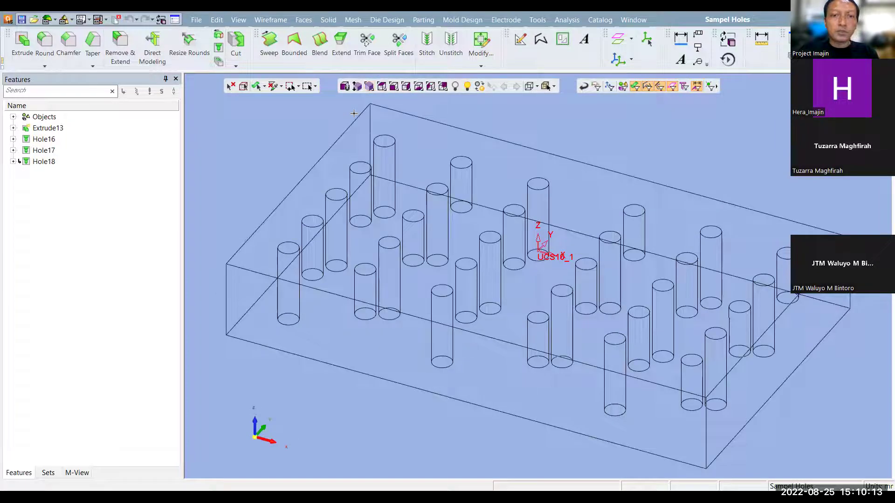
middle_click_drag(508, 121, 524, 106)
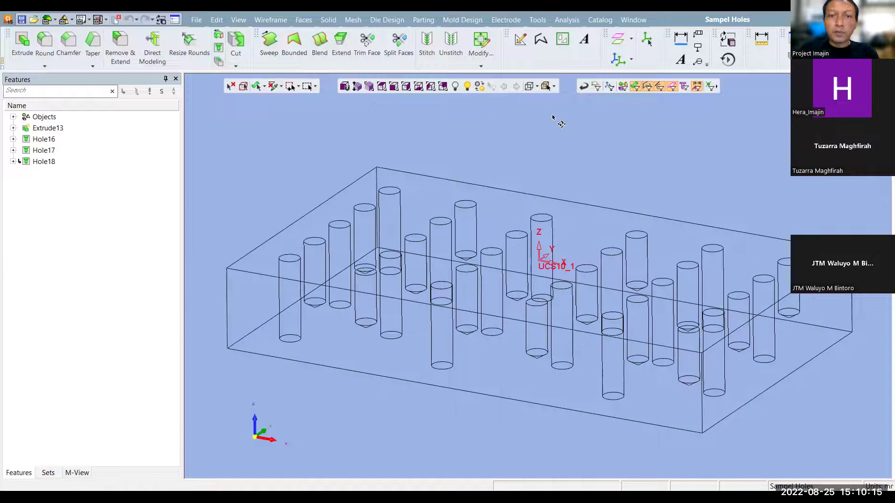
middle_click_drag(614, 155, 431, 96)
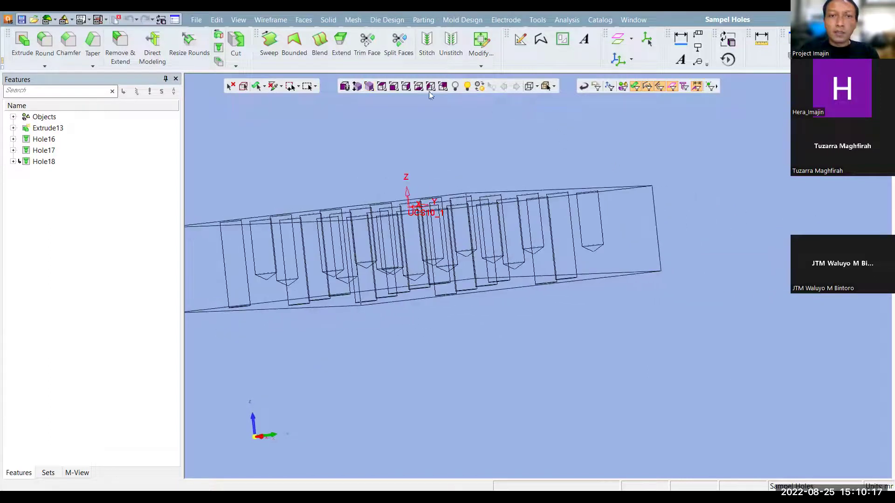
left_click(406, 88)
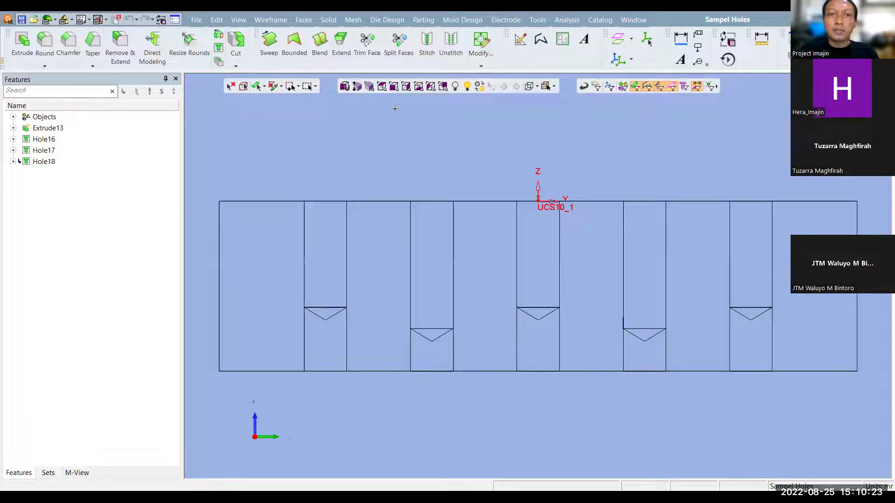
left_click(369, 86)
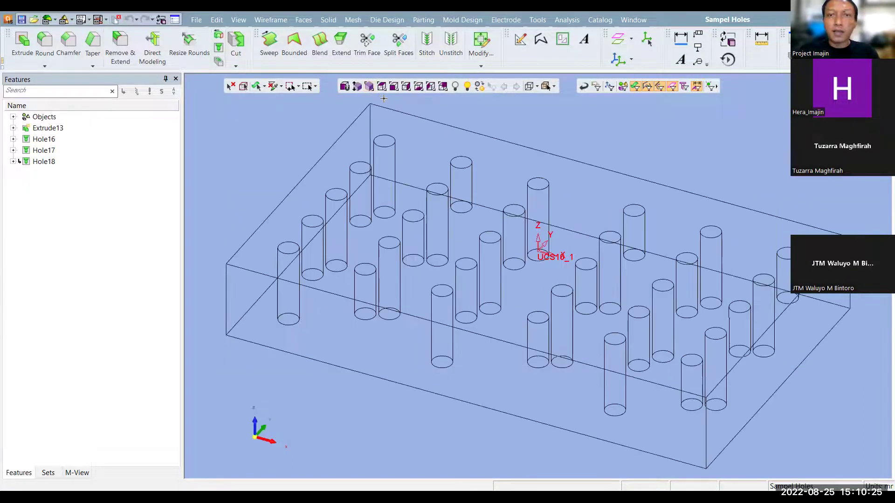
left_click(632, 21)
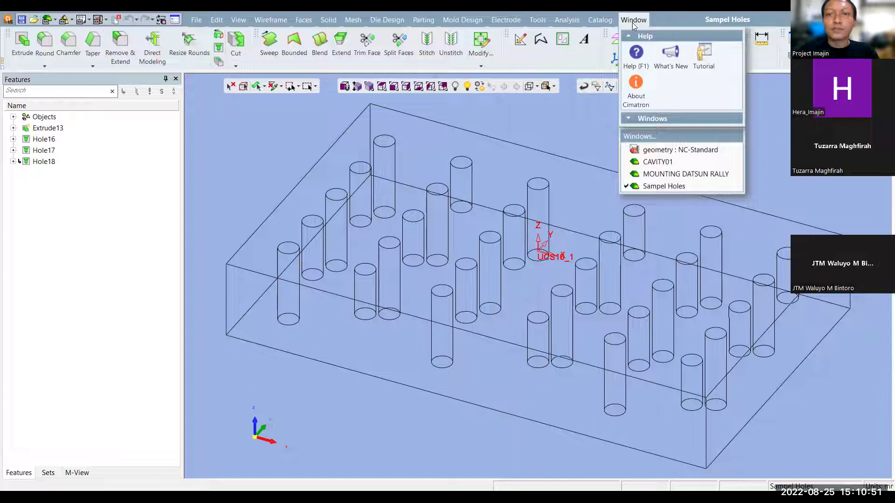
Close the geometry : NC-Standard job without saving.
left_click(708, 161)
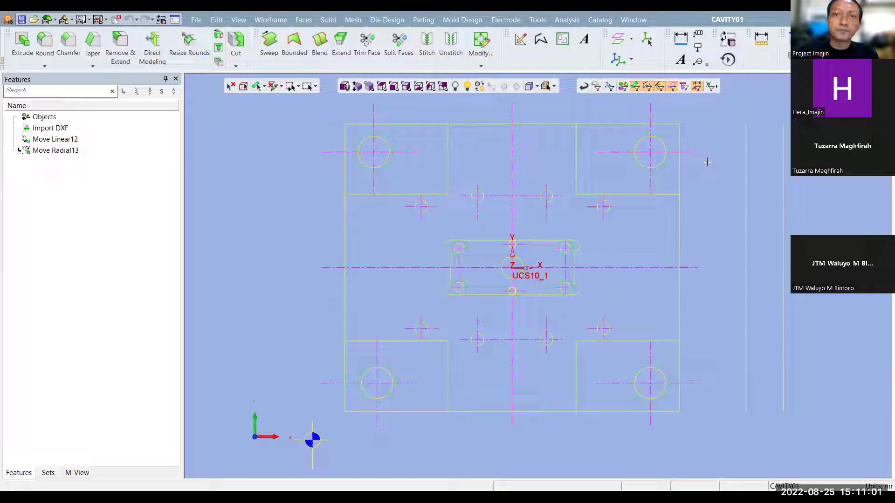
left_click(641, 19)
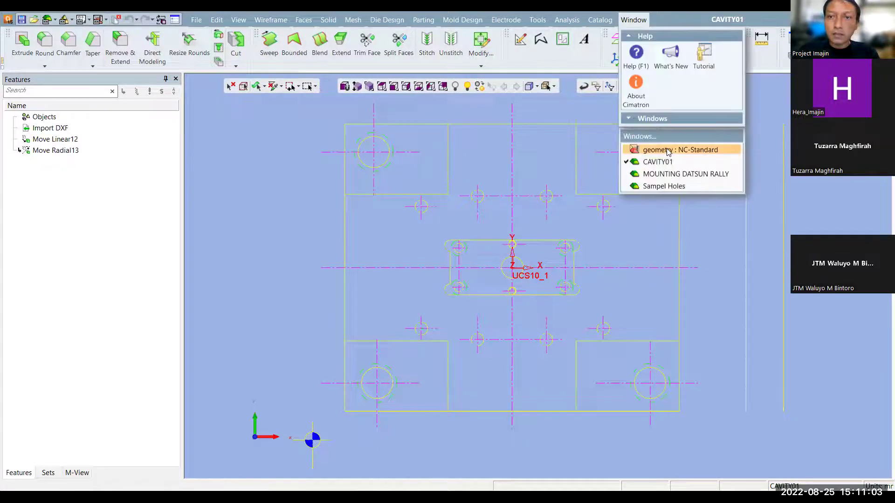
left_click(668, 151)
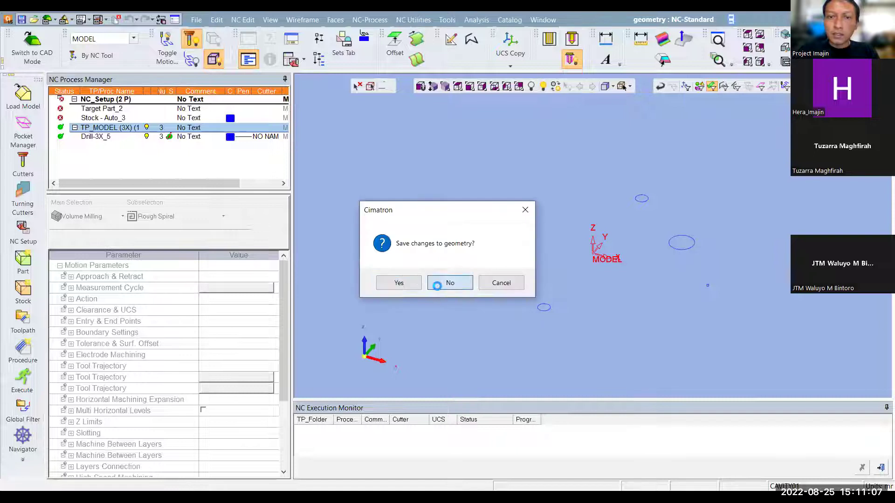
left_click(437, 285)
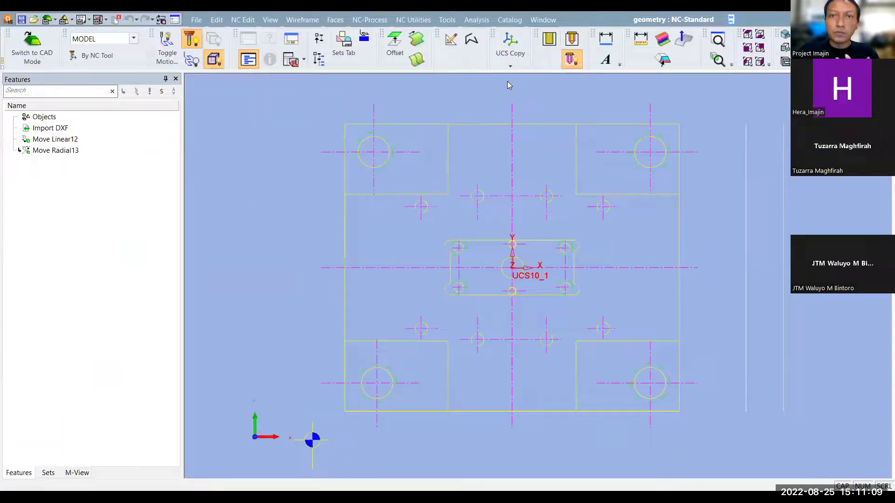
Return to the Sampel Holes part and display it as a shaded solid.
left_click(631, 21)
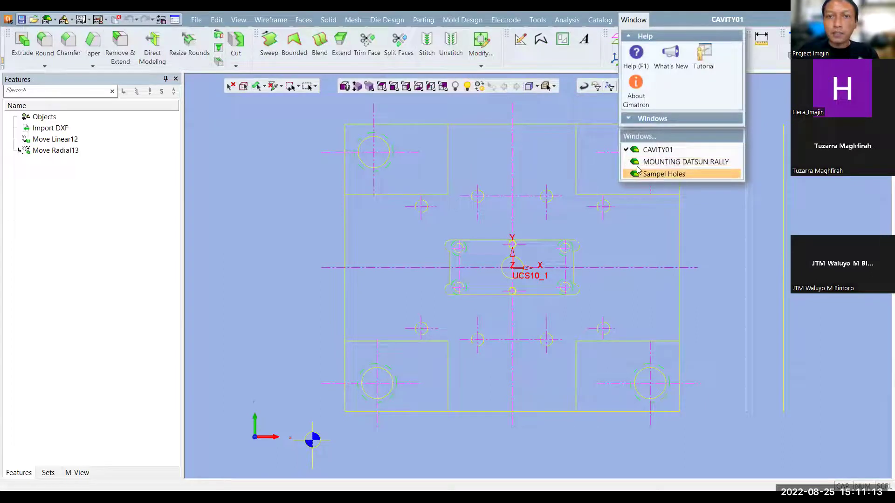
left_click(660, 175)
left_click(537, 88)
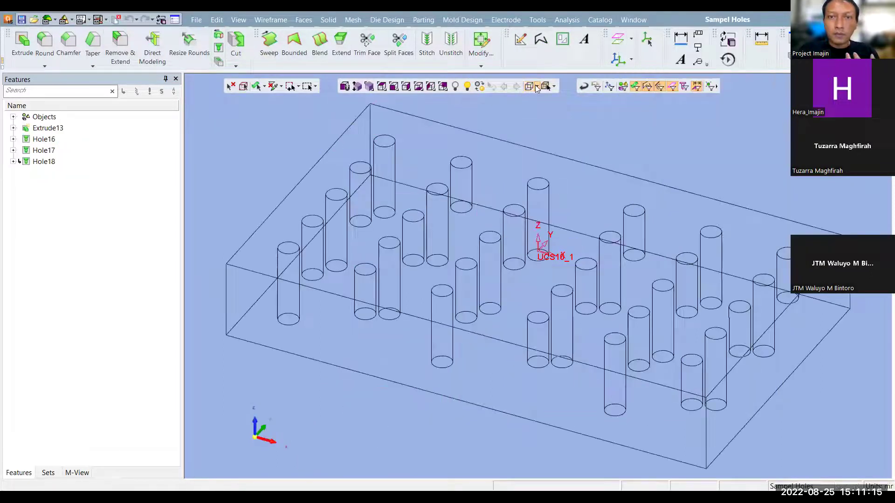
left_click(531, 100)
left_click(197, 19)
mouse_move(218, 211)
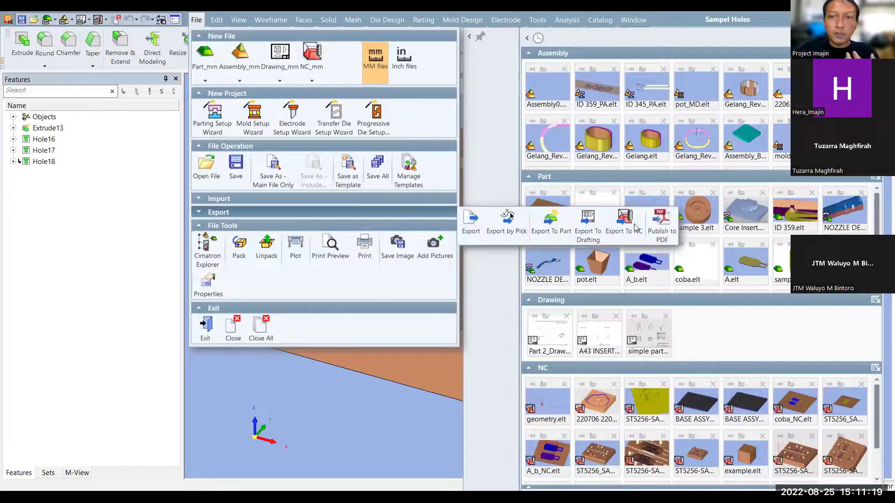
Export Sampel Holes to a new NC job, importing it with the model UCS.
left_click(635, 225)
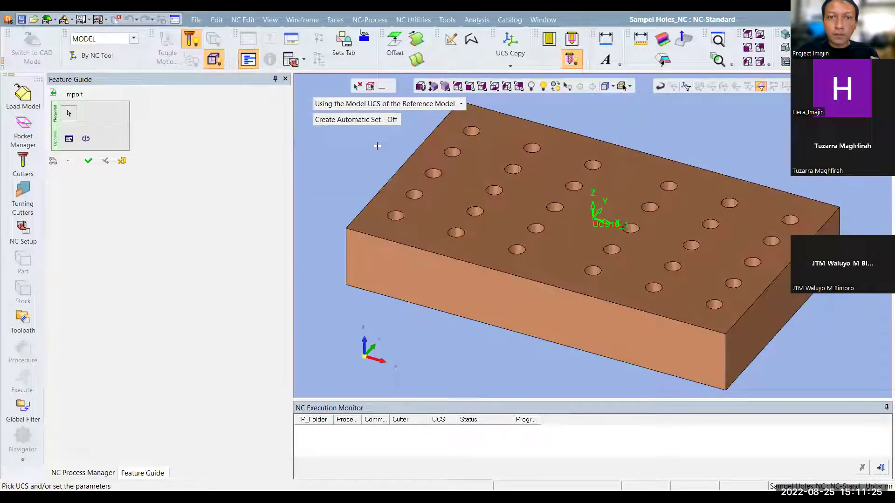
left_click(88, 161)
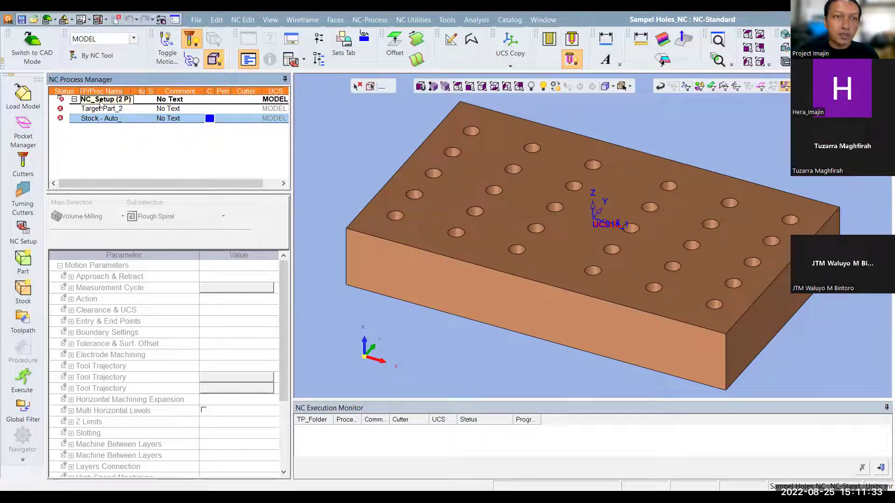
Accept Target Part_2 and the automatic 250×150×40 bounding-box stock.
left_click(99, 111)
double_click(99, 111)
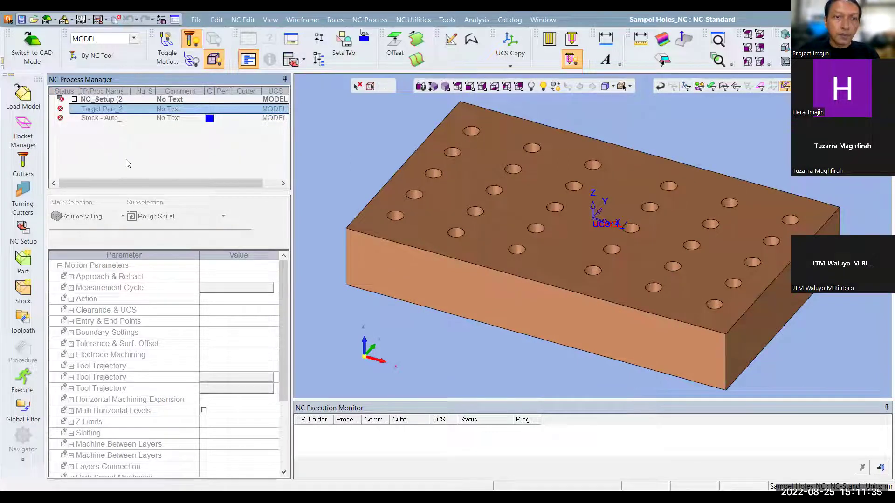
left_click(150, 134)
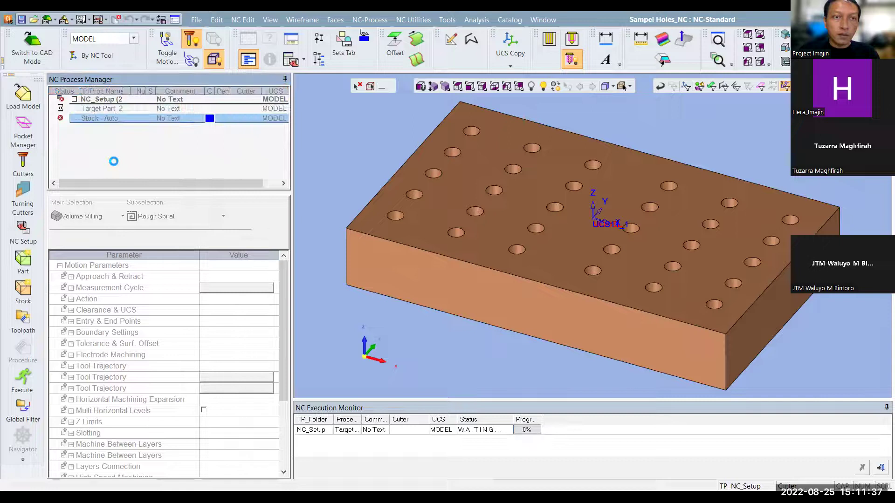
left_click(205, 365)
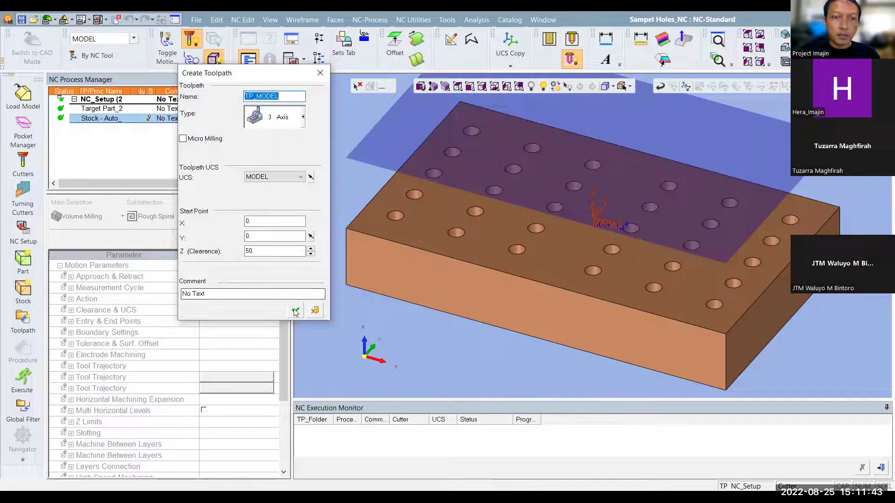
Create a 3-axis TP_MODEL toolpath and set the procedure type to Drill 3x.
left_click(296, 310)
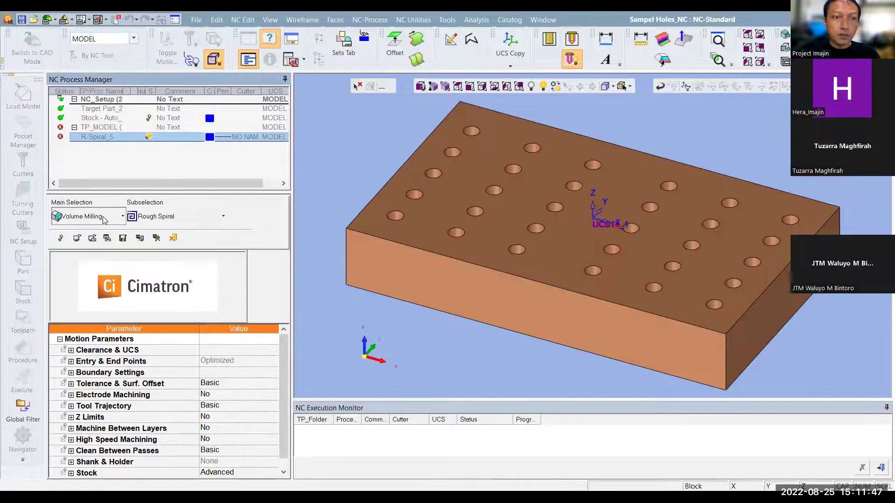
left_click(123, 216)
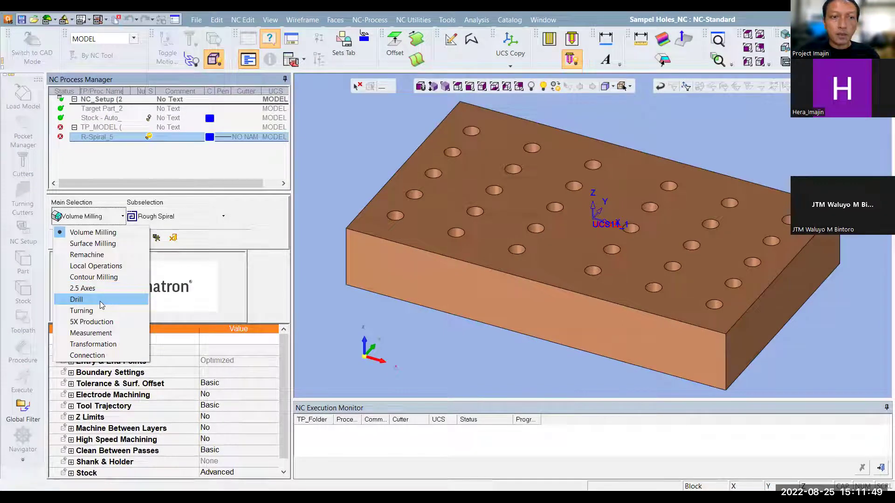
left_click(101, 301)
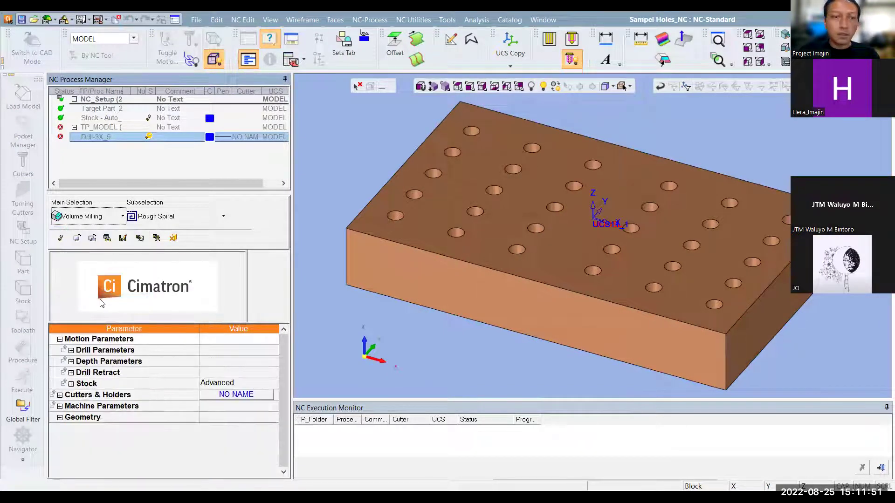
left_click(180, 223)
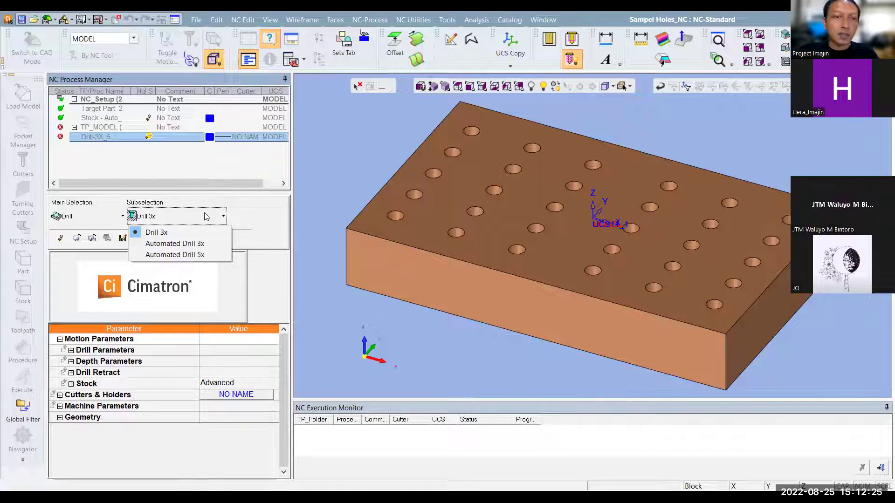
left_click(198, 232)
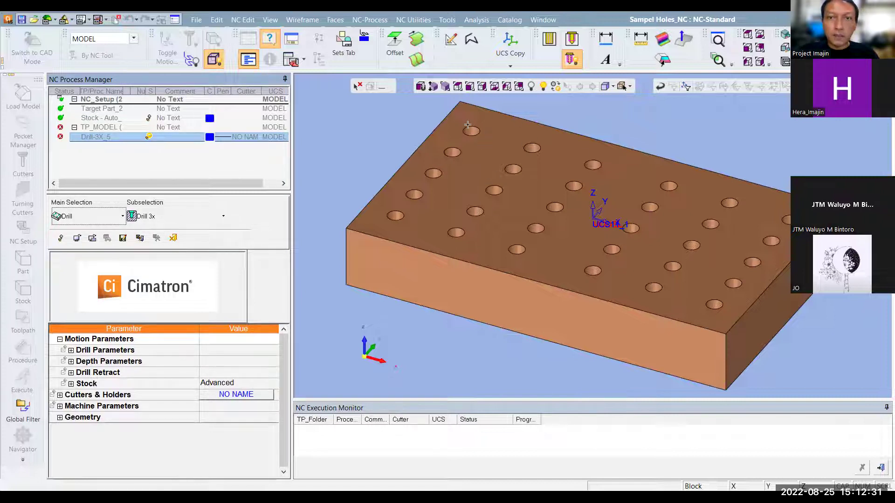
Save and close Drill-3X_5, then dimension the back corner hole as Ø10.00.
right_click(333, 172)
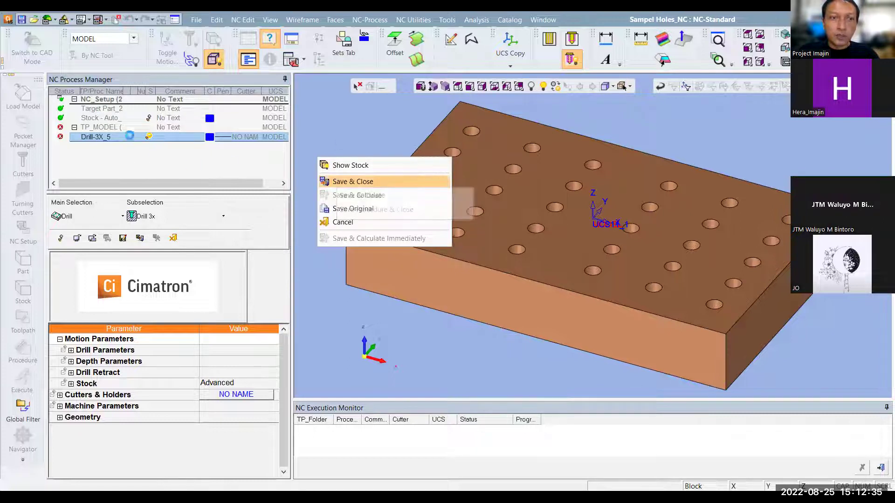
left_click(345, 182)
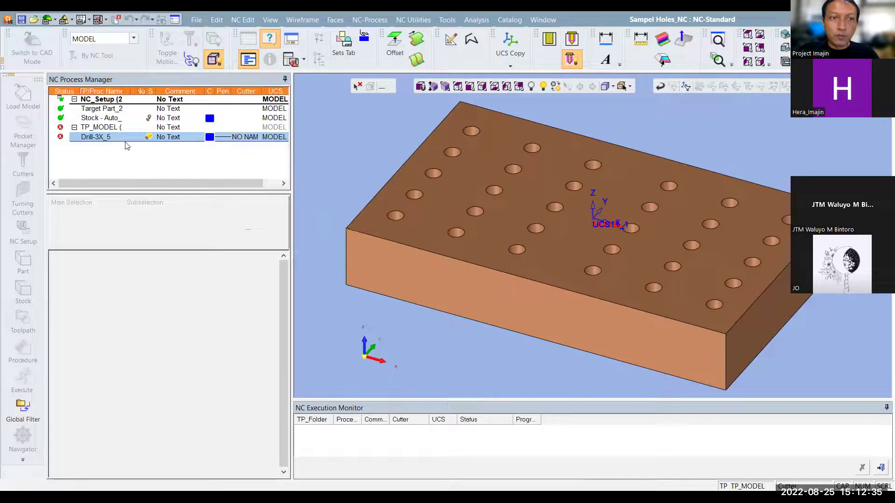
left_click(605, 45)
left_click(472, 132)
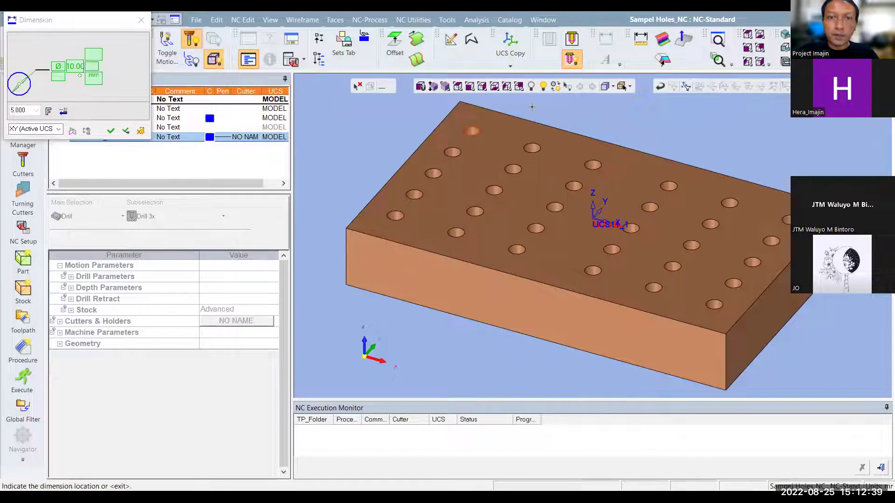
scroll(483, 126, "up", 3)
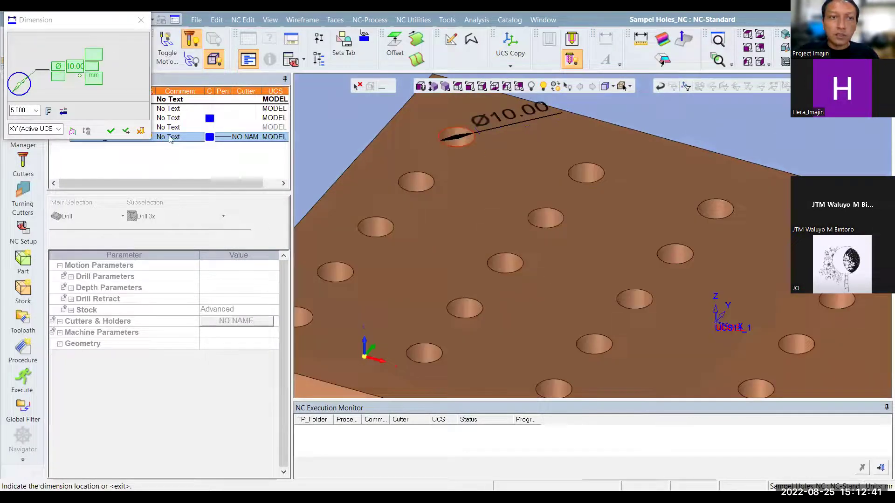
left_click(112, 133)
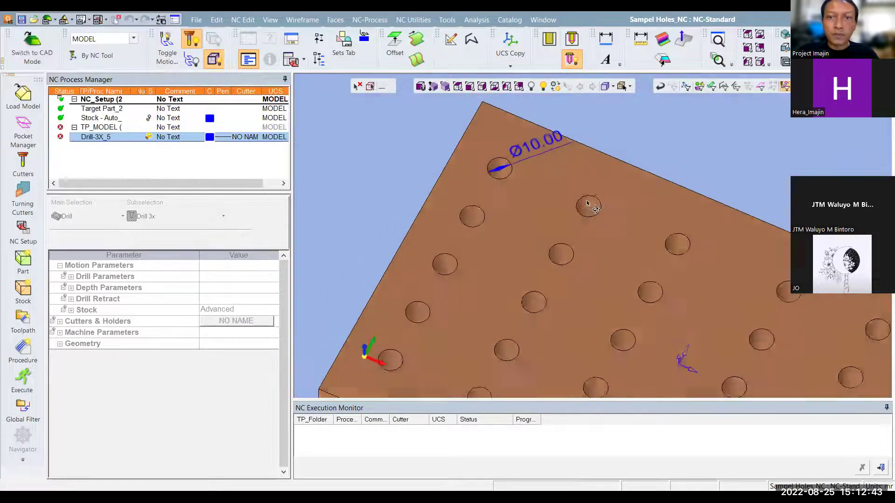
scroll(583, 214, "up", 2)
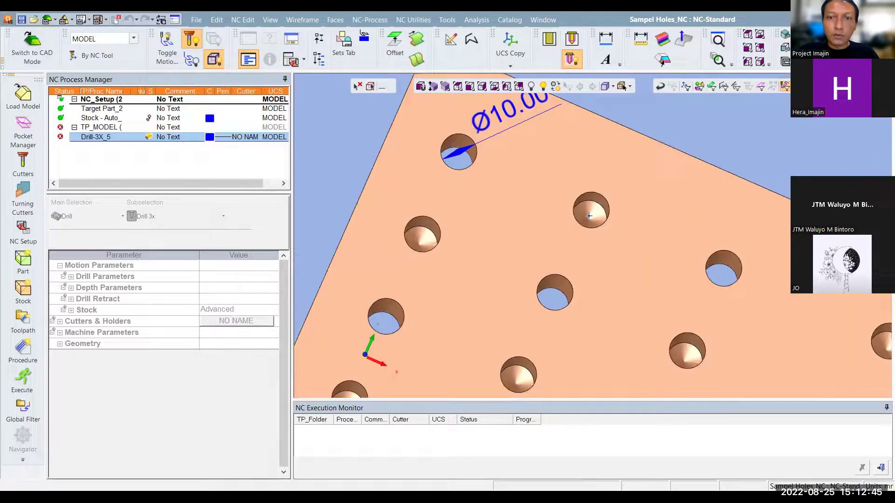
scroll(589, 216, "up", 2)
middle_click_drag(592, 216, 596, 194)
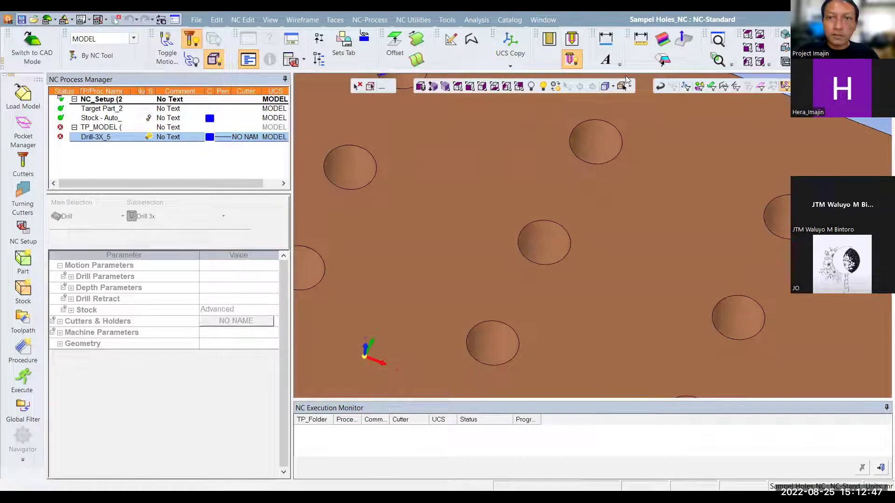
Cancel the dimension and place coordinate label Index 1 at (-65, 55, -25).
left_click(606, 40)
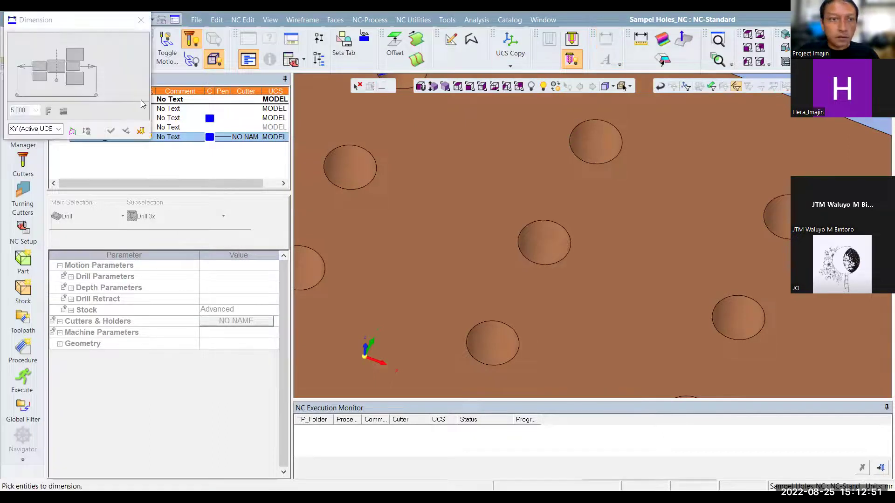
key("Escape")
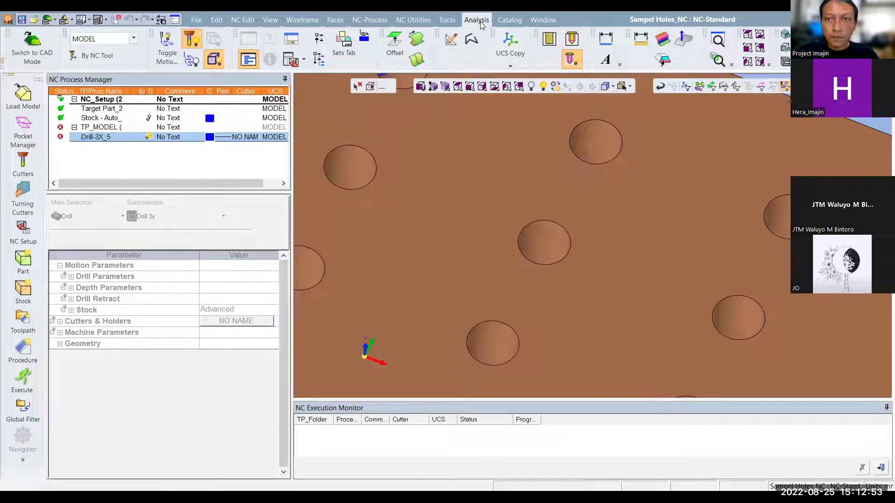
left_click(447, 20)
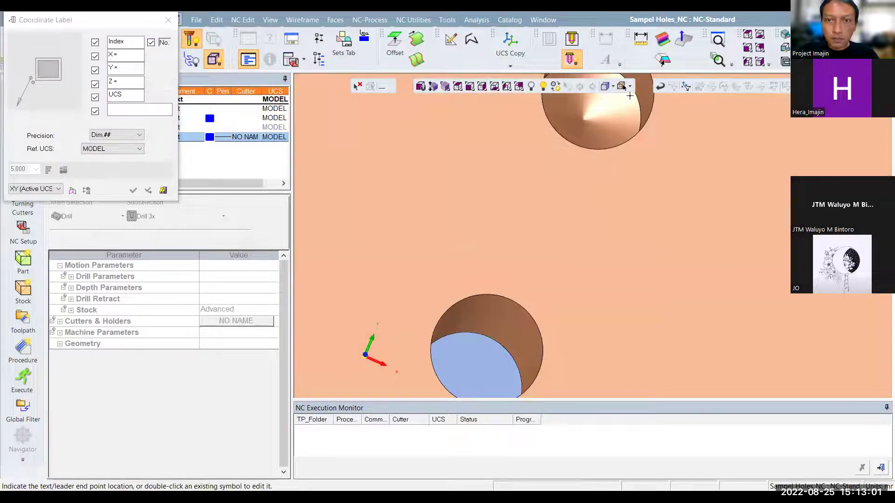
left_click(640, 107)
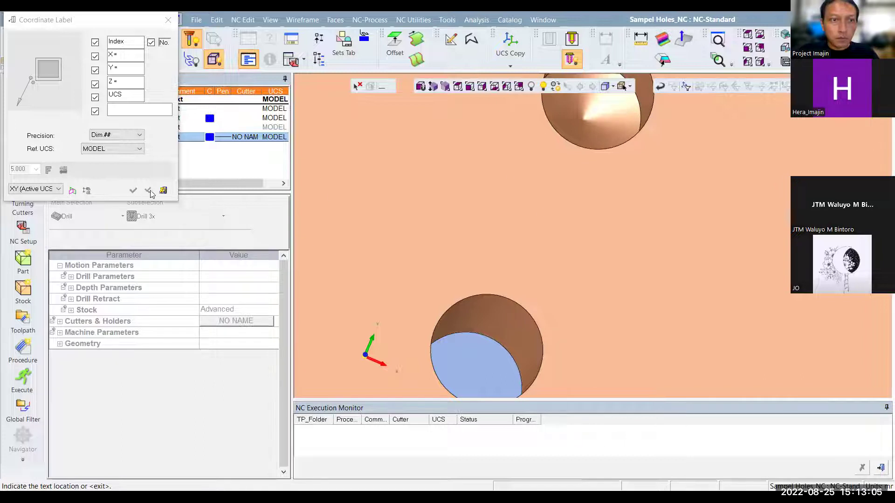
left_click(641, 116)
scroll(651, 203, "down", 3)
scroll(653, 214, "down", 2)
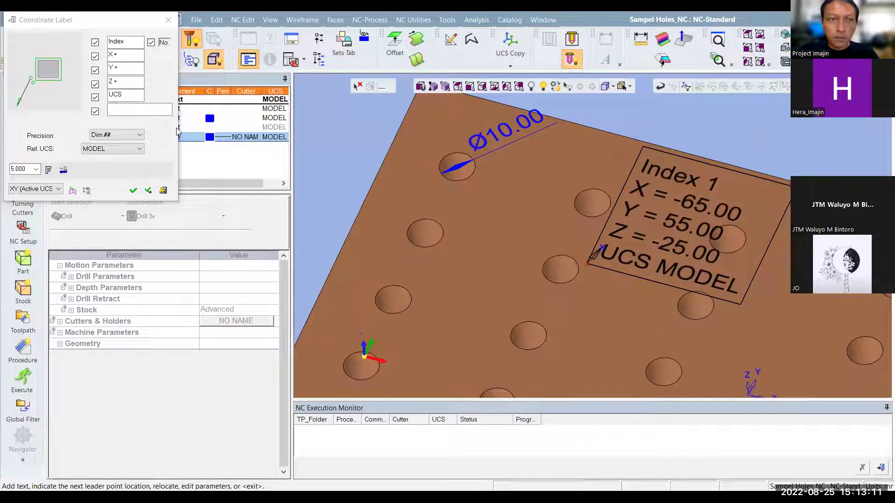
left_click(149, 190)
Place coordinate label Index 2 at (-25, 25, -30) and confirm both labels.
scroll(611, 202, "down", 2)
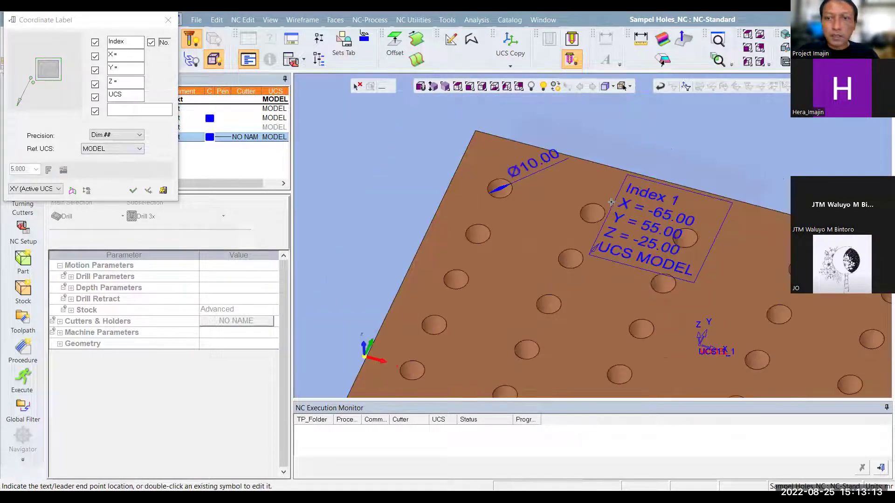
scroll(644, 307, "up", 2)
scroll(662, 279, "up", 2)
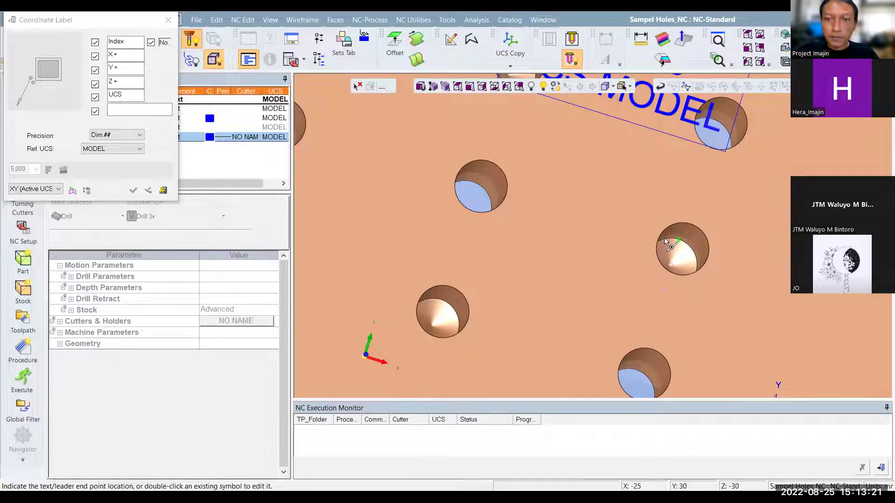
left_click(670, 266)
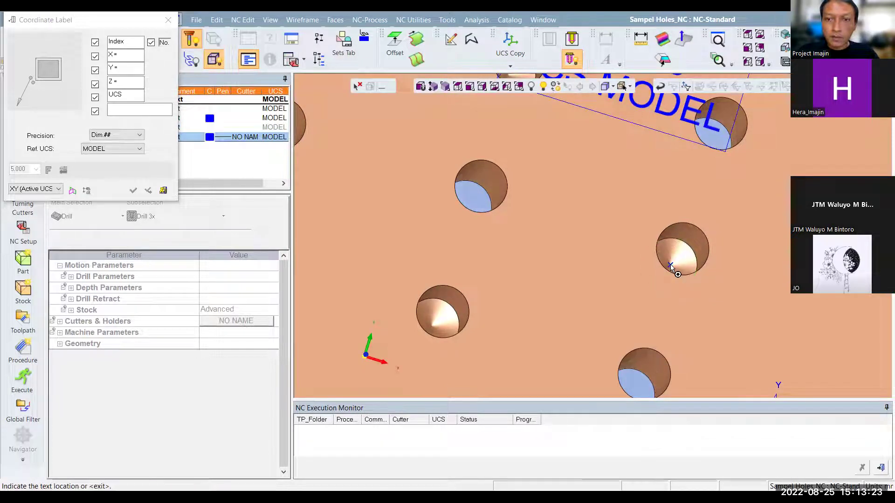
scroll(740, 235, "down", 2)
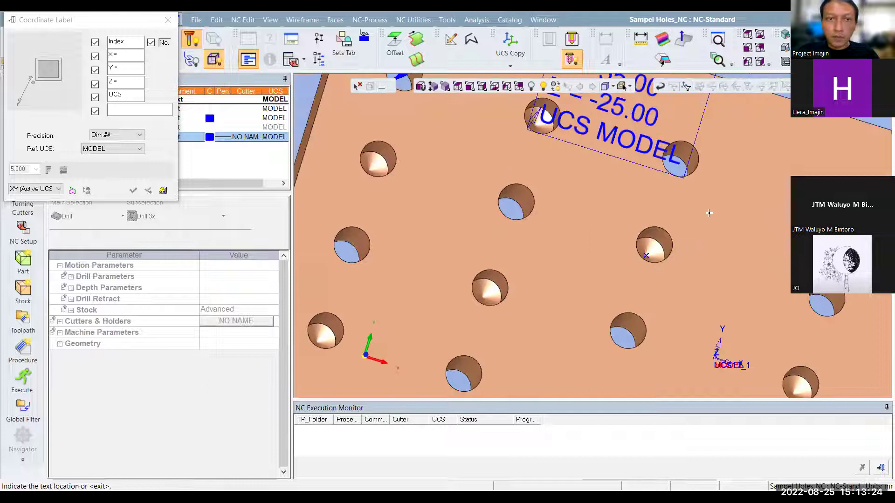
left_click(735, 224)
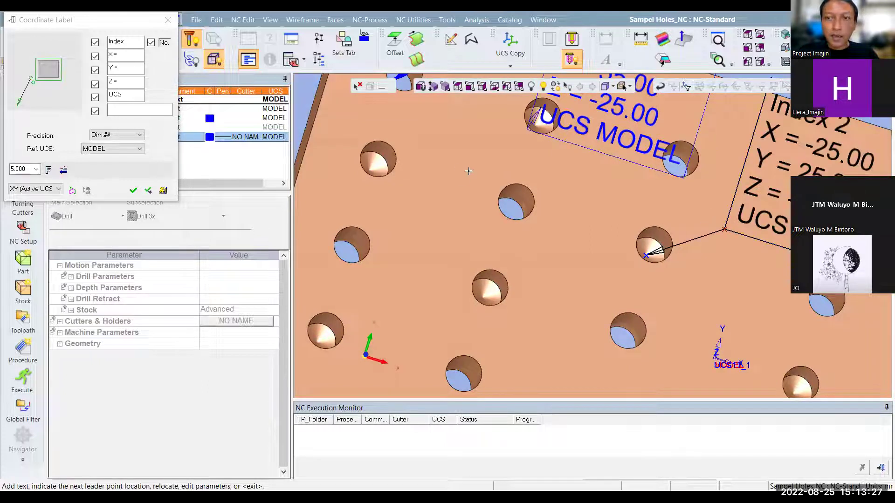
scroll(578, 239, "down", 2)
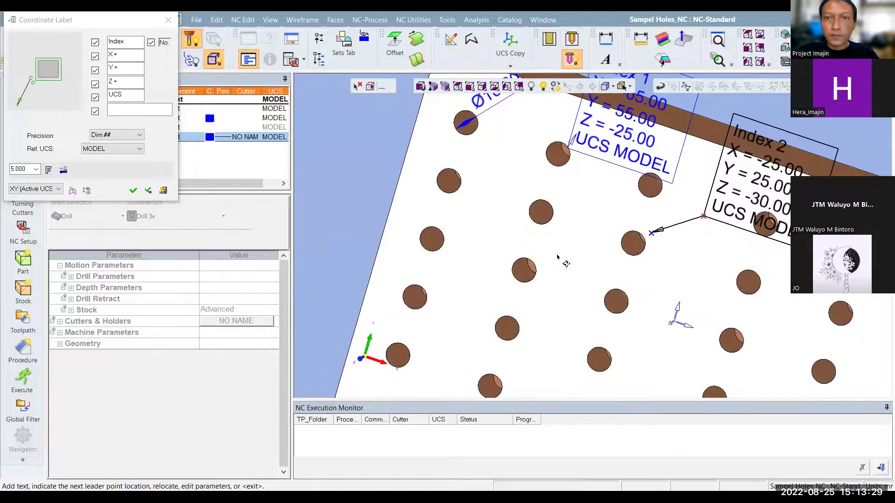
left_click(133, 192)
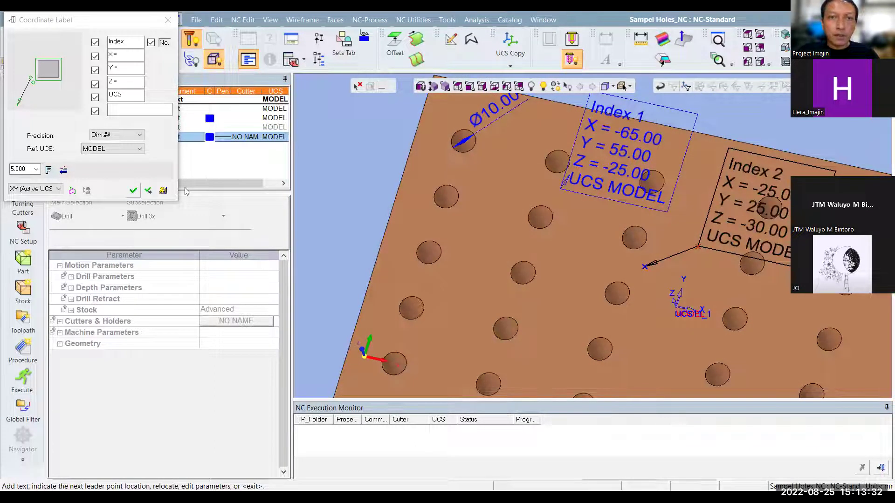
Return to isometric view and reopen Drill-3X_5 from the Process Manager for editing.
left_click(438, 88)
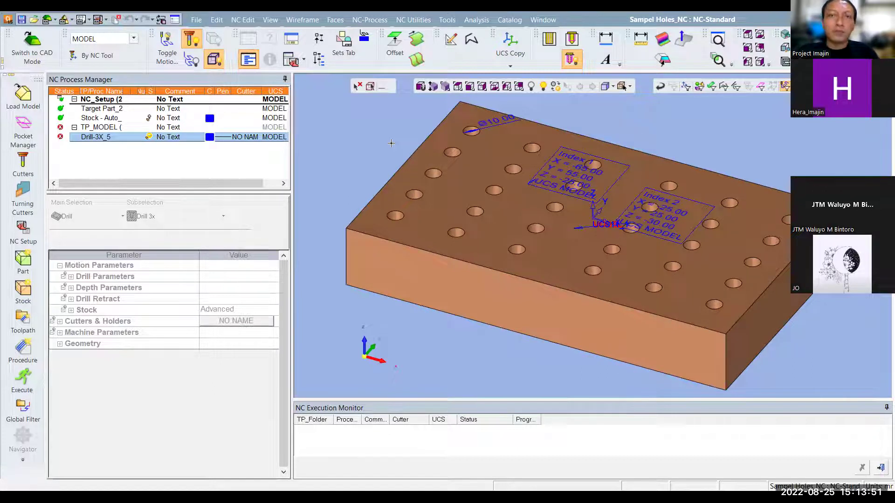
middle_click_drag(625, 203, 614, 215)
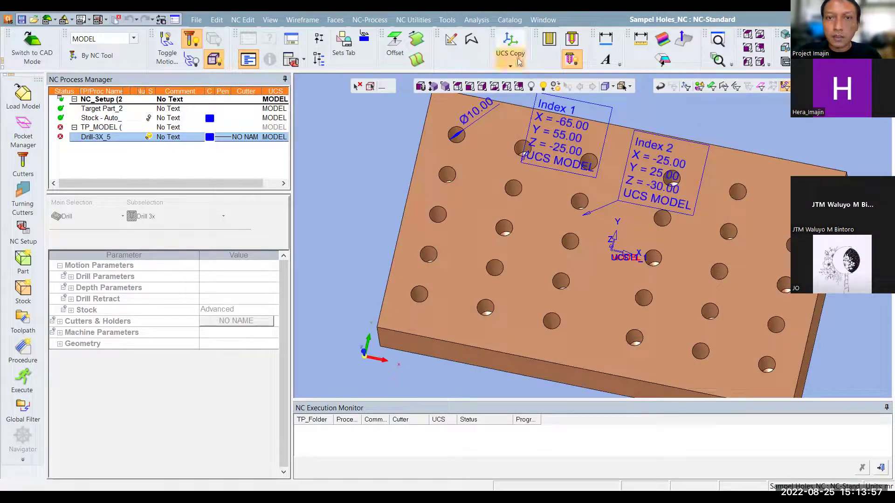
left_click(450, 19)
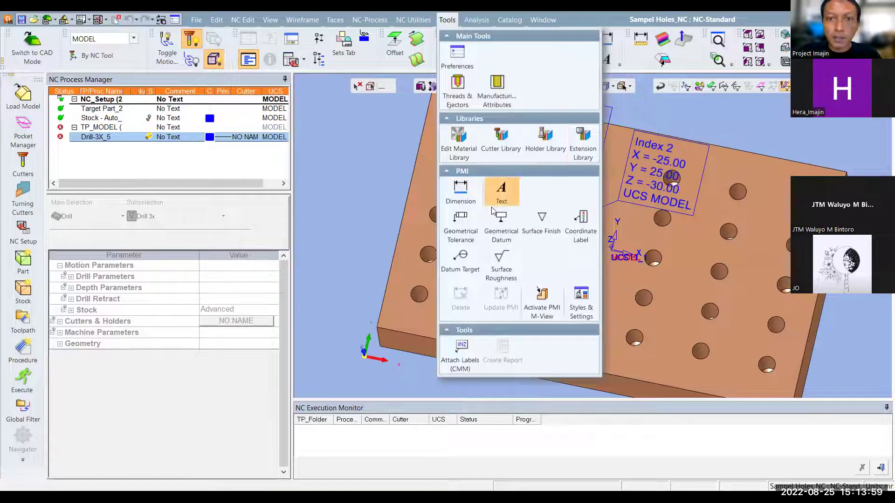
left_click(467, 200)
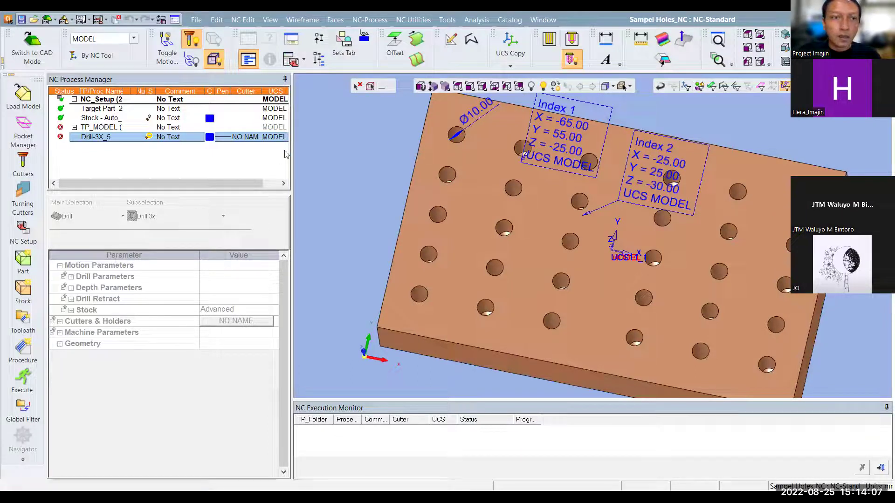
double_click(101, 137)
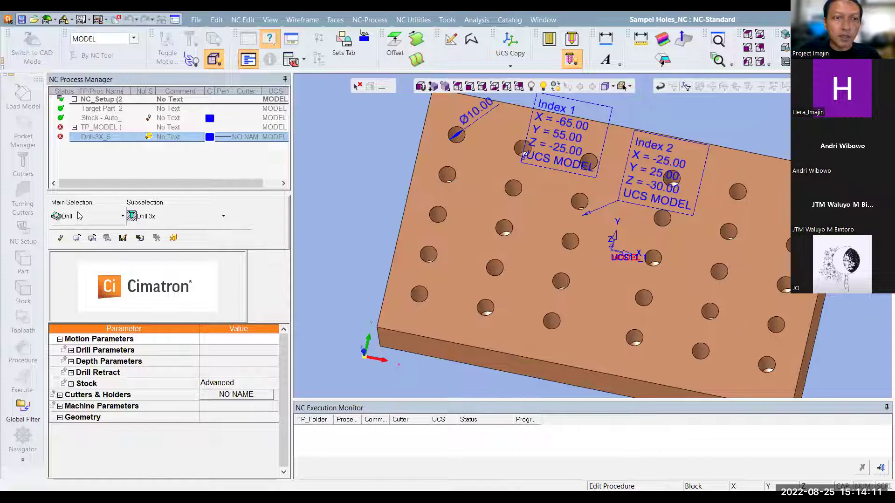
Keep Drill 3x and open the Add Cutter library from the Cutters & Holders setting.
left_click(194, 222)
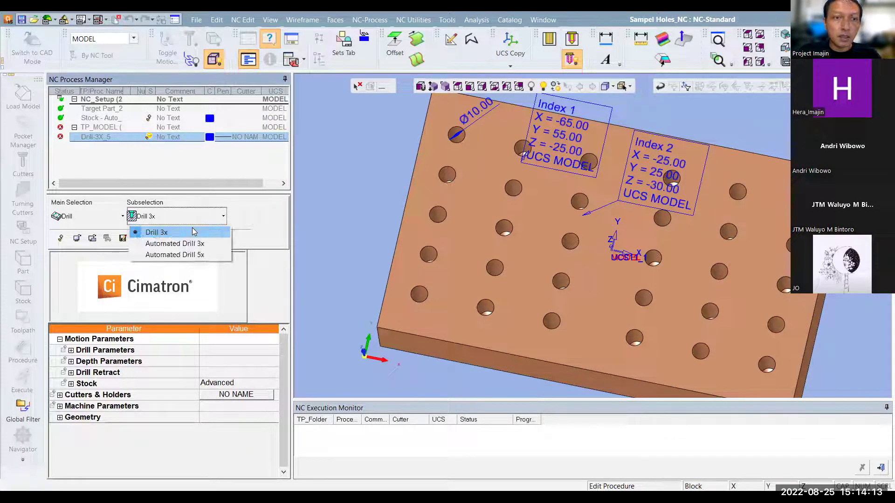
left_click(246, 396)
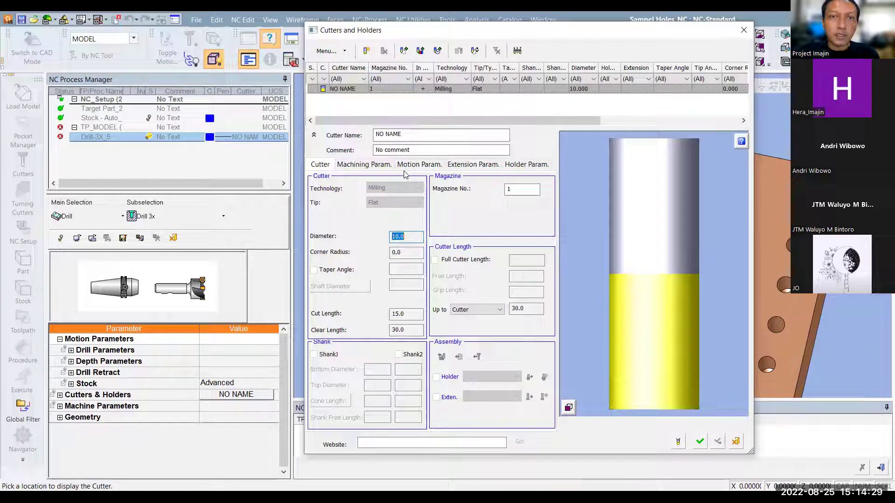
left_click(419, 51)
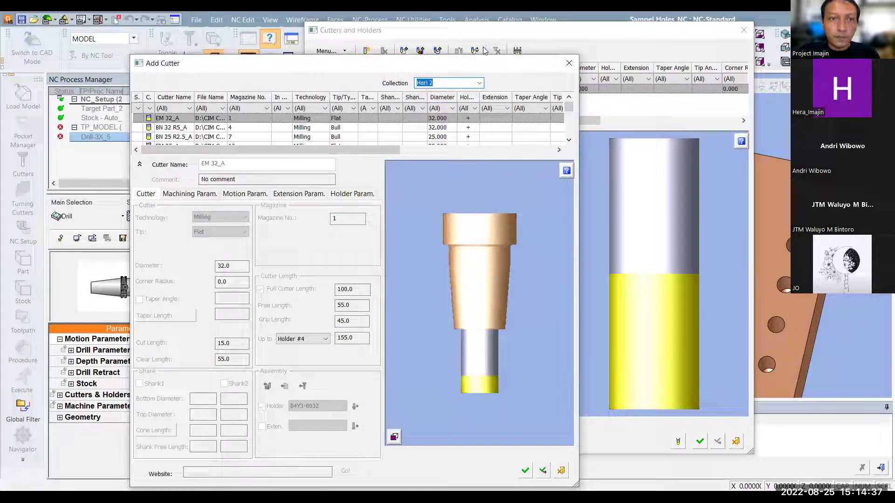
Switch the cutter collection to Hari and add the CENTER drill to the job's cutters.
left_click_drag(402, 65, 487, 49)
left_click(564, 68)
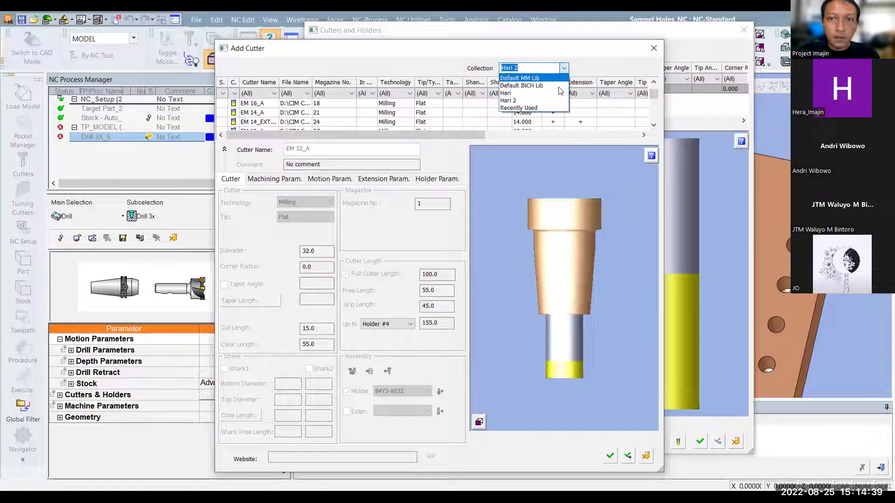
left_click(532, 104)
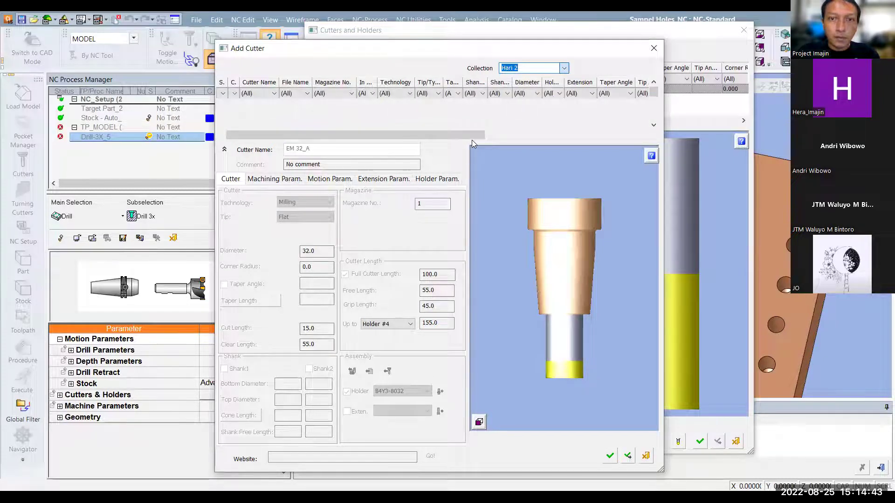
key("Up")
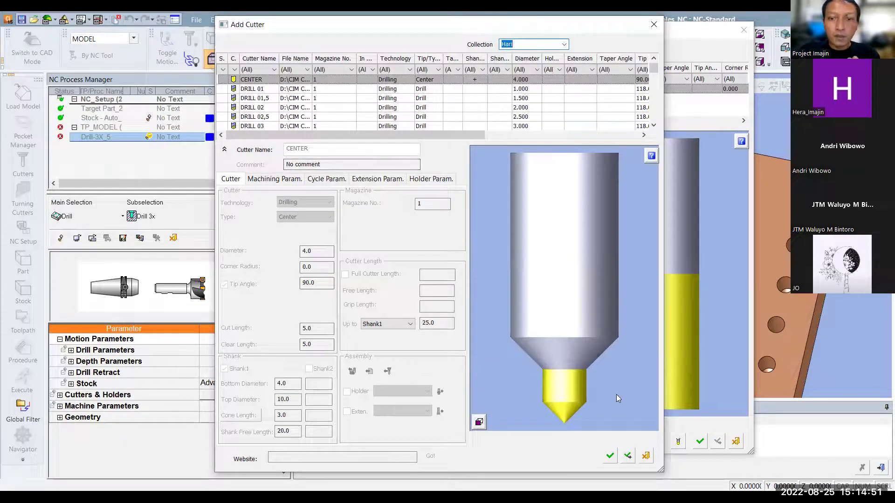
left_click(609, 456)
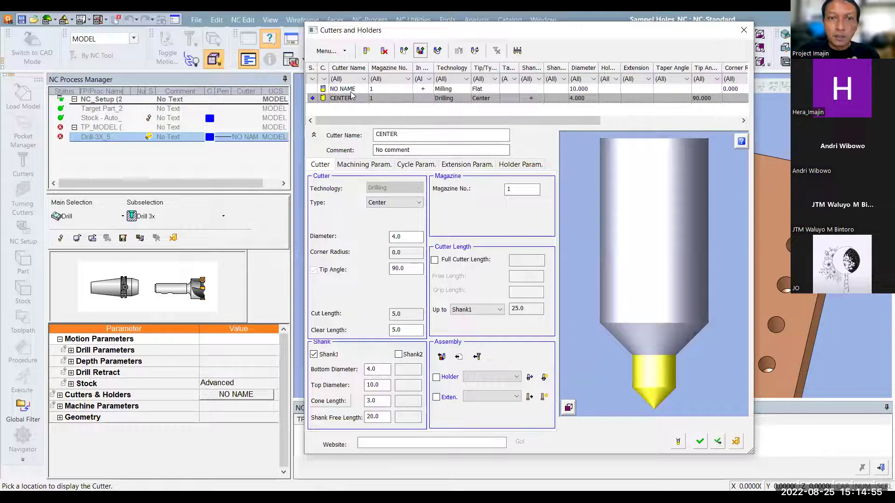
left_click(350, 91)
left_click(353, 99)
Add DRILL 06 and DRILL 10 (Ø10, cut length 90) from the Hari collection.
left_click(715, 442)
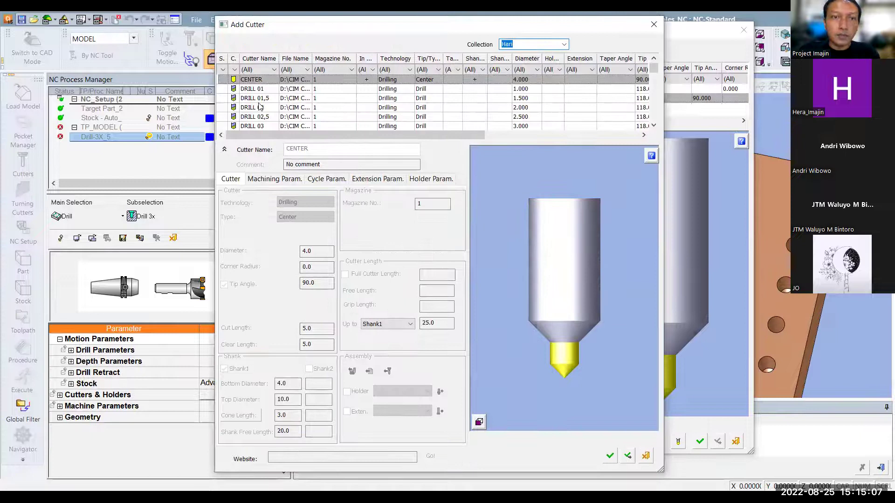
scroll(264, 121, "down", 5)
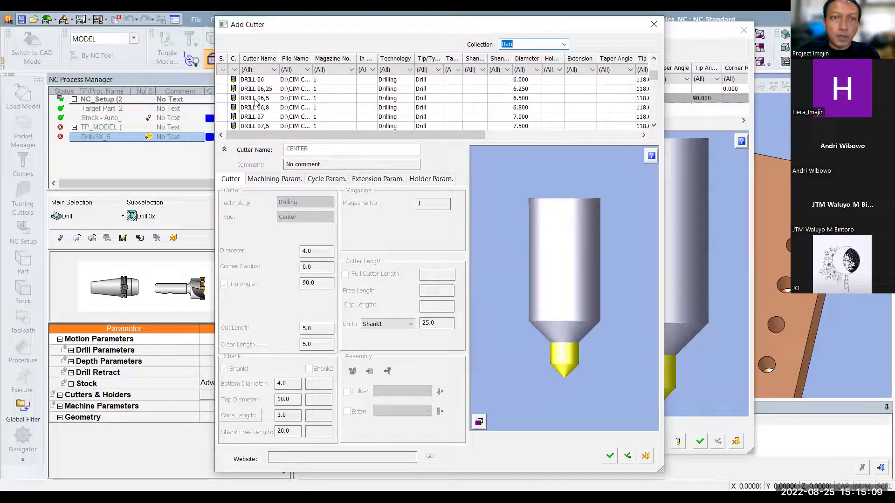
left_click(248, 80)
scroll(274, 102, "down", 1)
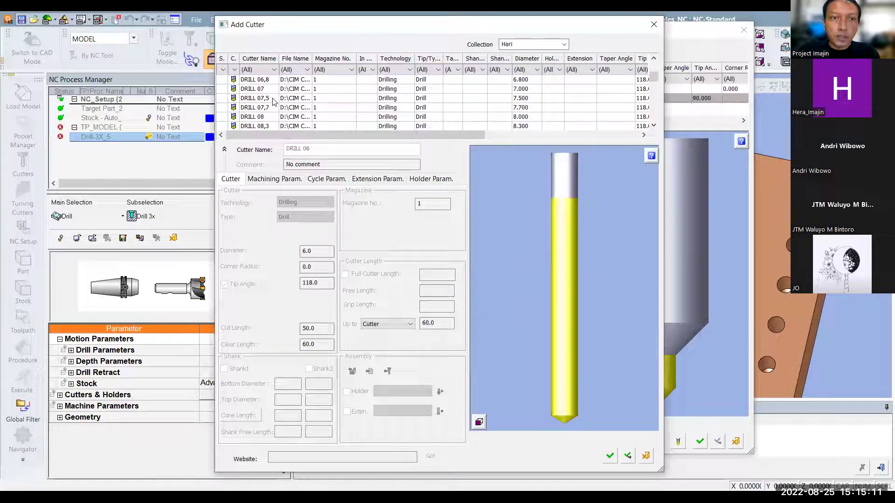
scroll(274, 102, "down", 1)
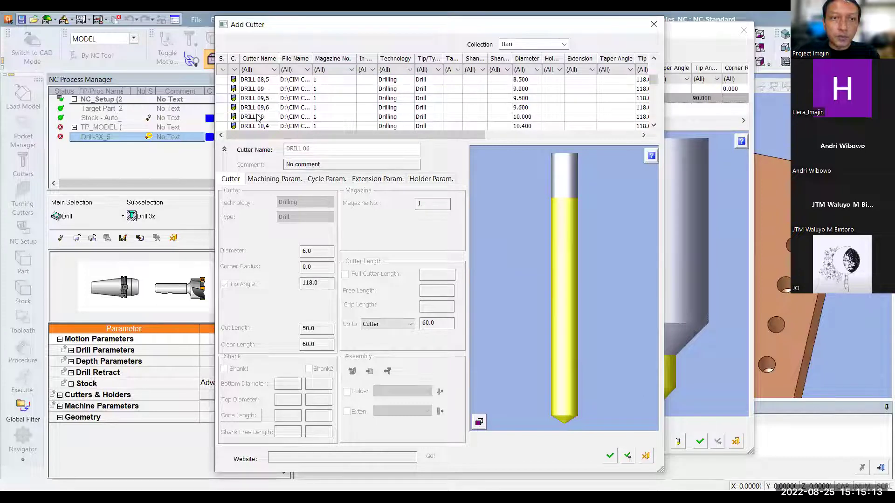
left_click(258, 117)
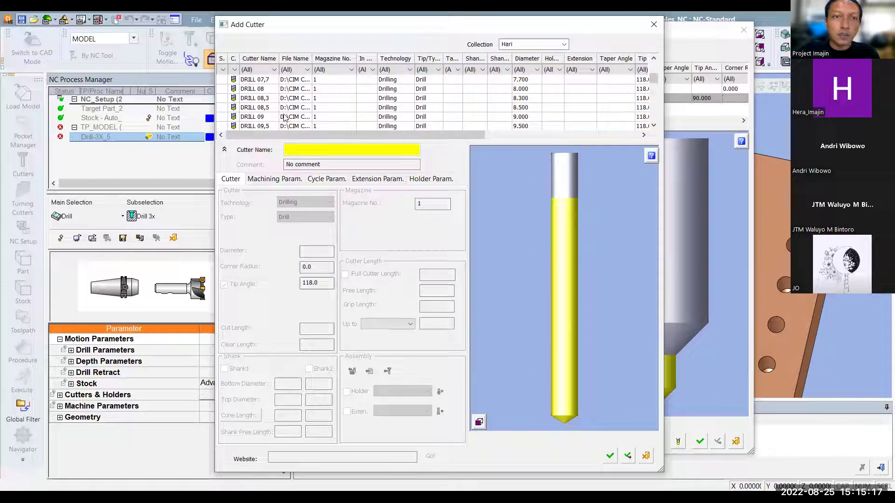
double_click(294, 119)
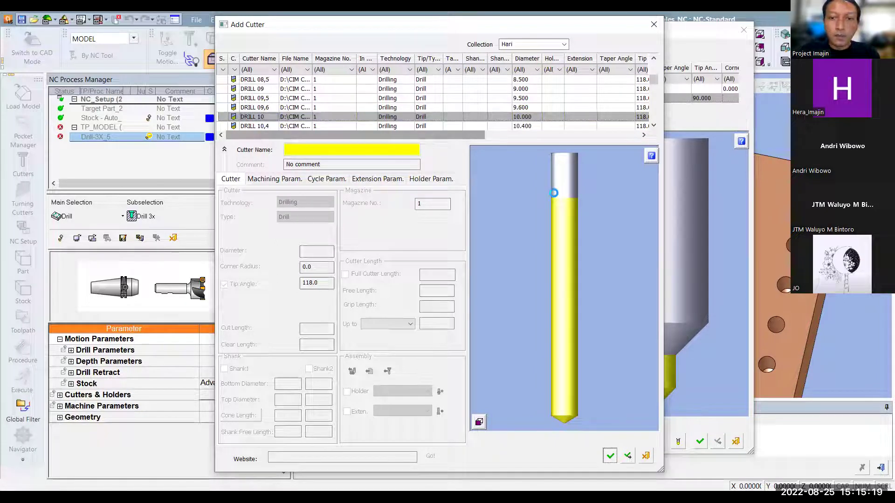
left_click(344, 107)
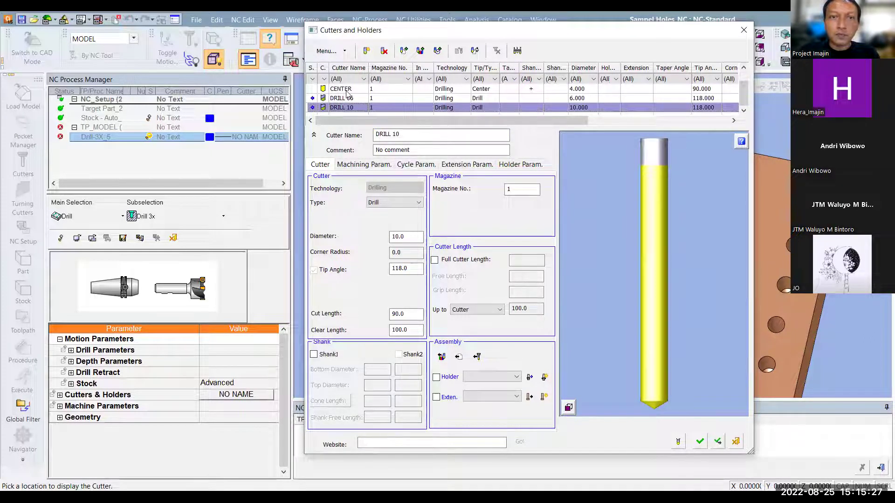
Review the drills' feed, spin and cycle values, then assign CENTER as the procedure's cutter.
left_click(347, 89)
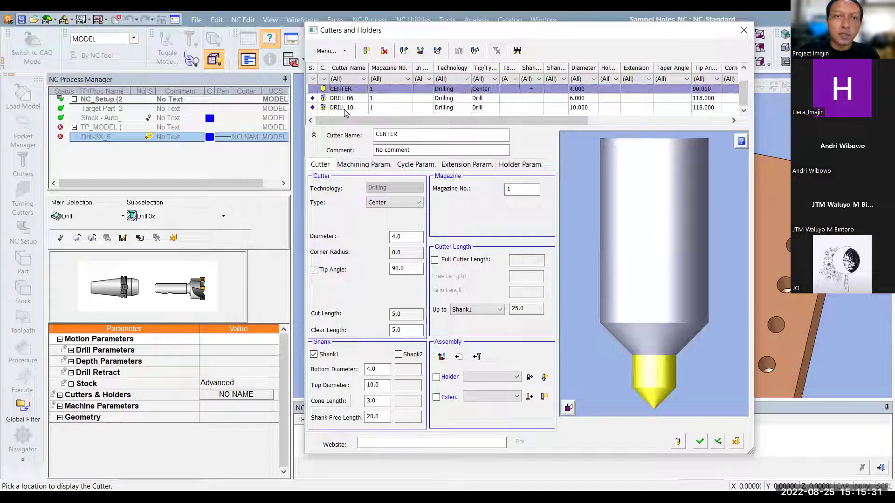
left_click(343, 98)
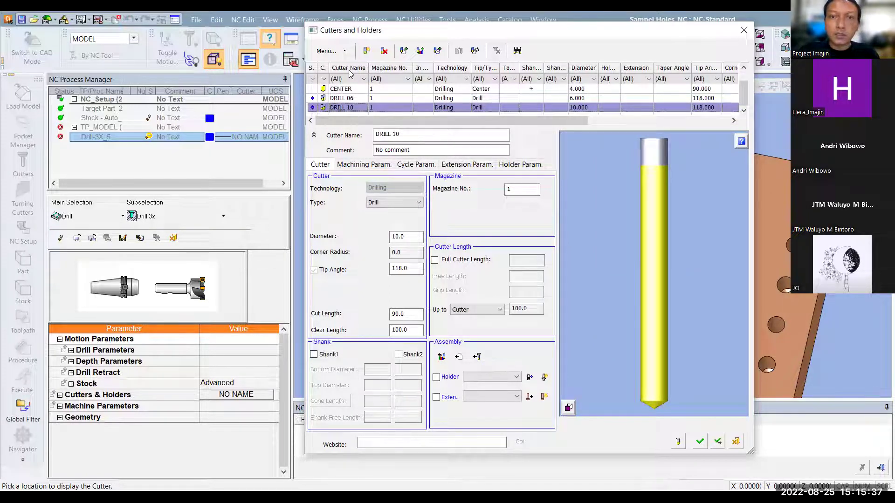
left_click(376, 166)
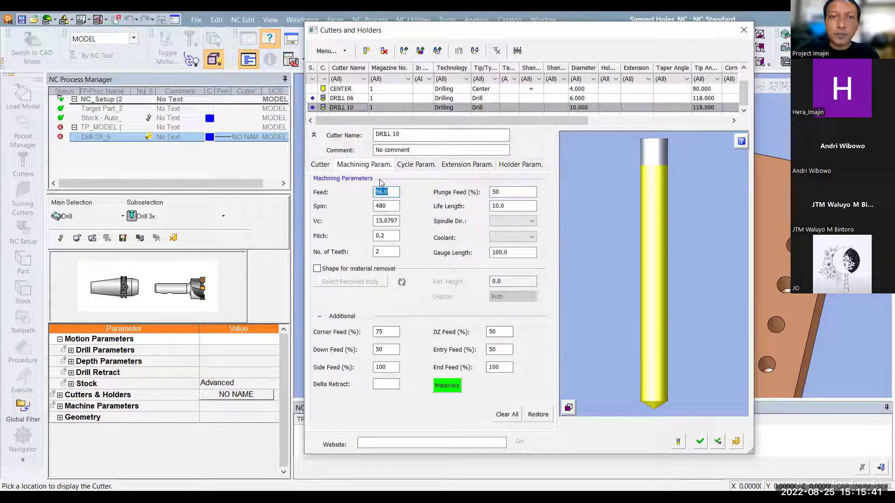
left_click(419, 167)
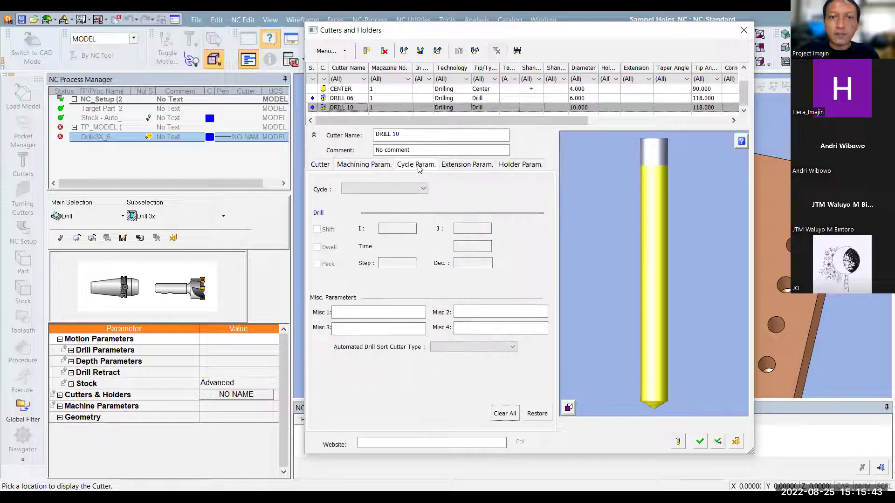
left_click(371, 164)
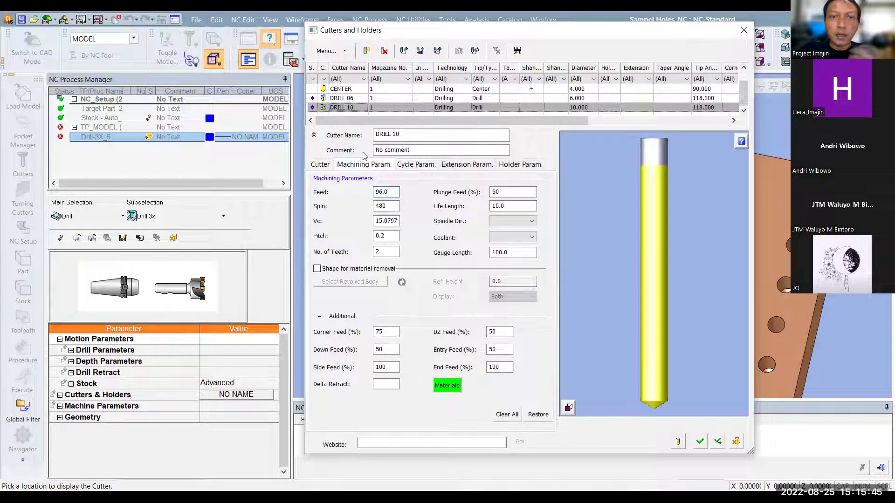
left_click(352, 99)
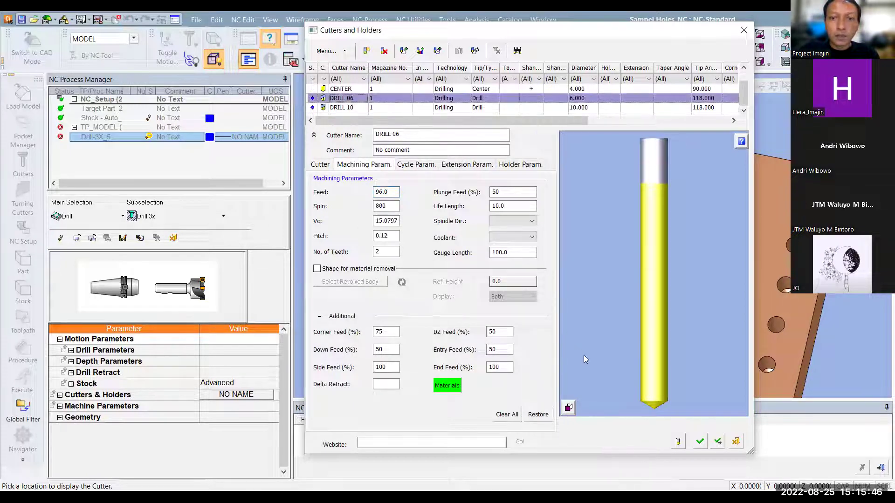
left_click(700, 442)
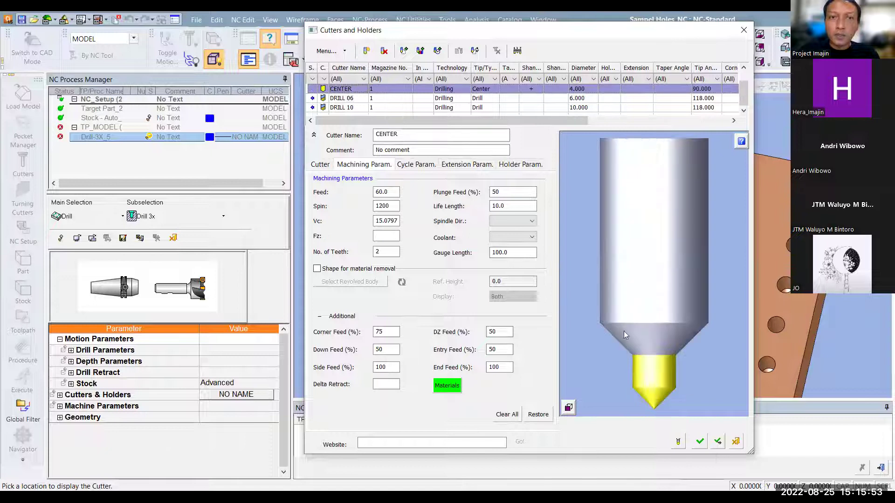
left_click(699, 441)
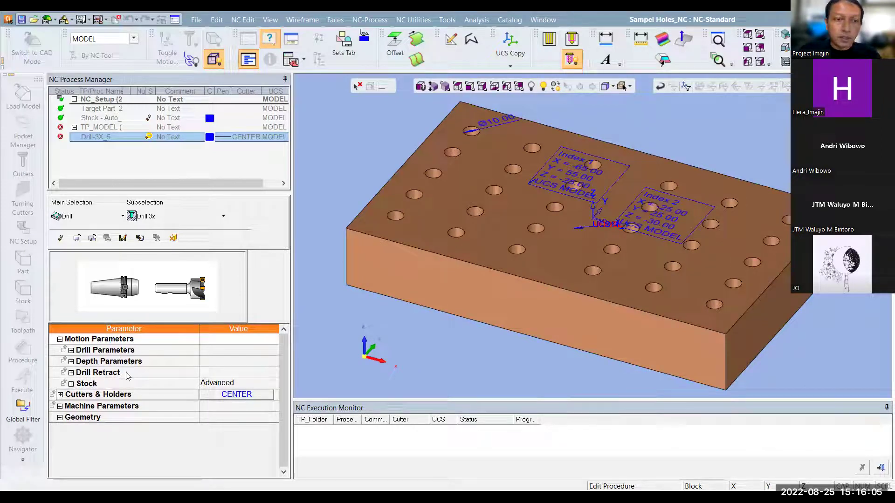
Fill machine parameters from the CENTER drill's data: spin 1200, feed 60 mm/min.
left_click(60, 407)
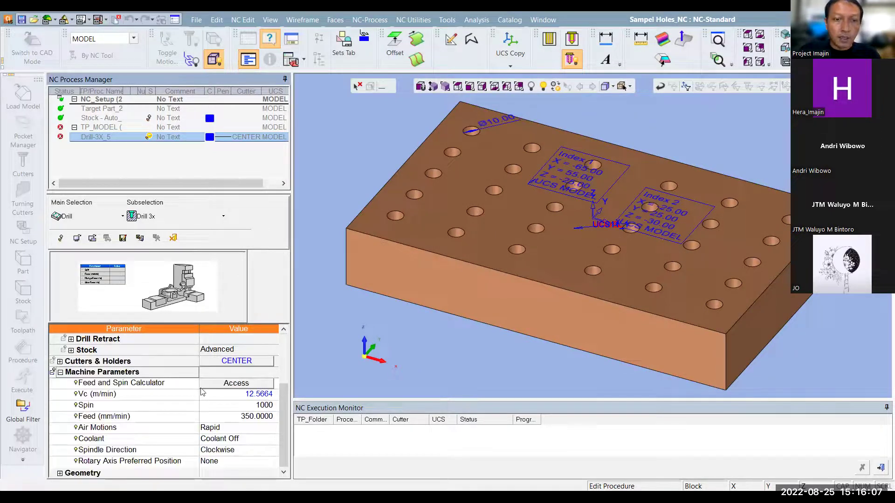
left_click(203, 405)
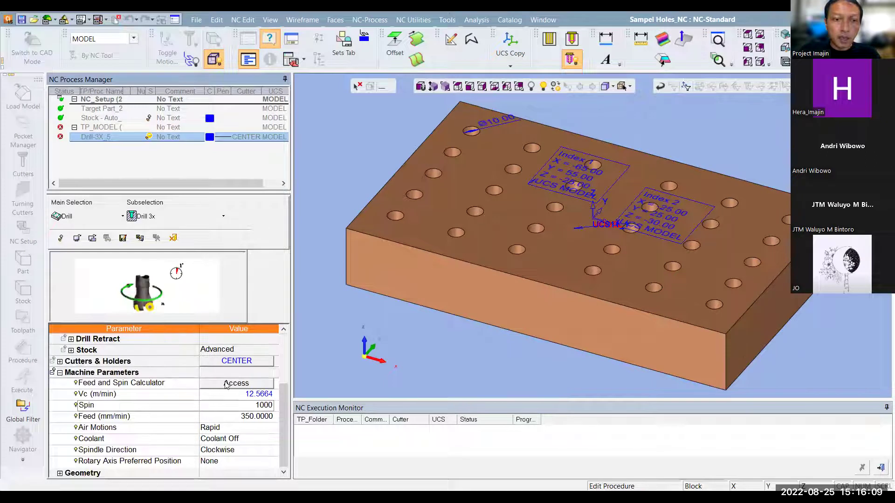
right_click(200, 381)
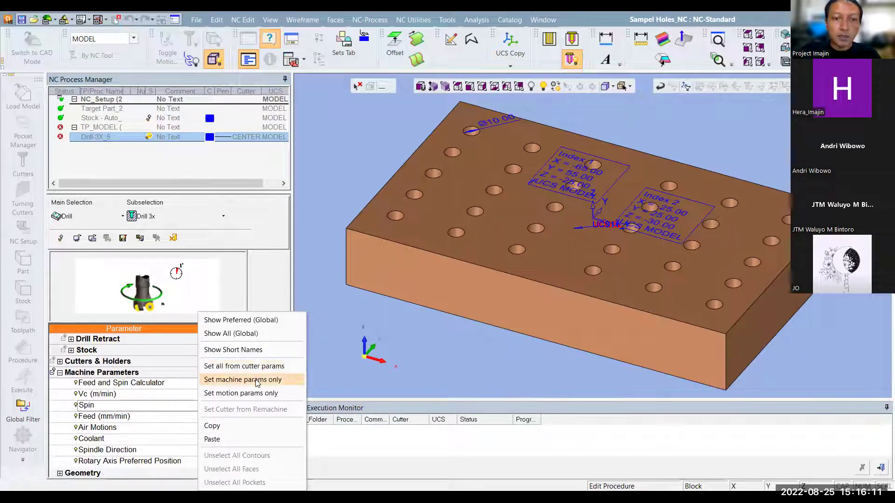
left_click(258, 367)
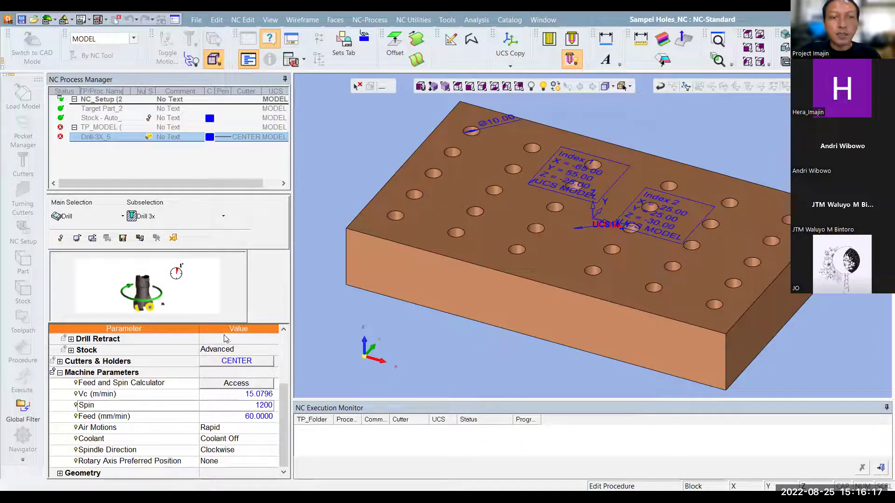
scroll(217, 377, "down", 1)
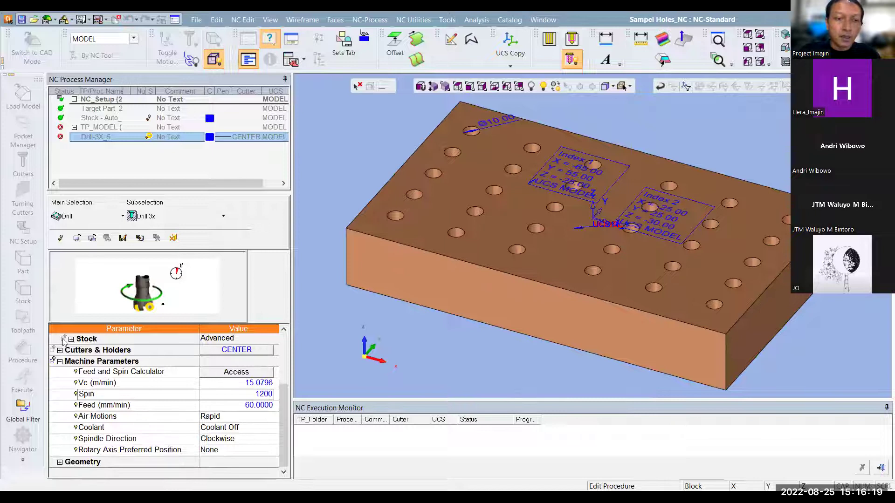
left_click(60, 362)
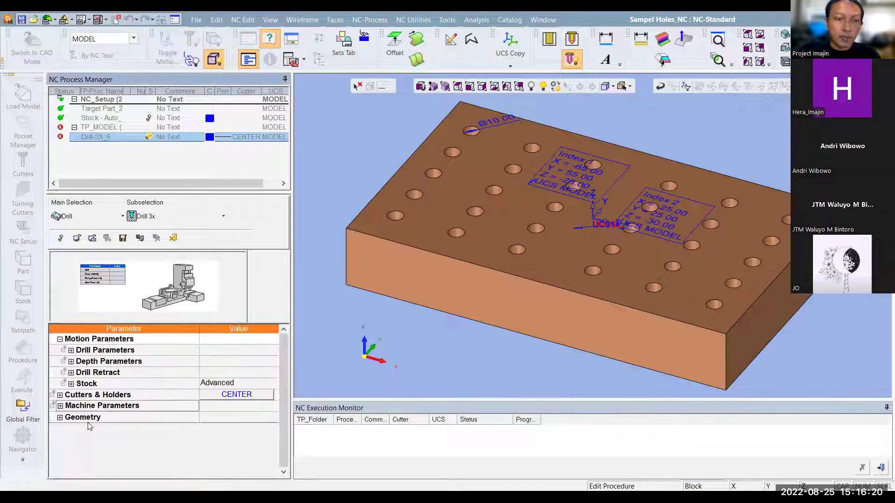
Pick four edge holes as single drill points on the plate.
left_click(60, 418)
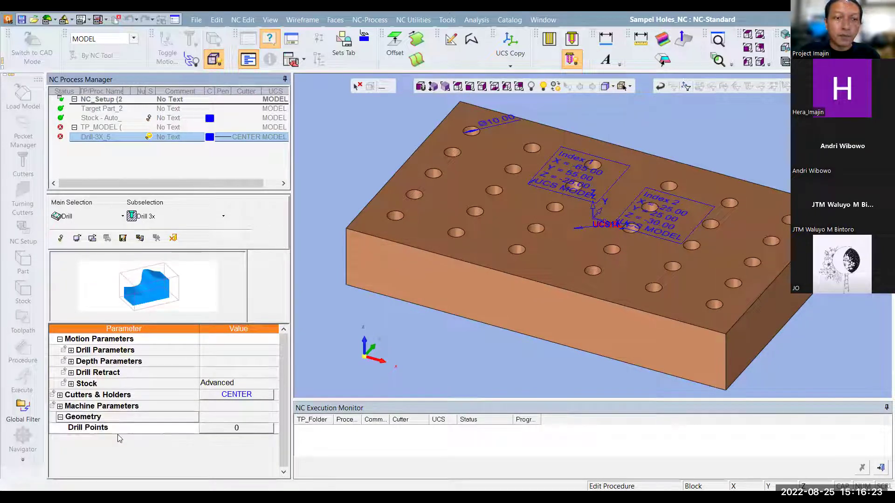
left_click(118, 427)
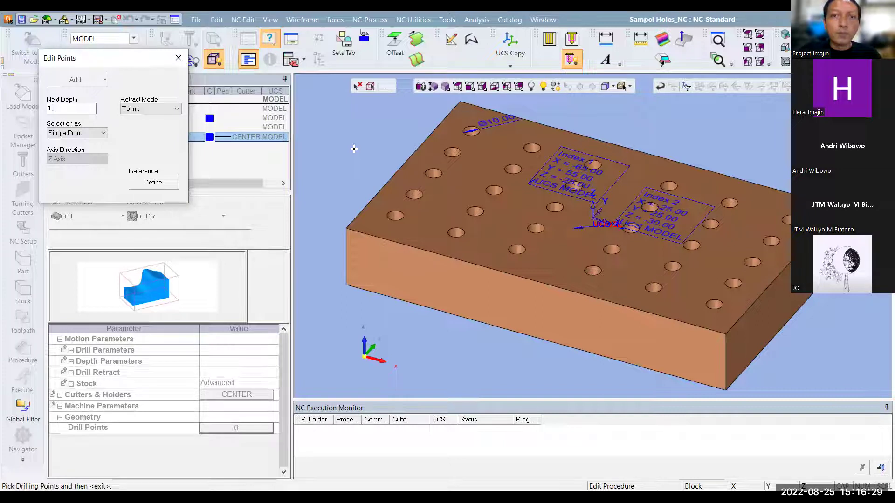
left_click(96, 133)
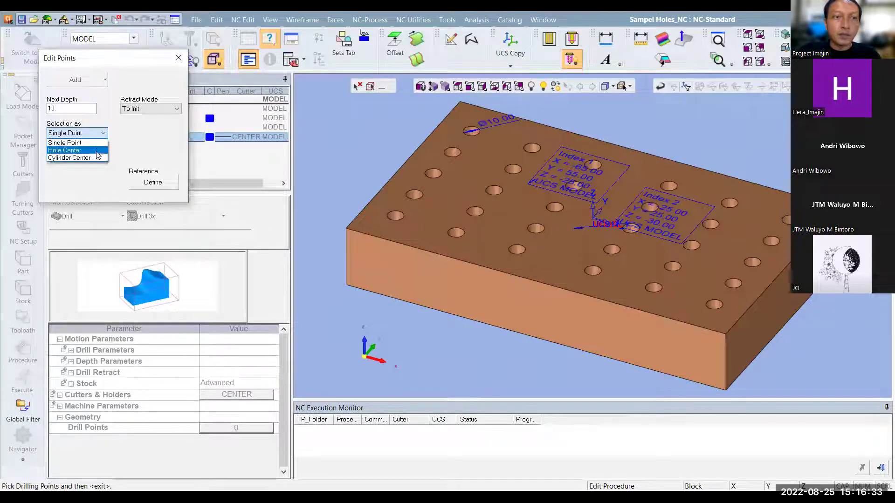
left_click(98, 144)
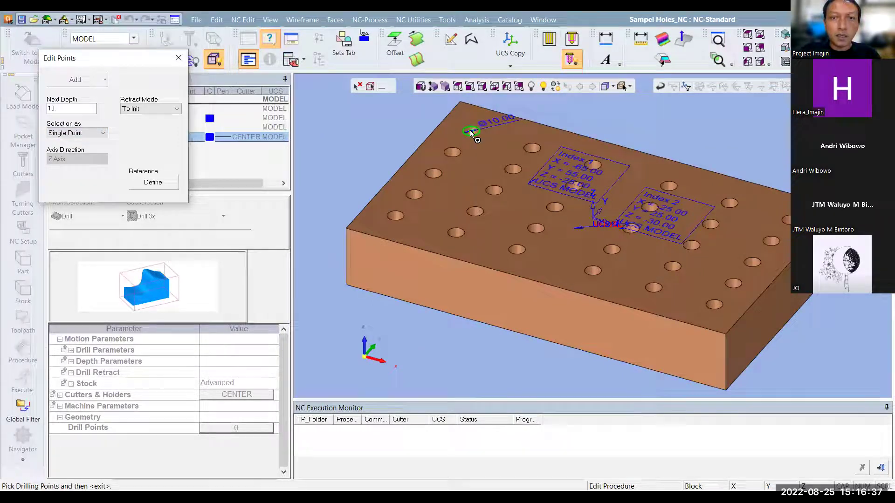
left_click(470, 131)
left_click(452, 153)
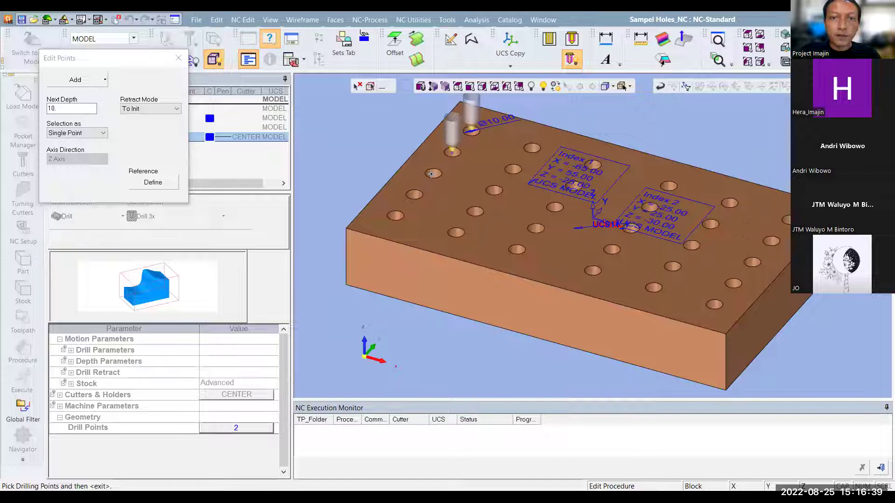
left_click(433, 174)
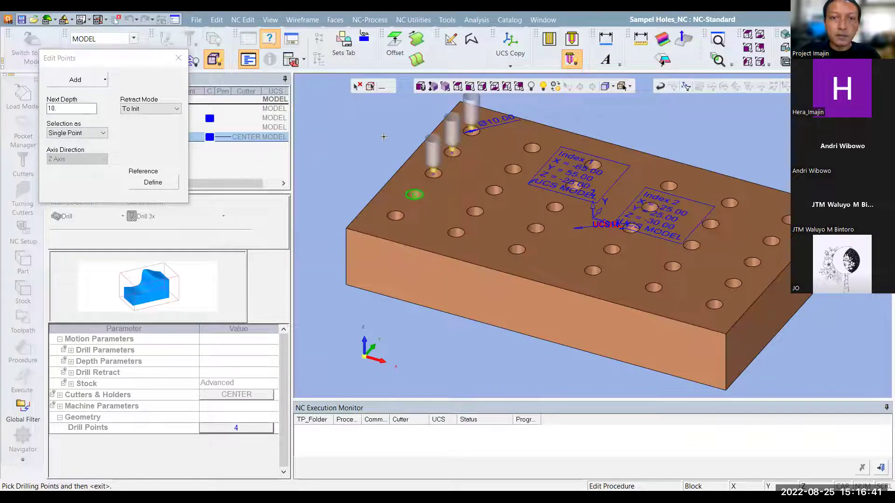
left_click(413, 194)
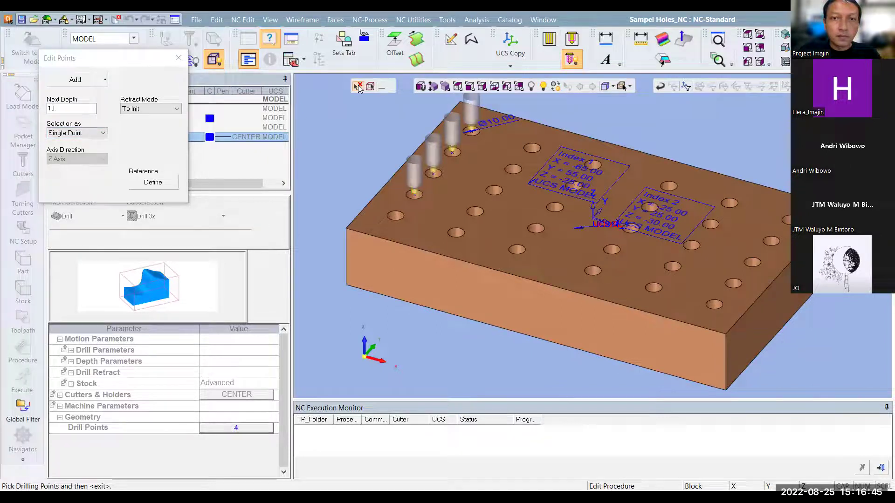
Reset all picks and re-pick the left-edge holes by hole centre.
right_click(394, 143)
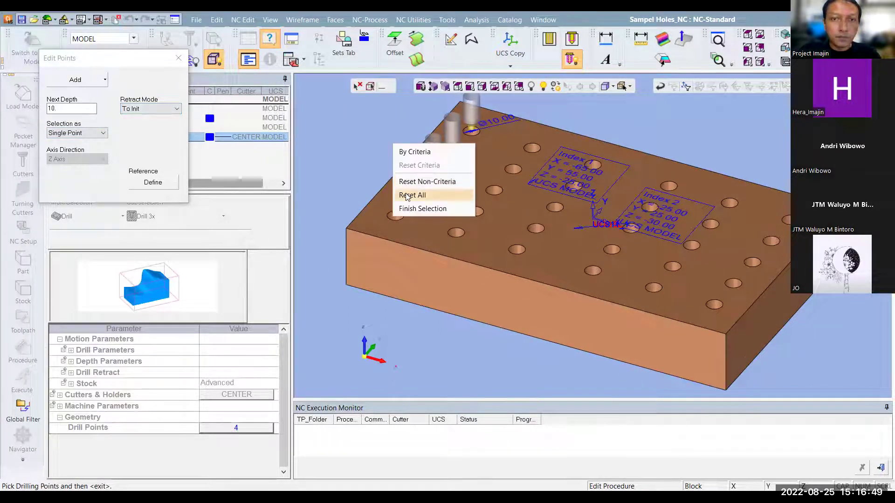
left_click(420, 192)
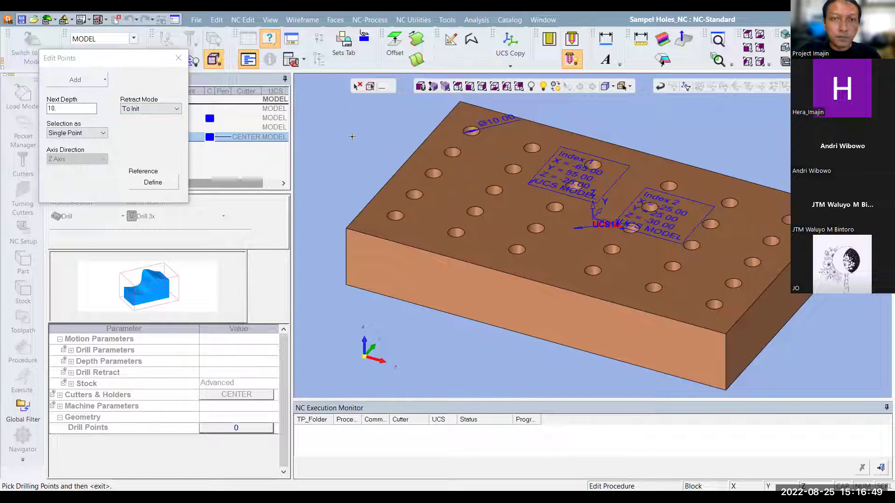
left_click(92, 155)
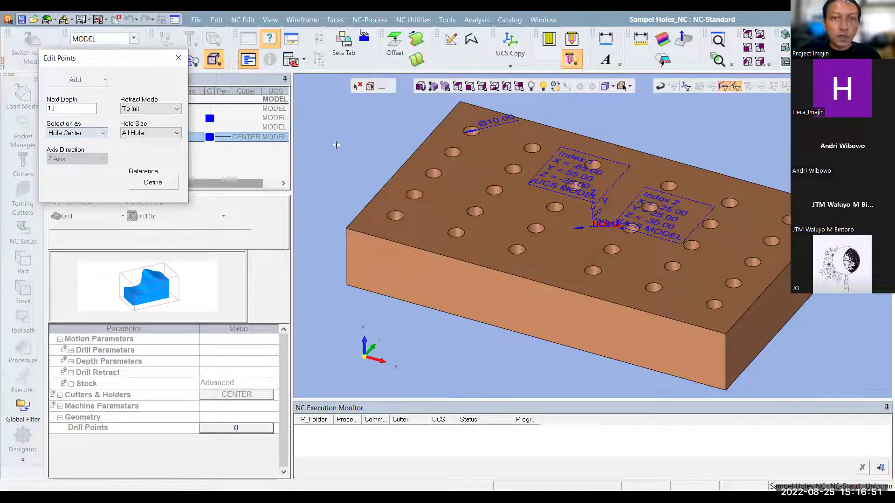
left_click(473, 139)
left_click(453, 154)
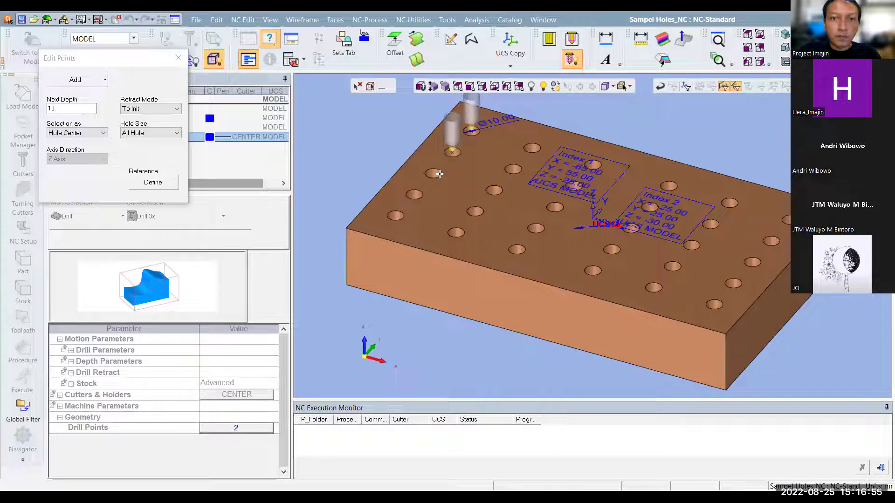
left_click(440, 177)
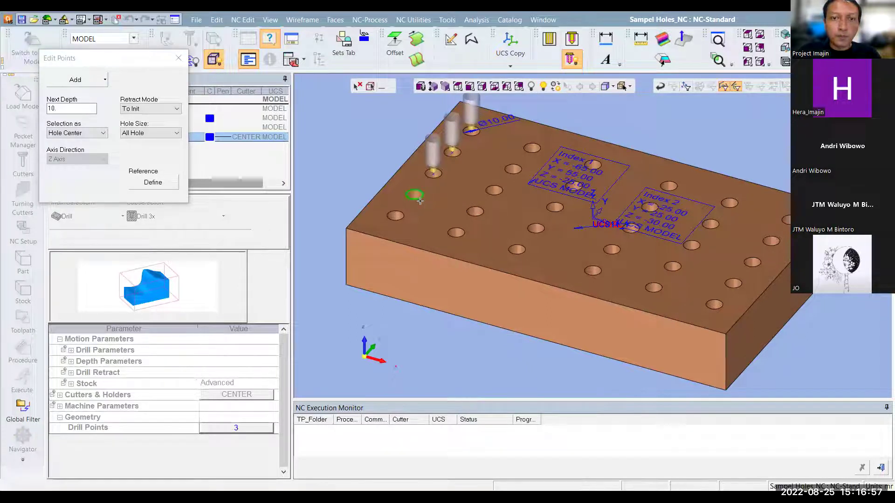
left_click(420, 196)
left_click(402, 217)
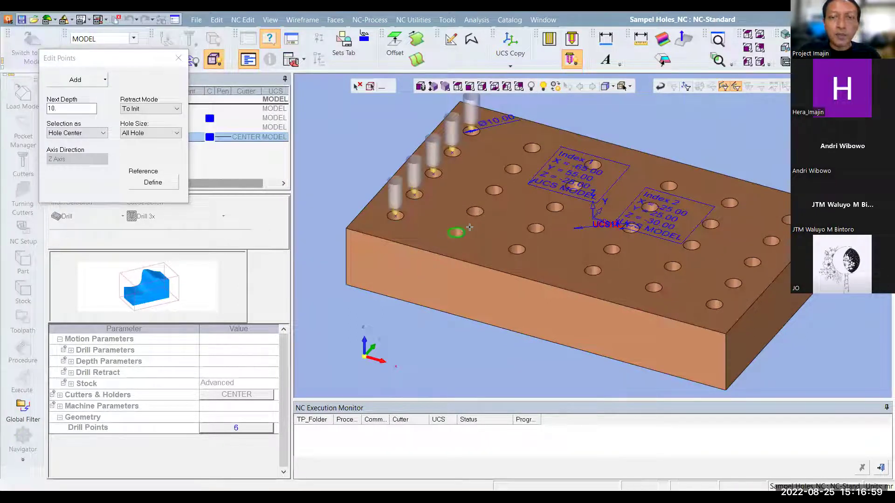
left_click(457, 231)
Add the remaining hole centres by clicking and window-selecting, finishing with 30 drill points.
left_click(476, 214)
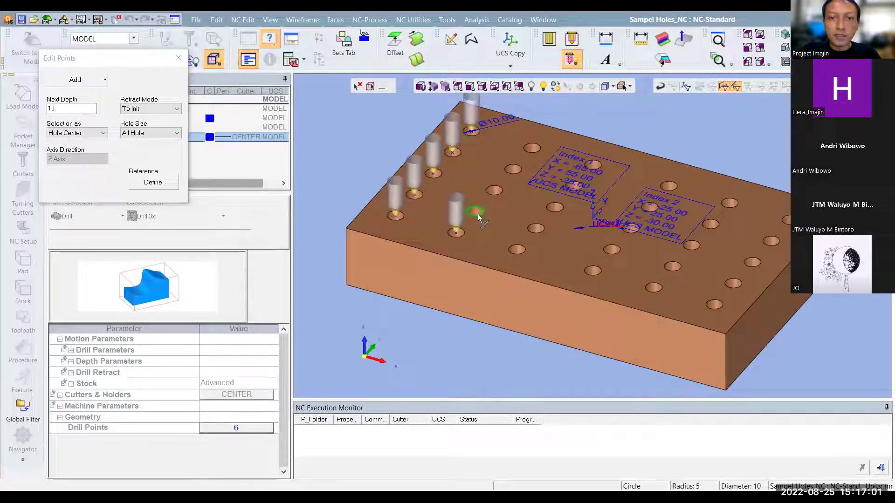
left_click(494, 189)
left_click(513, 171)
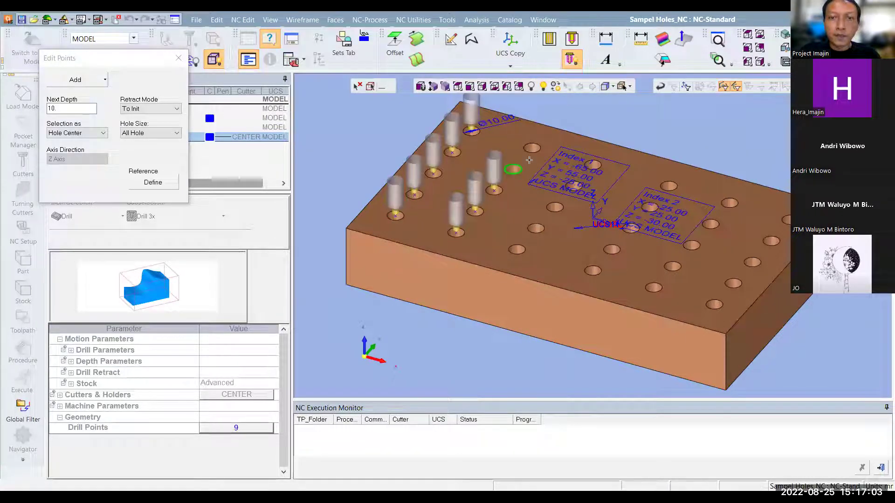
left_click(532, 150)
left_click(591, 167)
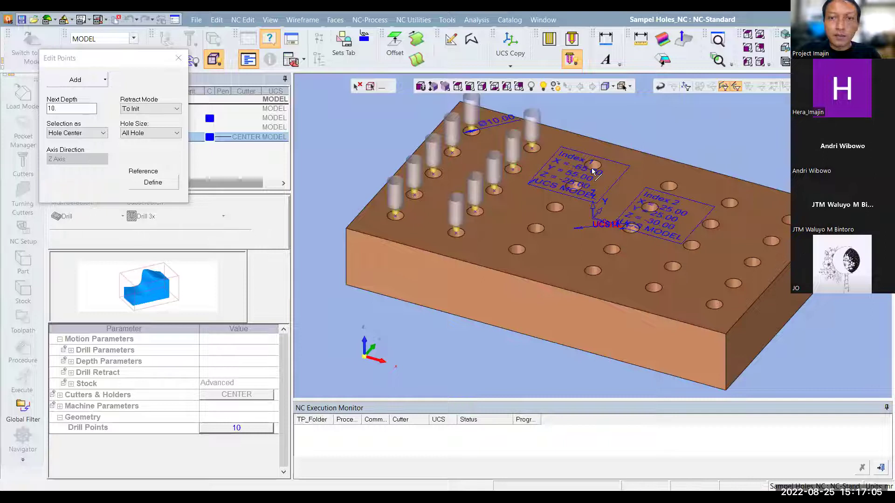
left_click(574, 186)
left_click(554, 206)
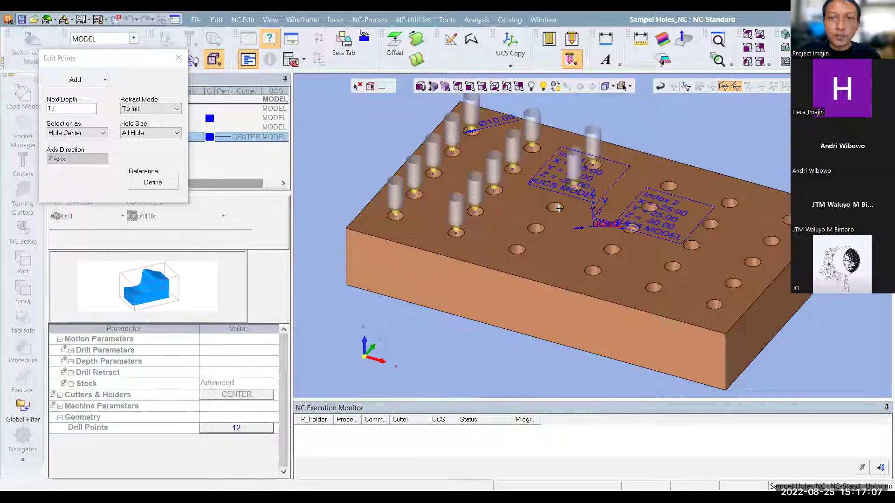
left_click(470, 87)
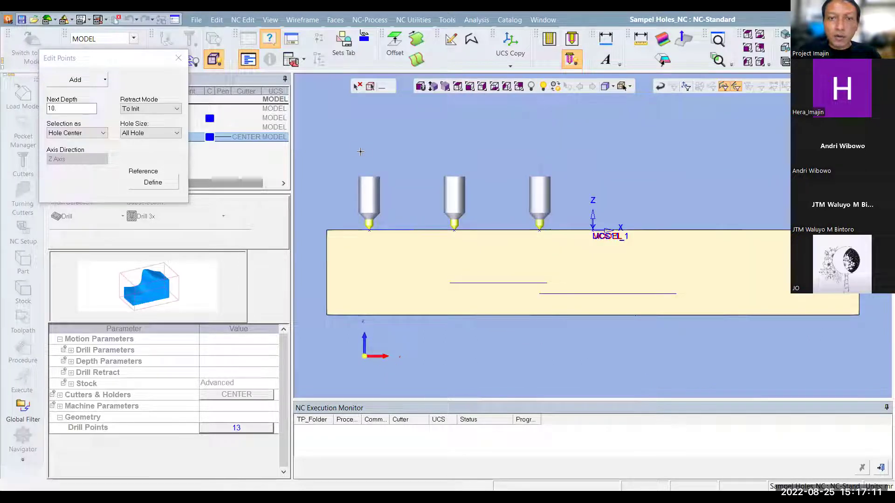
left_click_drag(332, 141, 793, 253)
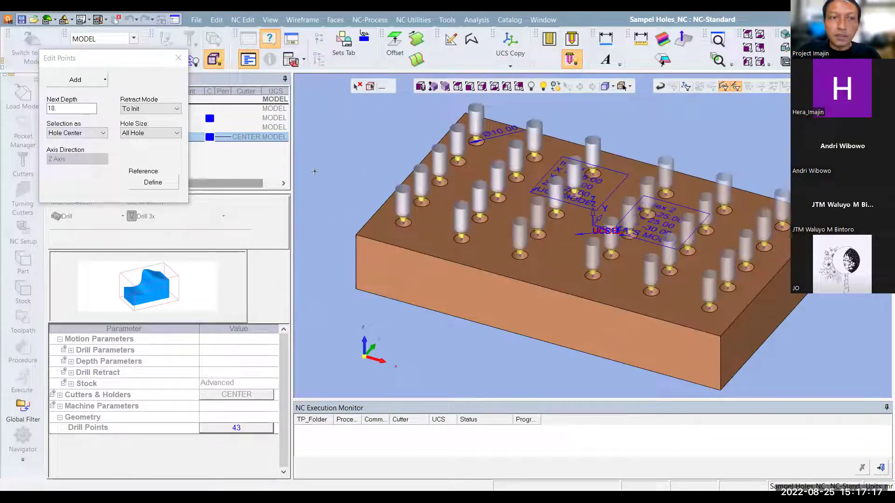
middle_click(390, 173)
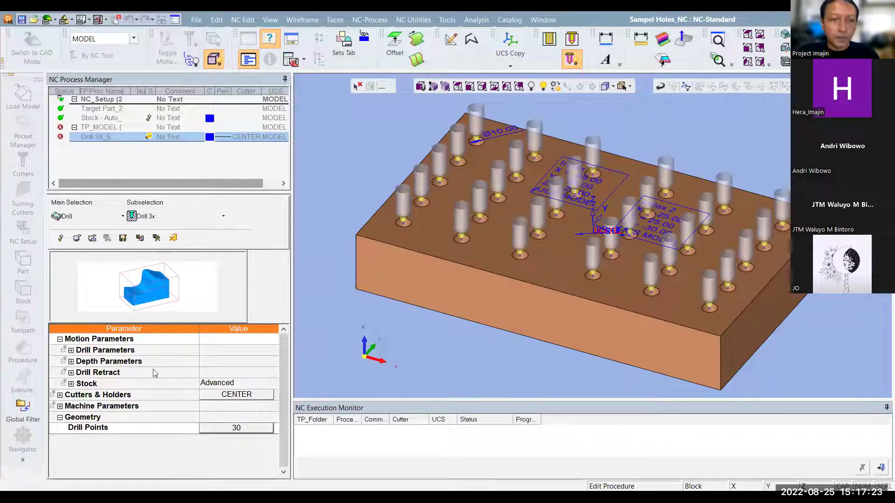
Keep the drill type as Spot Drill in Drill Parameters.
left_click(71, 350)
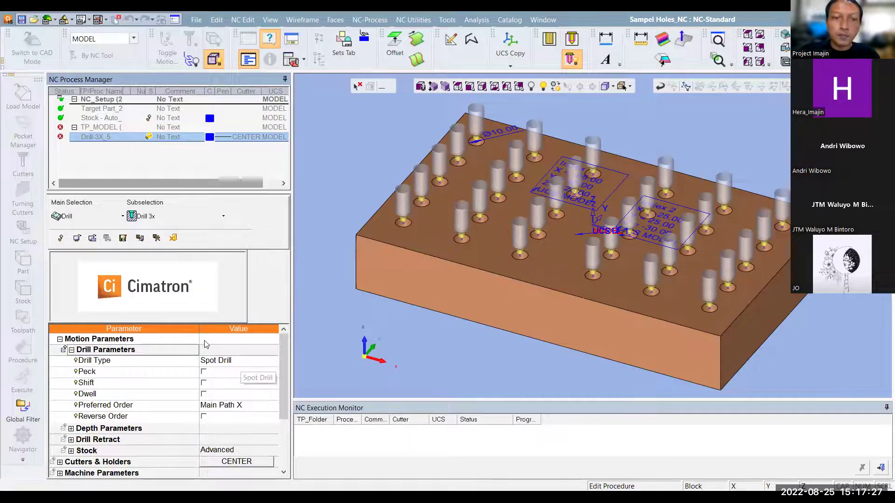
left_click(240, 362)
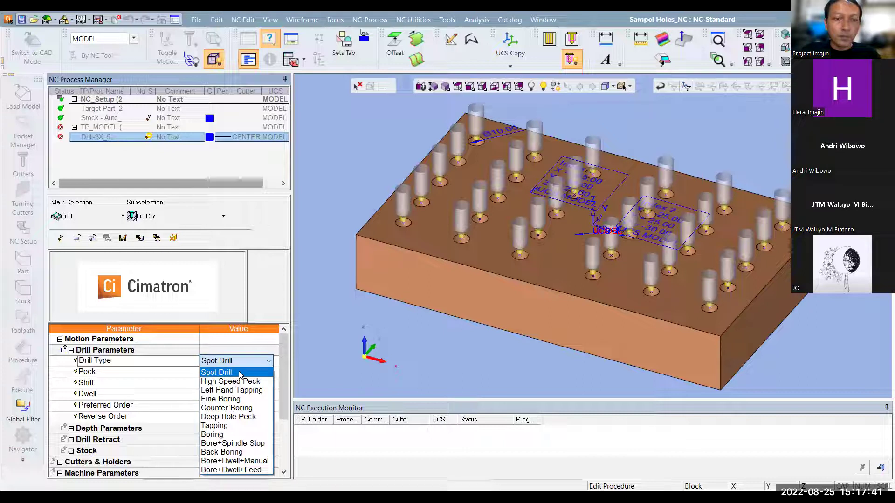
left_click(243, 347)
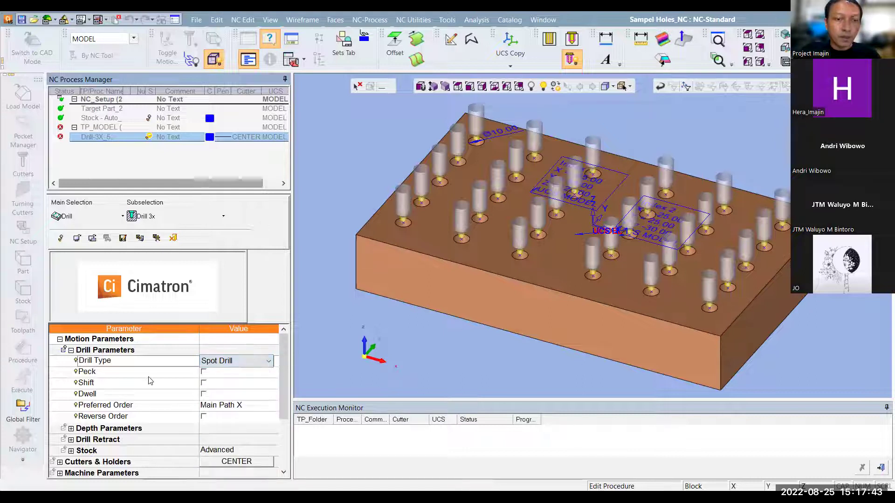
scroll(175, 384, "down", 1)
scroll(172, 382, "down", 1)
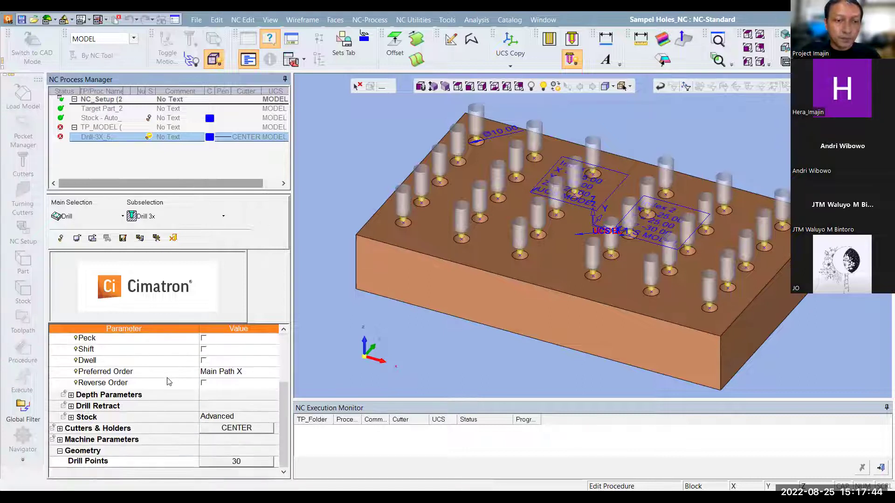
Set the procedure's Global Depth to 5.
left_click(71, 394)
scroll(177, 386, "down", 2)
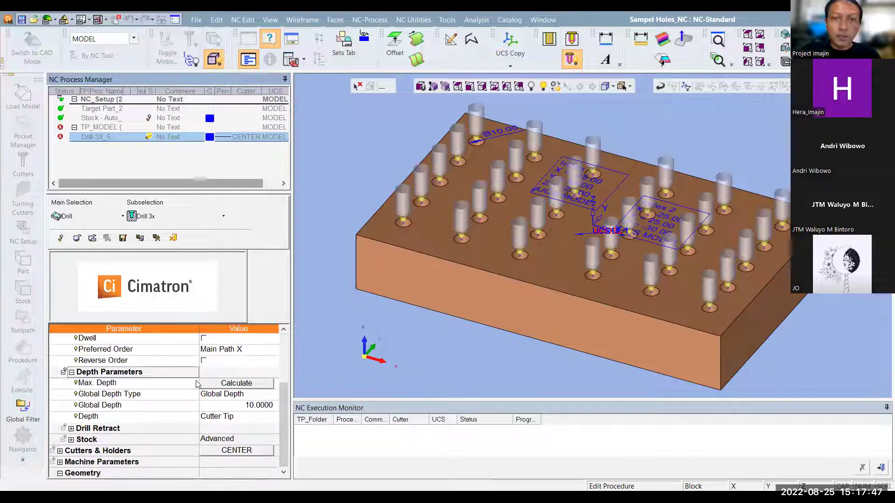
left_click(222, 406)
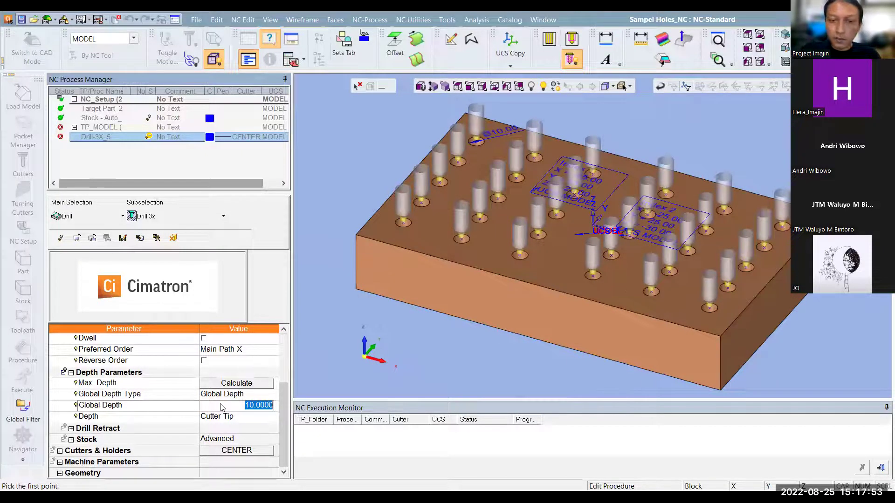
type("5")
key("Return")
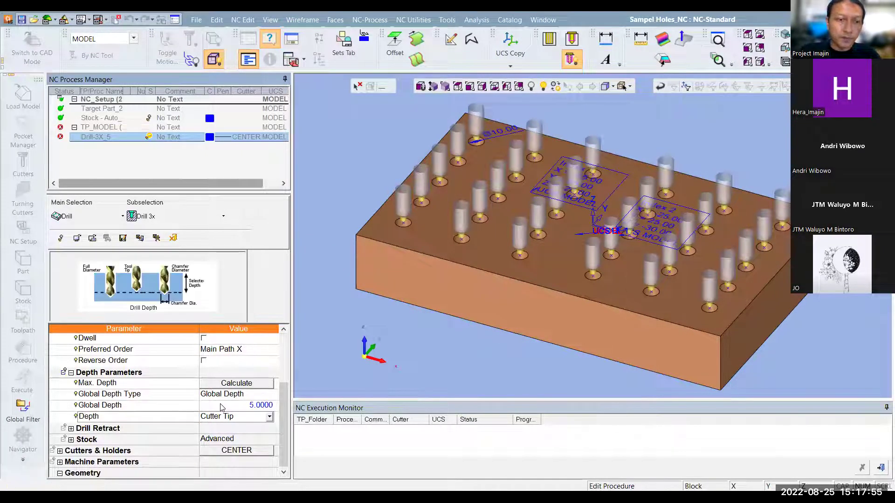
left_click(182, 406)
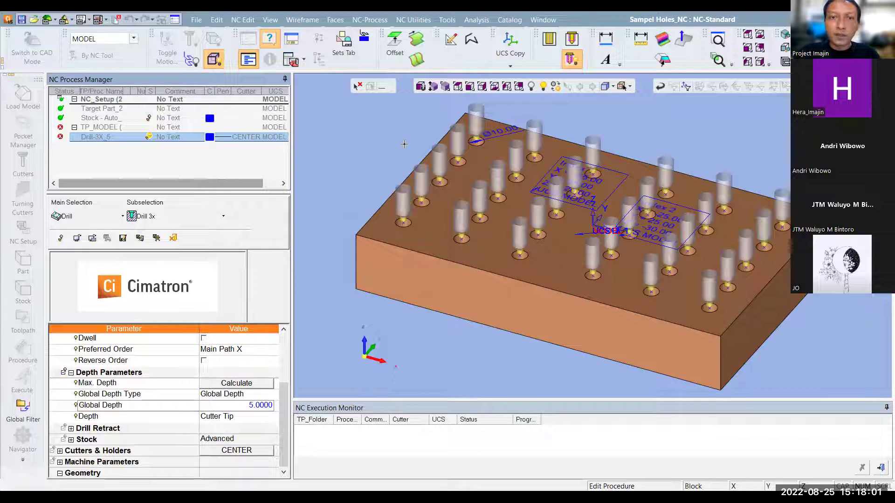
View the plate from the front in wireframe to check the drills atop each hole.
mouse_move(531, 148)
middle_mouse_down()
mouse_move(537, 184)
mouse_move(513, 140)
middle_mouse_up()
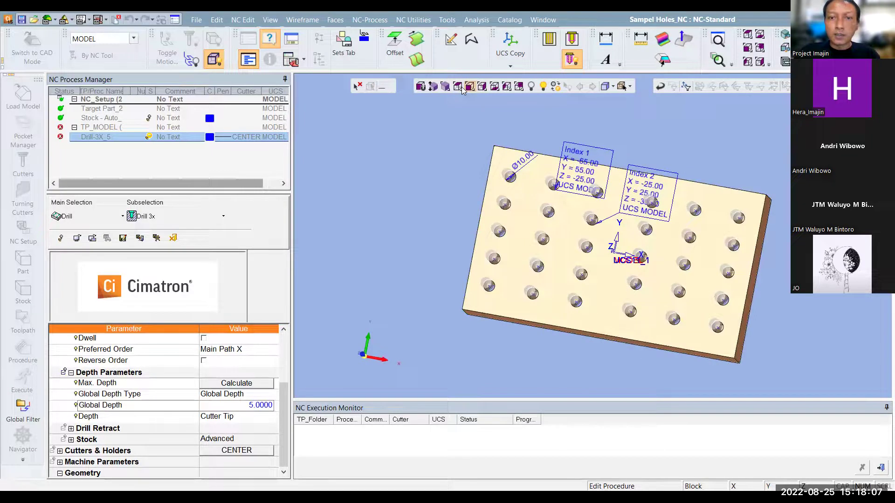
left_click(477, 88)
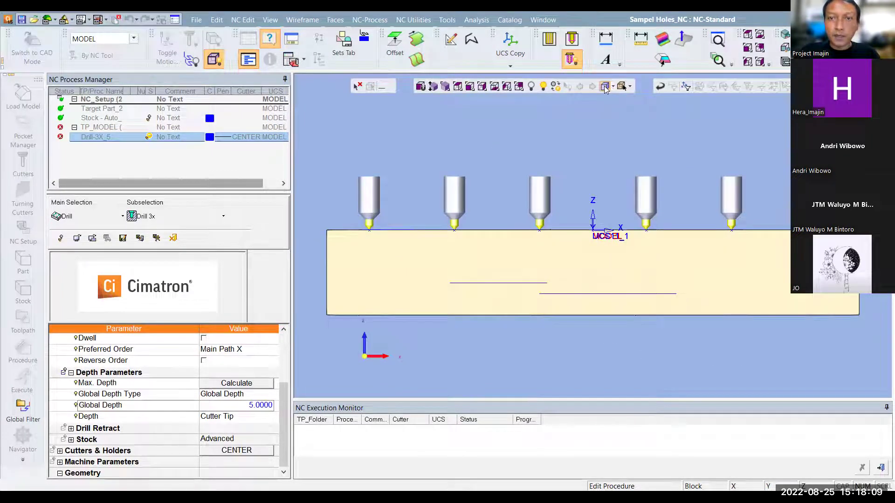
left_click(605, 87)
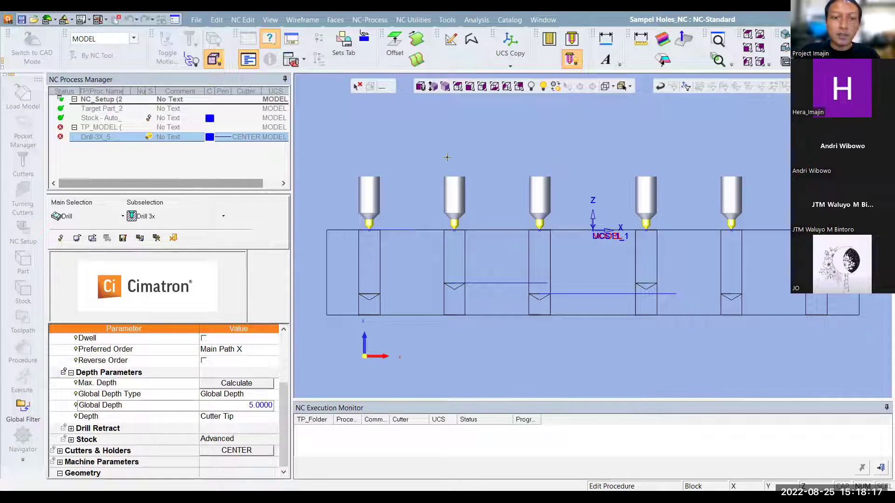
scroll(265, 408, "down", 1)
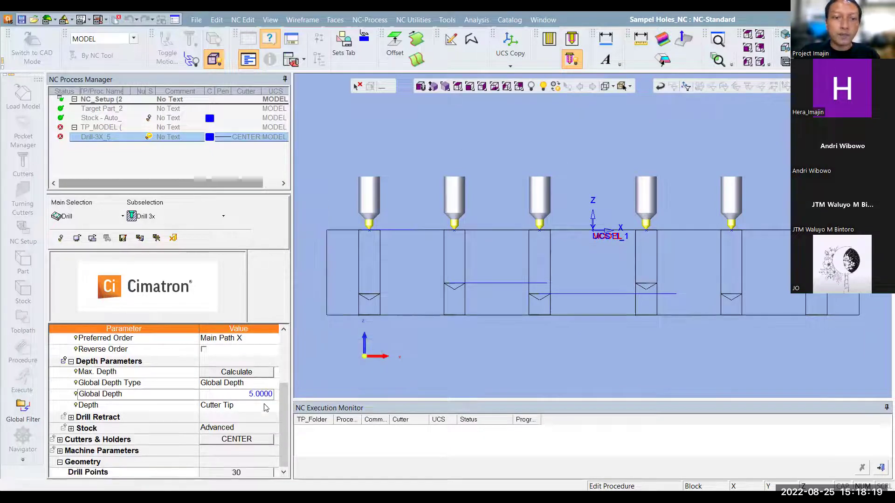
scroll(265, 408, "down", 1)
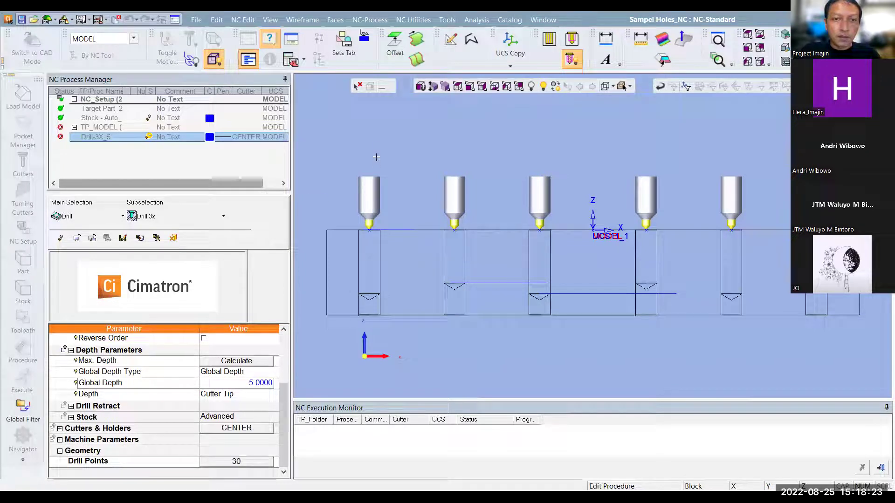
Save and calculate Drill-3X_5, then copy it to create Drill-3X_6.
right_click(418, 170)
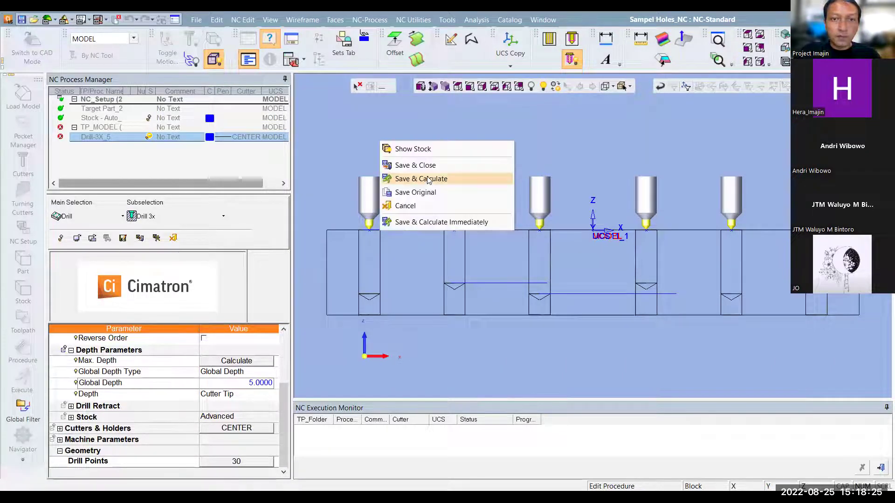
left_click(427, 178)
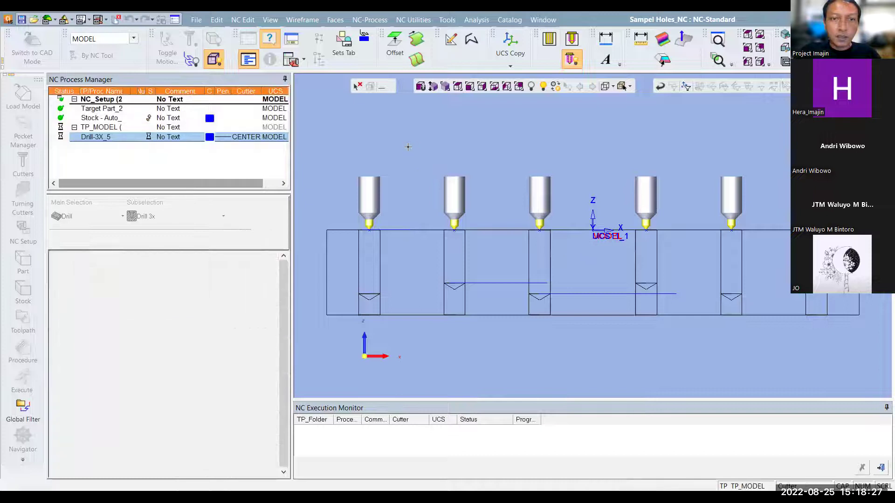
right_click(92, 159)
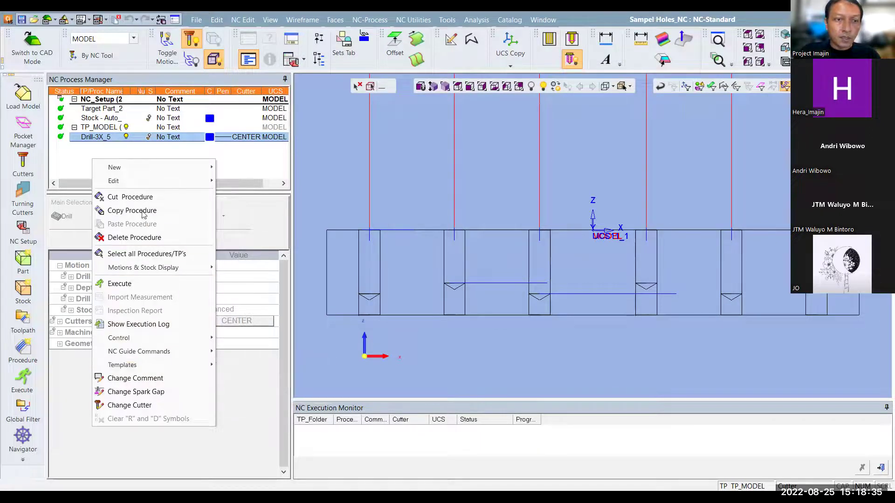
left_click(22, 279)
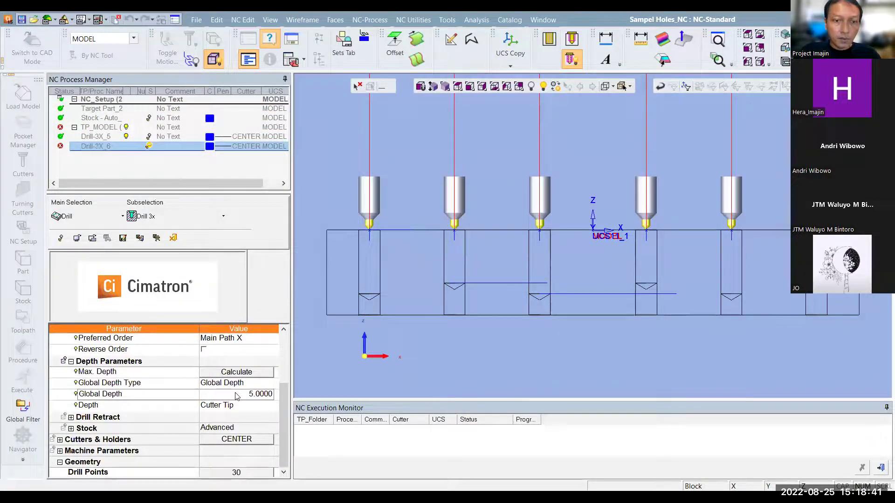
Assign DRILL 06 to Drill-3X_6 and orbit the isometric view to inspect it.
left_click(237, 439)
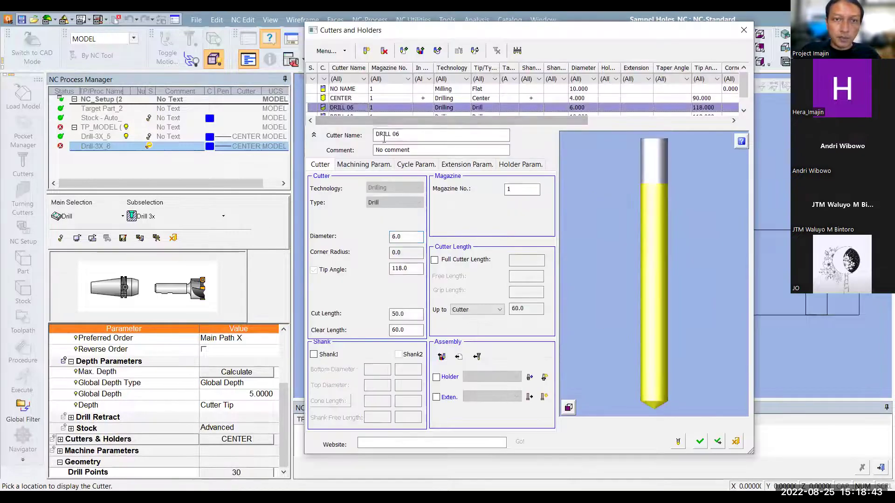
left_click(700, 442)
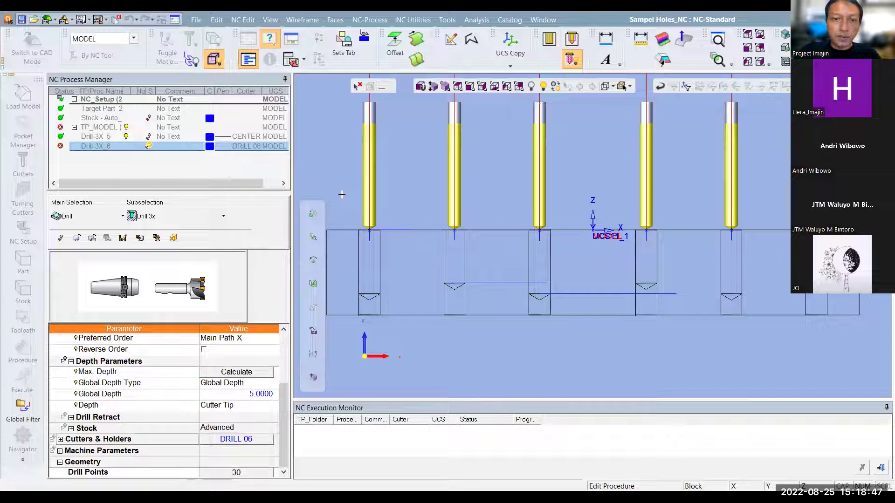
left_click(447, 87)
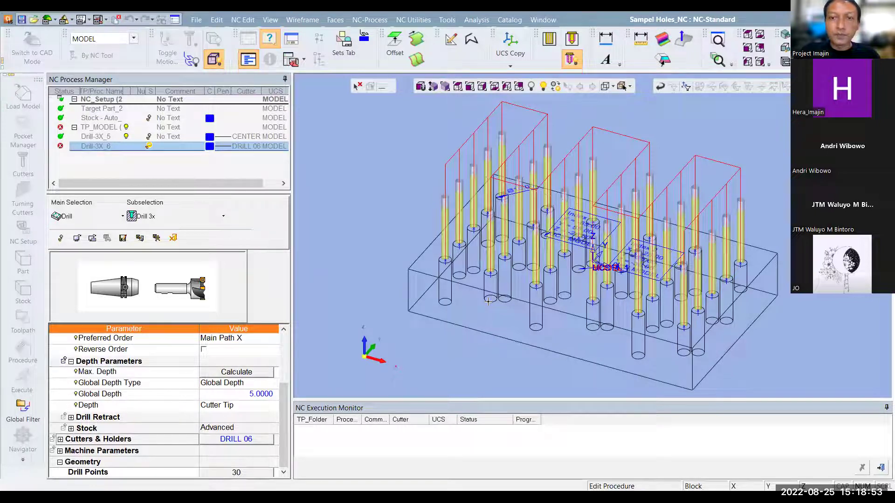
mouse_move(541, 273)
middle_mouse_down()
mouse_move(574, 255)
mouse_move(488, 96)
middle_mouse_up()
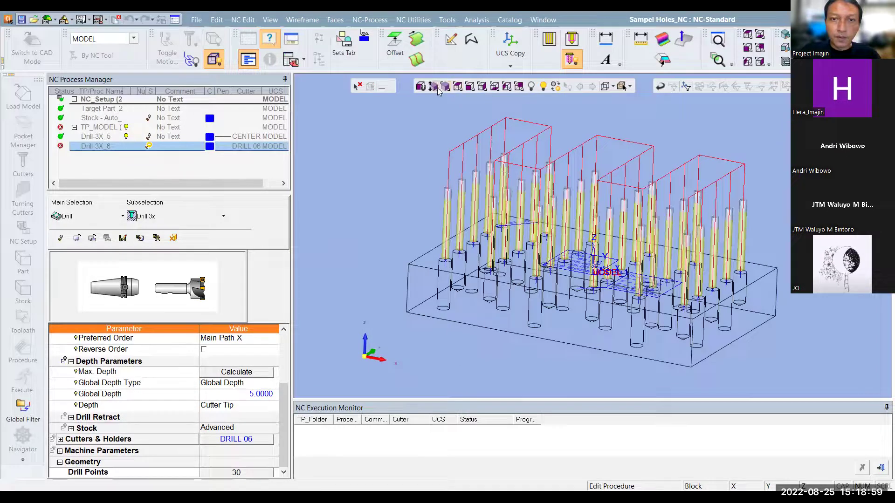
middle_click_drag(451, 147, 370, 243)
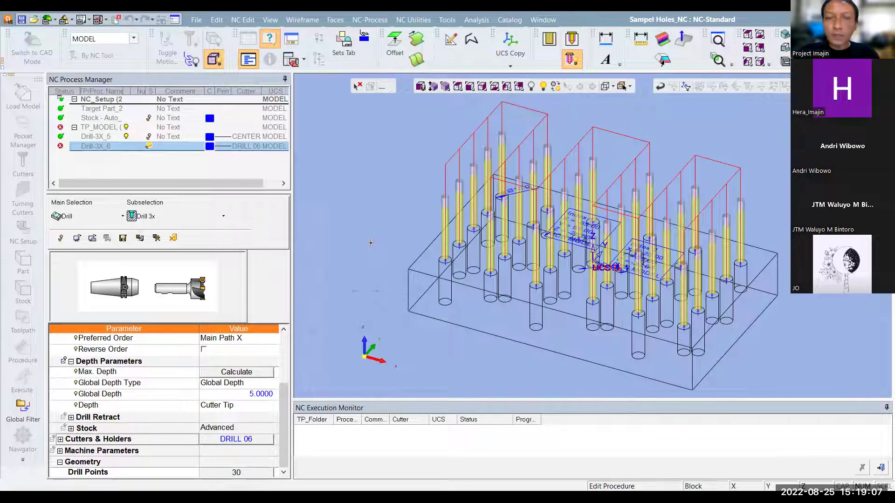
Open the drill point editor and reset all existing drill points.
left_click(271, 471)
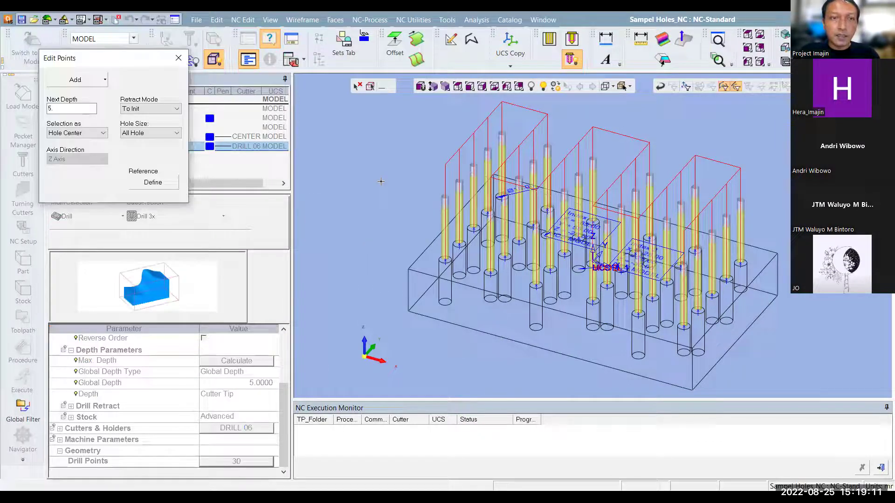
right_click(380, 182)
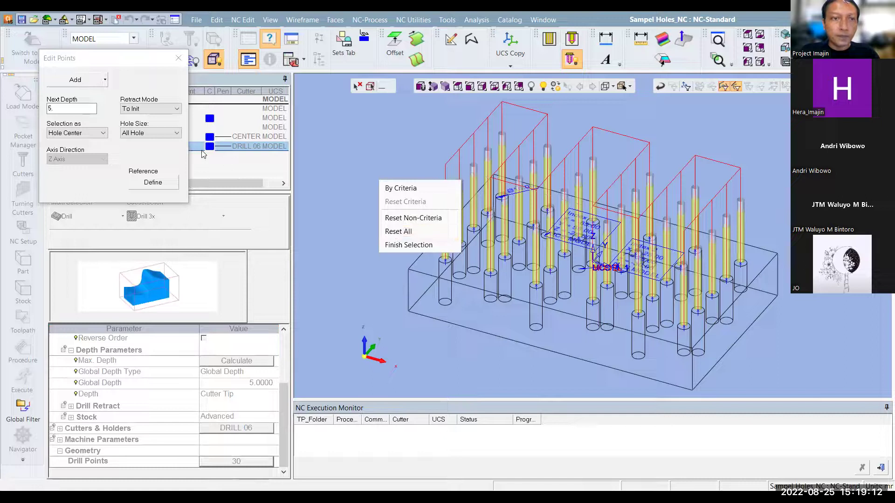
left_click(175, 135)
left_click(174, 134)
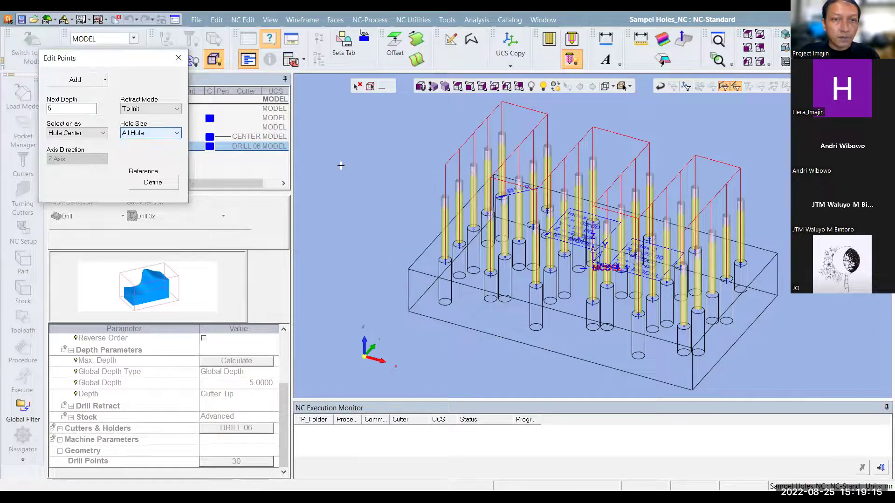
left_click(360, 195)
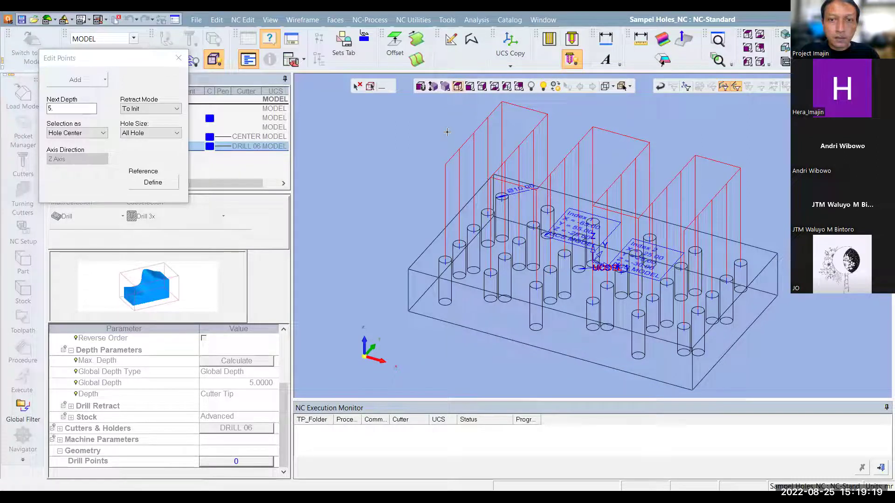
Set a shaded view looking down onto the plate's top face.
left_click(458, 88)
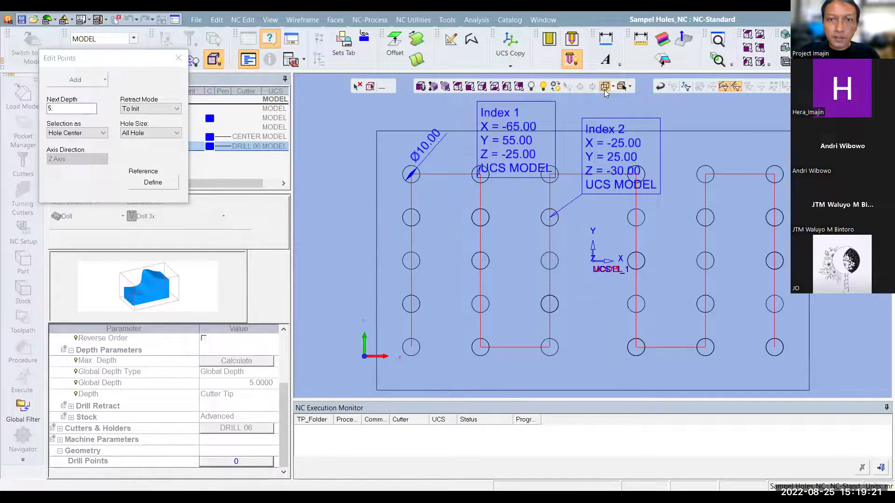
left_click(604, 88)
mouse_move(516, 243)
middle_mouse_down()
mouse_move(516, 188)
mouse_move(476, 163)
middle_mouse_up()
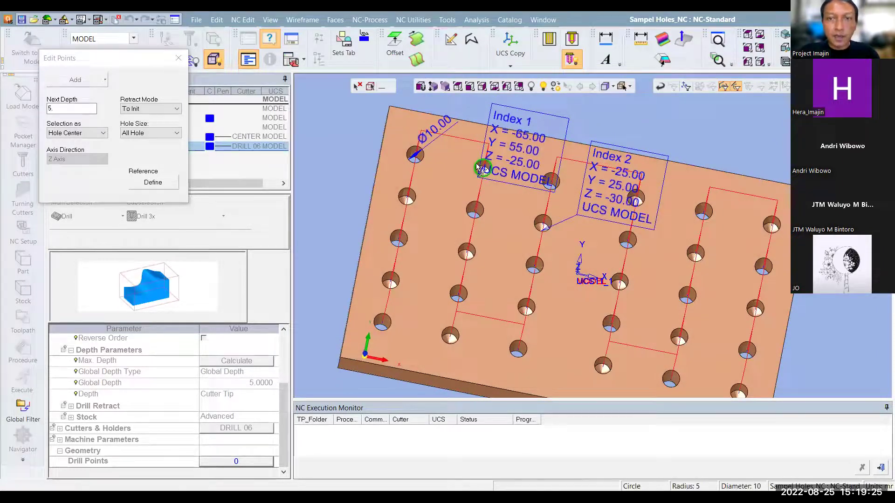
key("F8")
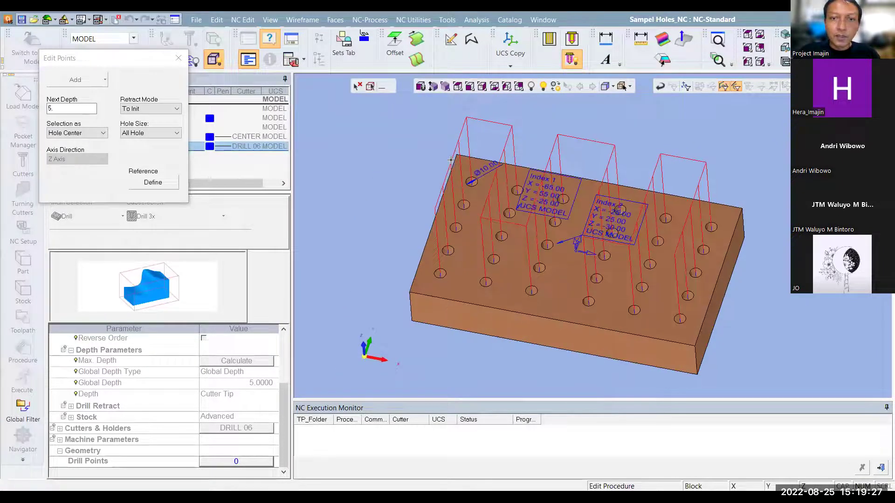
scroll(461, 186, "up", 2)
scroll(476, 215, "up", 2)
scroll(491, 246, "up", 2)
middle_click_drag(491, 246, 483, 236)
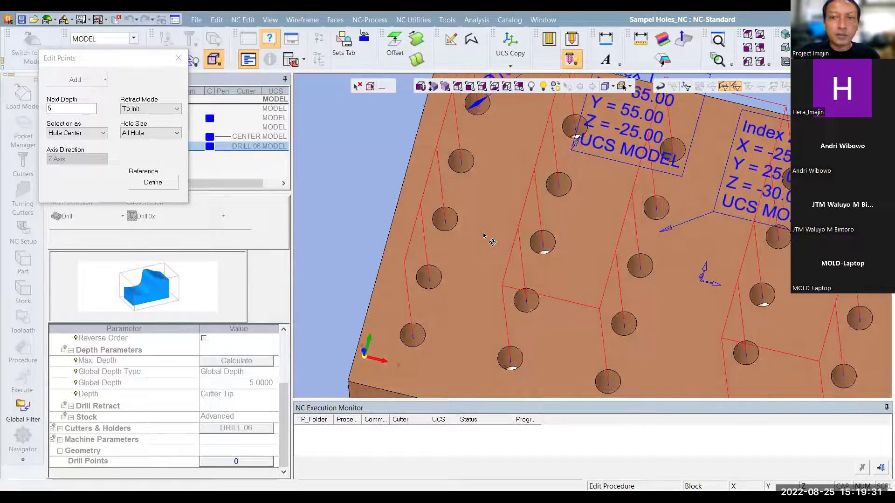
scroll(482, 223, "down", 2)
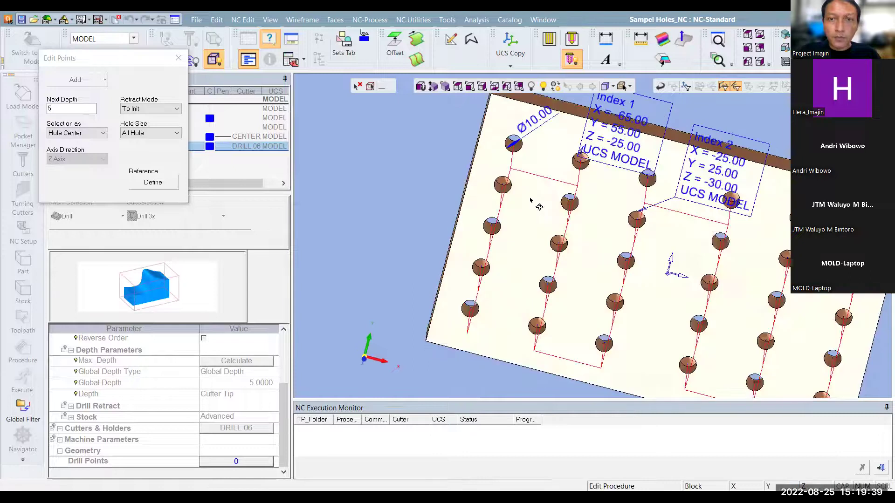
Pick 15 hole centres on the top face as the new drill points.
left_click(514, 145)
left_click(491, 225)
left_click(470, 308)
left_click(570, 203)
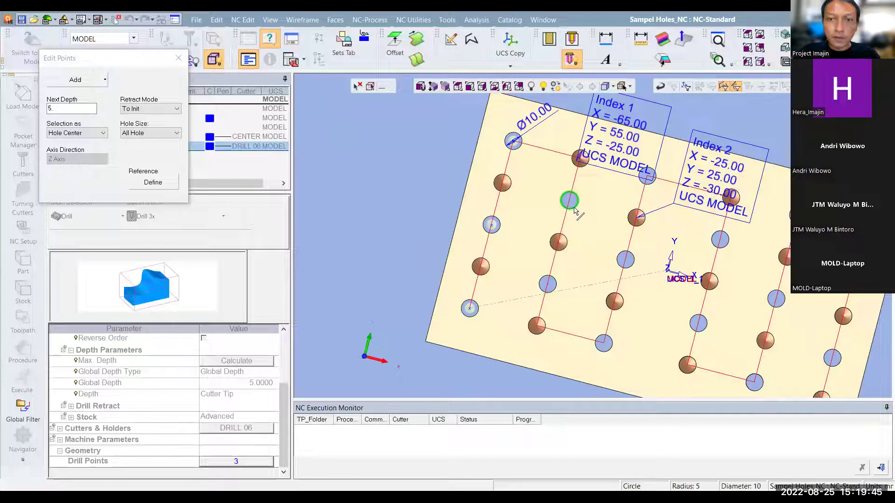
left_click(549, 283)
left_click(648, 177)
left_click(626, 260)
left_click(604, 341)
left_click(719, 240)
left_click(698, 321)
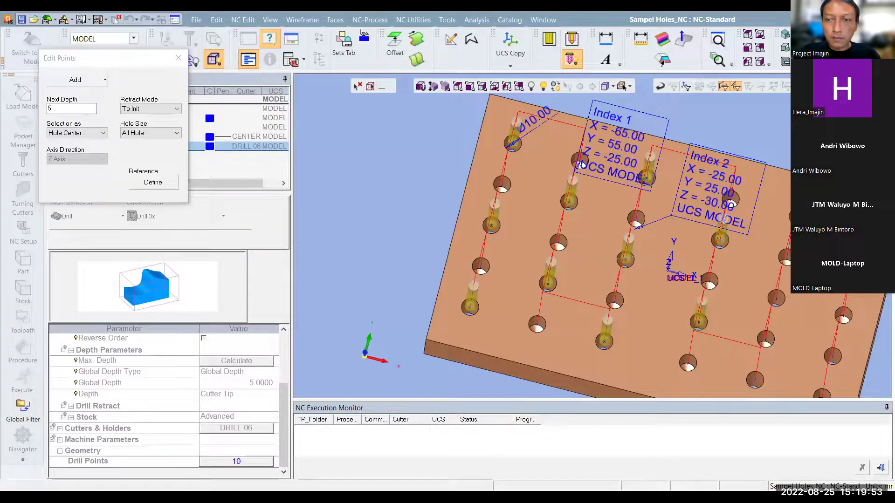
left_click(731, 201)
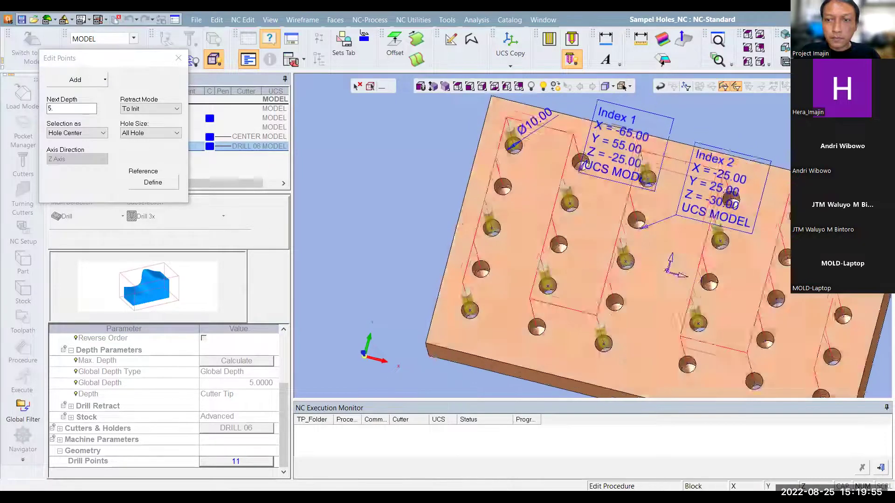
left_click(776, 297)
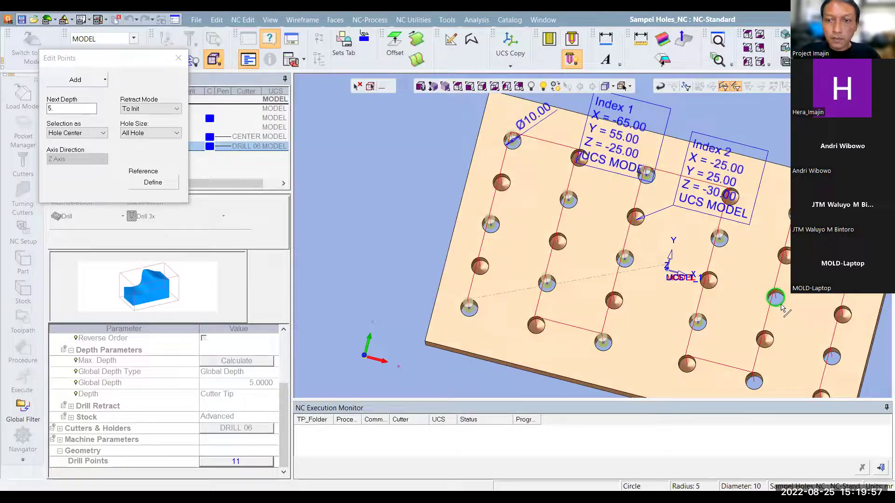
left_click(753, 381)
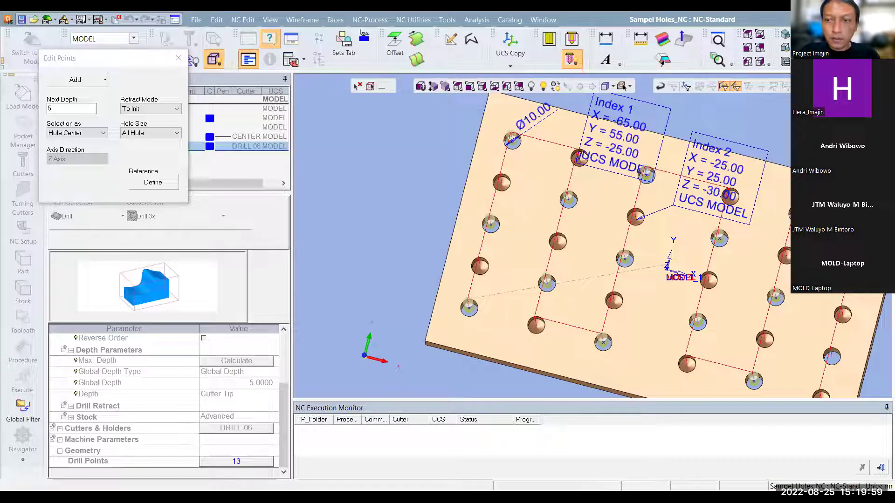
scroll(608, 269, "down", 2)
scroll(609, 269, "up", 5)
left_click(608, 269)
scroll(677, 261, "down", 2)
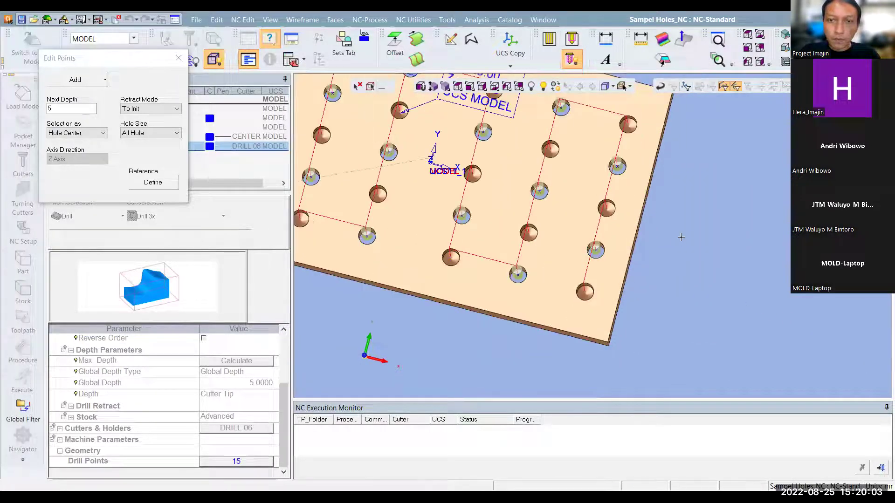
left_click_drag(681, 238, 378, 240, "ctrl")
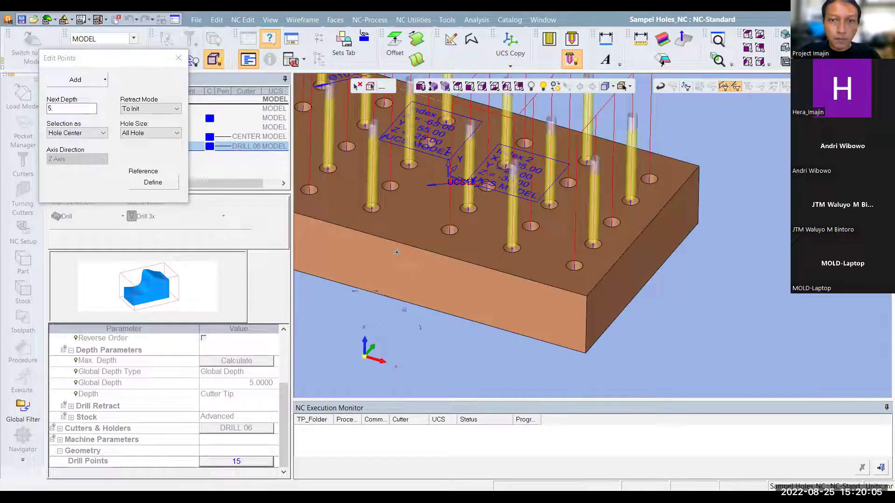
Measure the 40 mm block edge, set Global Depth to 45 and execute the procedure.
middle_click(453, 315)
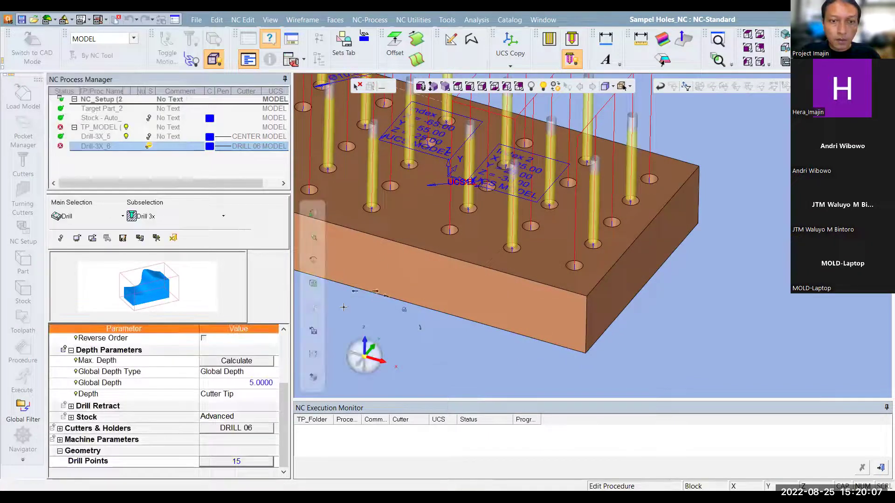
left_click(232, 386)
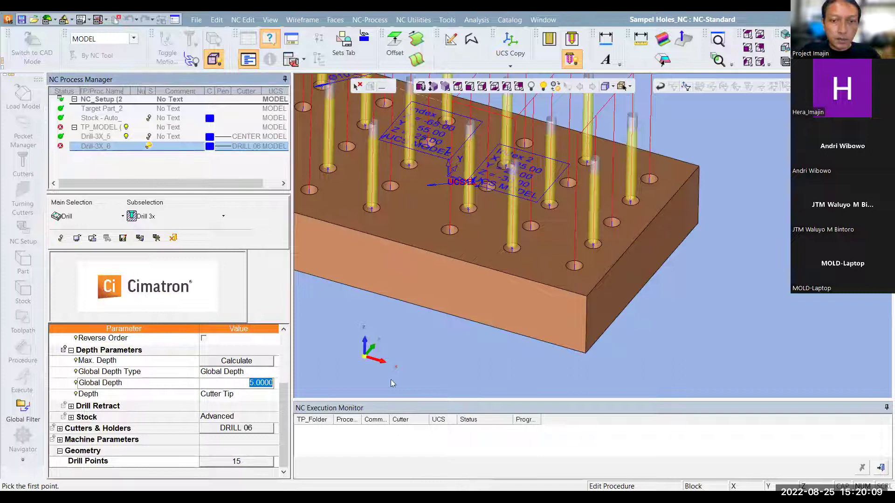
left_click(585, 354)
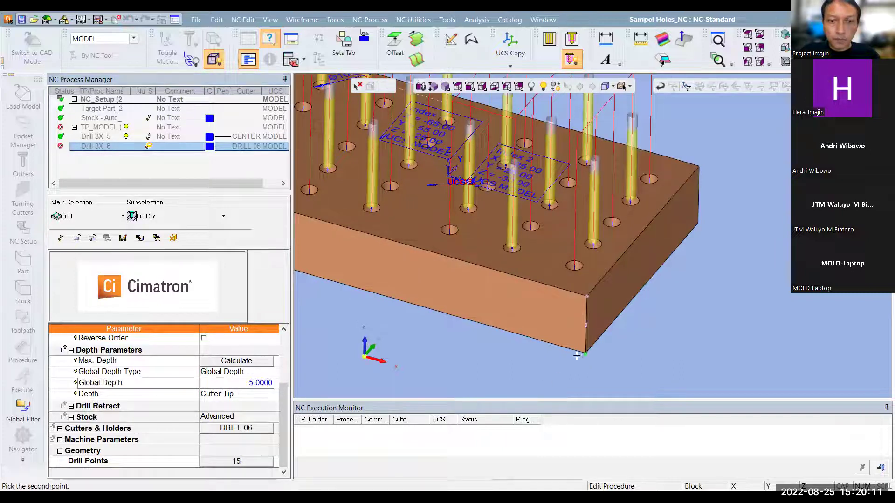
left_click(641, 38)
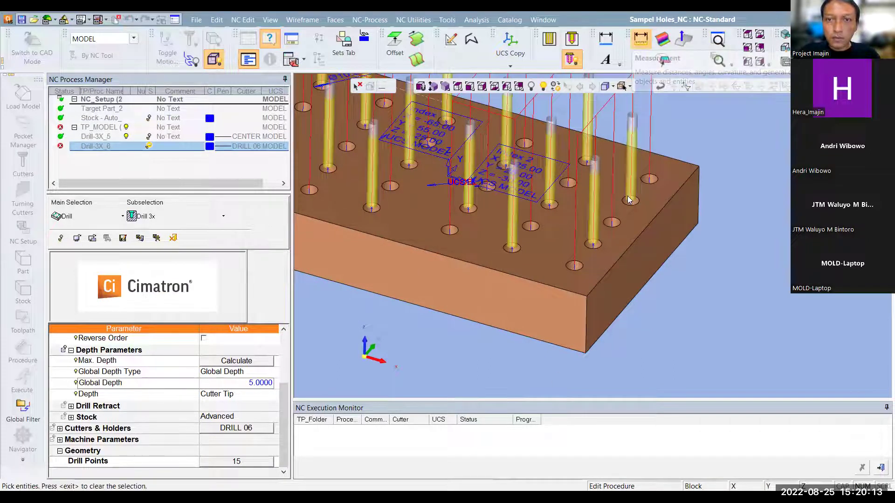
left_click(587, 308)
middle_click(312, 347)
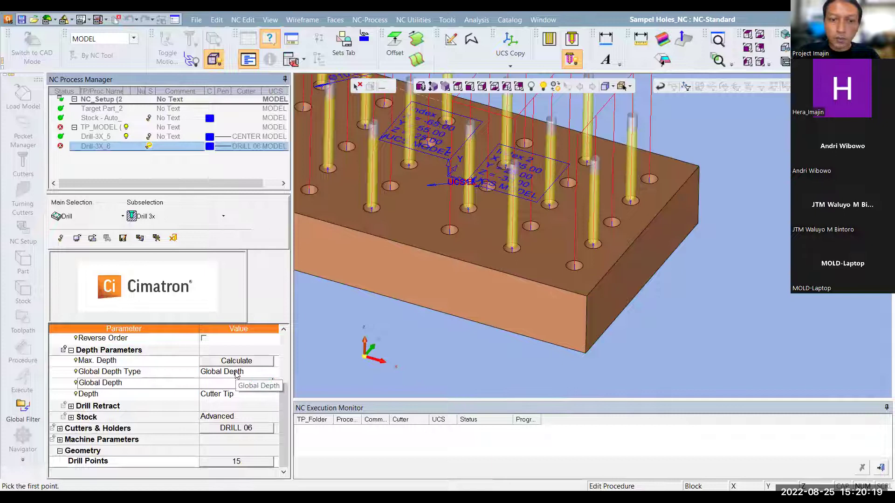
key("Return")
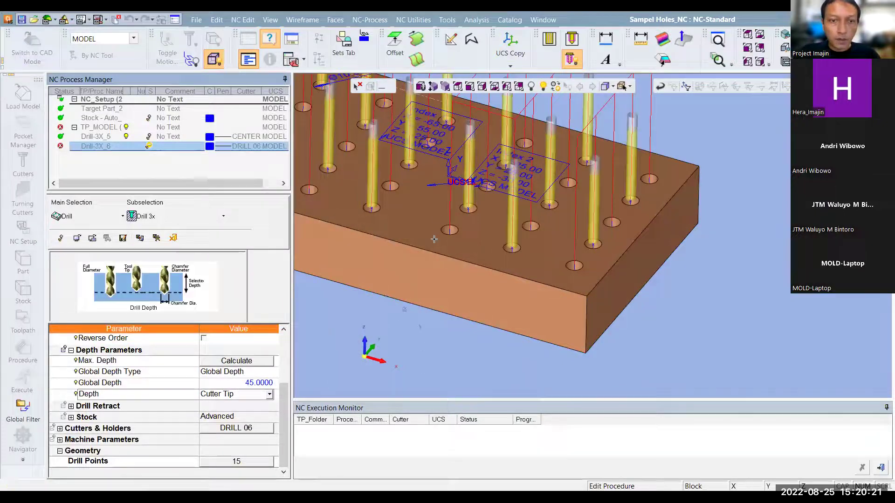
middle_click(457, 236)
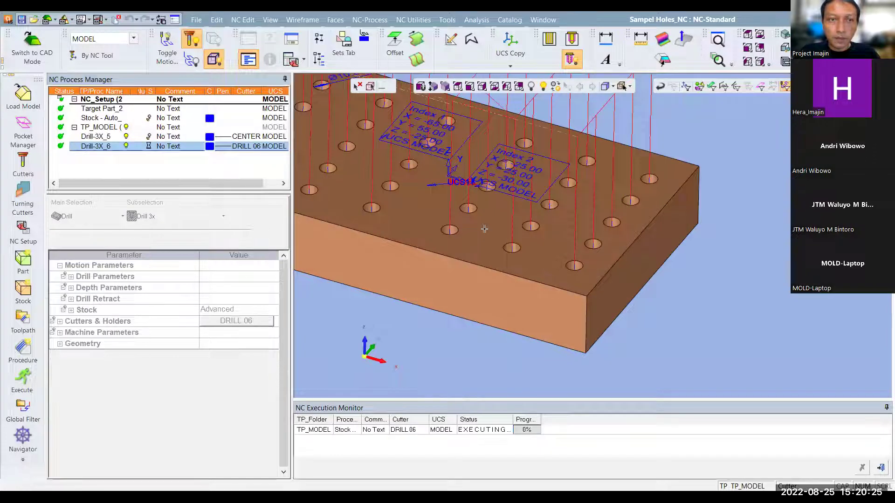
Inspect the drilled block, return to shaded isometric view and hide Drill-3X_6's toolpath.
left_click(172, 147)
scroll(399, 202, "up", 5)
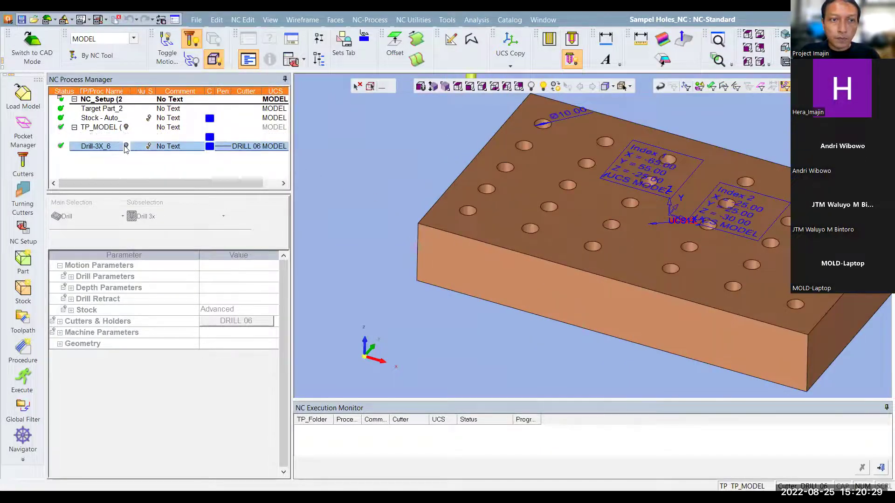
mouse_move(398, 202)
middle_mouse_down()
mouse_move(454, 269)
mouse_move(601, 103)
middle_mouse_up()
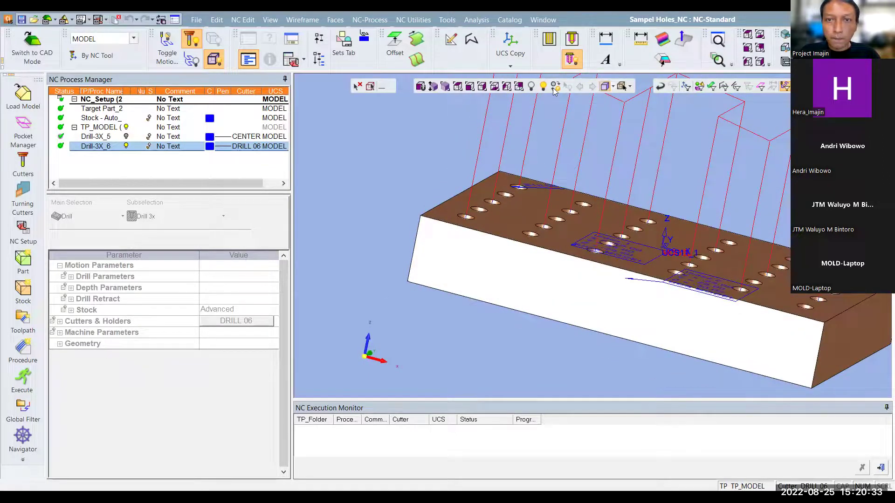
left_click(469, 87)
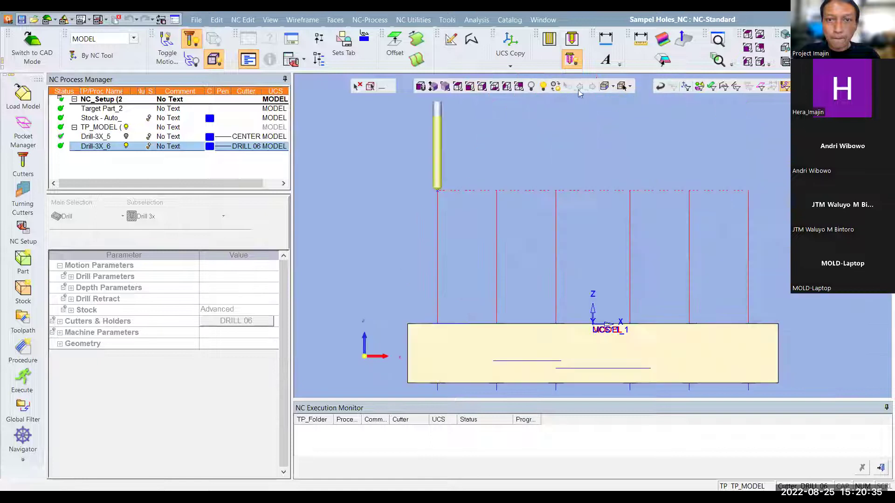
left_click(604, 87)
scroll(559, 196, "down", 1)
scroll(540, 222, "up", 1)
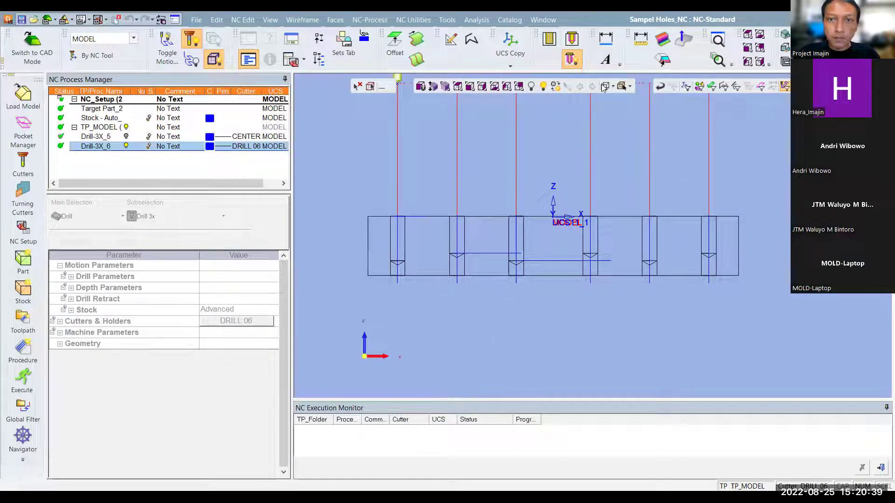
left_click(604, 86)
left_click(444, 87)
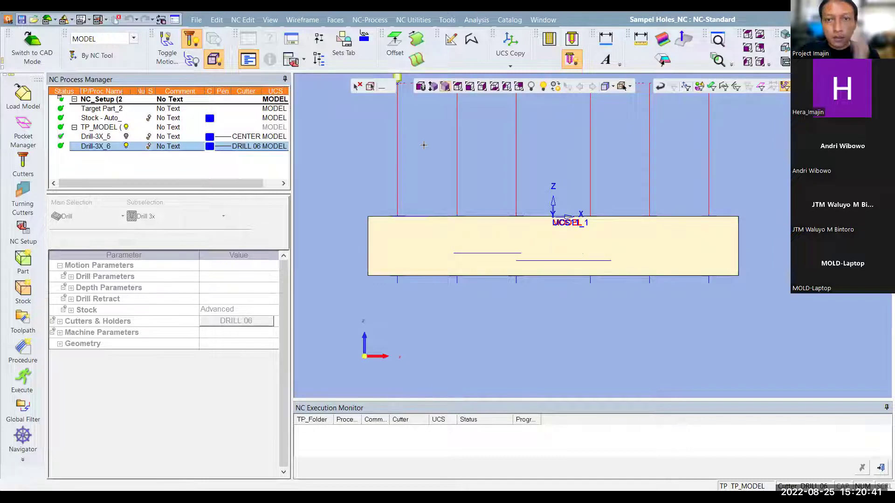
left_click(126, 146)
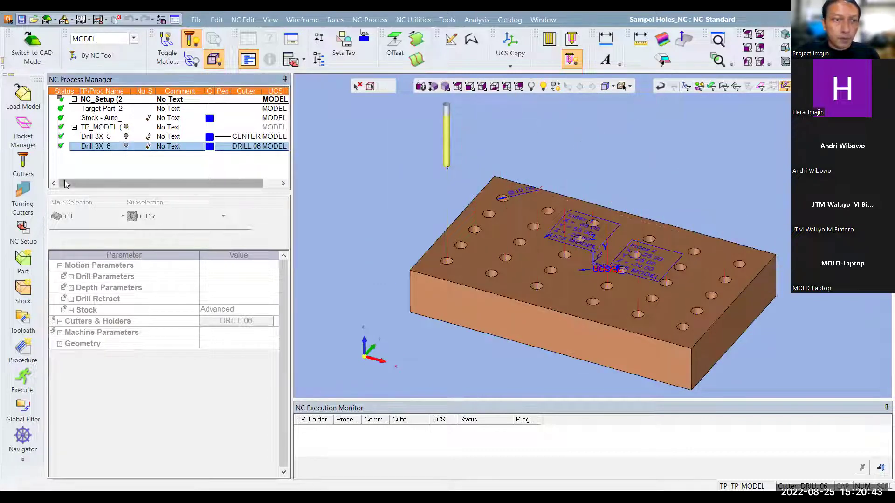
Paste a copy of the drill procedure as Drill-3X_7.
right_click(97, 163)
left_click(128, 226)
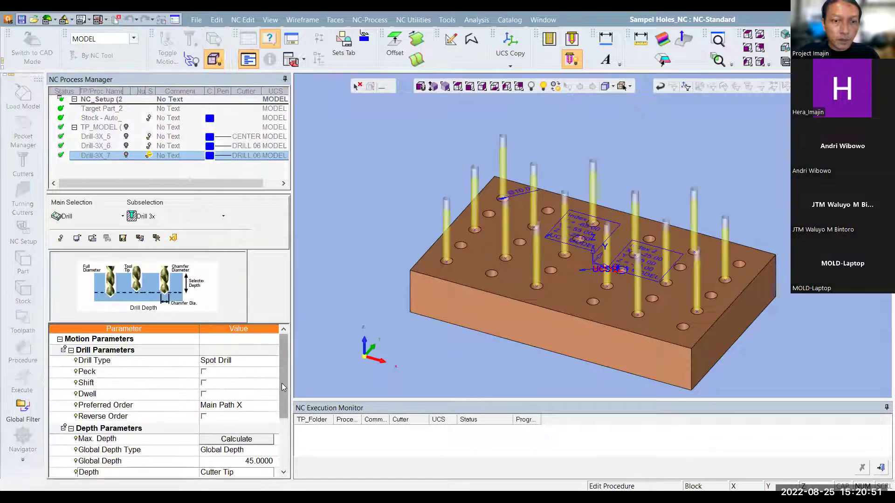
left_click_drag(282, 383, 284, 388)
scroll(261, 461, "down", 2)
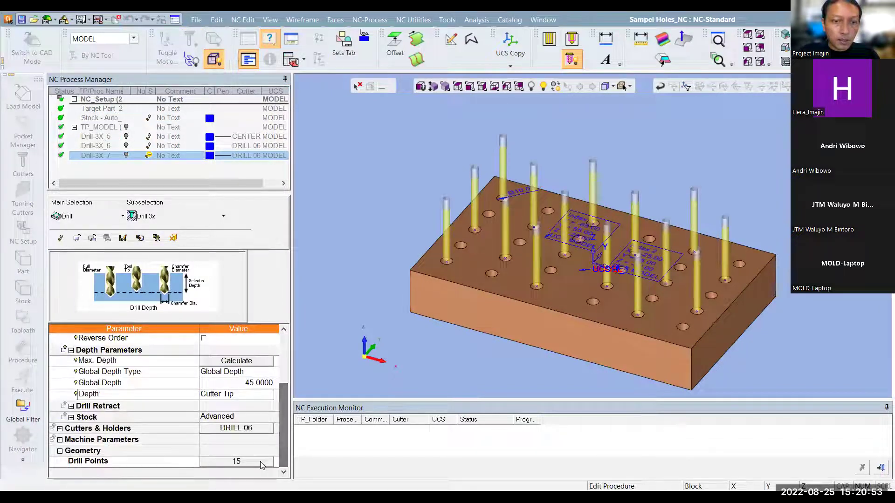
Assign the DRILL 10 cutter and recalculate the feed and spin to 96 and 480.
left_click(262, 428)
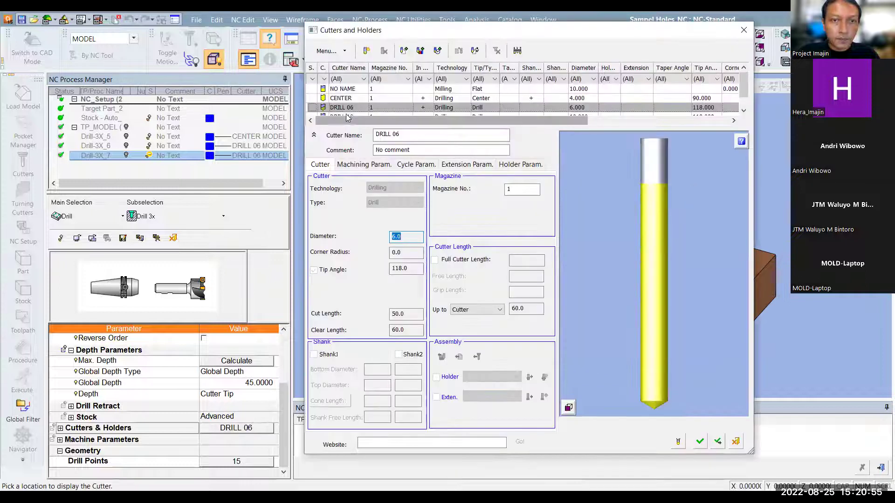
left_click(341, 107)
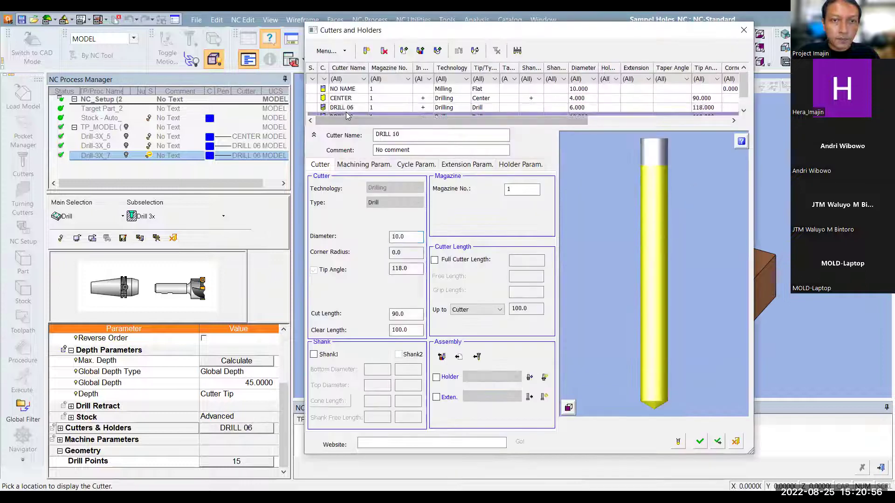
left_click(700, 442)
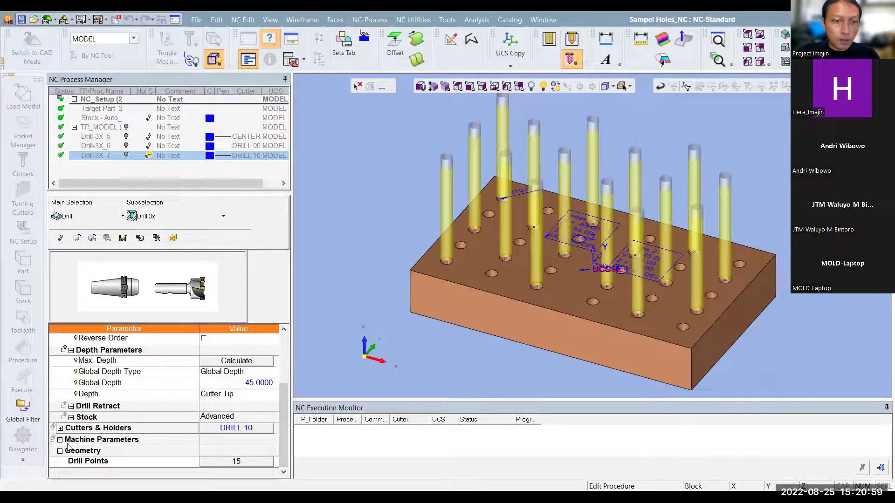
left_click(60, 441)
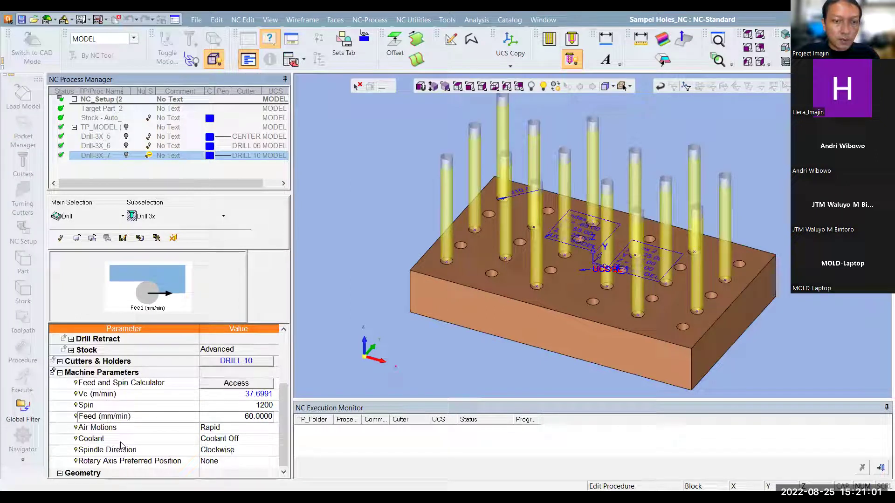
right_click(192, 384)
left_click(210, 378)
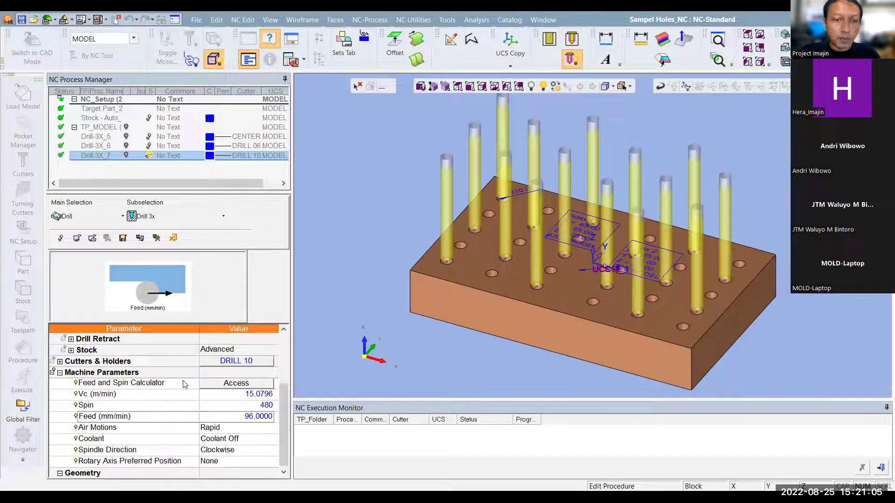
key("Up")
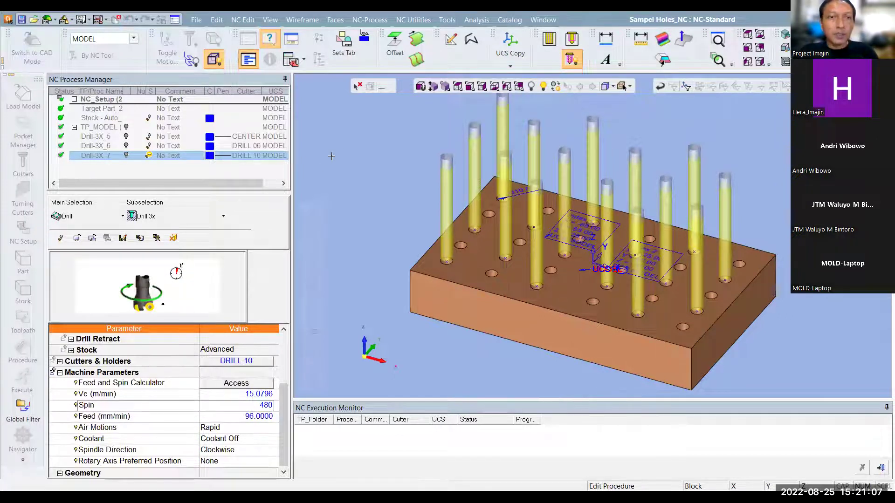
right_click(338, 149)
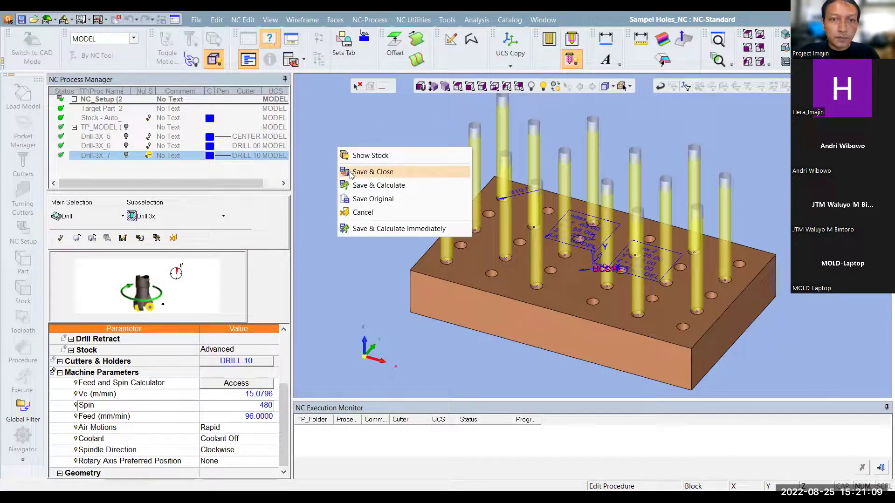
Save and calculate the Drill-3X_7 toolpath.
left_click(371, 186)
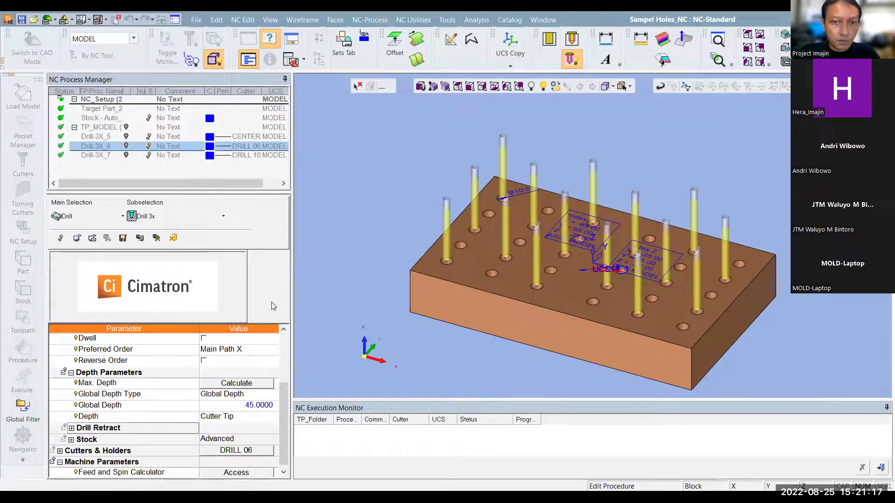
right_click(397, 157)
left_click(433, 192)
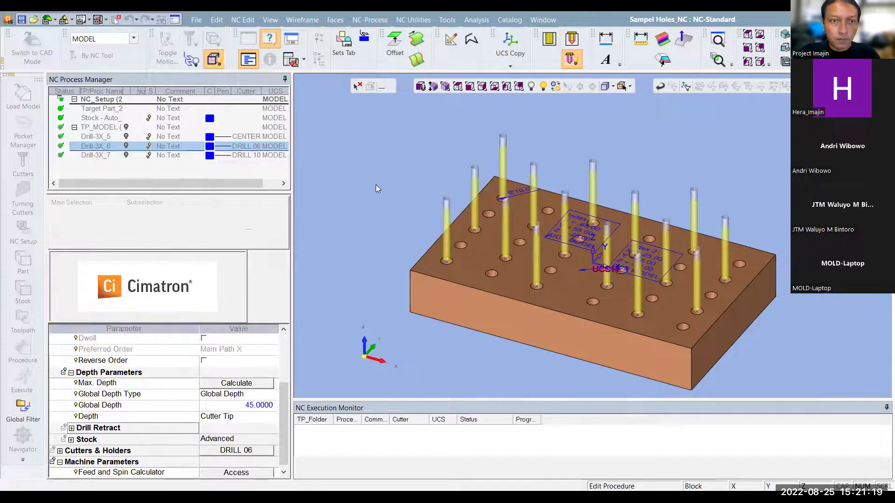
Hide the Drill-3X_7 toolpath and orbit to a near top-down view of the plate.
left_click(126, 156)
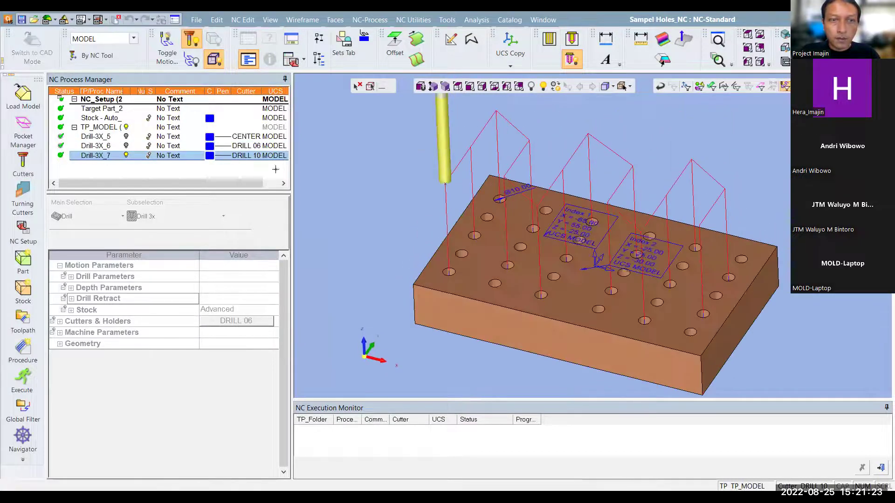
left_click(126, 156)
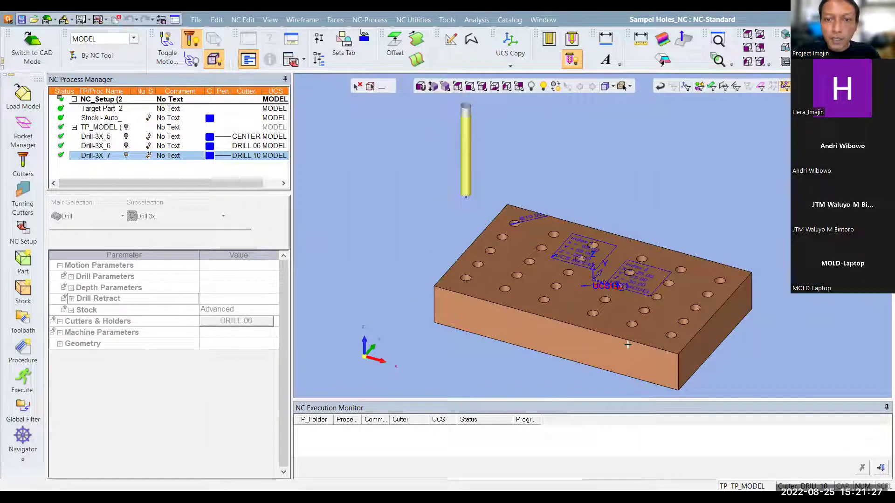
scroll(613, 328, "up", 3)
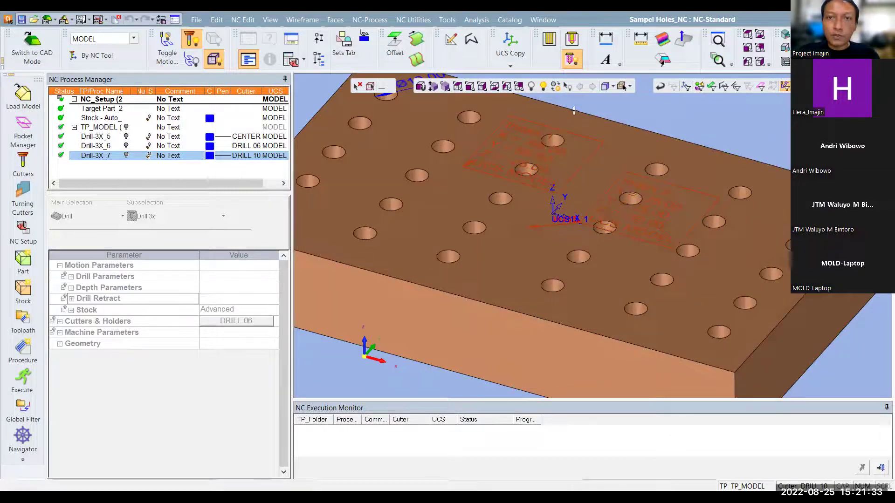
scroll(568, 133, "down", 3)
mouse_move(590, 189)
middle_mouse_down()
mouse_move(580, 213)
mouse_move(577, 184)
middle_mouse_up()
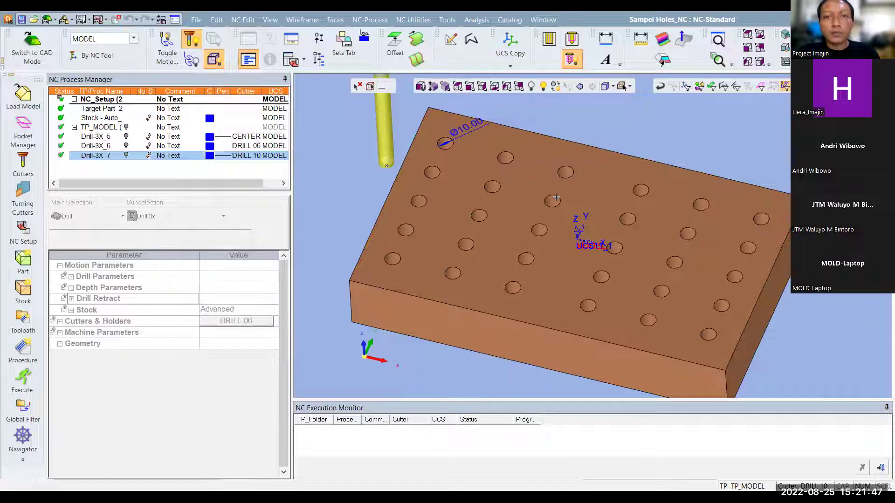
mouse_move(576, 198)
middle_mouse_down()
mouse_move(601, 219)
mouse_move(595, 226)
mouse_move(600, 194)
mouse_move(582, 106)
middle_mouse_up()
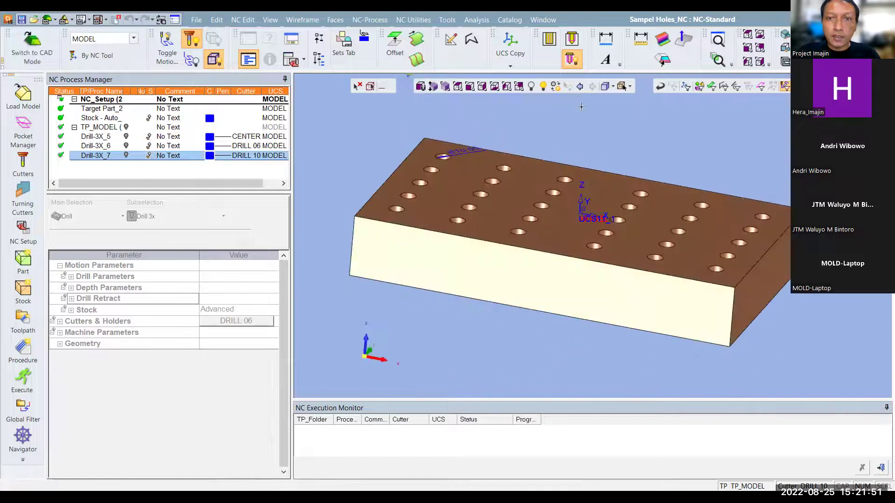
Switch the plate to see-through wireframe and zoom into a standard view of the holes.
left_click(607, 90)
left_click(478, 90)
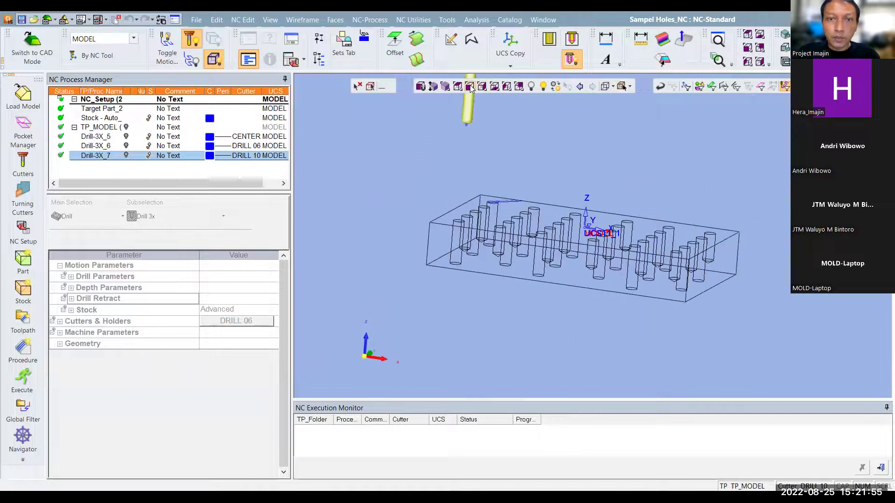
scroll(487, 349, "up", 1)
scroll(513, 345, "up", 1)
scroll(549, 337, "up", 2)
scroll(538, 291, "down", 2)
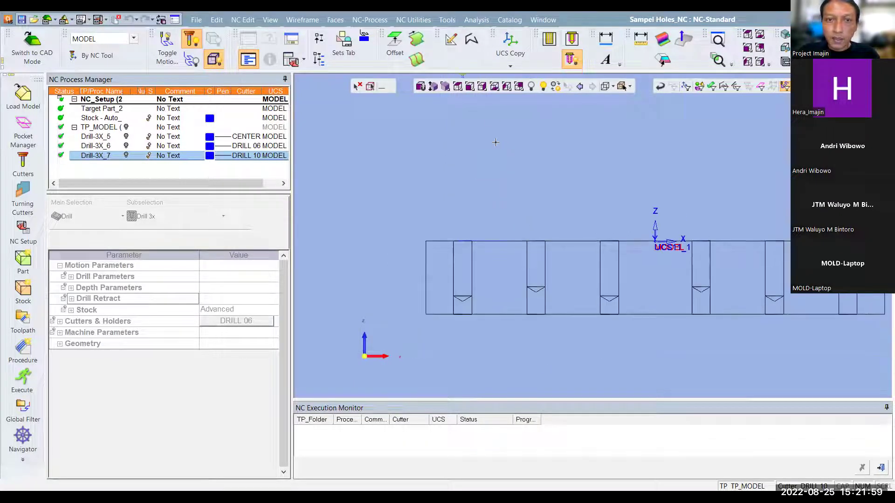
Return to isometric, look down on the holes, and review Drill-3X_6 and Drill-3X_7.
left_click(559, 87)
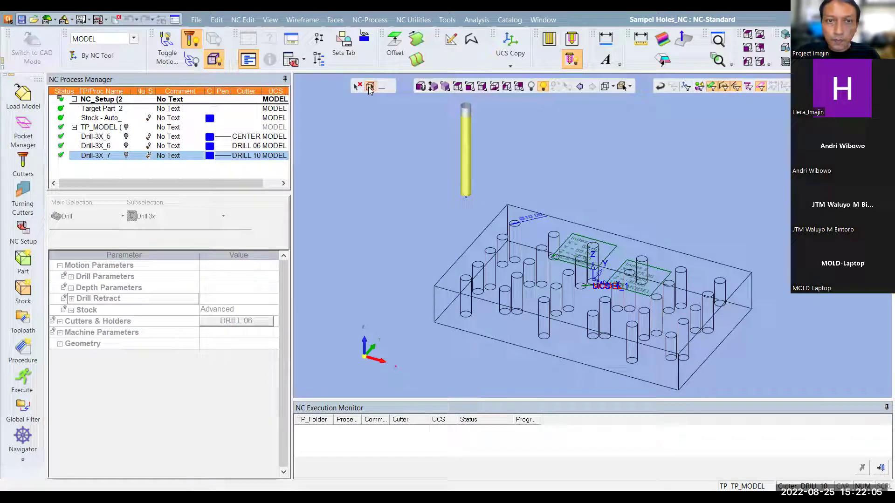
middle_click_drag(601, 180, 606, 251)
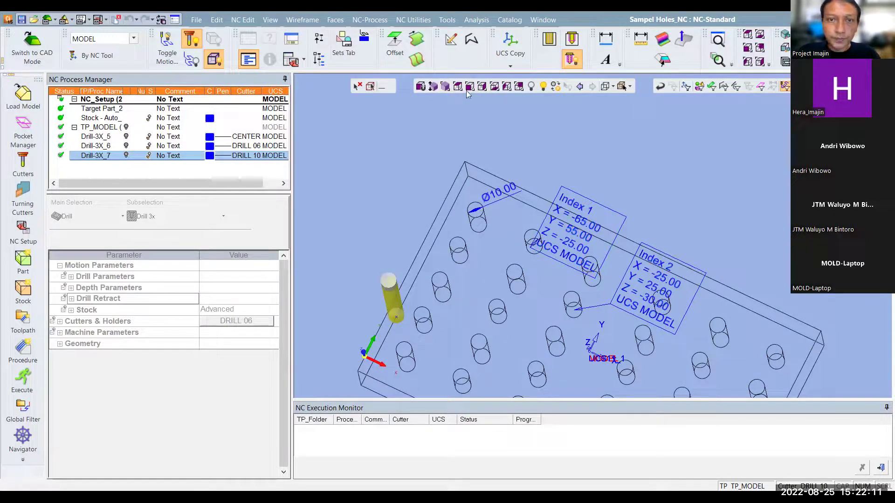
left_click(449, 87)
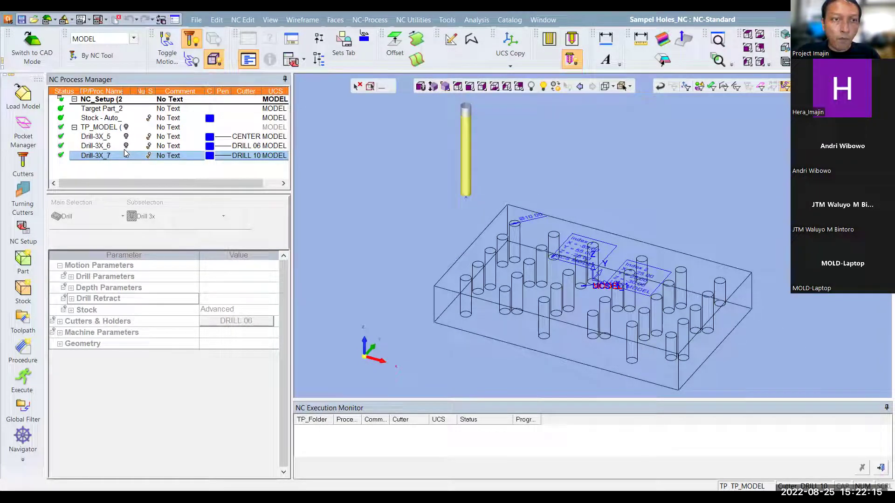
left_click(95, 146)
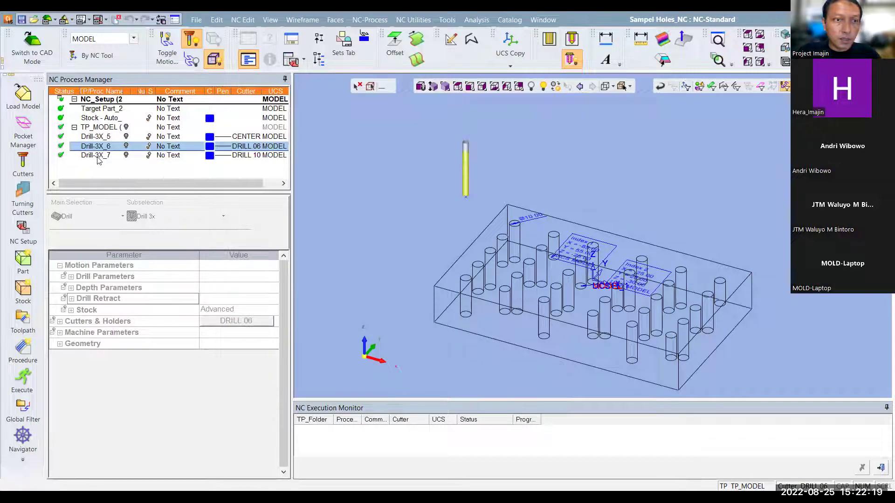
left_click(97, 158)
Paste another drill procedure copy as Drill-3X_8 and clear its existing drill points.
right_click(94, 173)
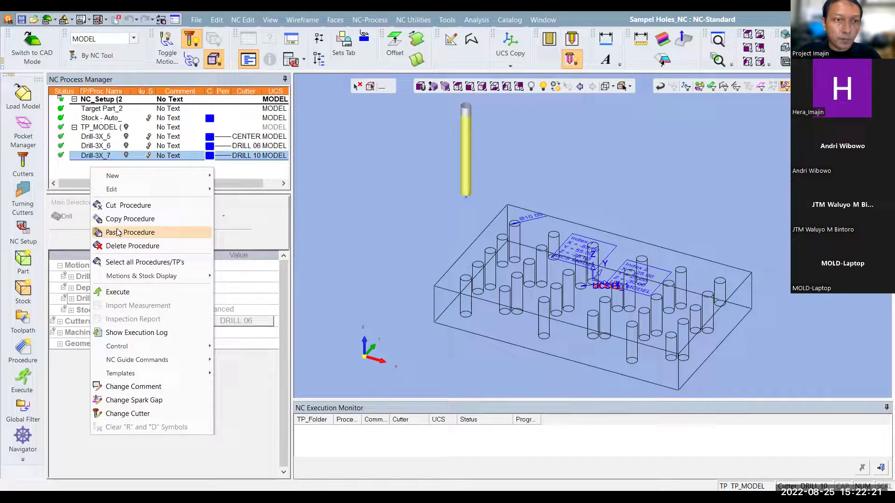
left_click(114, 231)
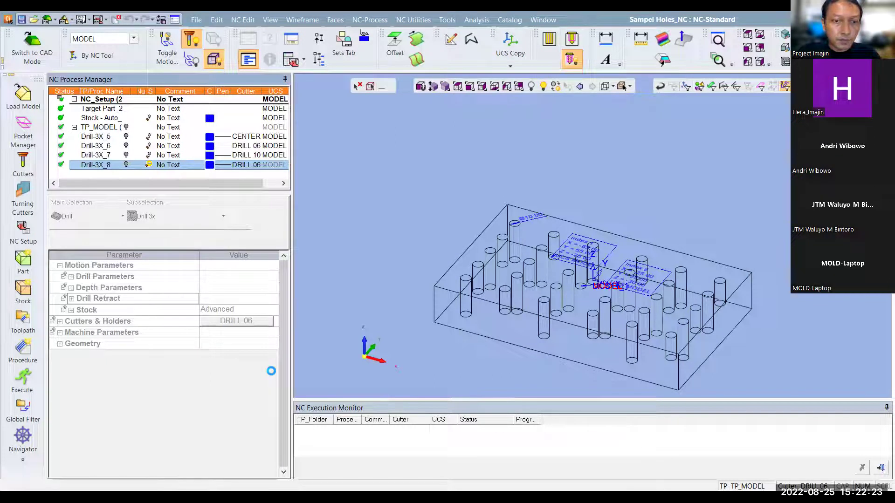
scroll(284, 368, "down", 5)
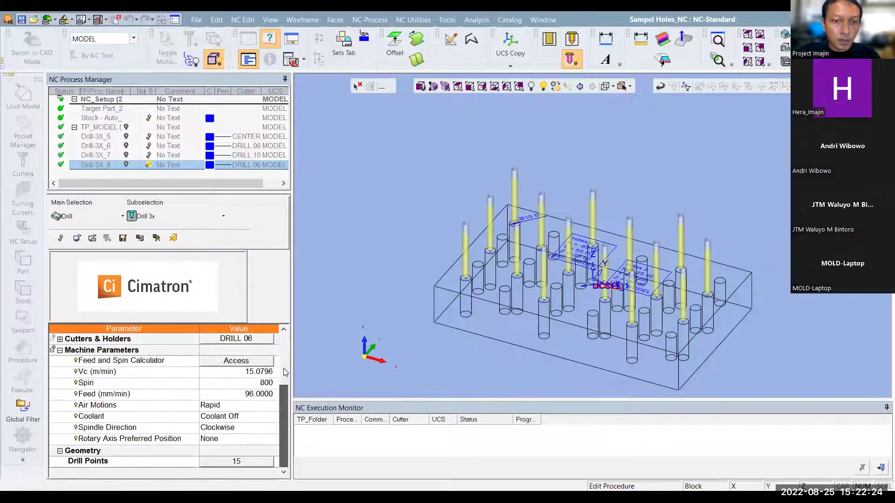
left_click(240, 464)
right_click(389, 183)
left_click(419, 233)
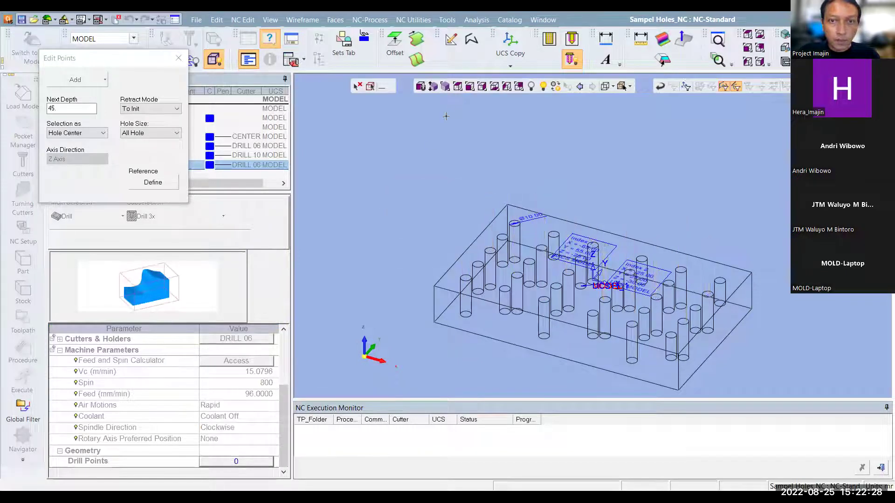
Make the shaded plate semi-transparent and orbit to a low angle to see the holes.
left_click(458, 87)
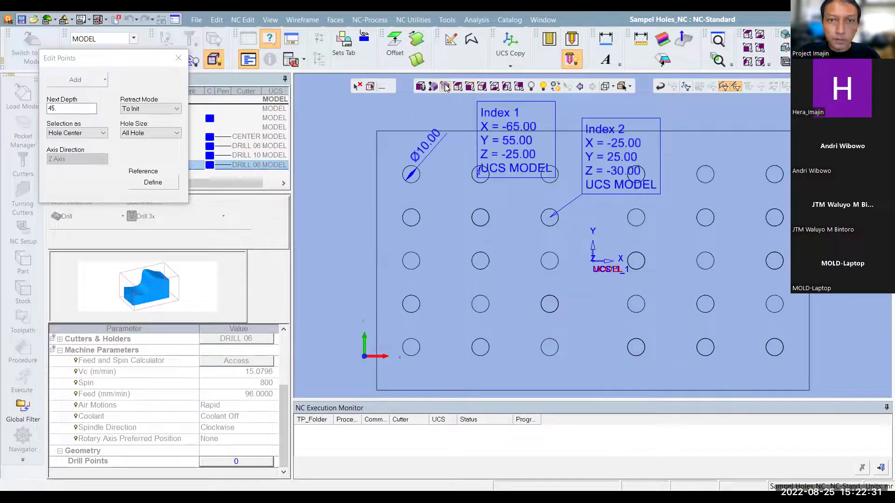
key("ctrl+i")
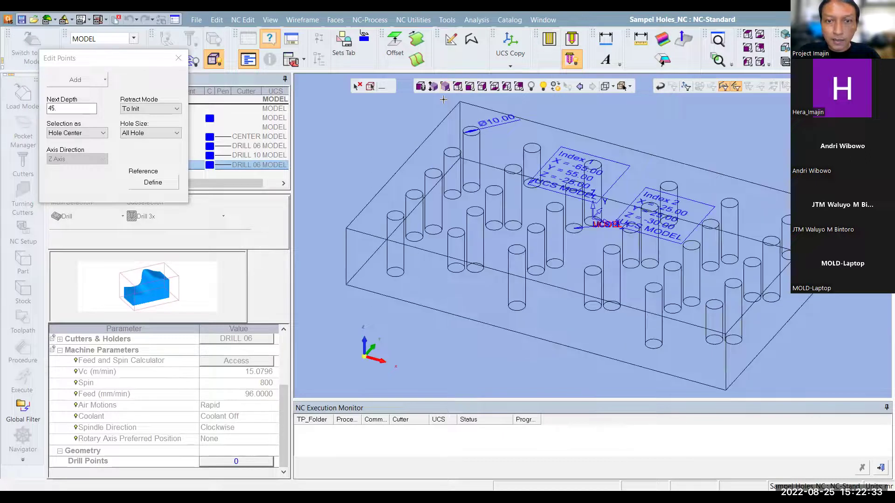
left_click(626, 88)
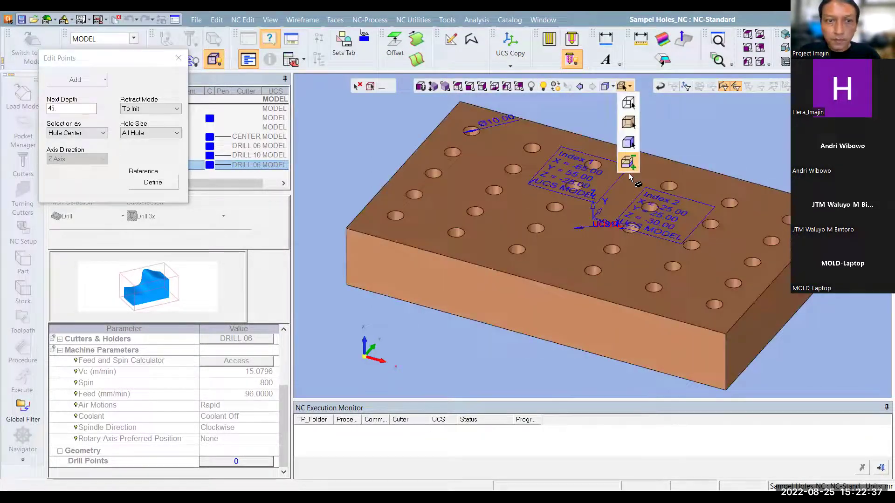
left_click(632, 167)
left_click_drag(251, 102, 249, 107)
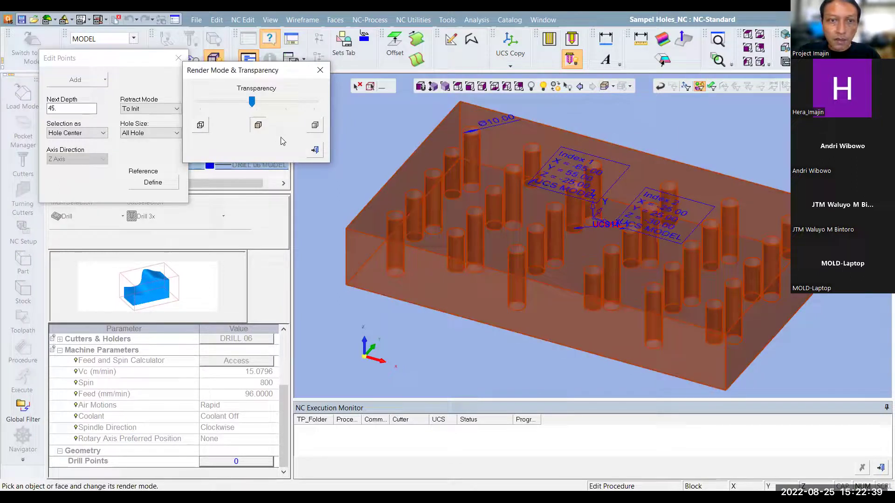
left_click(316, 151)
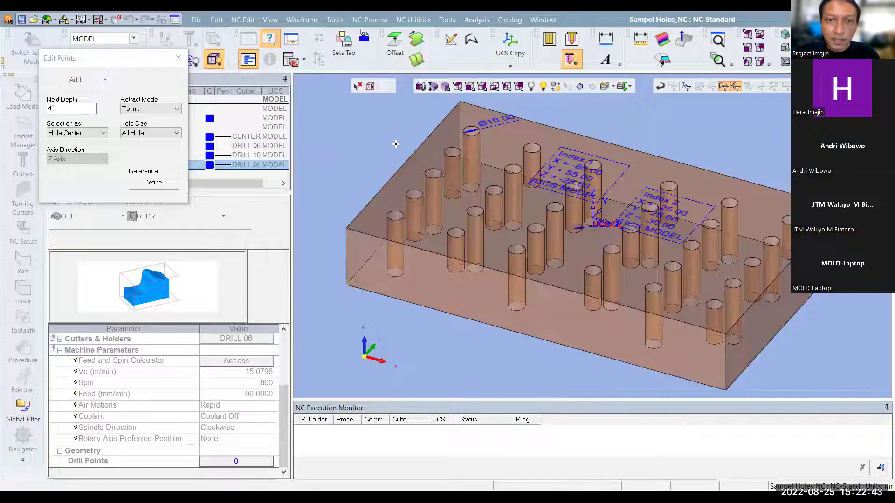
mouse_move(396, 144)
middle_mouse_down()
mouse_move(368, 120)
mouse_move(434, 211)
middle_mouse_up()
Pick six hole centres on the plate as drill points.
left_click(457, 231)
left_click(503, 202)
left_click(589, 265)
left_click(625, 241)
middle_click_drag(704, 152, 708, 161)
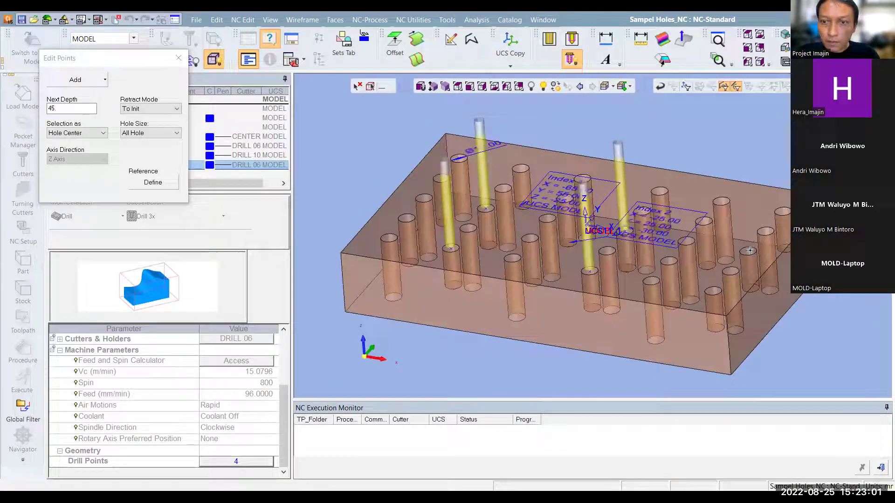
left_click(748, 252)
left_click(718, 295)
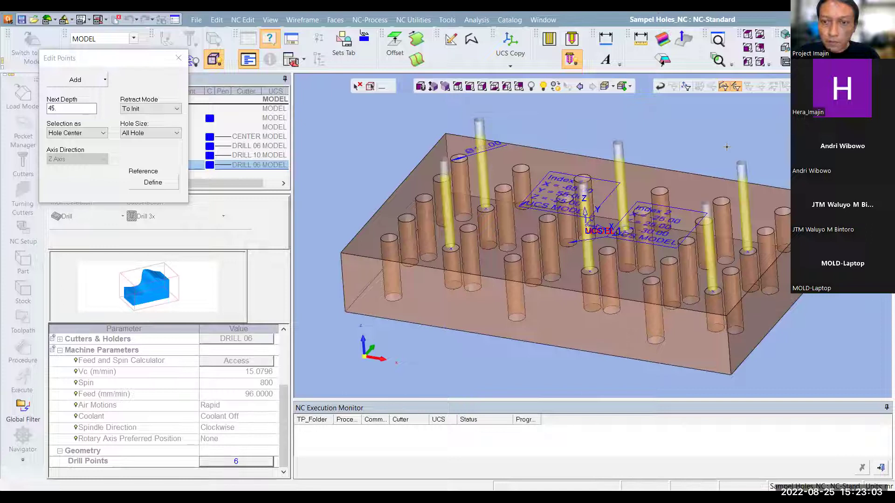
middle_click(727, 137)
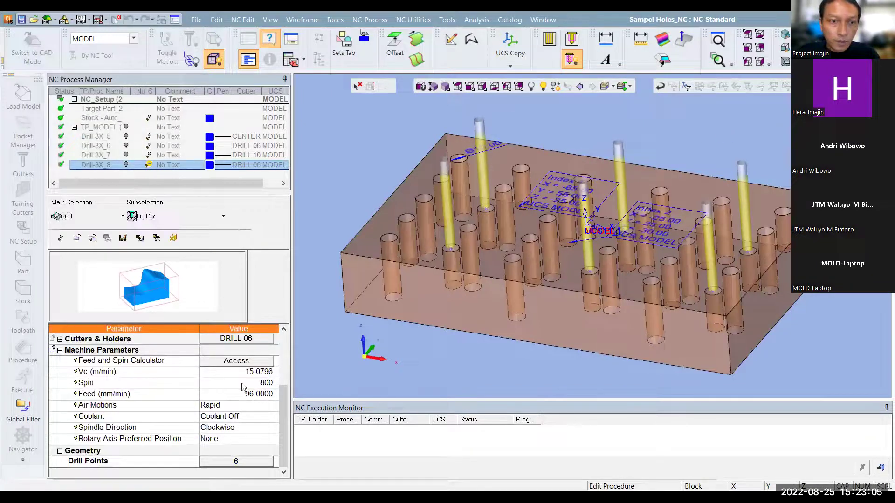
Change Drill-3X_8's Global Depth from 45 to 25 and compute its toolpath.
scroll(242, 387, "up", 1)
scroll(242, 387, "up", 1)
left_click(227, 383)
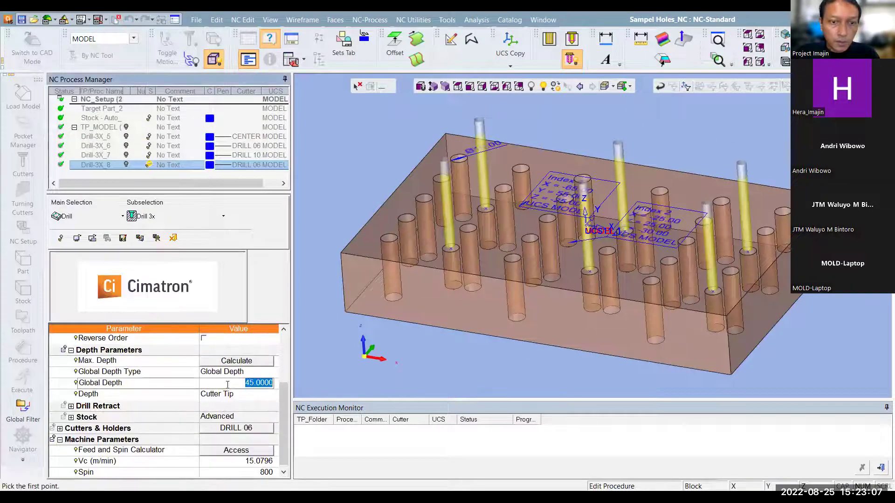
type("25")
key("Return")
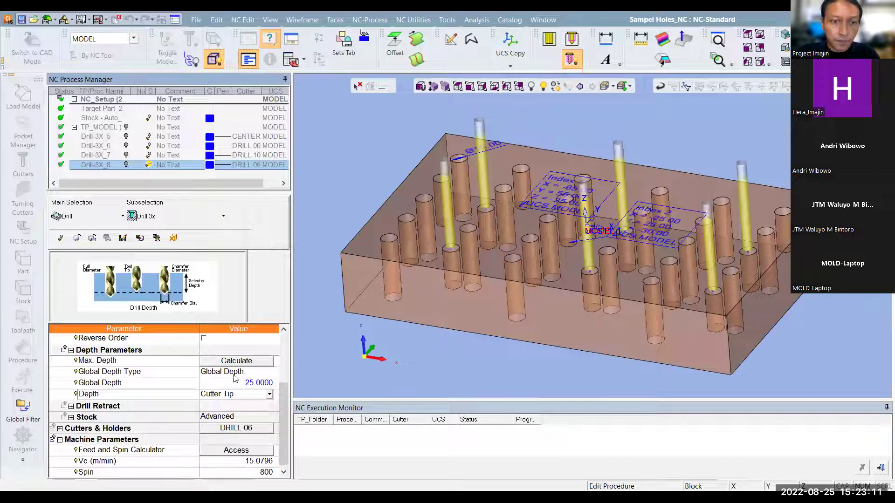
left_click(369, 141)
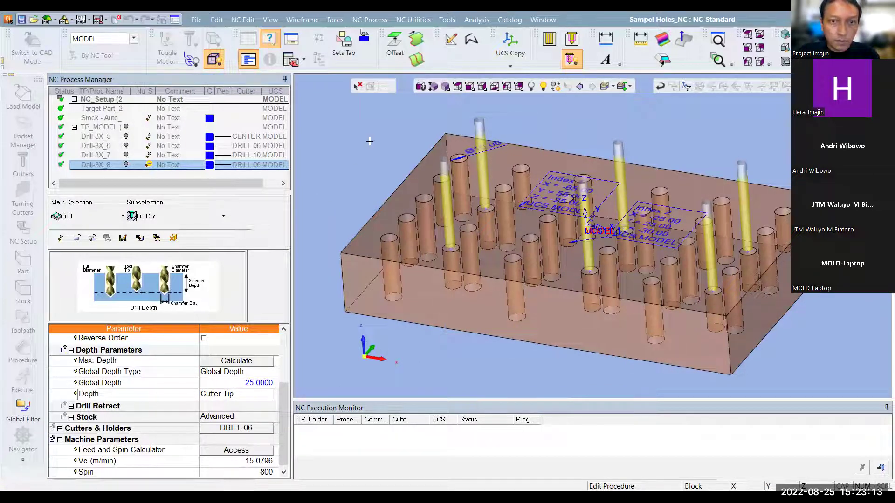
right_click(385, 169)
left_click(380, 168)
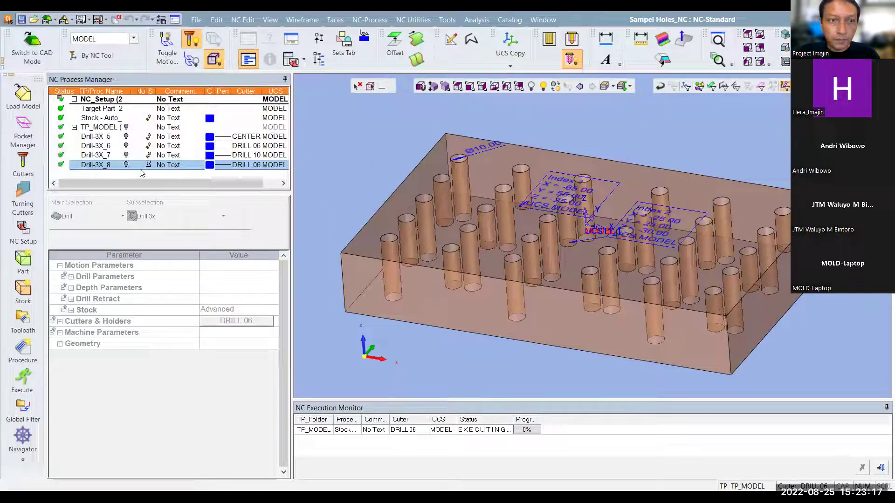
Orbit and zoom into a front view to check how deep the drill tip reaches.
scroll(602, 288, "up", 5)
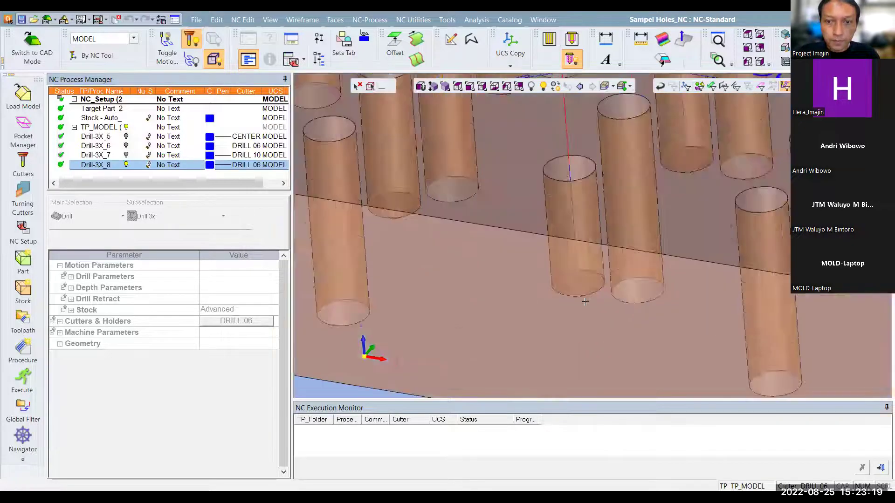
scroll(602, 288, "down", 5)
middle_click_drag(602, 288, 488, 132)
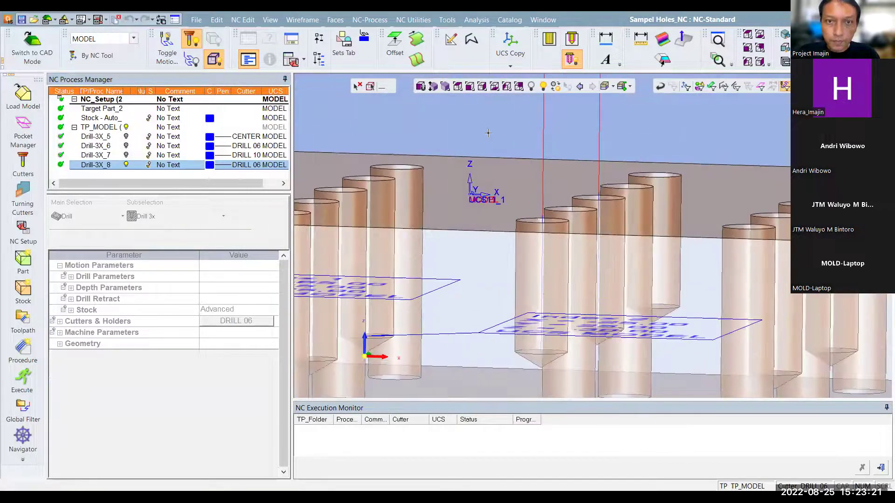
left_click(471, 87)
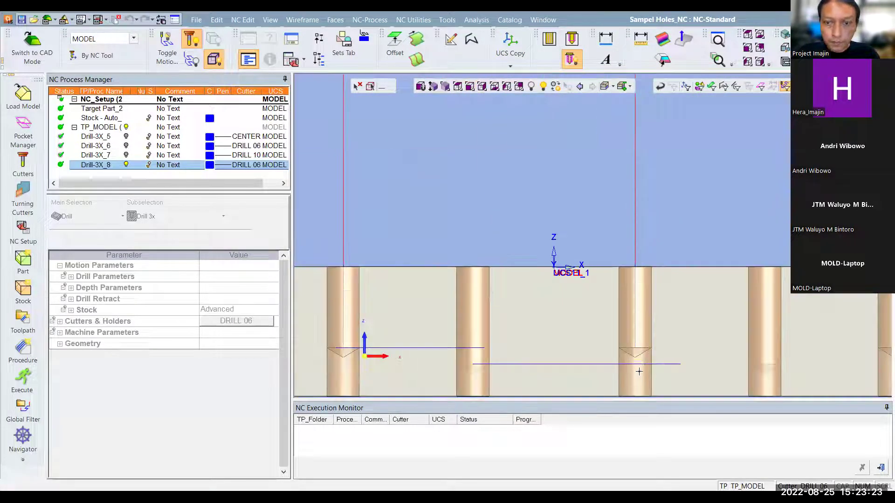
scroll(634, 343, "up", 2)
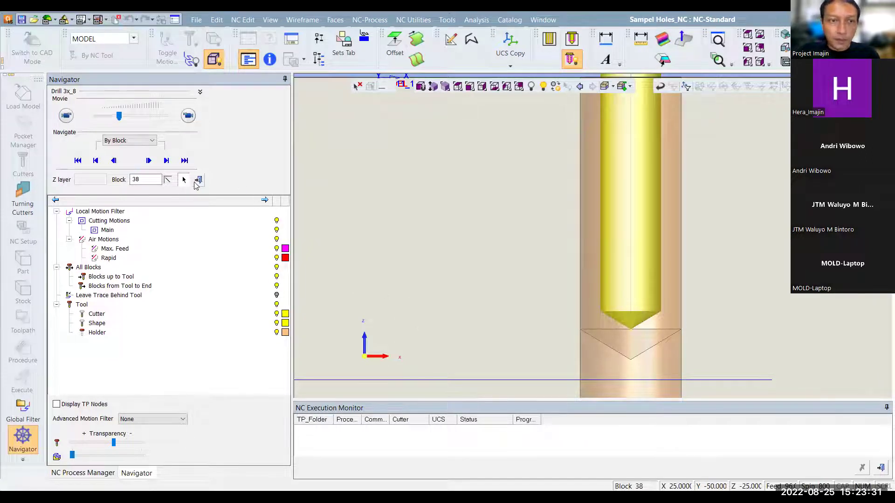
Set Drill-3X_8's depth to Full Diameter and recompute it.
left_click(198, 180)
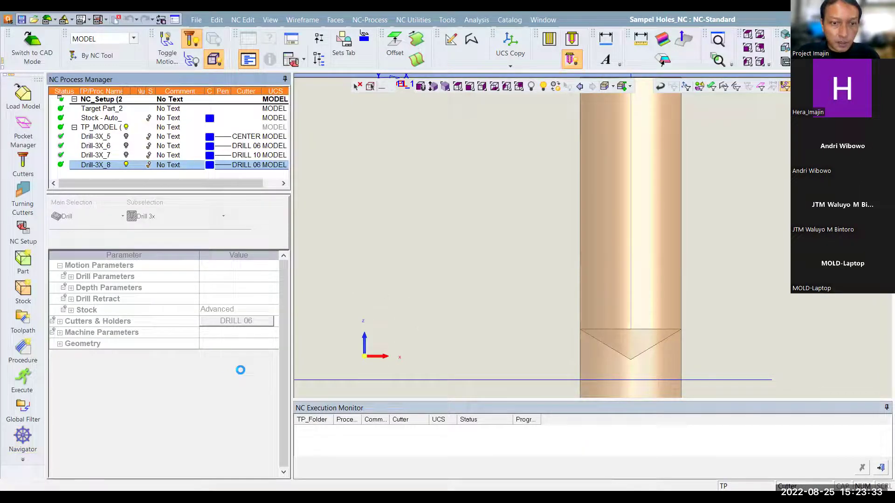
scroll(256, 408, "down", 2)
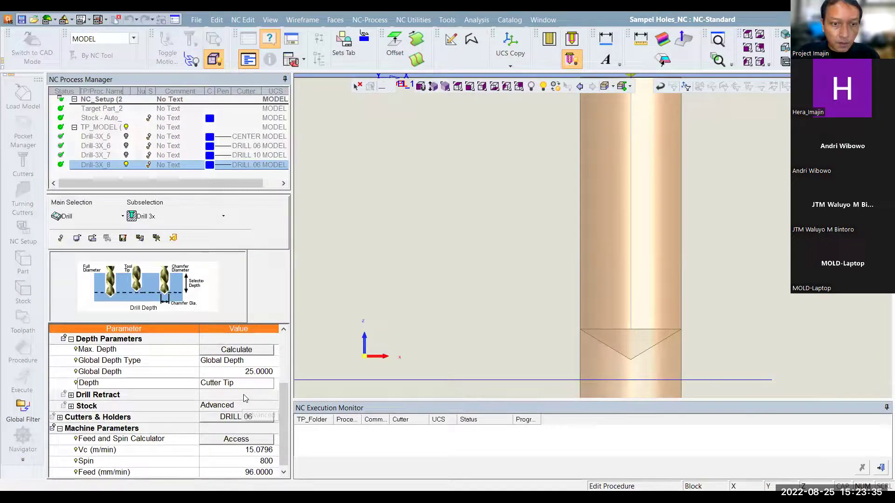
left_click(248, 387)
left_click(242, 405)
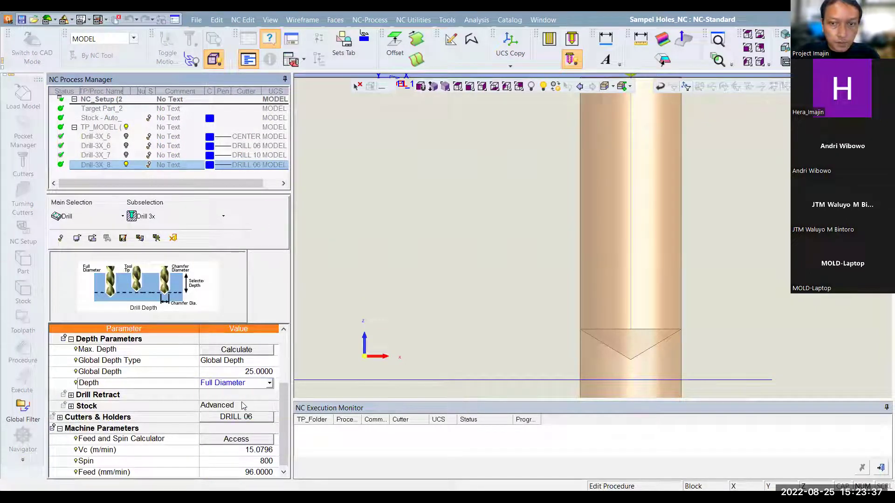
left_click(438, 208)
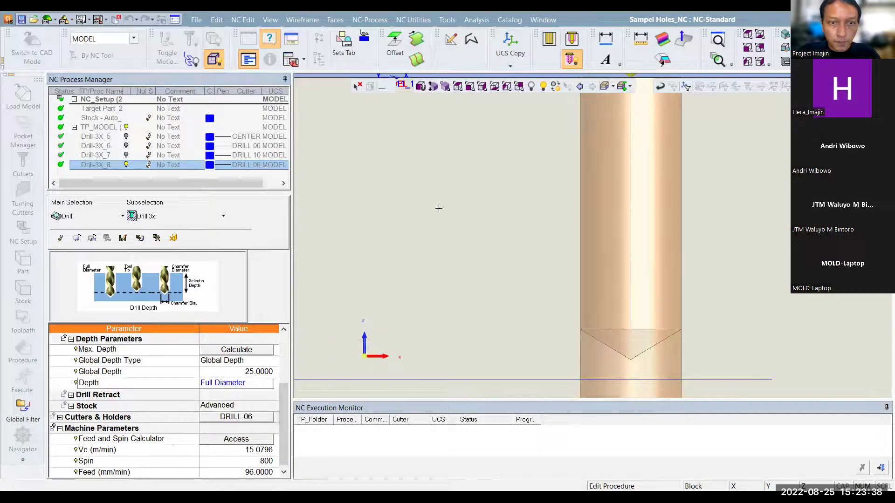
middle_click(463, 232)
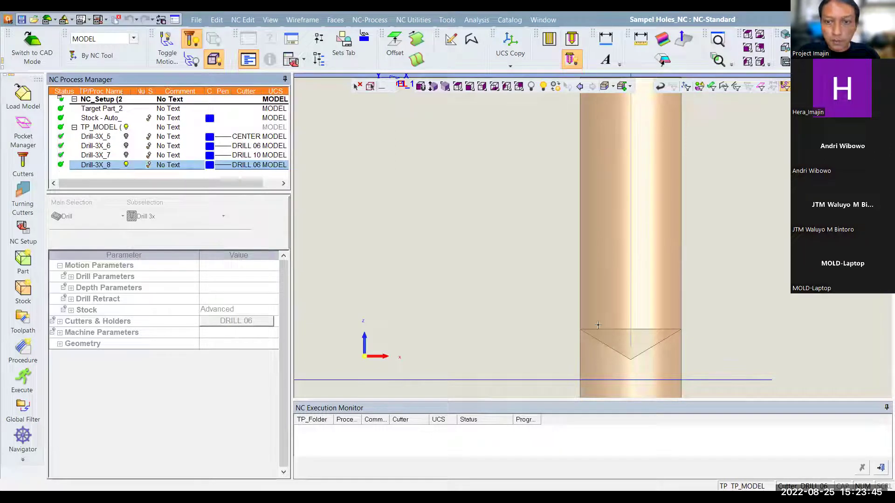
Copy and paste Drill-3X_8 to create Drill-3X_9.
scroll(646, 354, "up", 2)
scroll(646, 354, "up", 3)
scroll(645, 354, "down", 3)
scroll(615, 314, "down", 3)
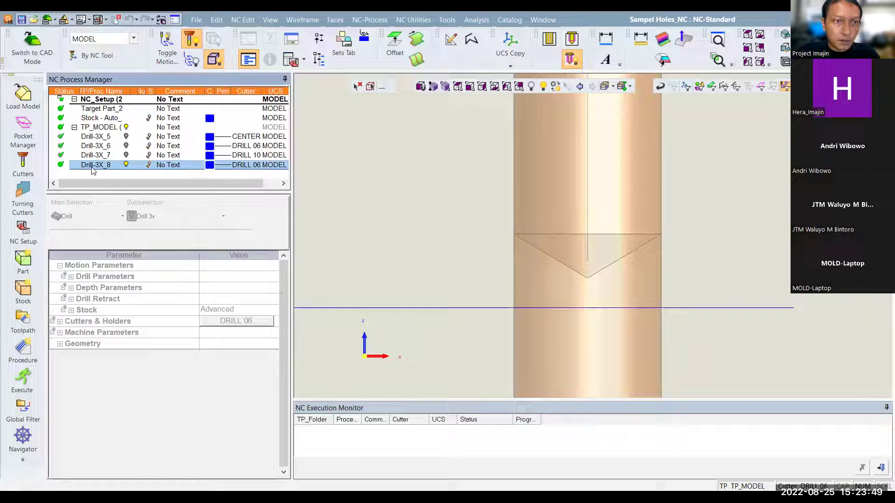
right_click(103, 178)
left_click(136, 234)
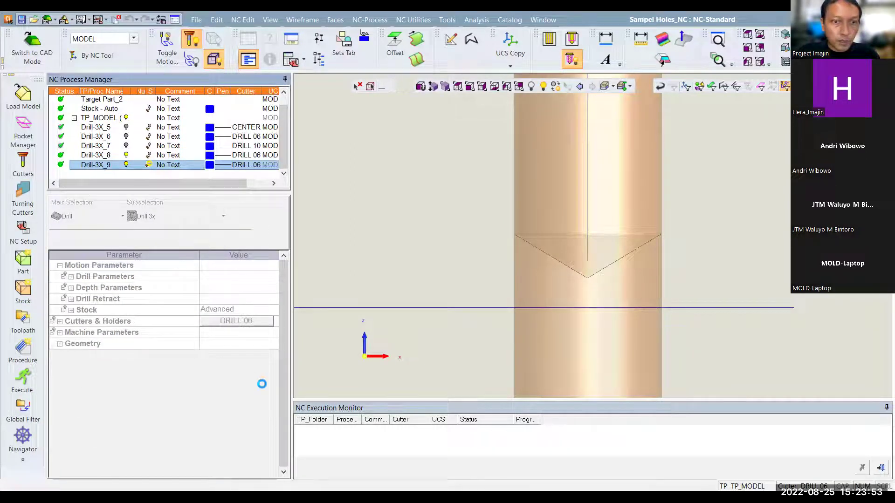
Give Drill-3X_9 the DRILL 10 cutter and recompute it.
scroll(281, 384, "down", 5)
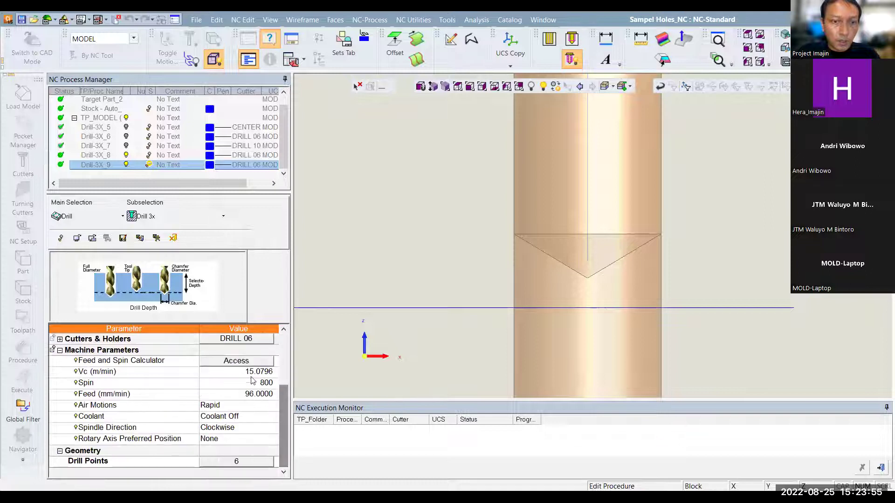
left_click(252, 343)
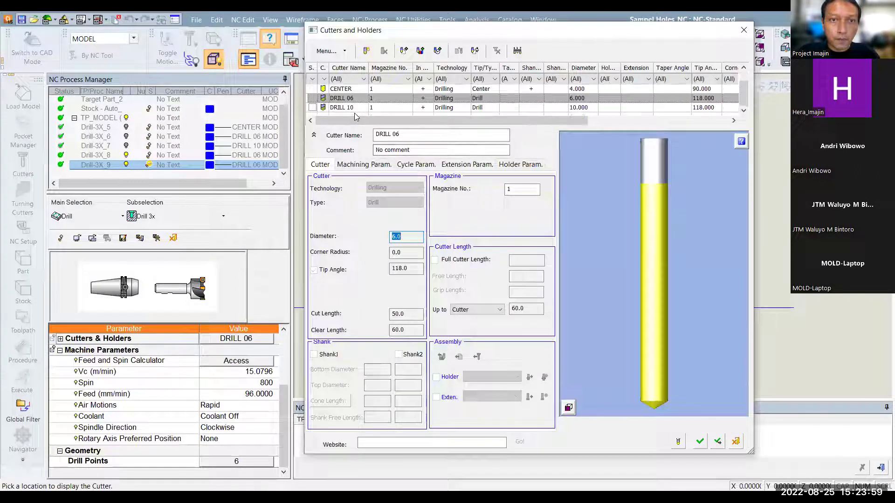
left_click(700, 441)
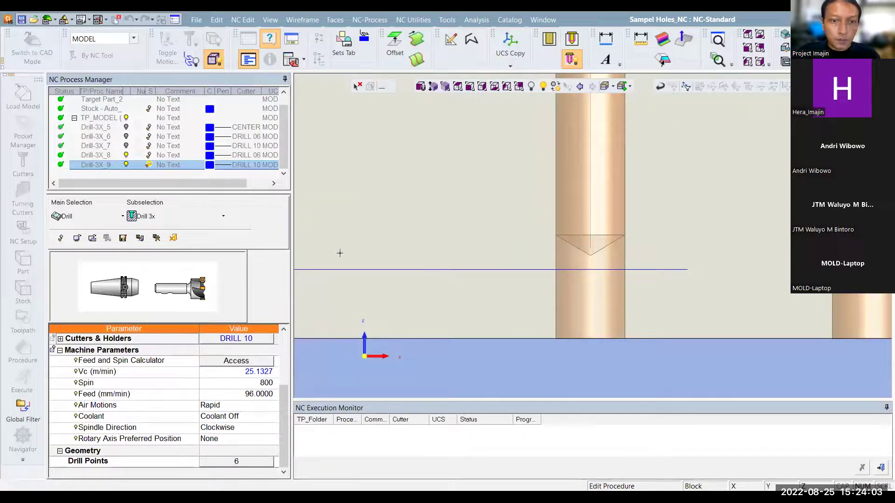
middle_click(421, 223)
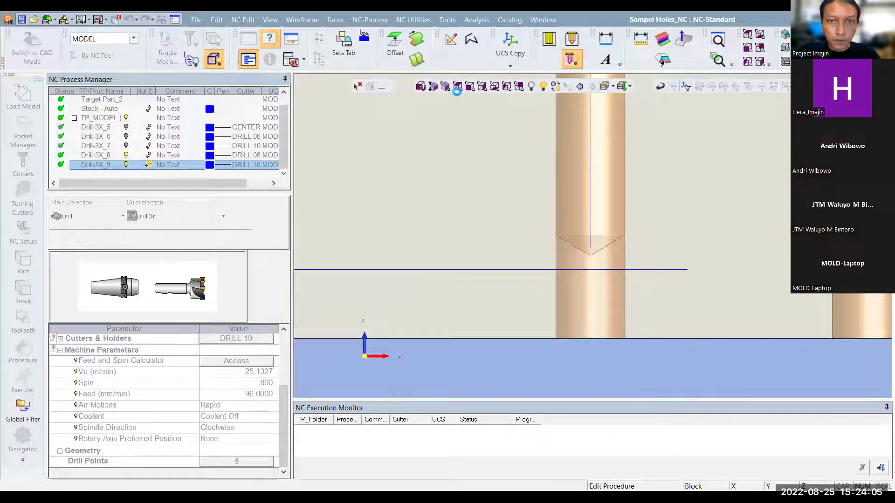
Show the part isometrically and display all TP_MODEL drill toolpaths on the plate.
left_click(446, 88)
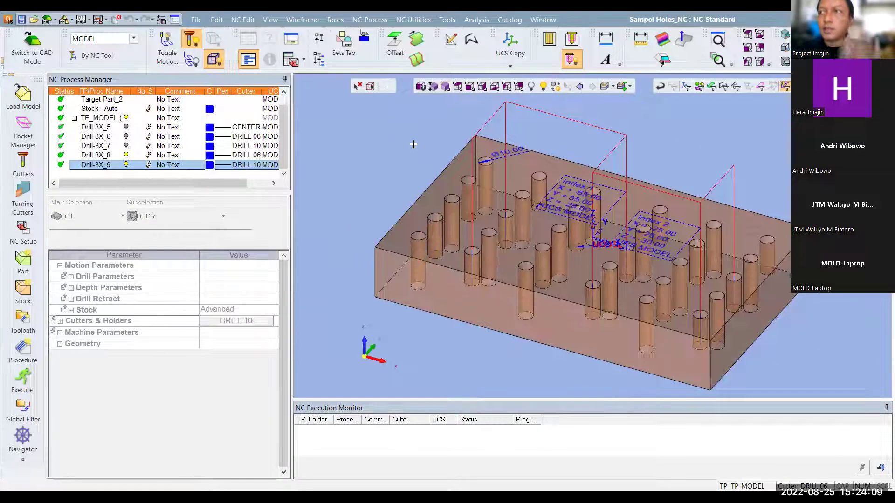
left_click(125, 158)
left_click(125, 166)
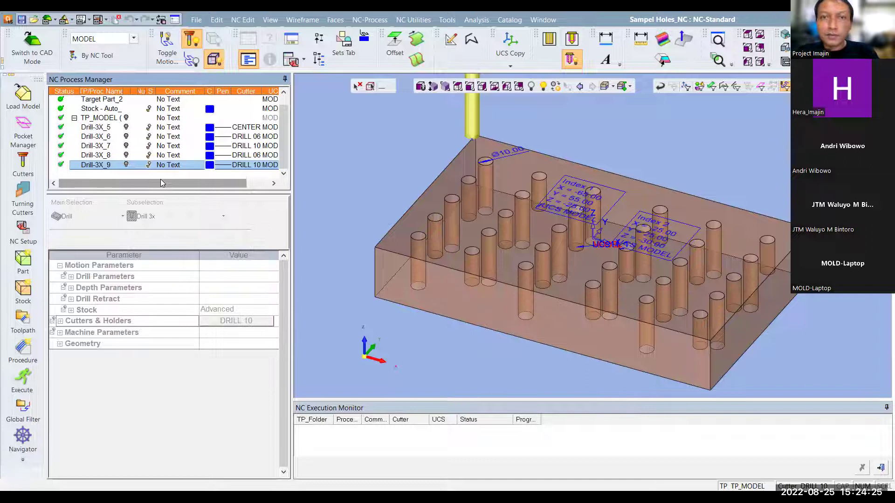
left_click(75, 118)
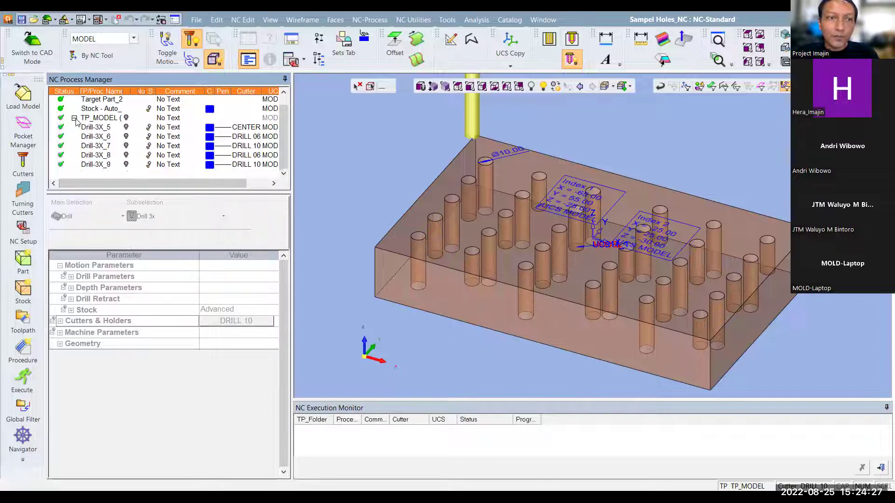
left_click(127, 128)
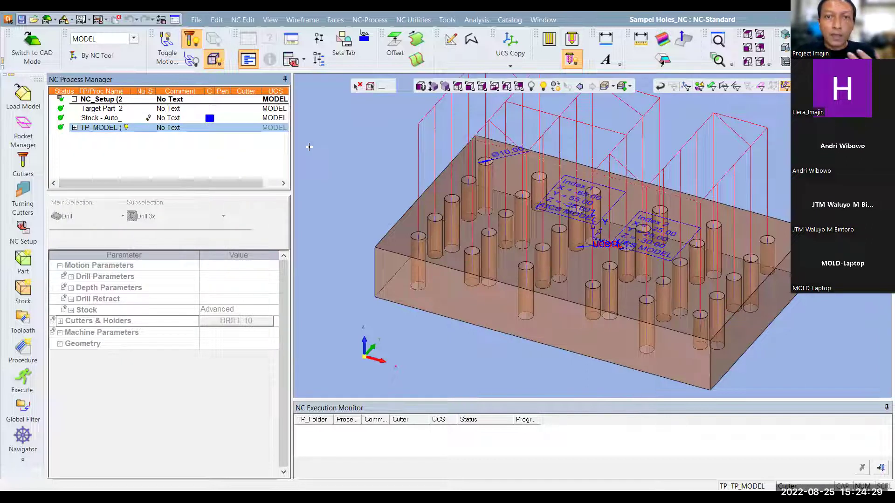
Hide the drill toolpaths and review TP_MODEL's procedures, leaving the group collapsed.
left_click(126, 128)
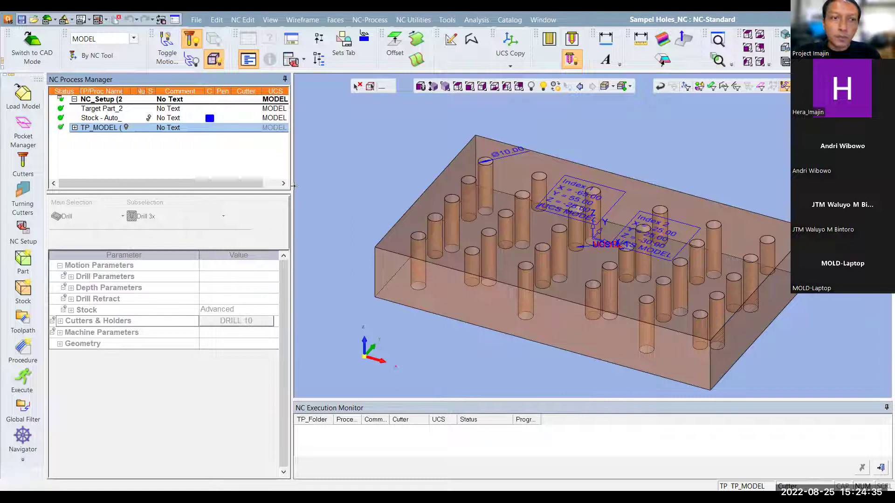
left_click(75, 128)
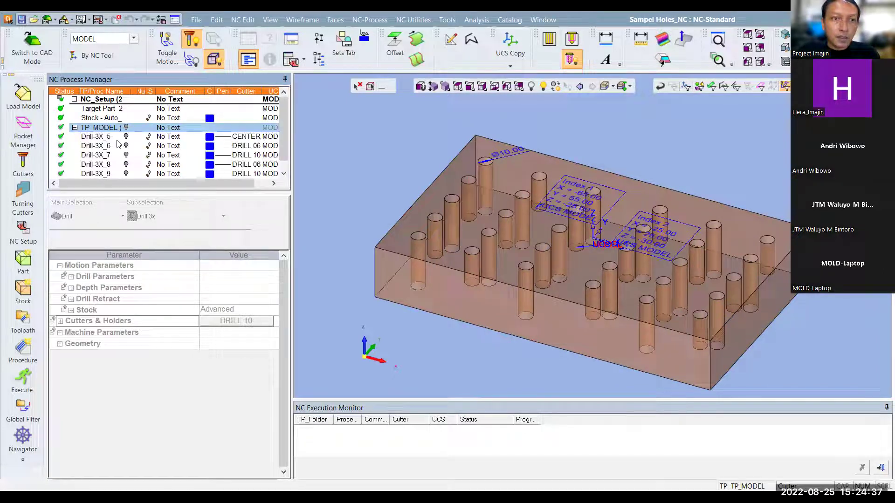
left_click(112, 138)
left_click(75, 128)
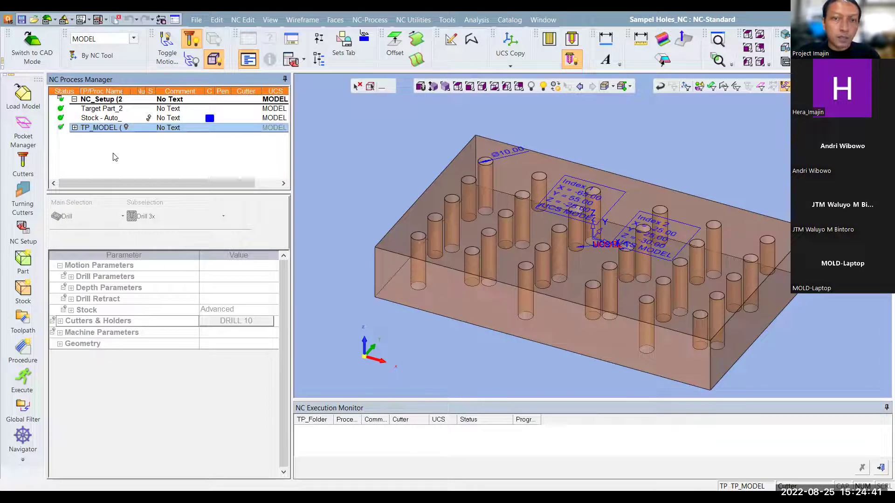
left_click(75, 128)
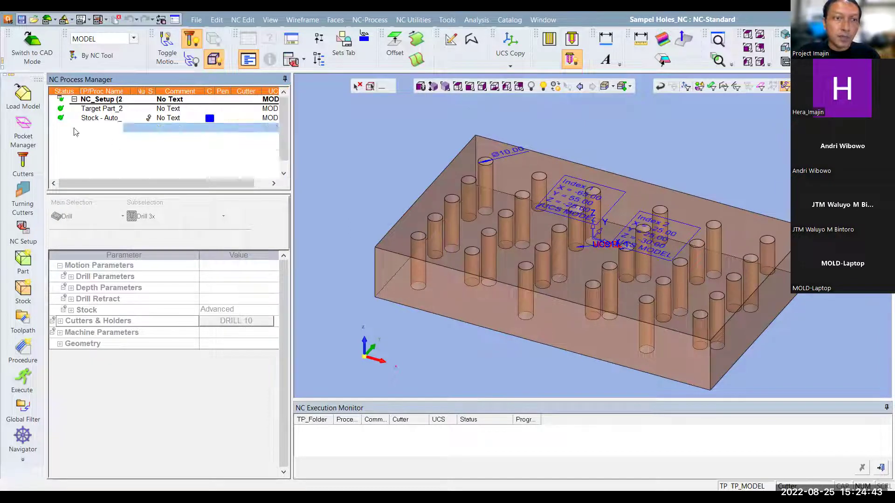
left_click(75, 128)
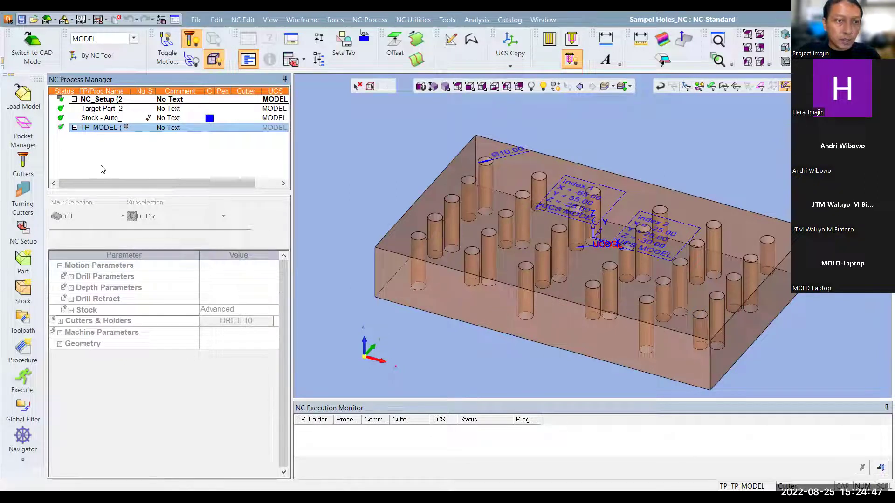
Create a new 3-axis toolpath, TP_MODEL_0.
right_click(122, 156)
left_click(23, 230)
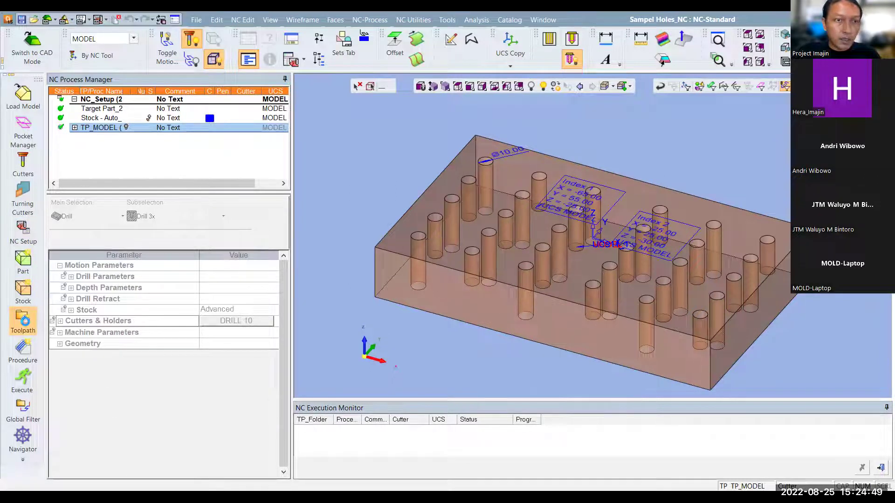
key("Return")
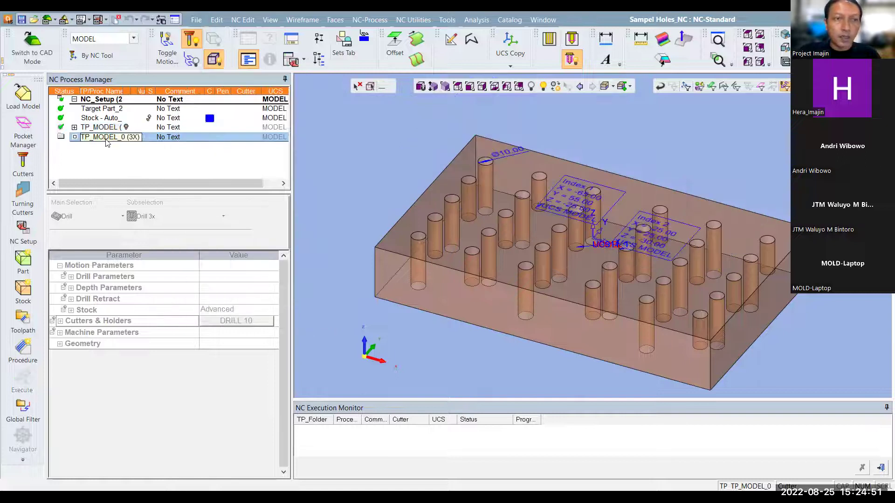
Start applying a template and browse to E:\Template_temp\drill.
right_click(99, 161)
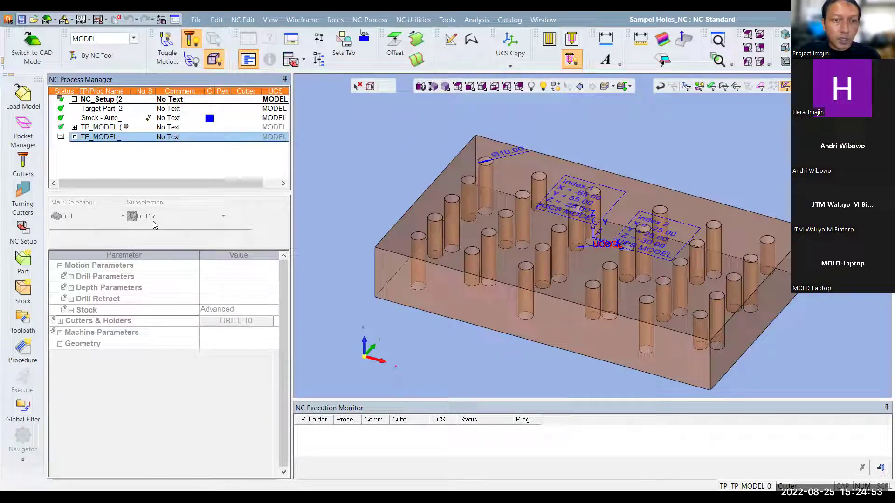
mouse_move(140, 362)
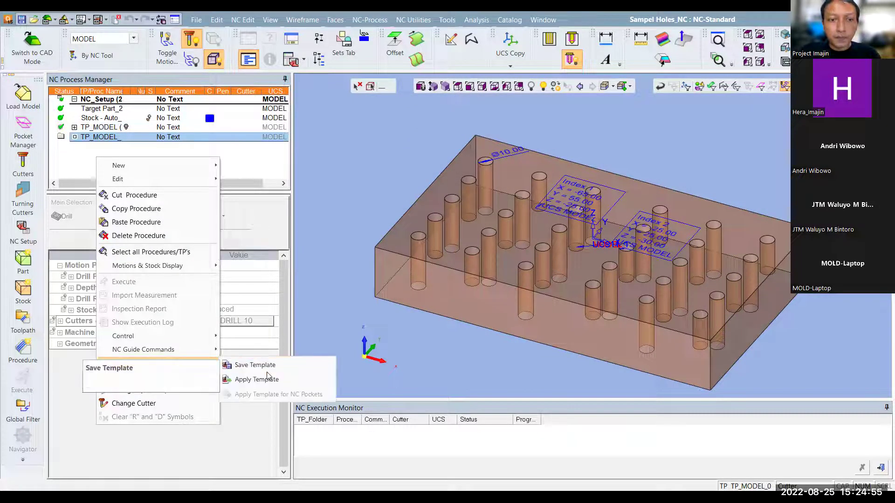
left_click(255, 365)
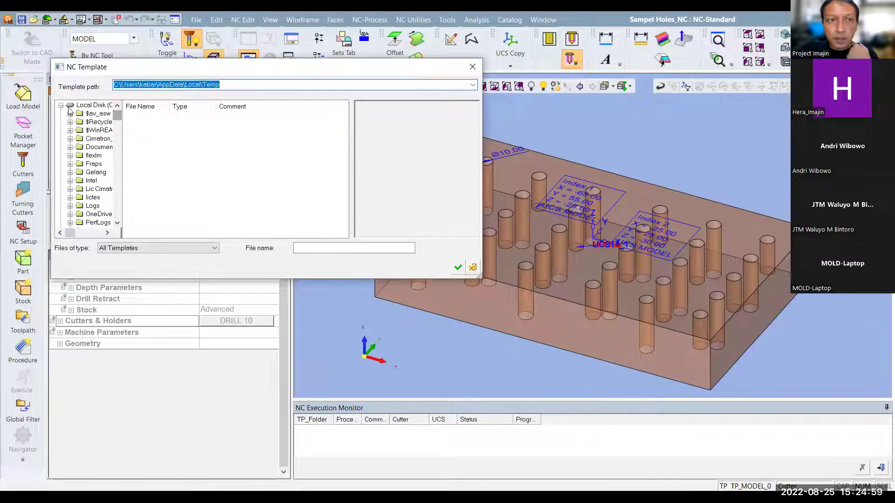
double_click(89, 105)
double_click(84, 122)
scroll(102, 168, "down", 2)
scroll(112, 179, "down", 1)
double_click(99, 205)
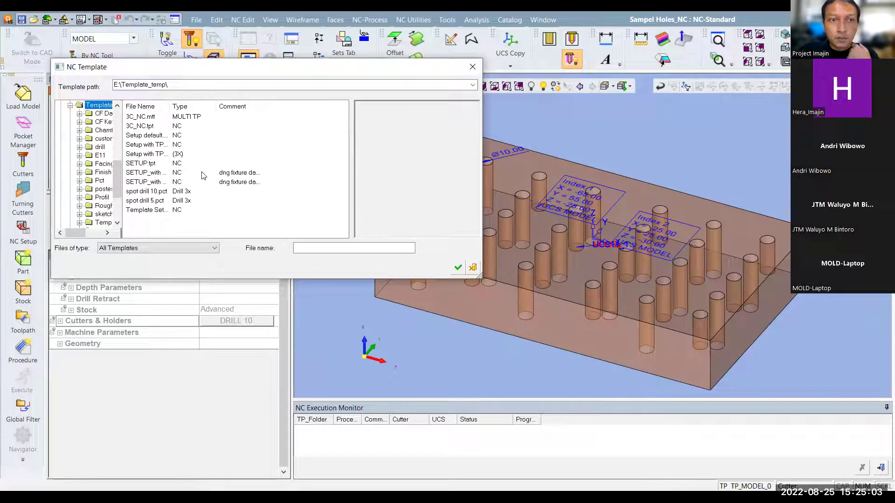
left_click(102, 147)
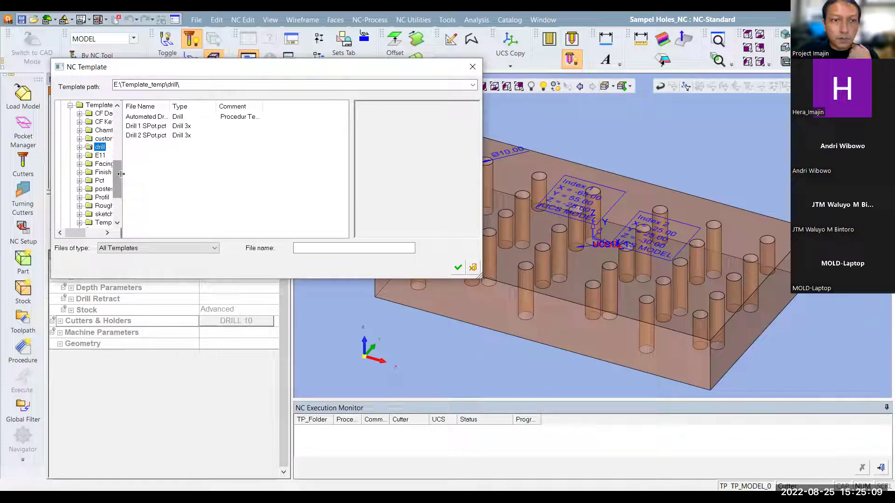
Add the CD_4-10.pct centre-drill template from the 1.cd folder.
left_click_drag(121, 174, 188, 175)
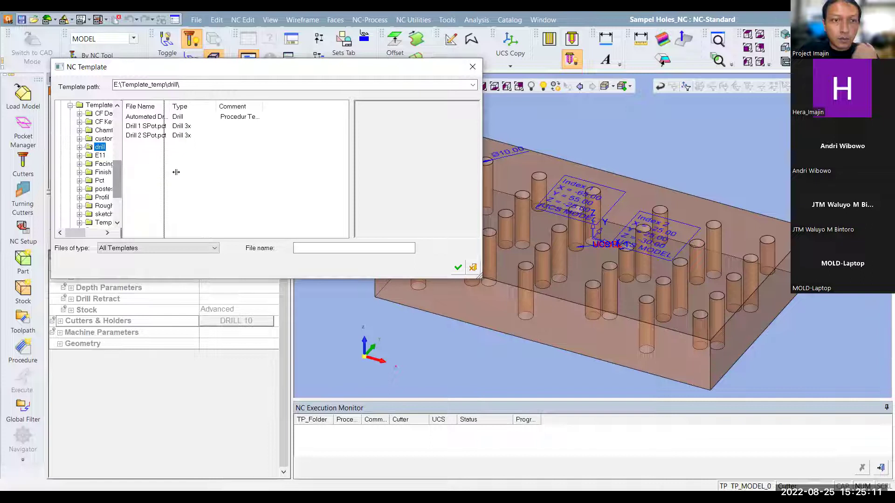
left_click(80, 148)
key("Down")
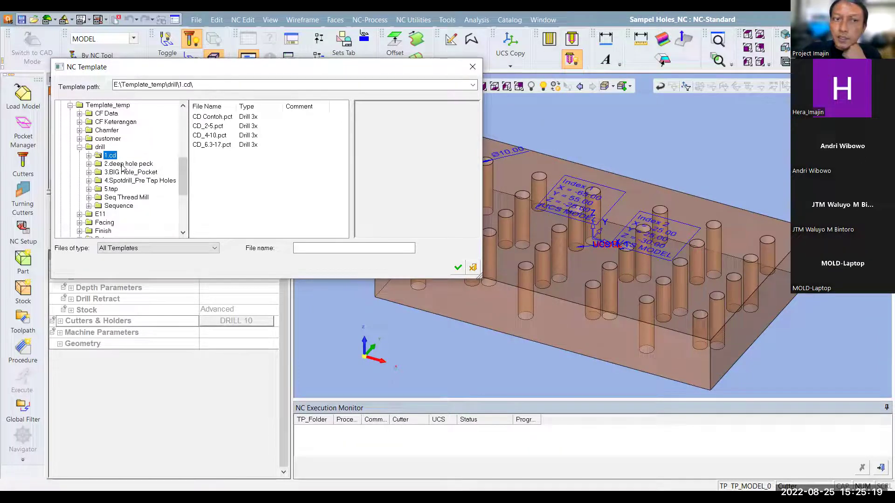
key("Down")
key("Down")
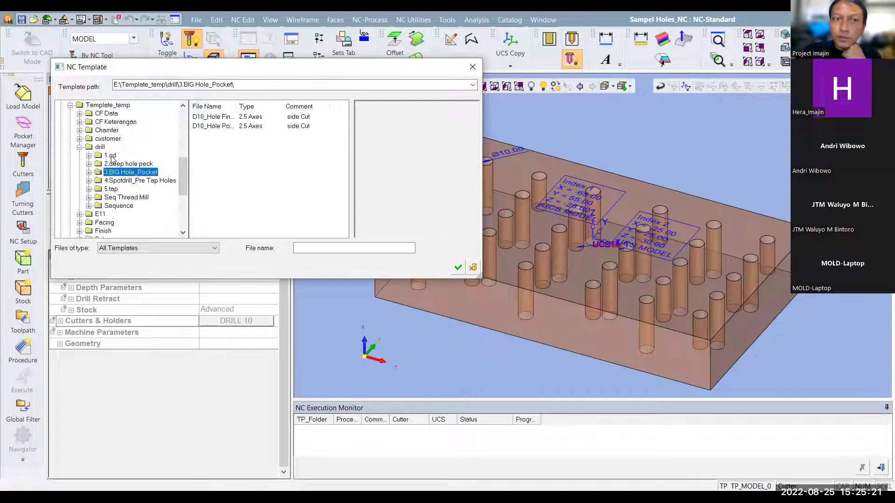
left_click(114, 157)
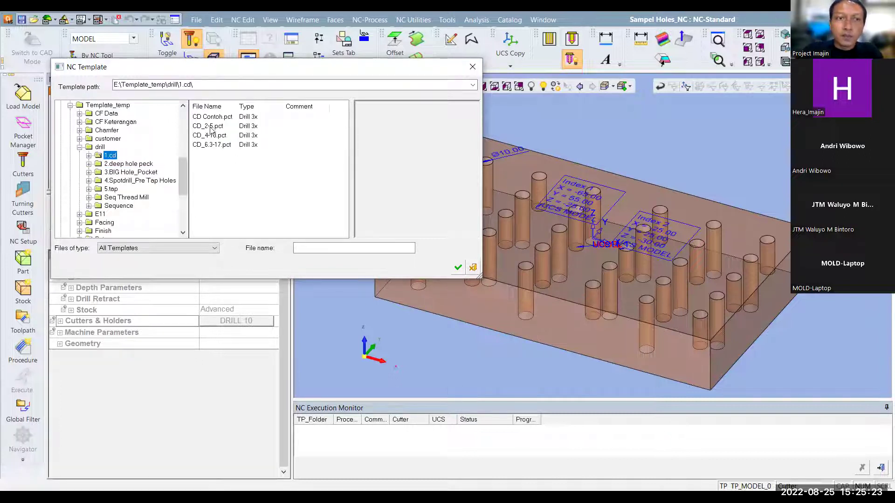
left_click(217, 118)
left_click(214, 129)
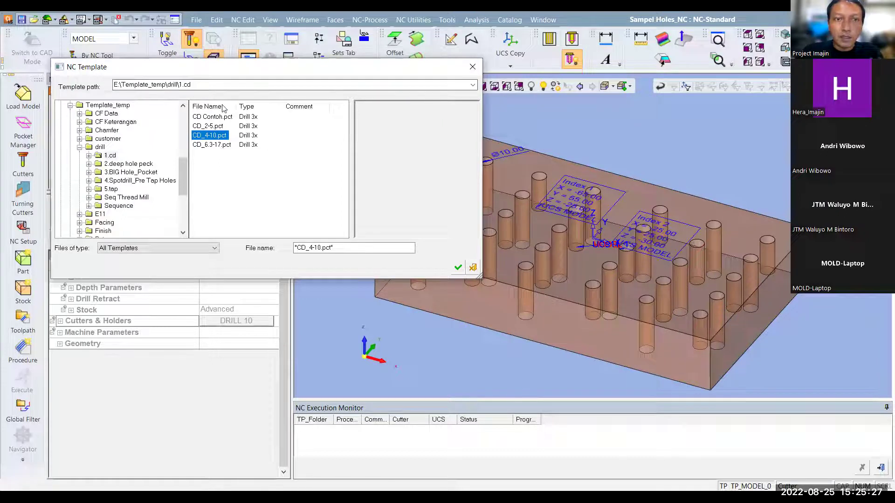
left_click(458, 267)
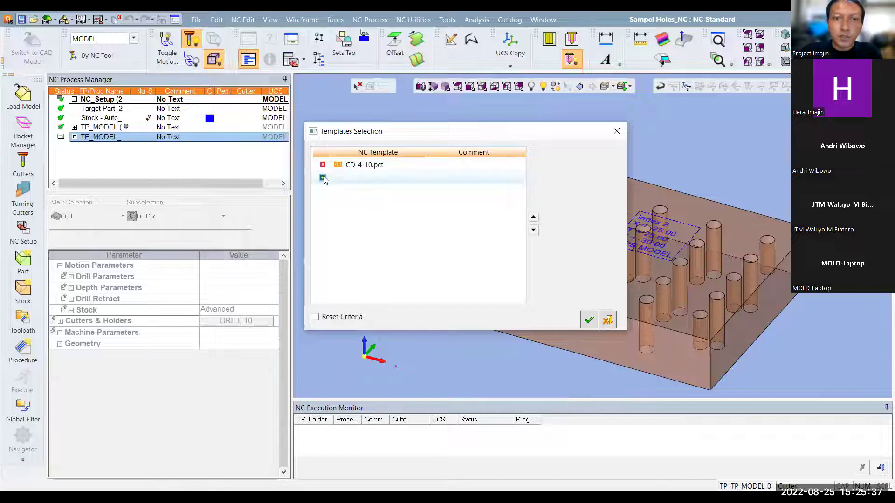
Add Drill 6.00_DHP.pct and Drill 10.00_DHP.pct from the deep hole peck Drill 6-10 folder.
left_click(339, 183)
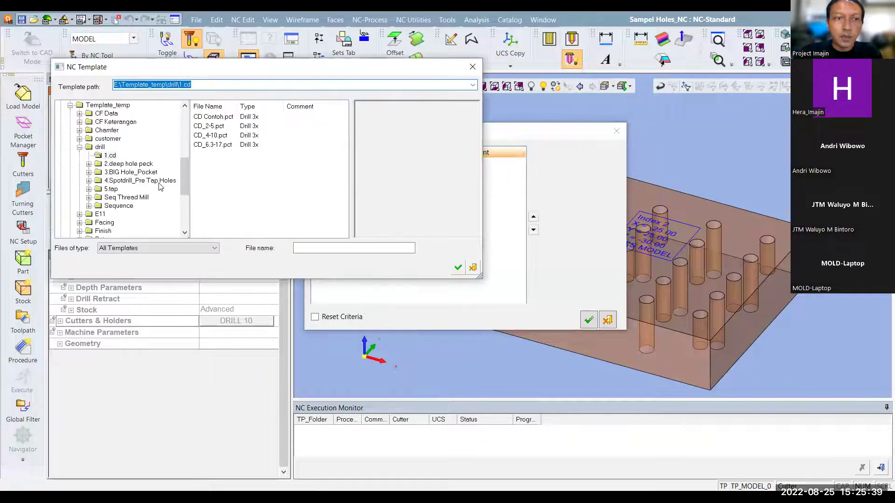
double_click(136, 164)
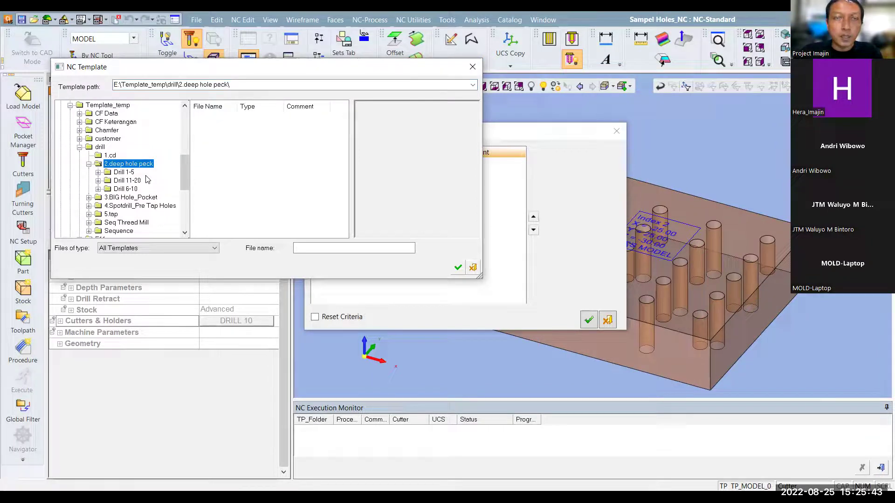
left_click(125, 173)
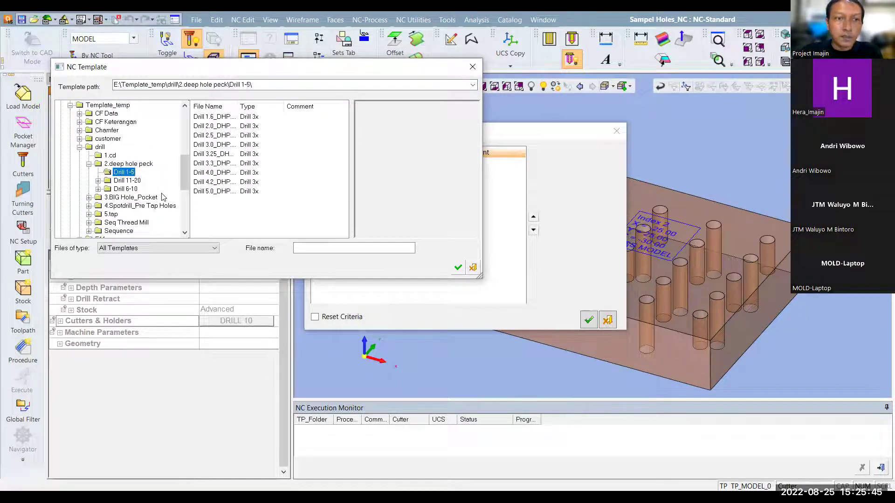
left_click(127, 181)
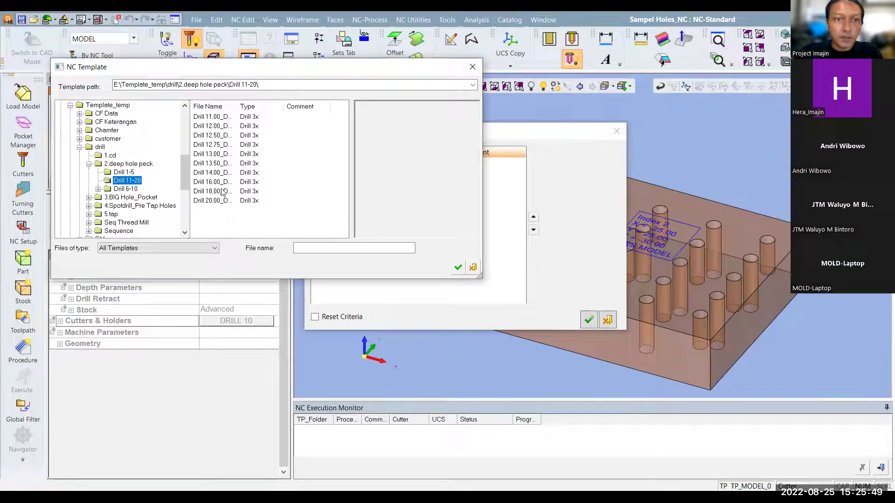
left_click(115, 189)
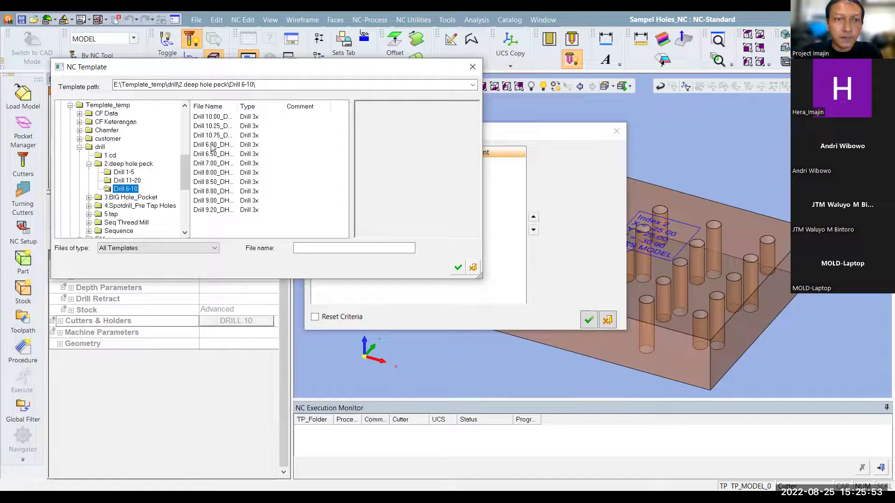
left_click(212, 146)
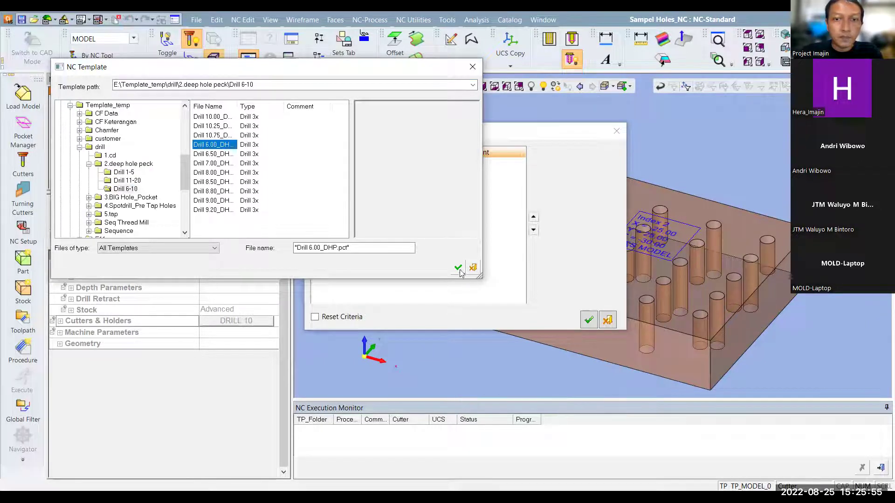
left_click(458, 269)
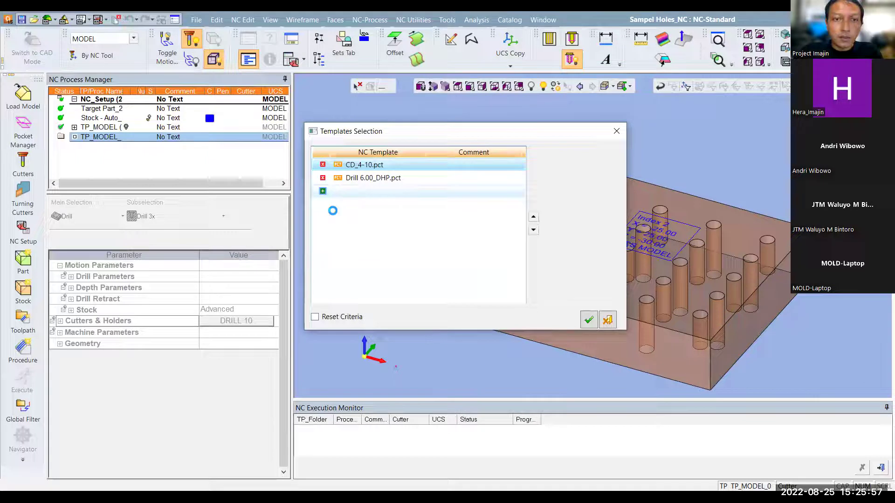
double_click(334, 214)
left_click(213, 116)
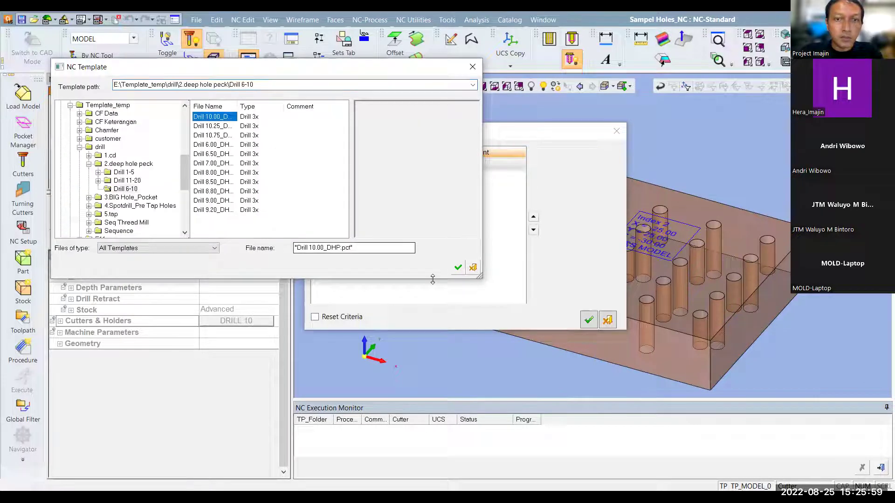
left_click(458, 270)
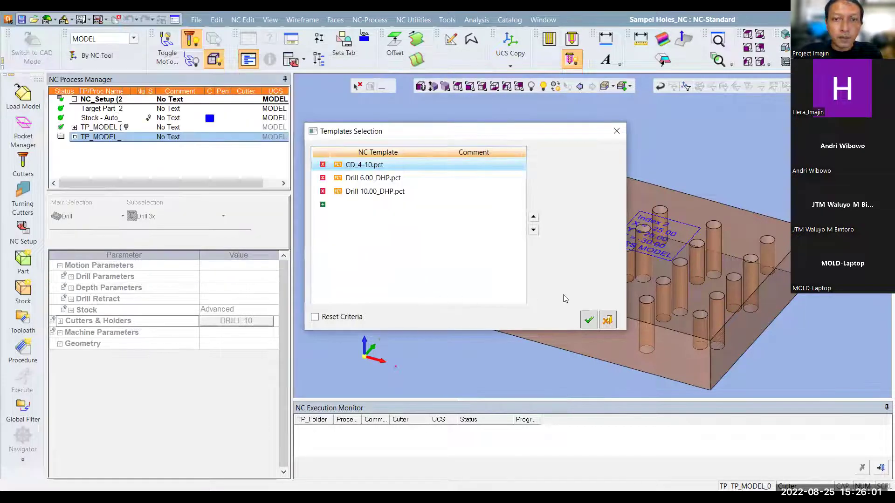
Apply the templates, window-select 30 hole centres in front view for Drill-3X_11 (CD 4-10), and compute it.
left_click(588, 320)
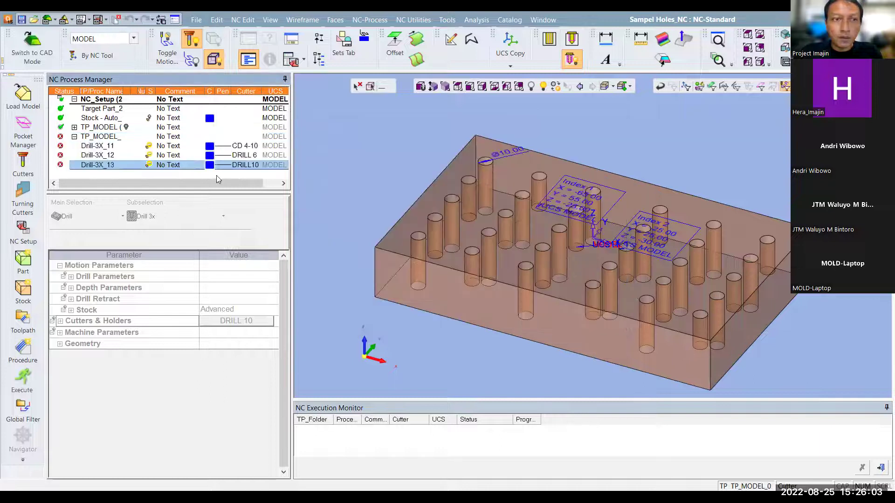
double_click(102, 148)
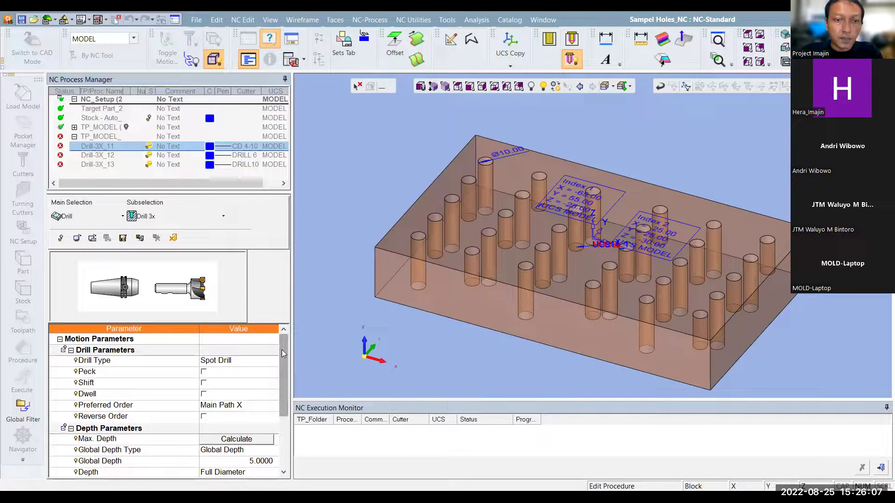
scroll(282, 349, "down", 5)
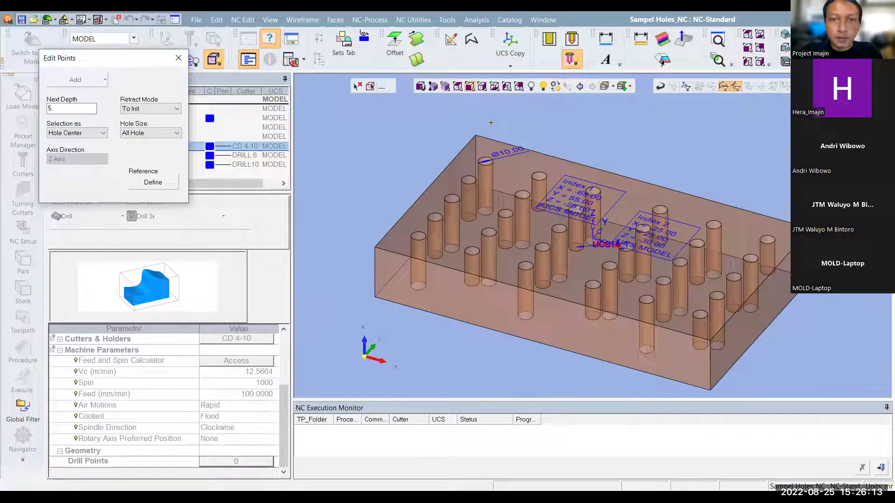
key("ctrl+f")
left_click_drag(748, 231, 793, 236)
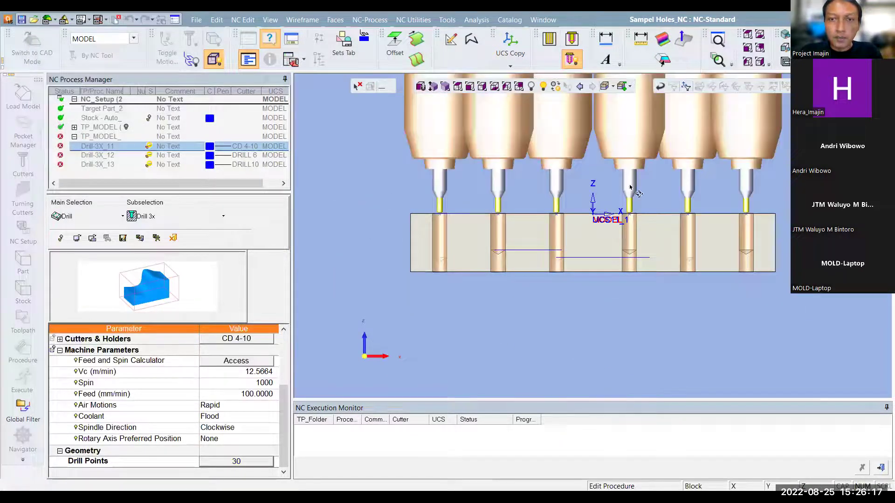
middle_click_drag(629, 187, 333, 165)
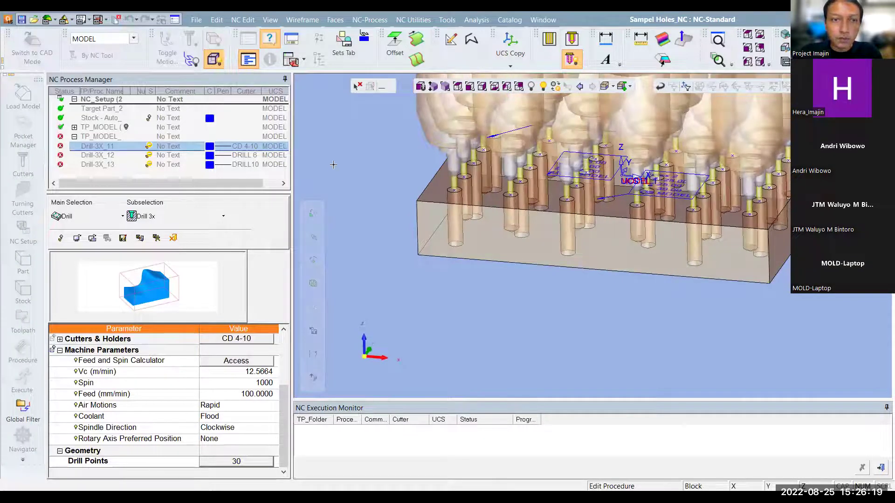
middle_click(371, 206)
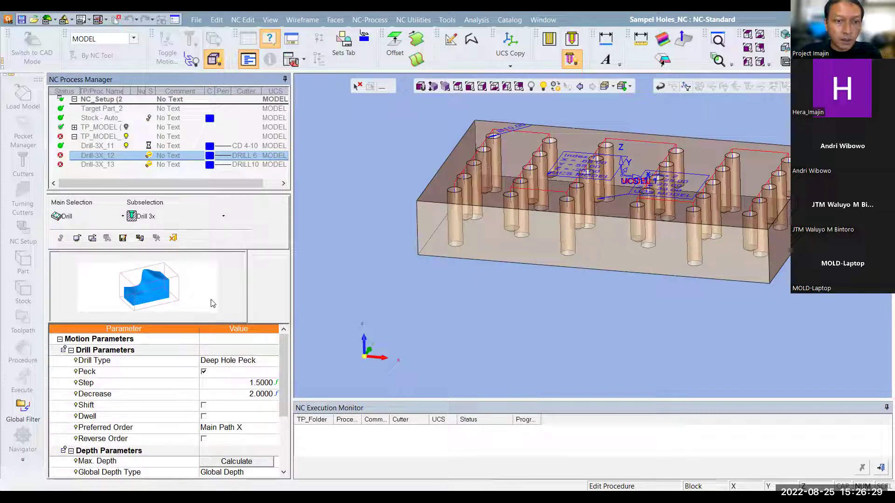
Set Hole Diameter to 10 and window-pick trial holes for DRILL 6.
scroll(271, 379, "down", 1)
scroll(271, 379, "down", 5)
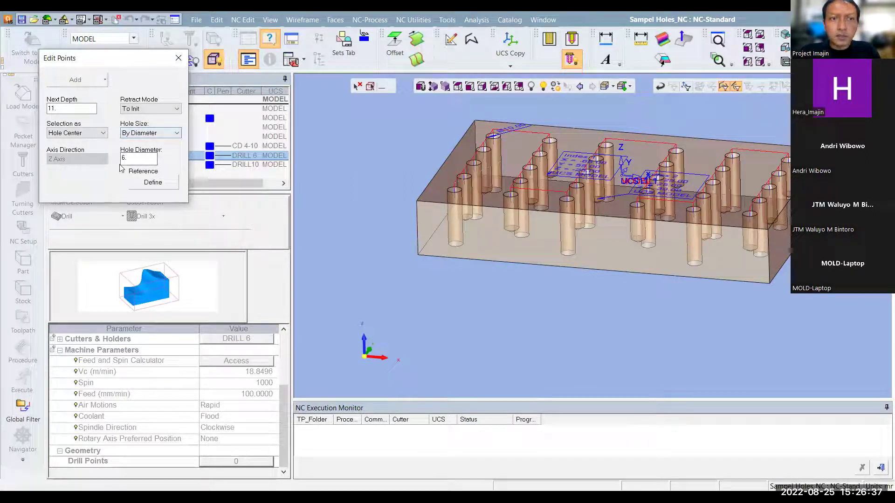
double_click(127, 157)
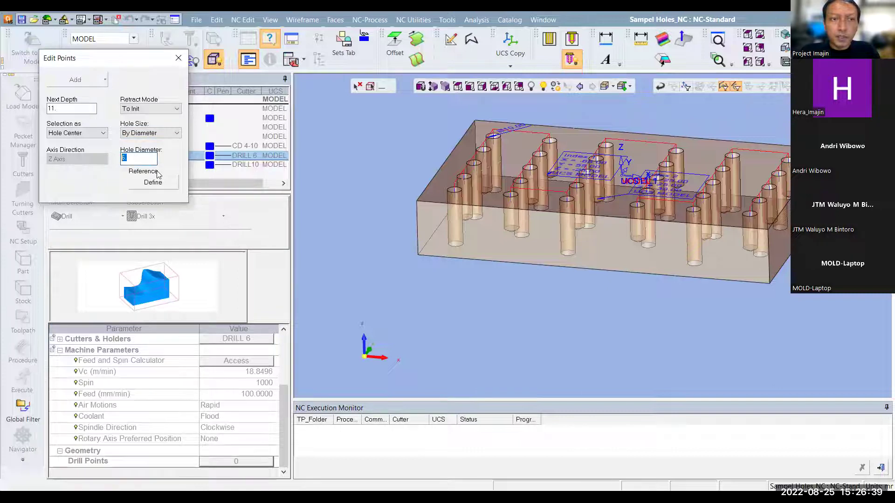
type("10")
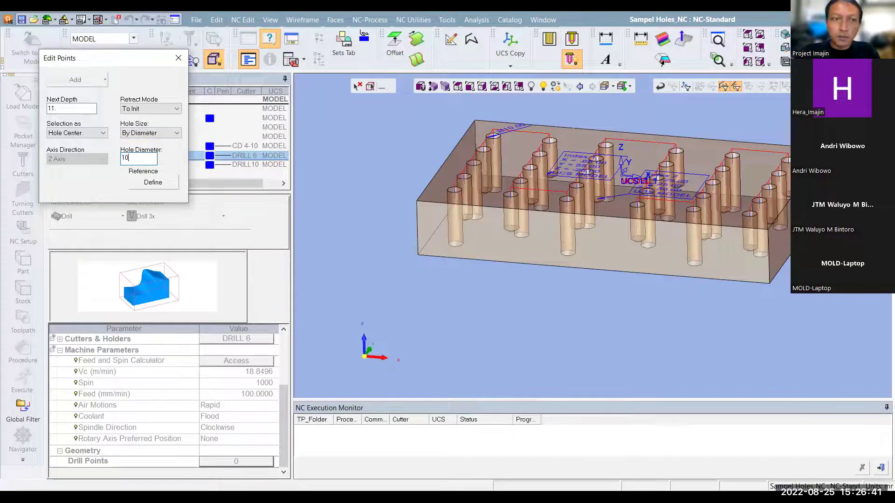
left_click(336, 167)
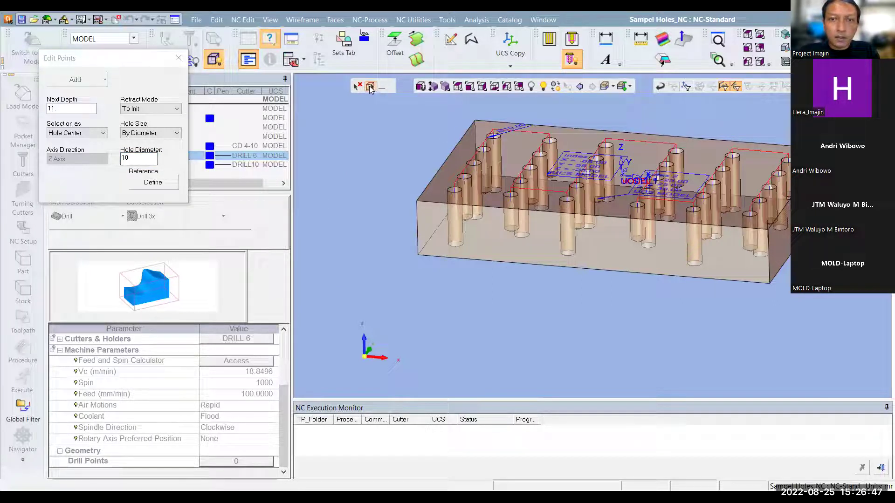
middle_click_drag(380, 147, 370, 165)
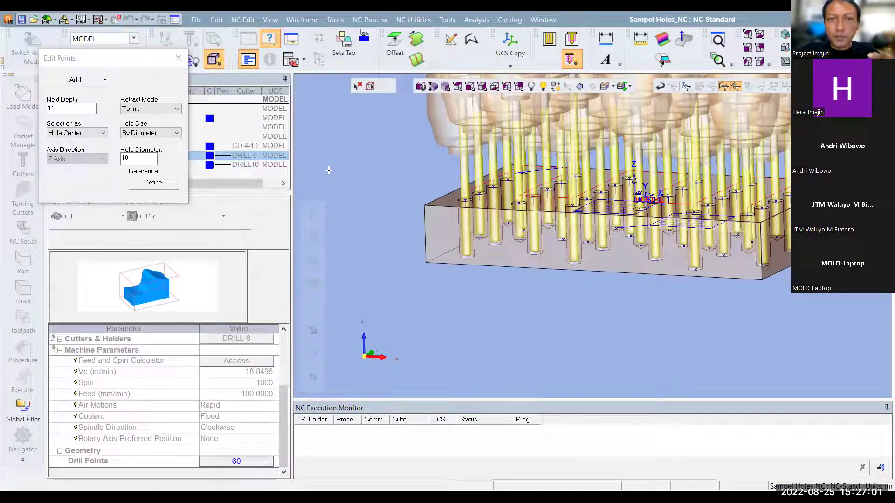
Clear all picked drill points and exit point editing with none kept.
right_click(366, 204)
left_click(369, 215)
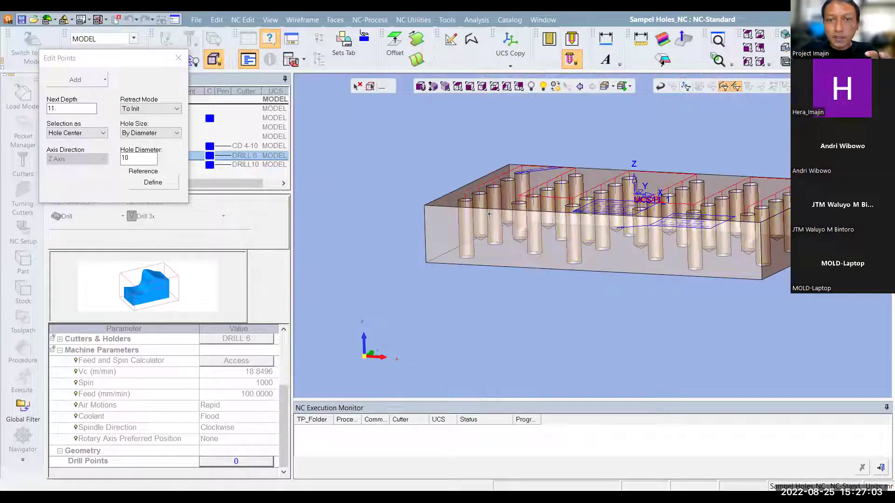
middle_click_drag(484, 215, 467, 185)
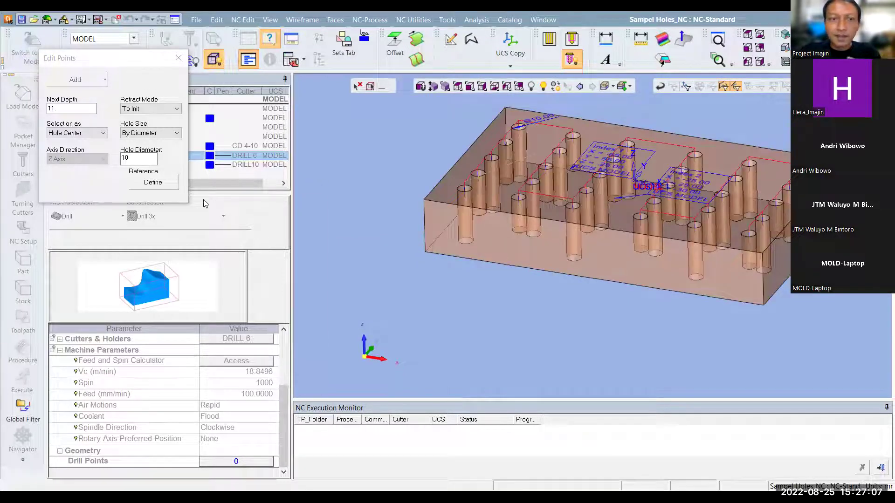
middle_click(397, 181)
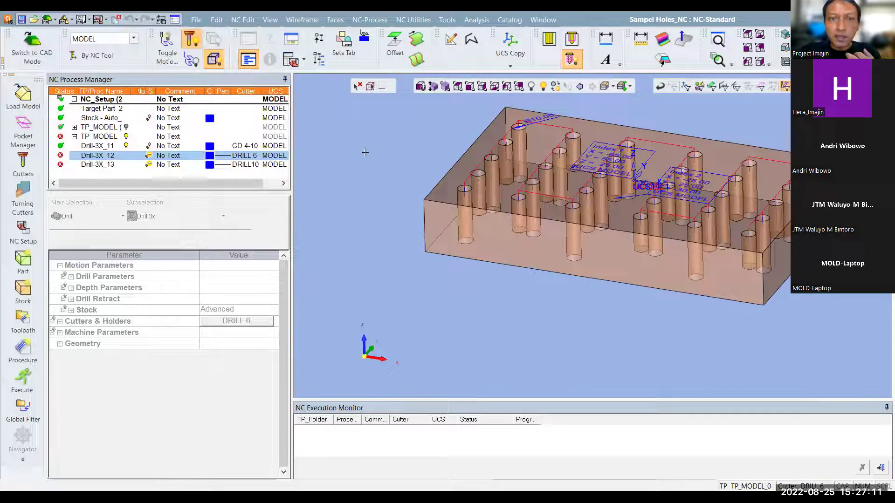
Select the TP_MODEL_ folder and switch to CAD mode showing the ImportModel11 feature tree.
left_click(455, 161)
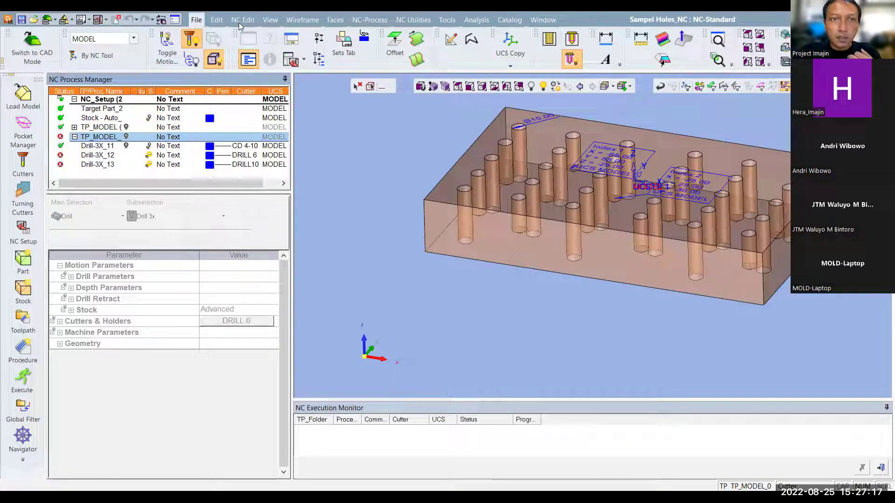
left_click(28, 45)
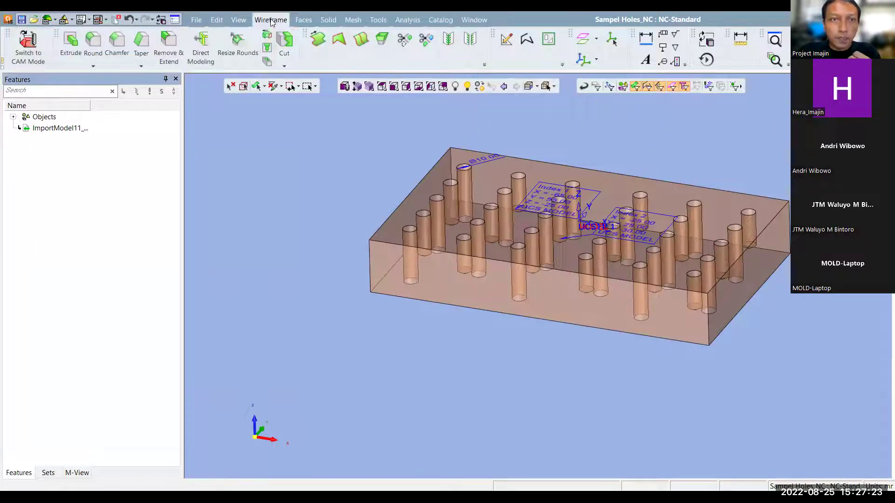
Make an in-place Copy Linear of the plate's top face with XYZ Delta 0.
left_click(271, 20)
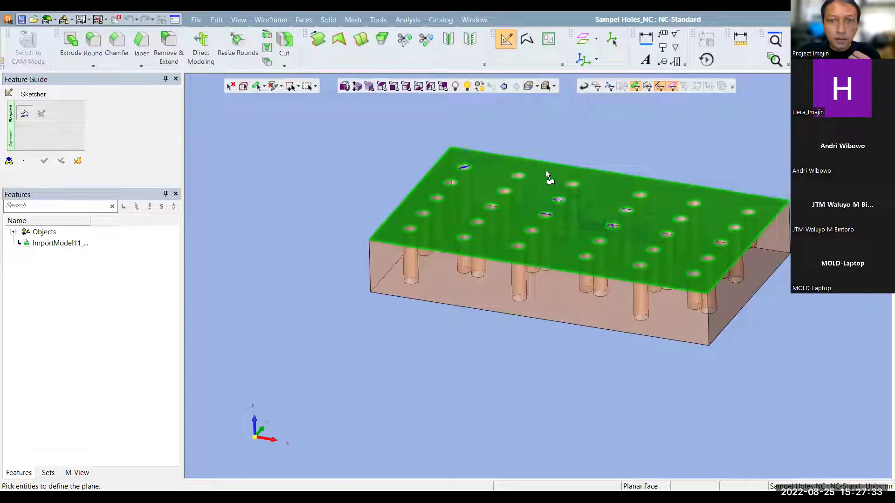
left_click(304, 21)
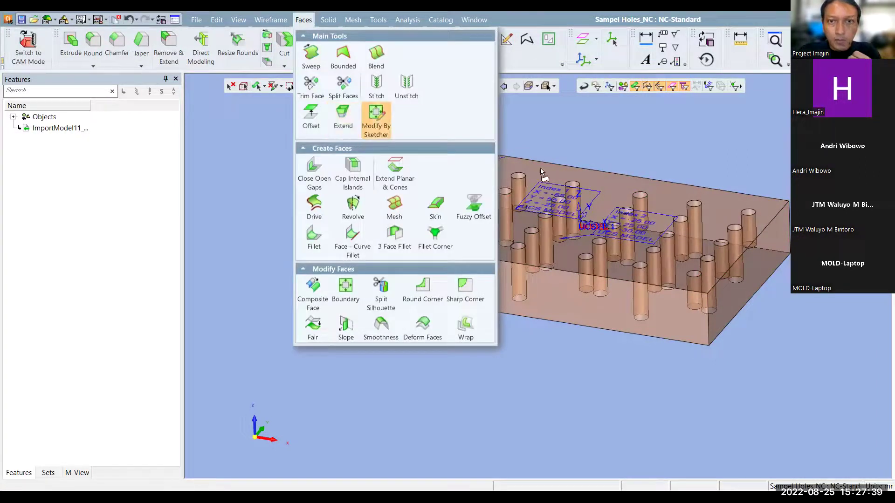
left_click(372, 123)
left_click(507, 185)
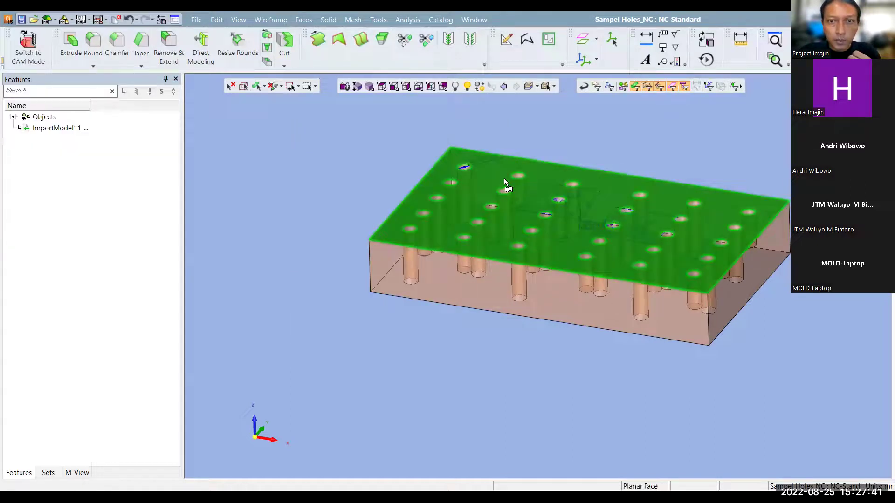
left_click(217, 19)
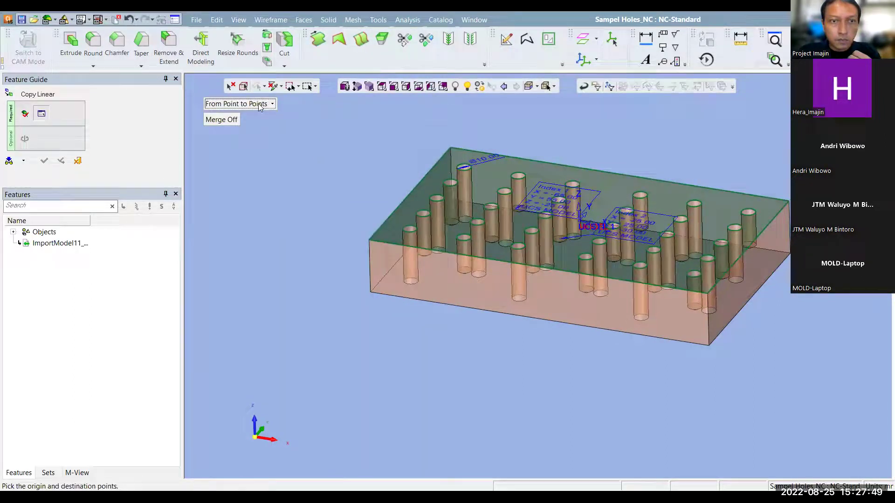
scroll(259, 105, "down", 1)
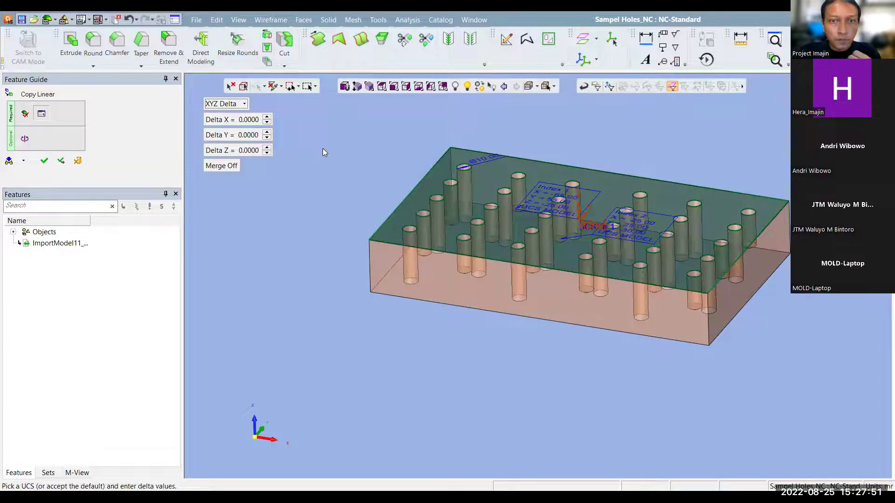
key("Return")
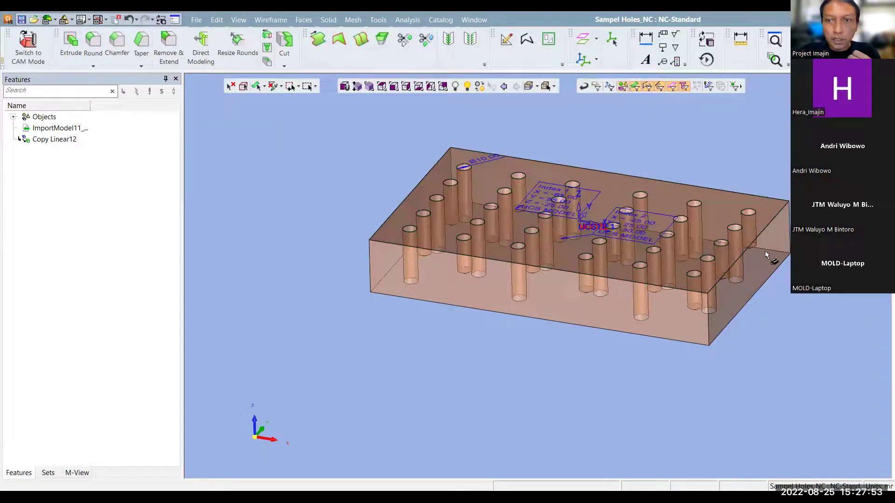
Blank the solid plate so only the copied face shows, then return to CAM.
left_click(769, 256)
left_click(454, 88)
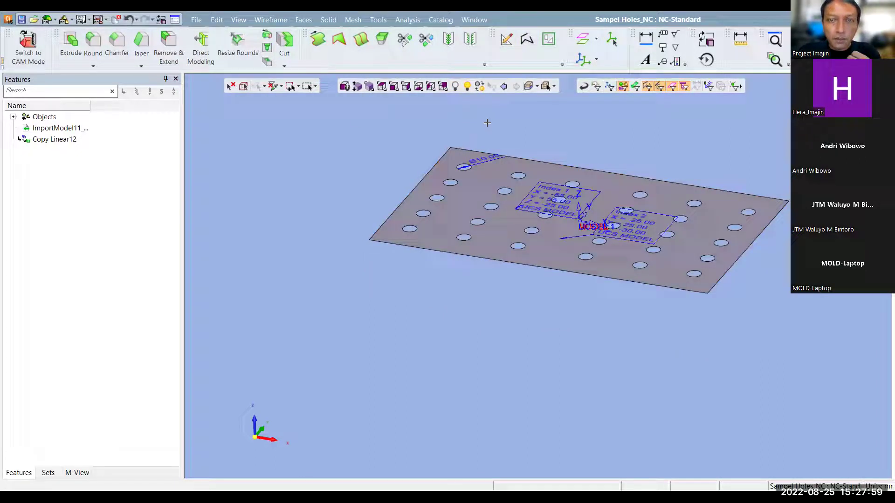
left_click(285, 39)
left_click(490, 207)
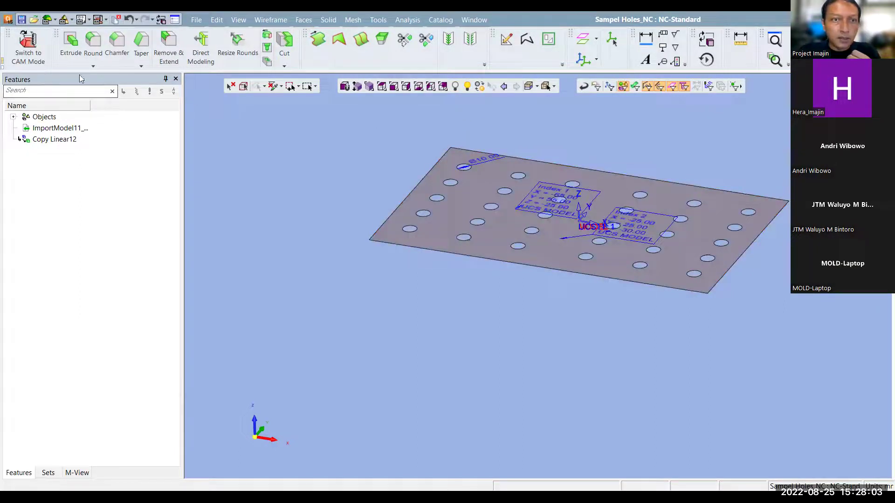
left_click(28, 46)
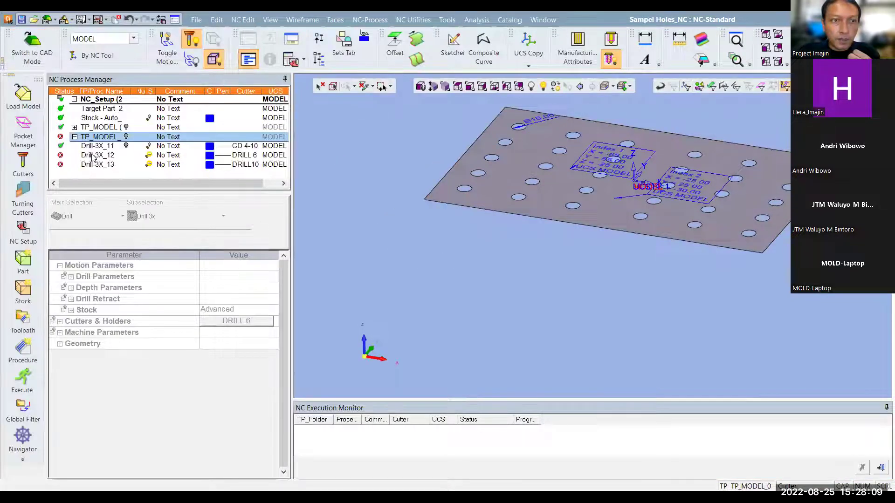
Clear CD 4-10's drill points and reselect all 30 holes on the copied face.
left_click(101, 154)
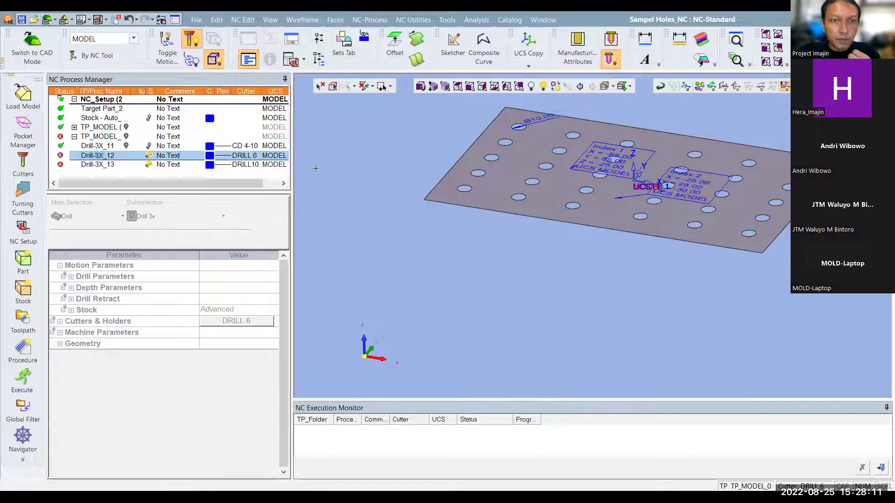
middle_click(303, 208)
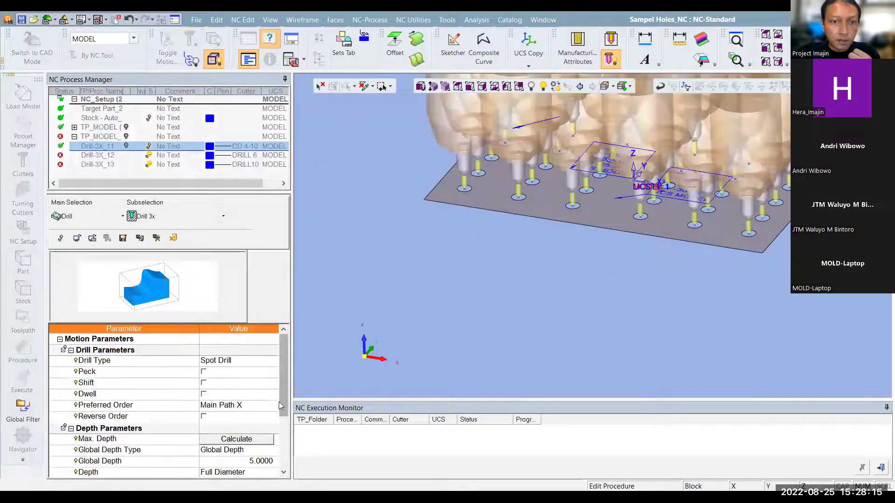
left_click_drag(282, 396, 281, 447)
left_click(236, 461)
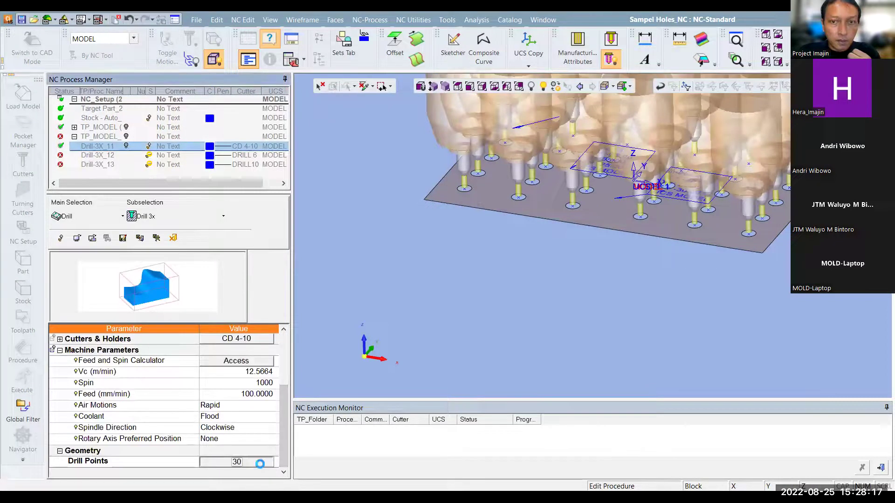
left_click(378, 174)
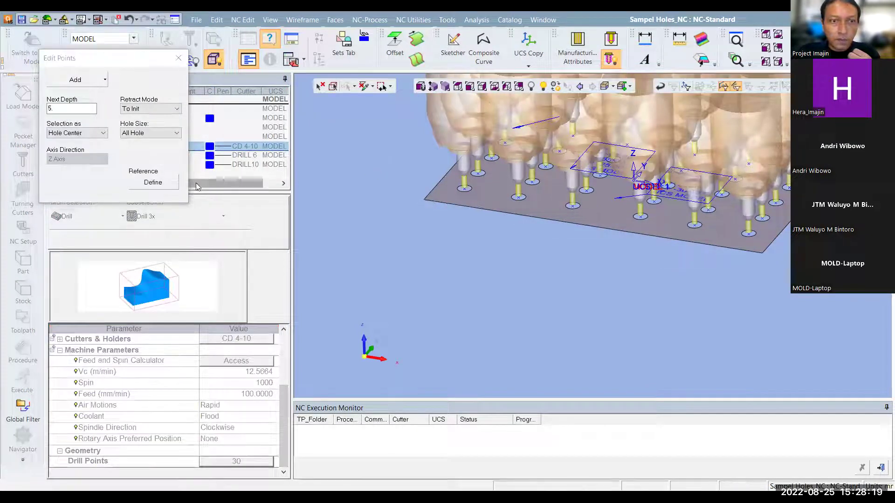
right_click(368, 136)
left_click(381, 185)
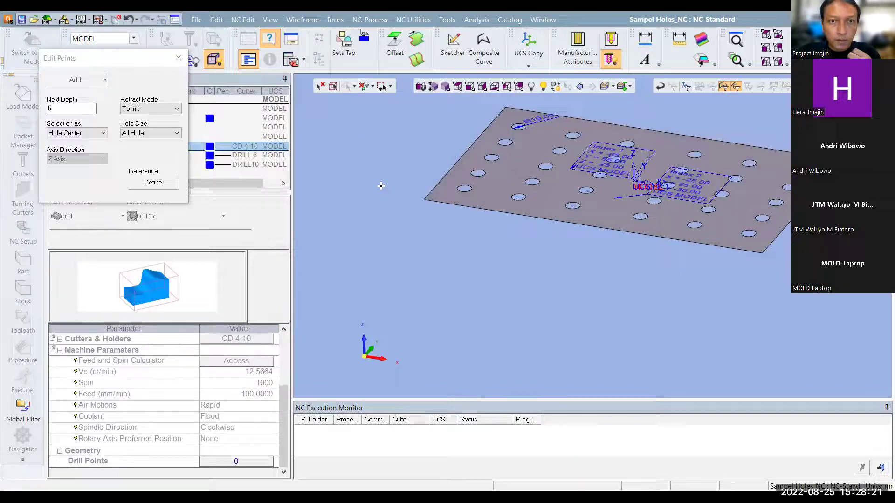
left_click(164, 135)
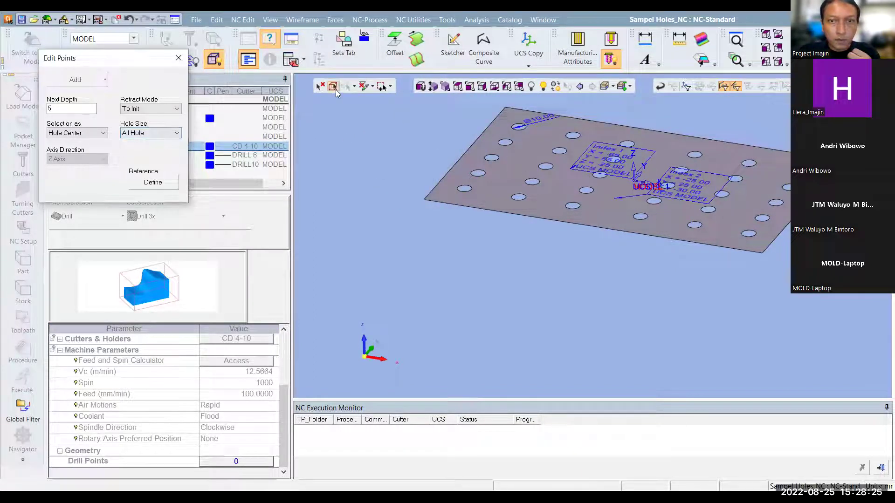
left_click(348, 140)
middle_click(345, 187)
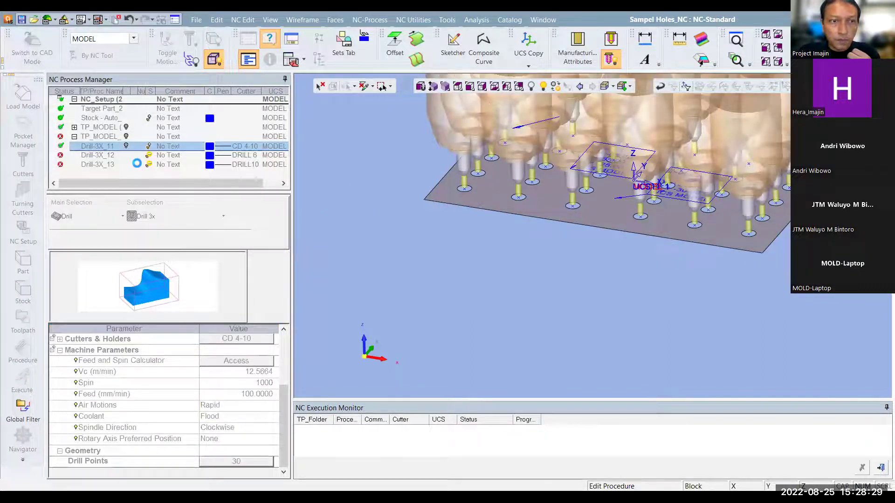
middle_click(106, 155)
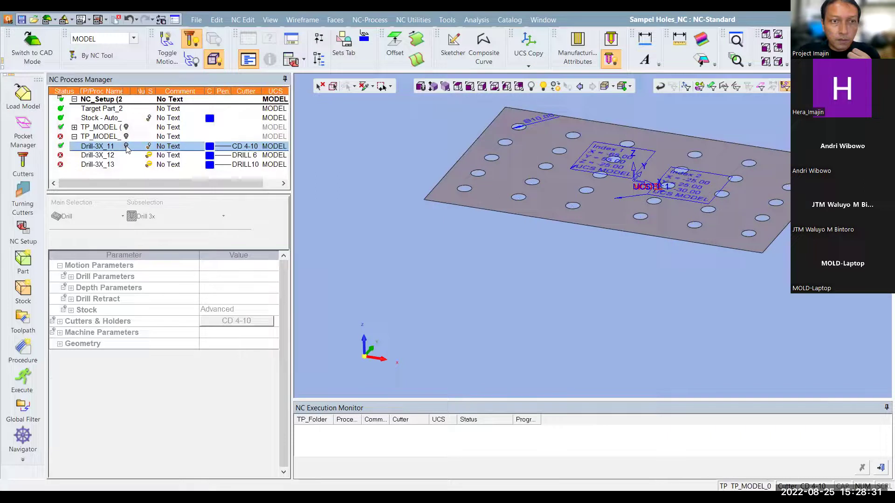
Pick the 30 diameter-10 holes as drill points for Drill-3X_12's DRILL 6.
left_click(126, 146)
middle_click_drag(312, 221, 458, 209)
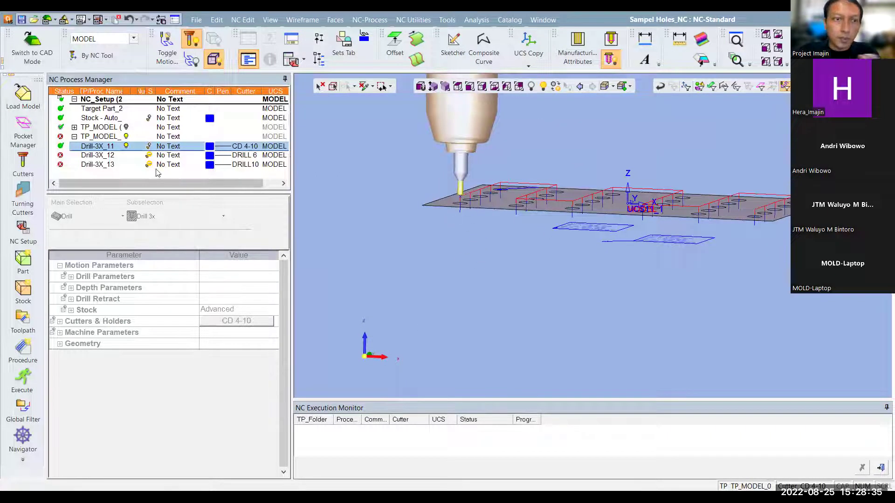
left_click(125, 145)
double_click(105, 157)
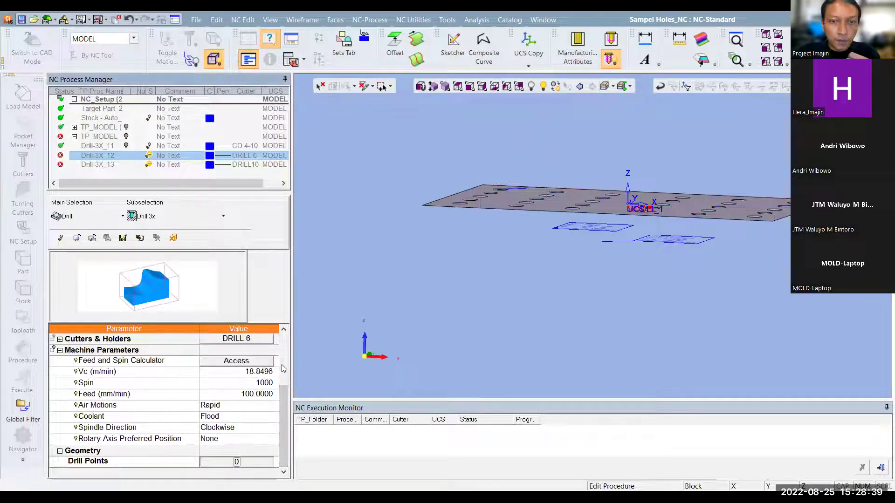
left_click_drag(144, 162, 114, 158)
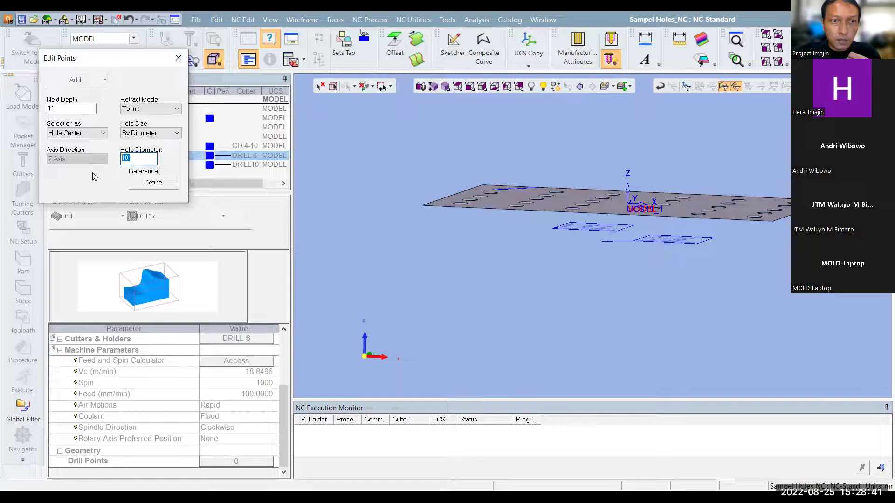
left_click(333, 87)
middle_click_drag(399, 161, 396, 199)
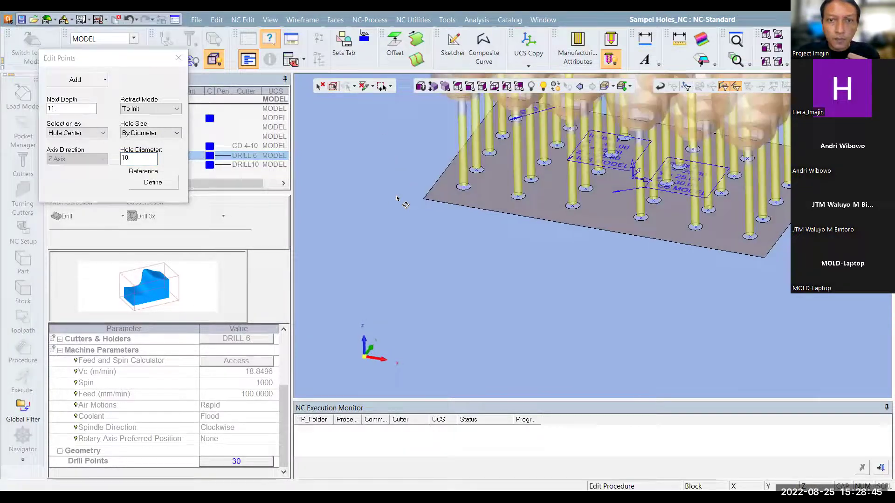
middle_click(392, 194)
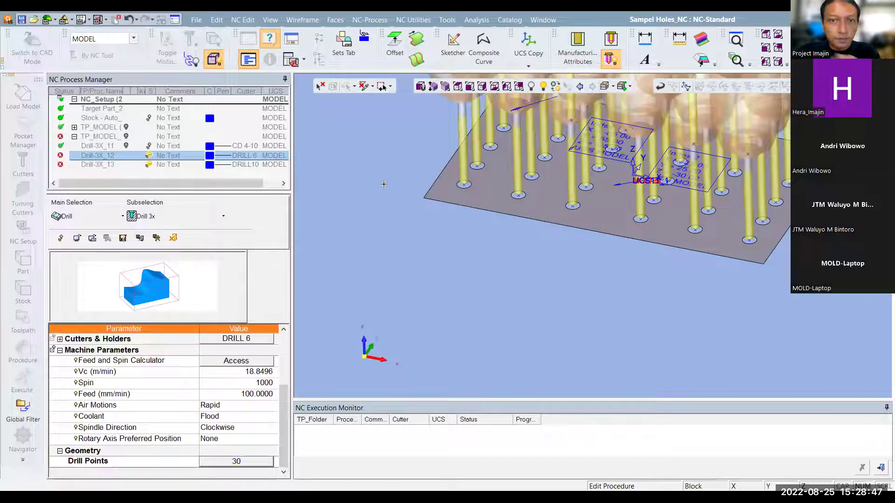
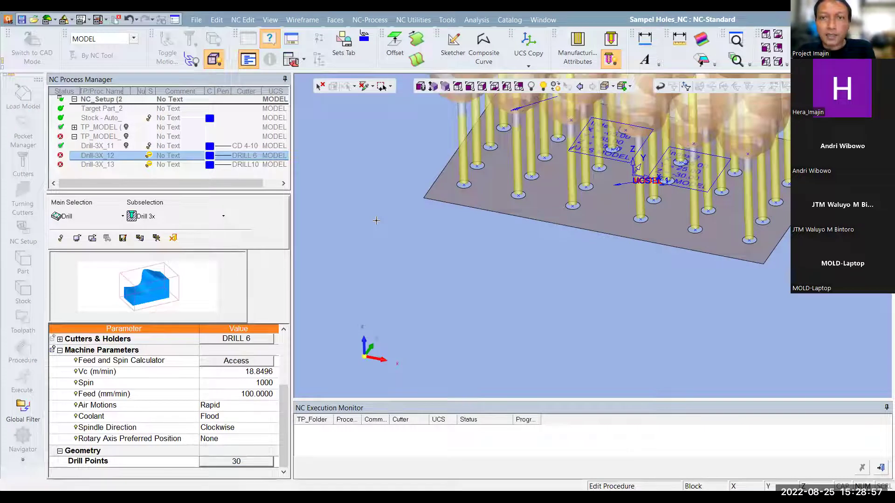
Close the drill procedure's Edit Points view and switch from NC to CAD mode.
left_click(250, 466)
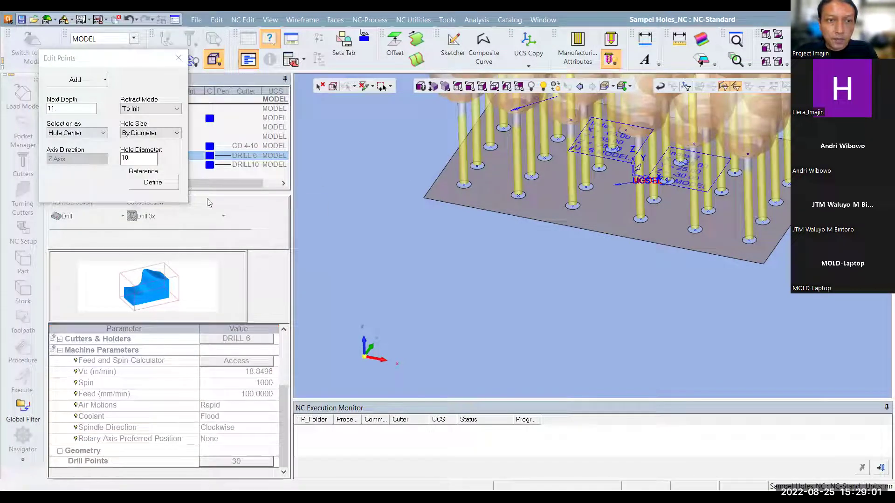
right_click(380, 170)
left_click(388, 191)
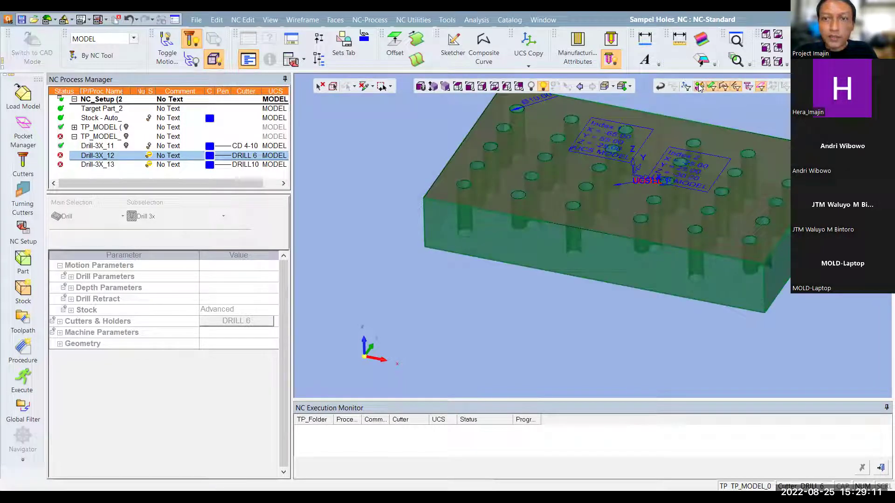
scroll(406, 125, "up", 1)
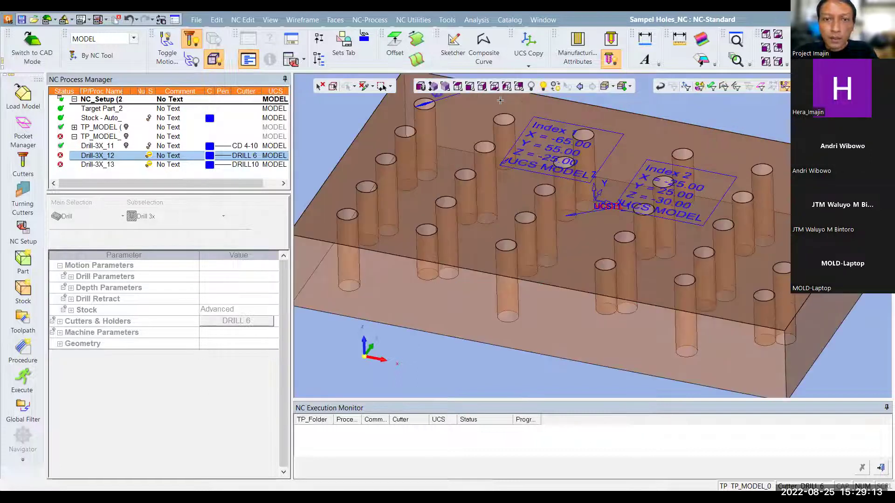
scroll(406, 124, "down", 2)
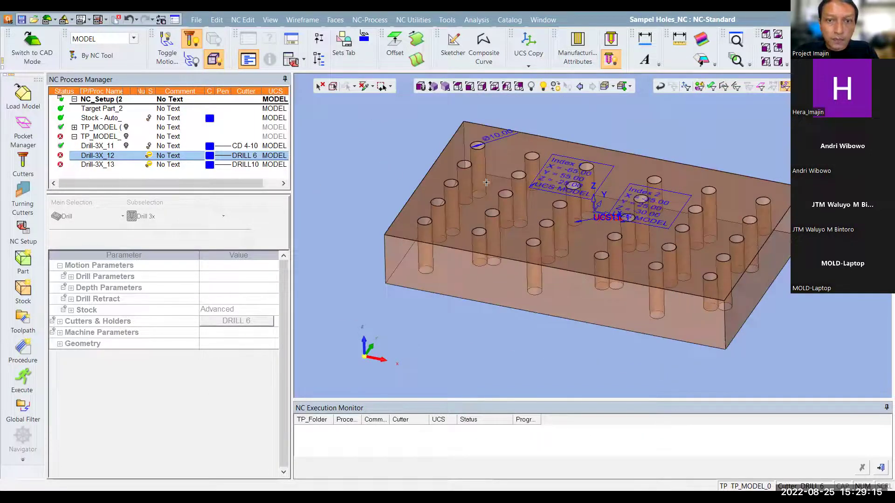
left_click(44, 49)
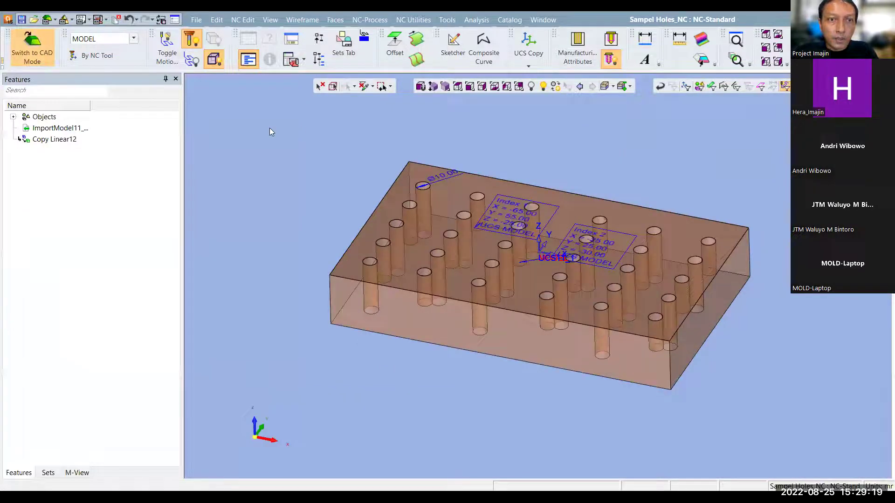
Start a Wireframe circle and pick three hole-top points for it.
left_click(270, 20)
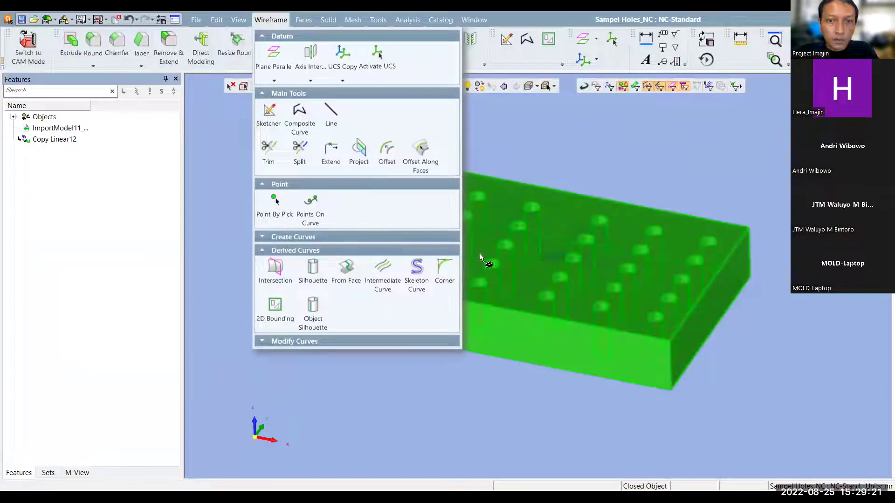
left_click(377, 237)
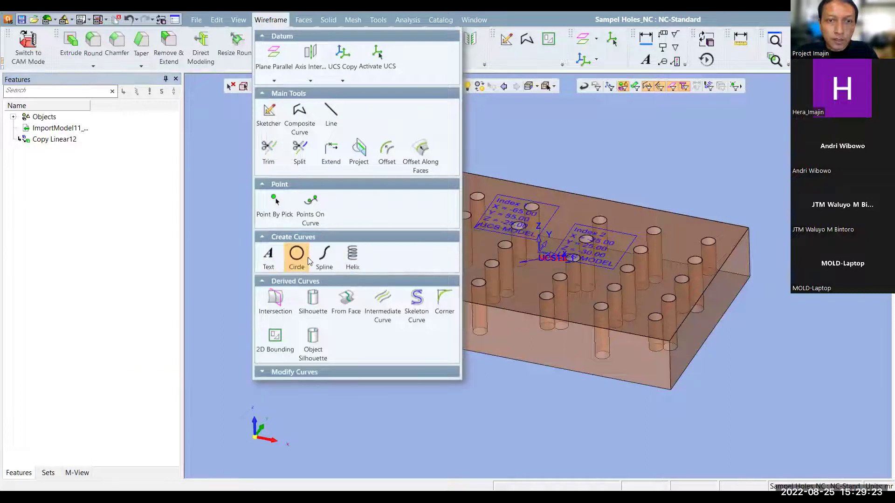
left_click(307, 261)
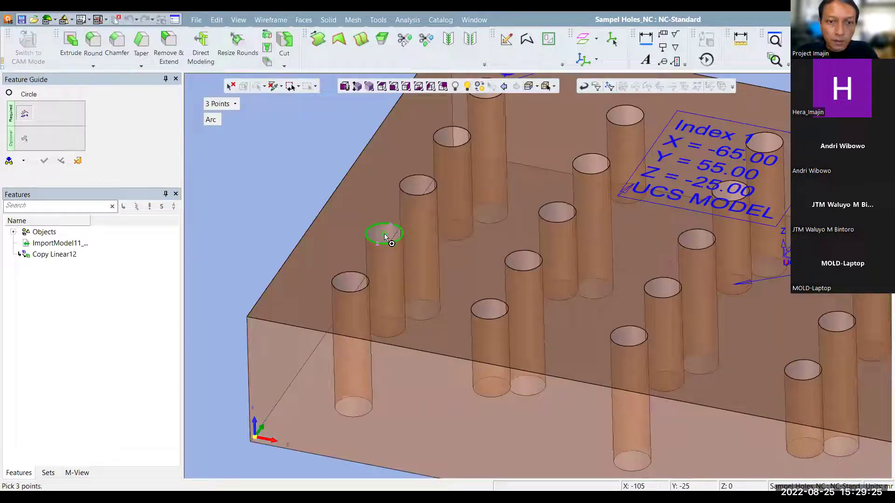
left_click(350, 278)
left_click(419, 188)
scroll(479, 133, "down", 1)
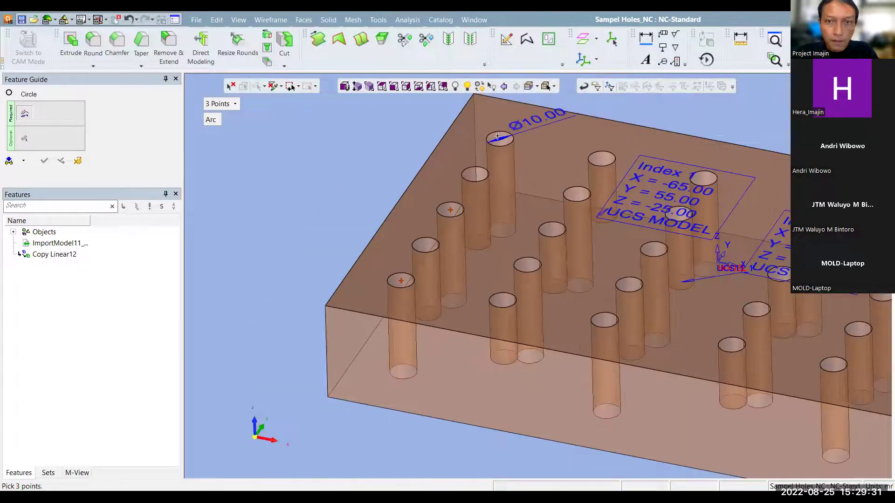
left_click(498, 138)
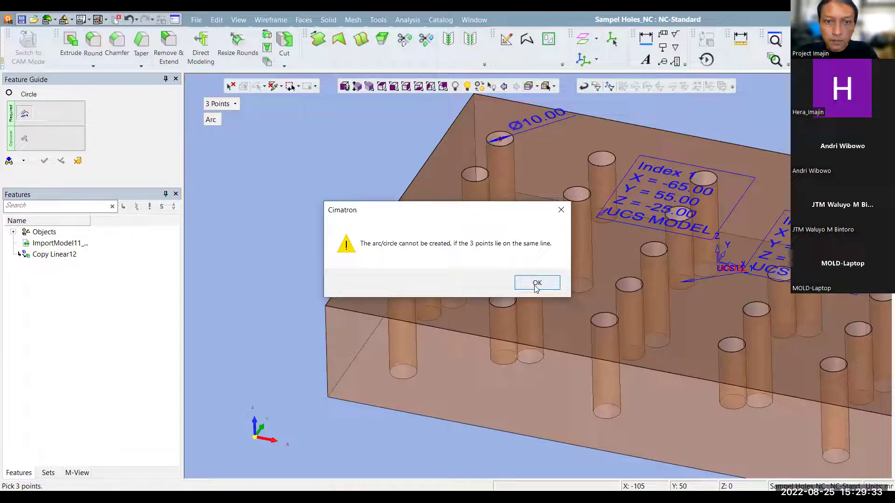
Dismiss the collinear-points warning and set the circle method to Center and Radius, radius 5.
left_click(224, 105)
left_click(235, 126)
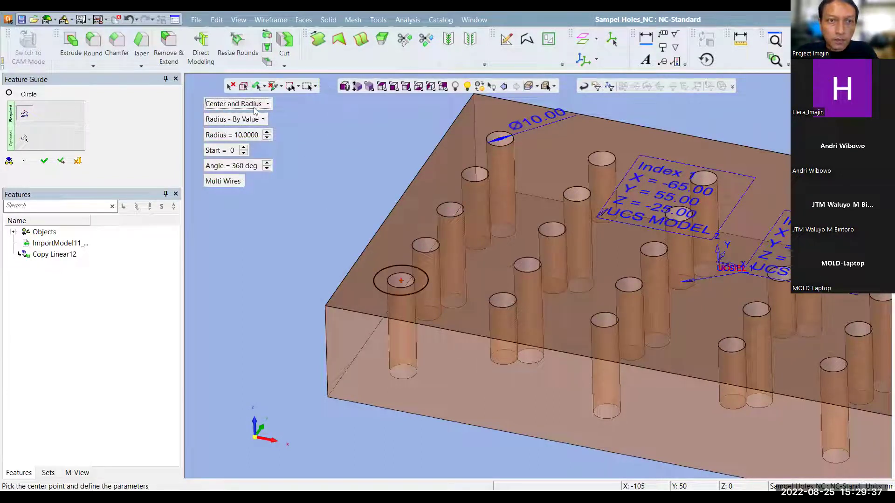
left_click(237, 103)
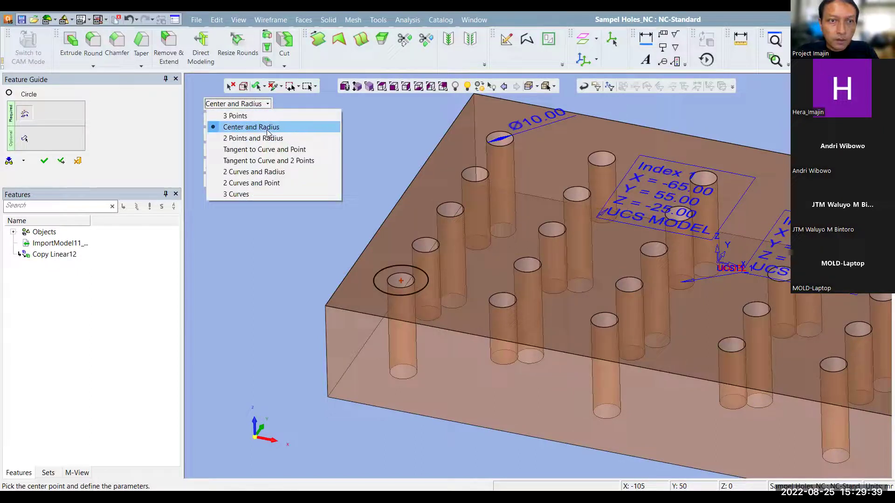
left_click(247, 127)
double_click(247, 135)
type("5")
key("Return")
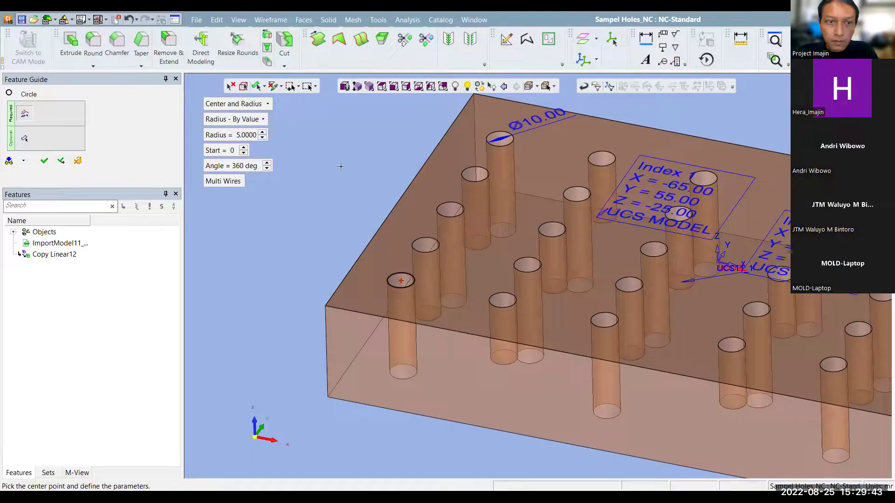
Place 5 mm circles on seven hole tops, including the Ø10 hole.
left_click(426, 246)
left_click(425, 245)
left_click(451, 211)
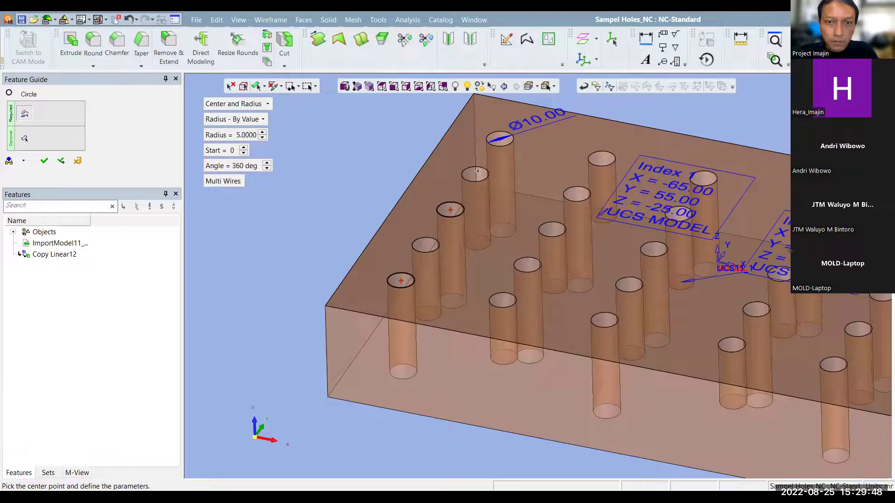
left_click(499, 141)
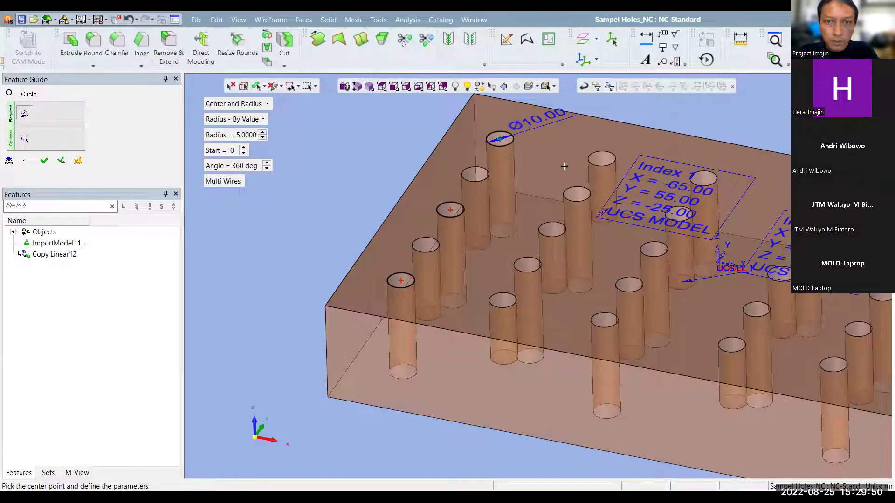
left_click(578, 196)
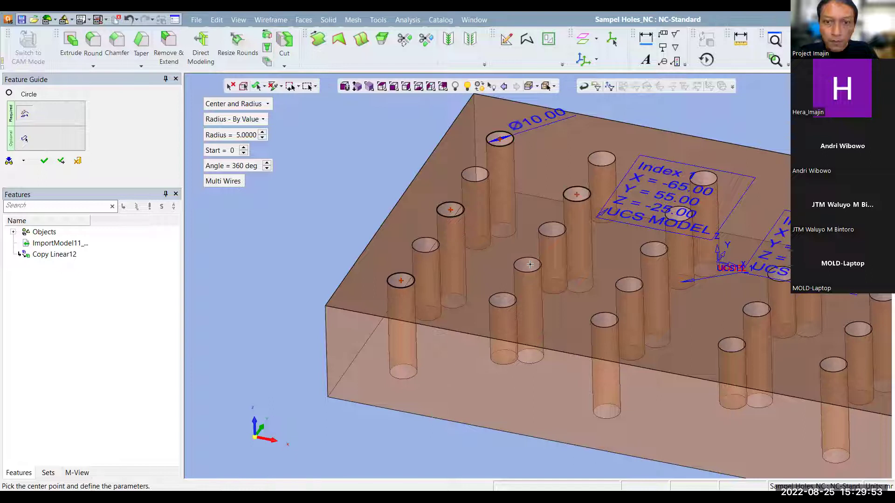
left_click(529, 265)
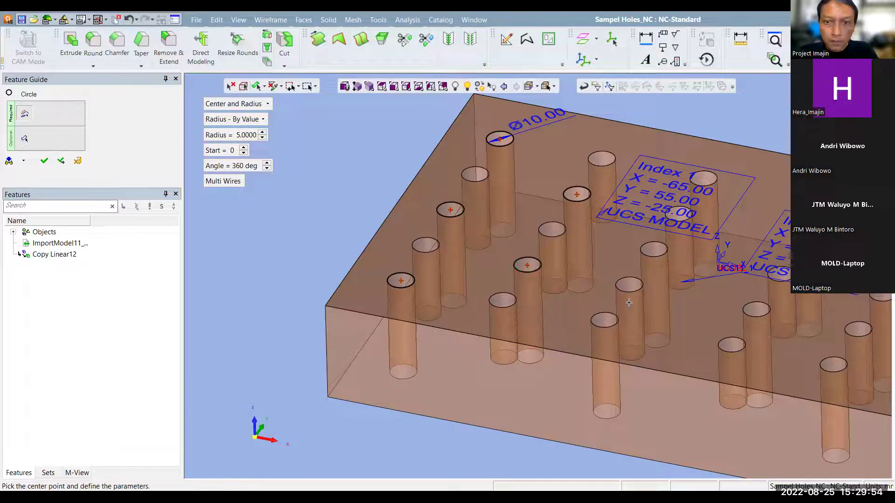
left_click(655, 250)
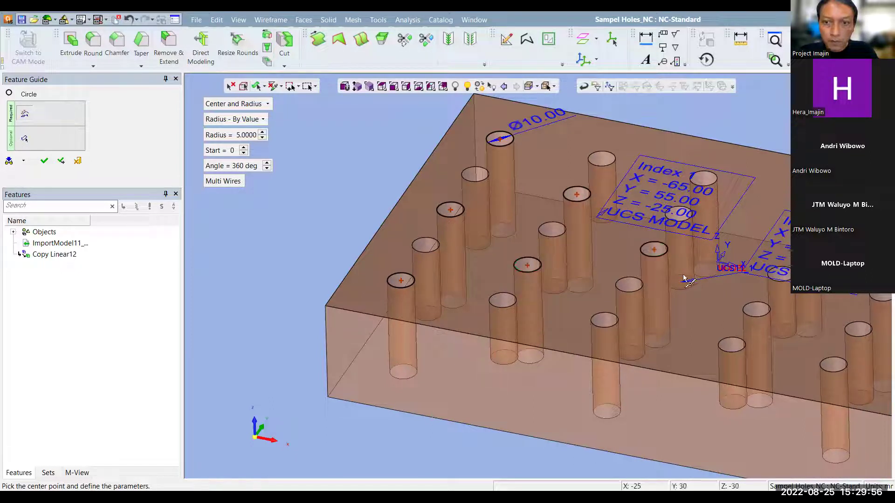
left_click(704, 181)
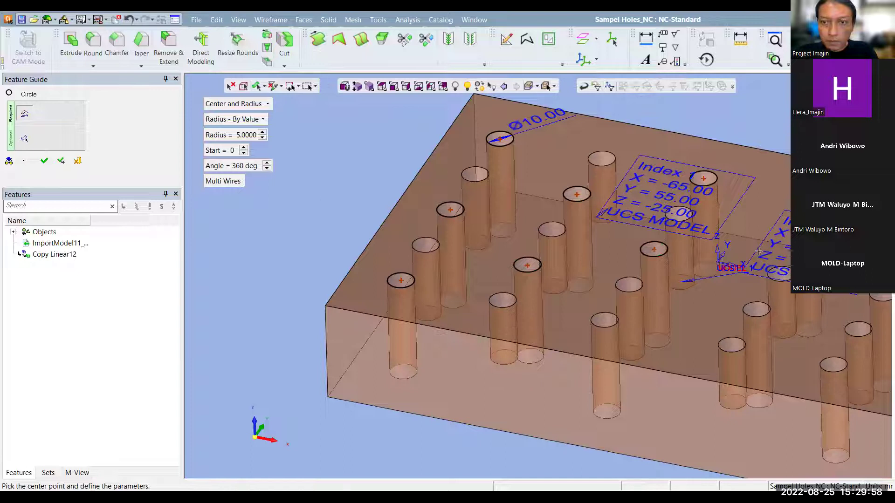
left_click(756, 311)
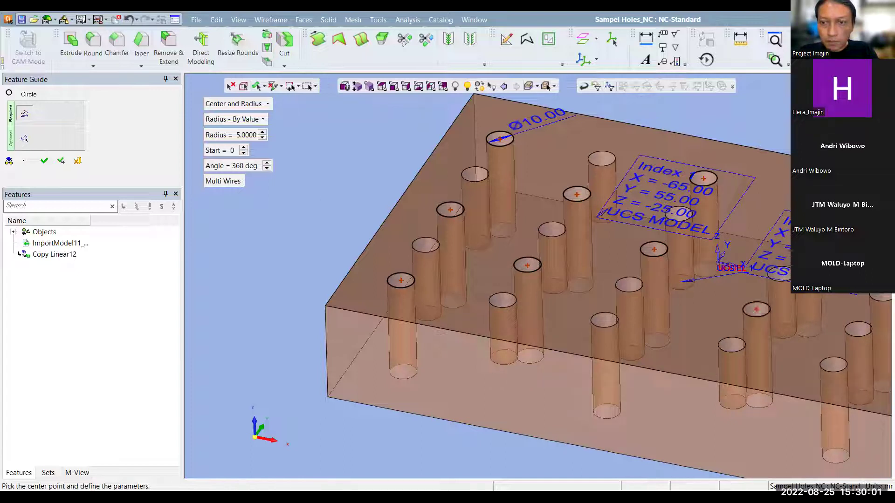
Add circles on three more hole tops and finish the Circle13 feature.
scroll(745, 212, "down", 2)
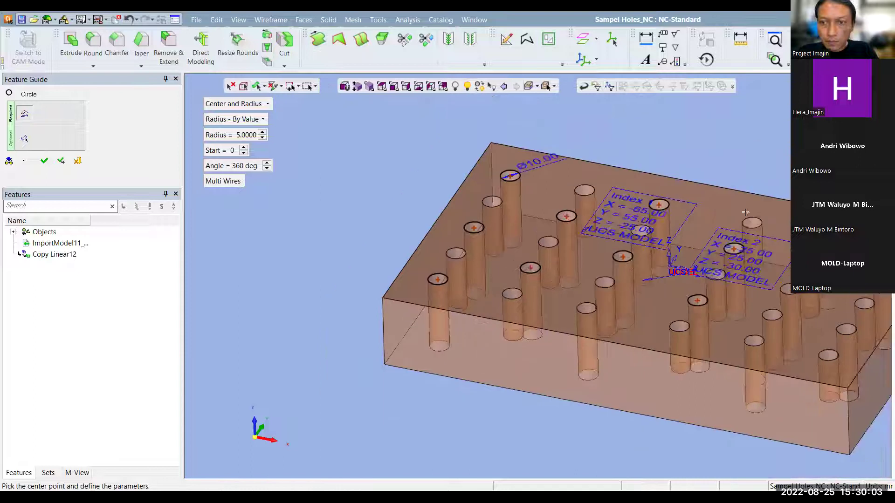
middle_click_drag(828, 241, 735, 248)
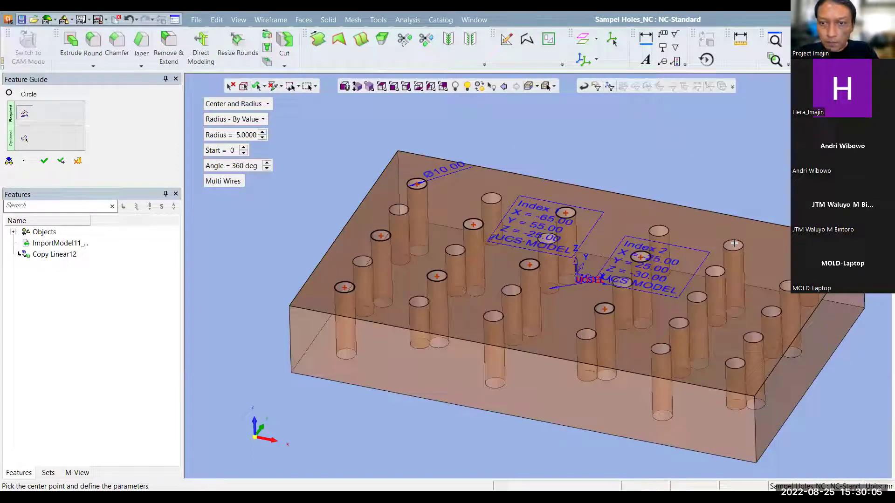
left_click(735, 247)
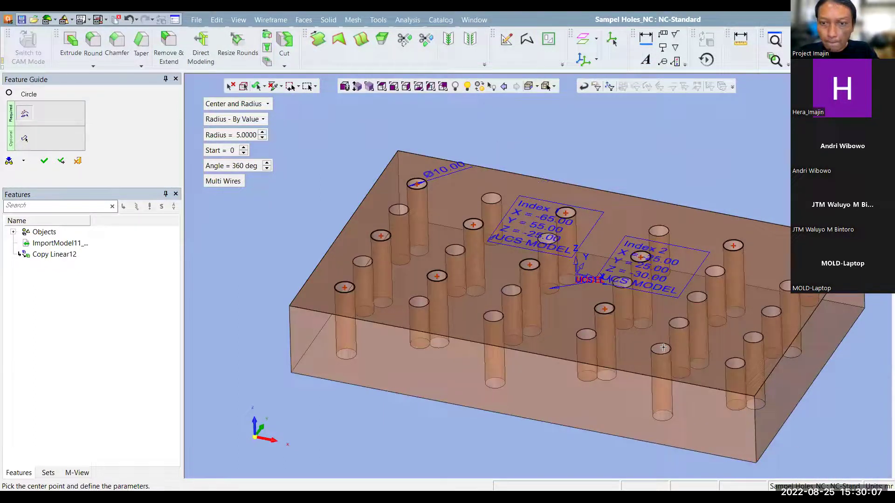
left_click(698, 299)
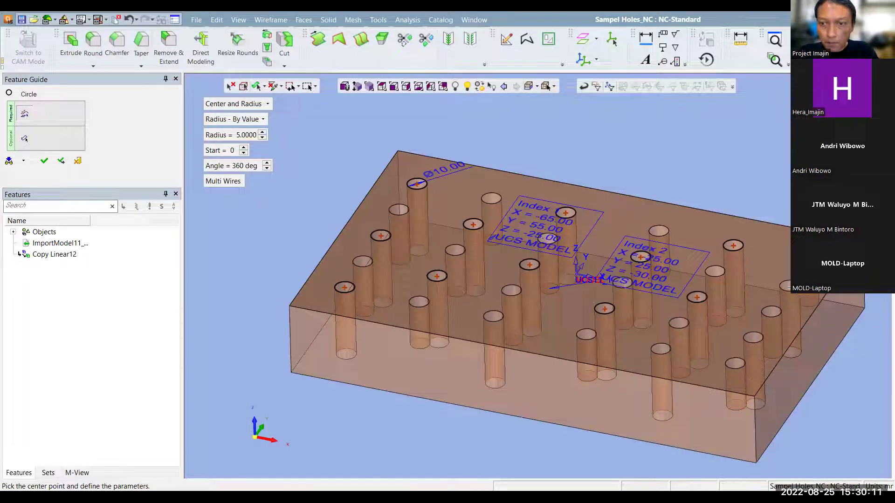
left_click(754, 338)
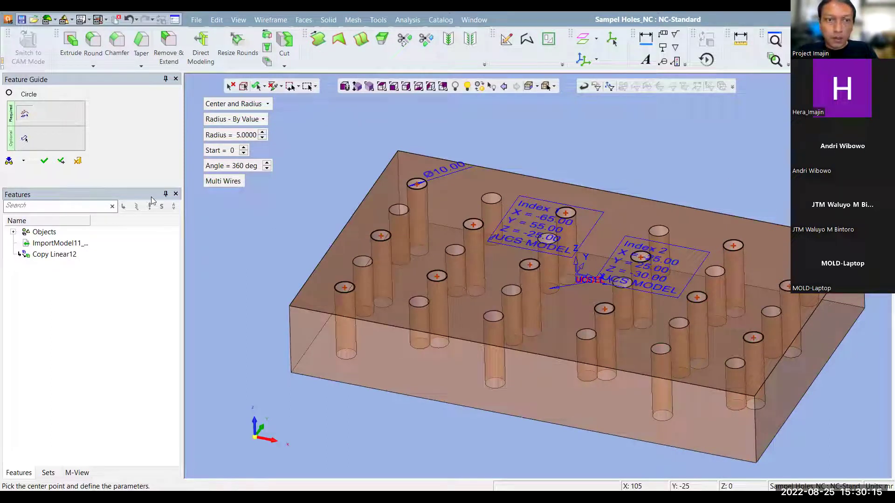
left_click(44, 160)
middle_click(299, 158)
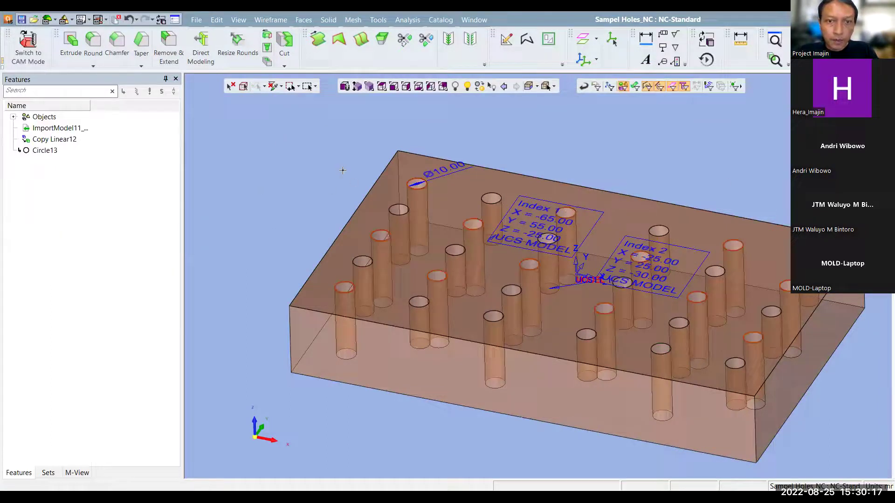
Hide the solid block to leave a flat plate and return to CAM mode.
left_click(519, 185)
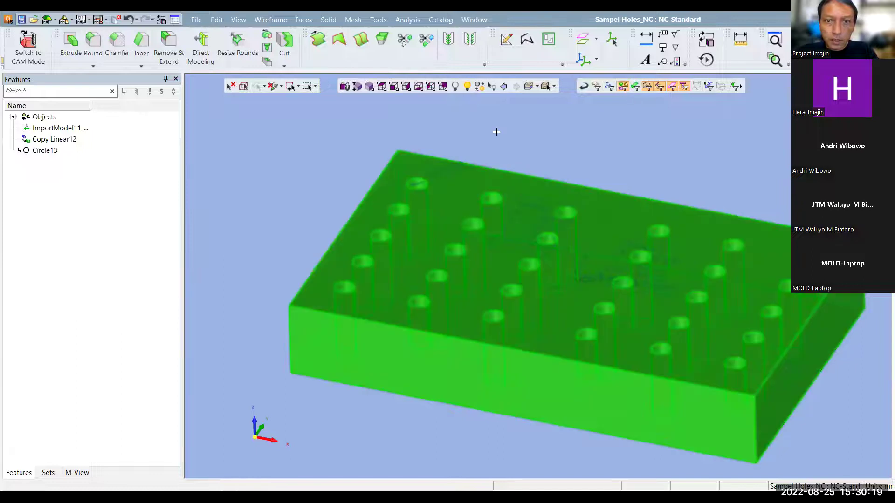
left_click(496, 132)
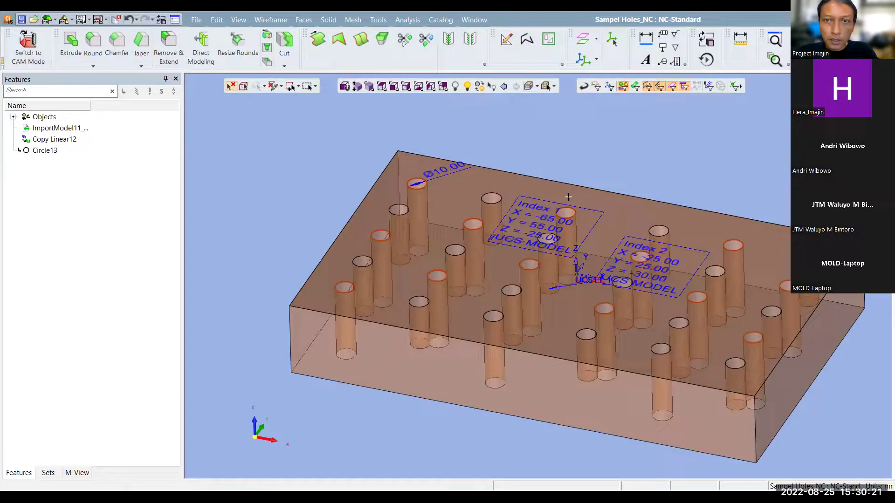
left_click(568, 197)
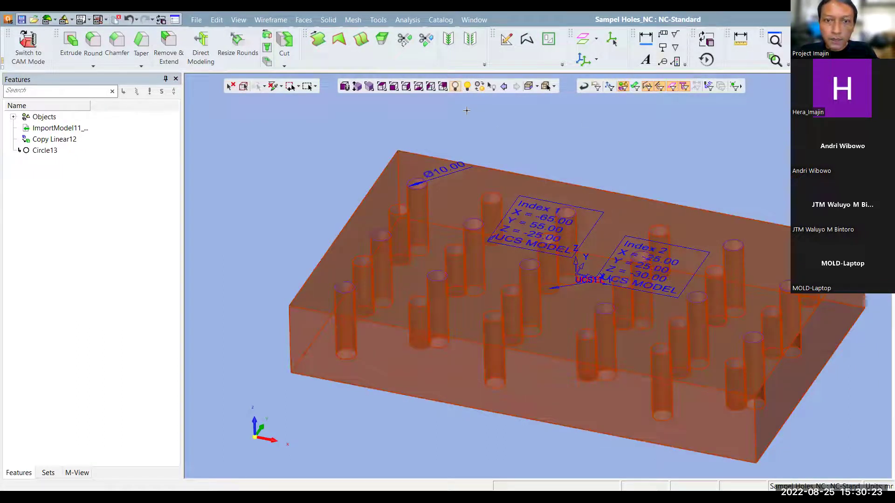
left_click(499, 188)
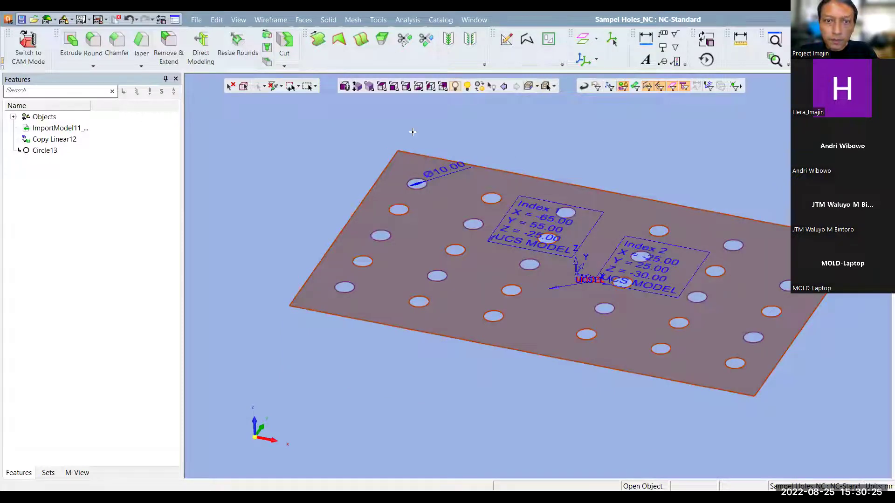
left_click(28, 46)
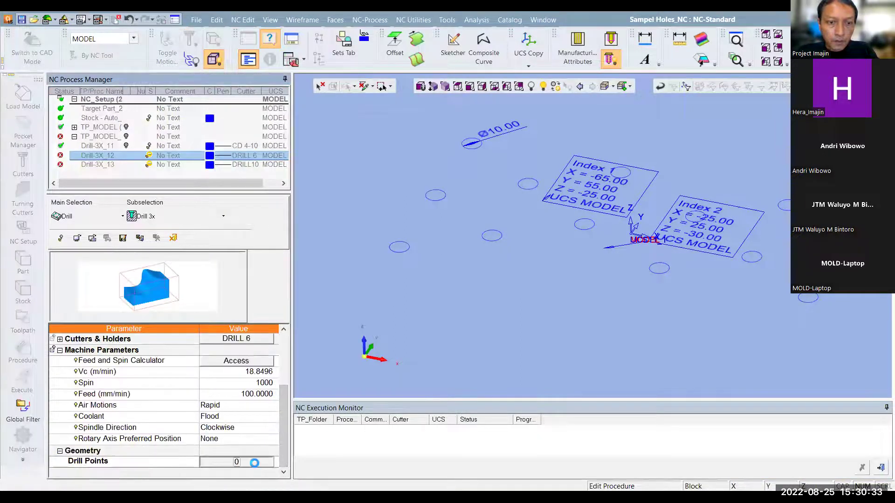
Pick the hole centres as Drill-3X_12 drill points, set Global Depth 45, and calculate.
left_click(332, 86)
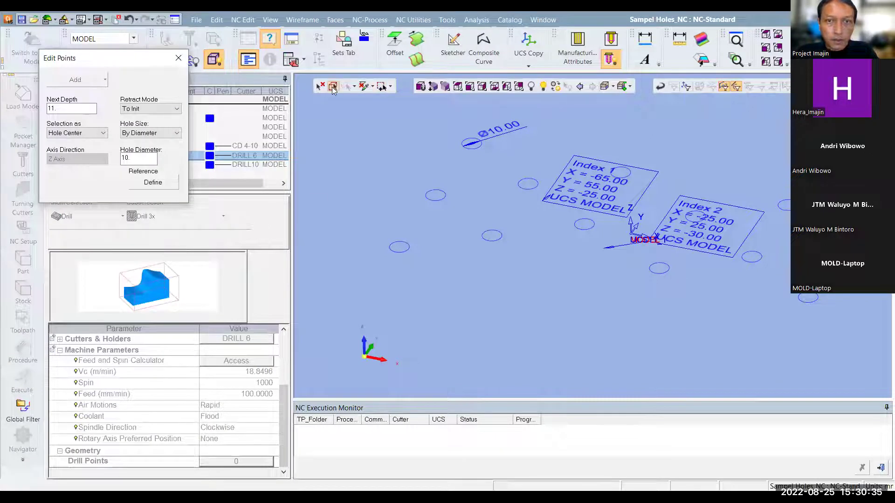
middle_click(366, 182)
scroll(245, 372, "up", 2)
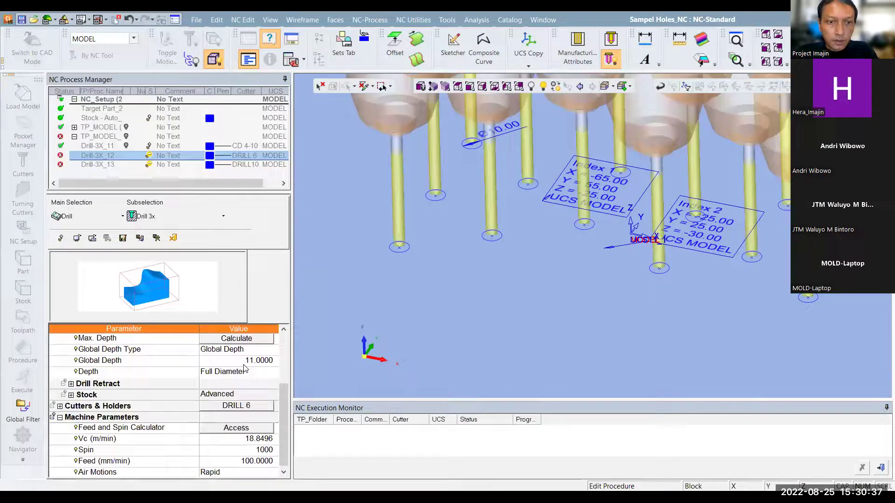
scroll(243, 386, "up", 1)
left_click(229, 404)
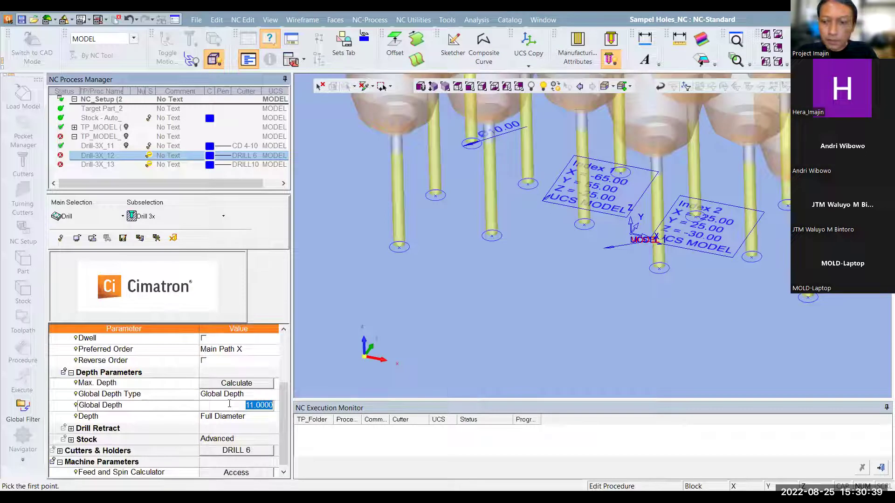
type("40")
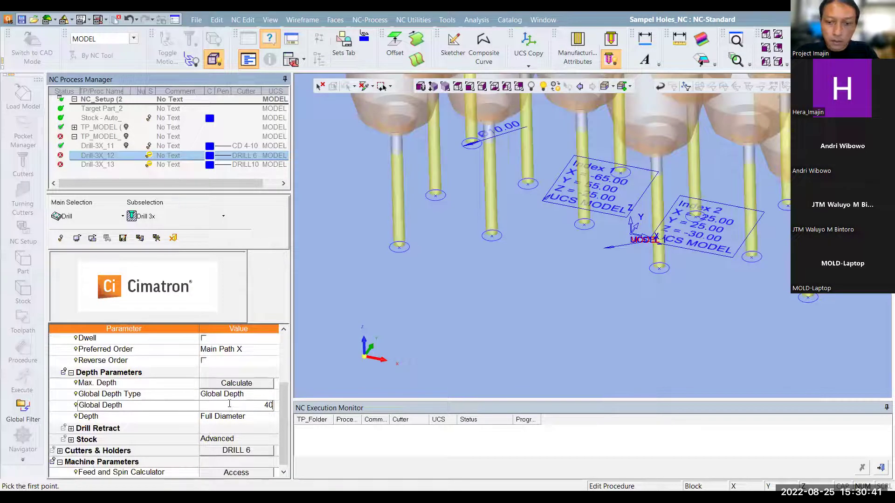
key("Return")
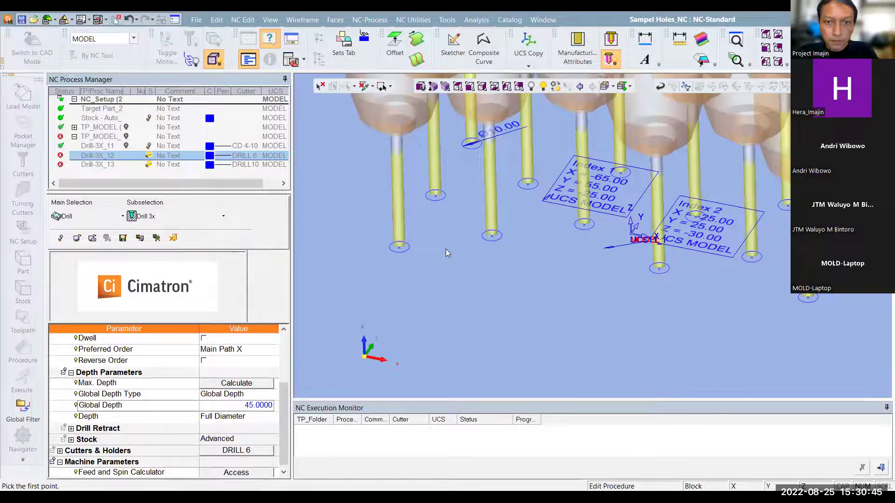
middle_click(446, 252)
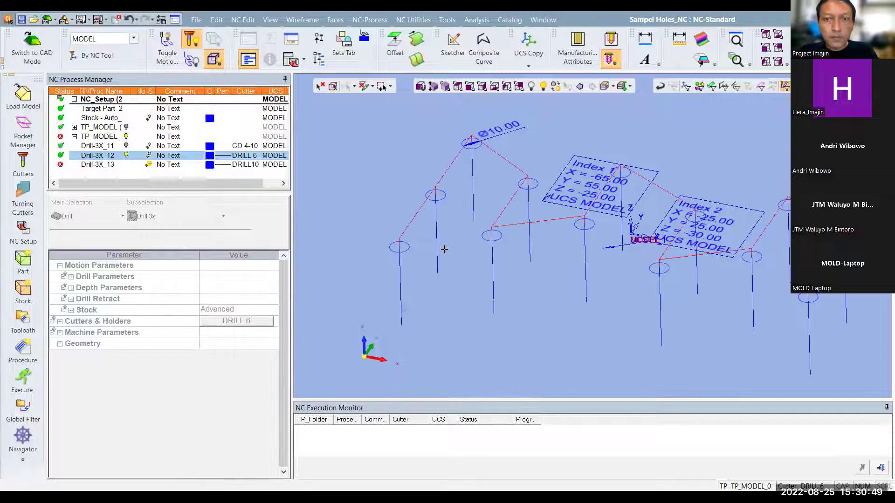
Pick the 13 hole centres as drill points for Drill-3X_13.
left_click(107, 165)
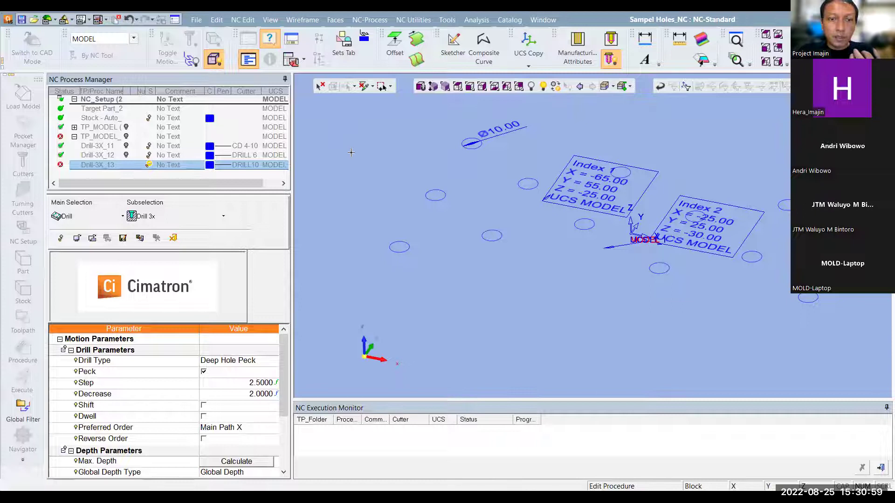
scroll(232, 359, "down", 1)
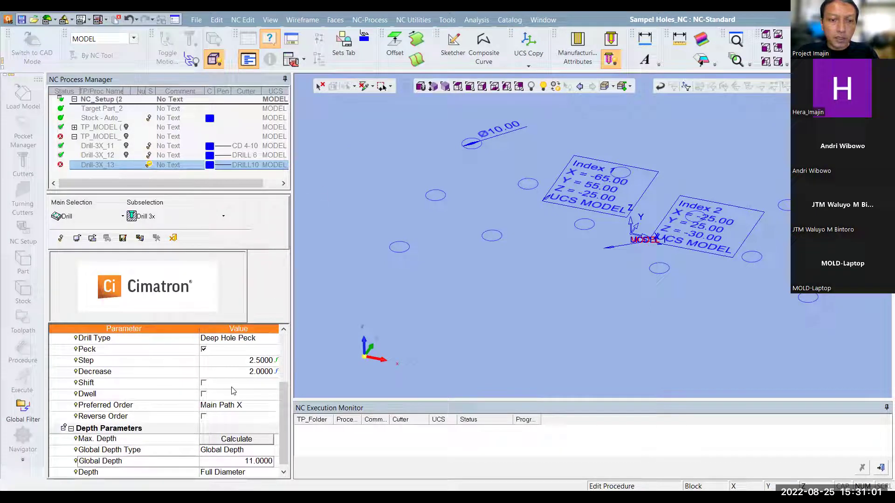
scroll(235, 420, "up", 5)
left_click(236, 461)
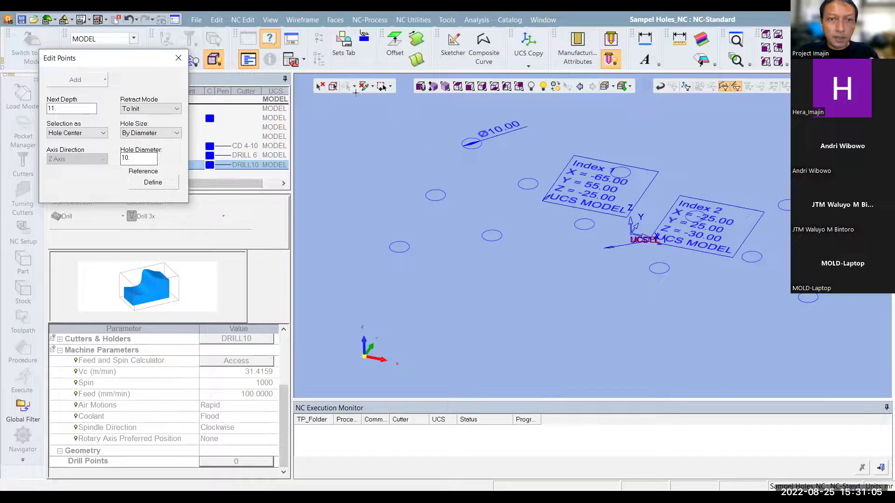
left_click(332, 86)
middle_click(376, 174)
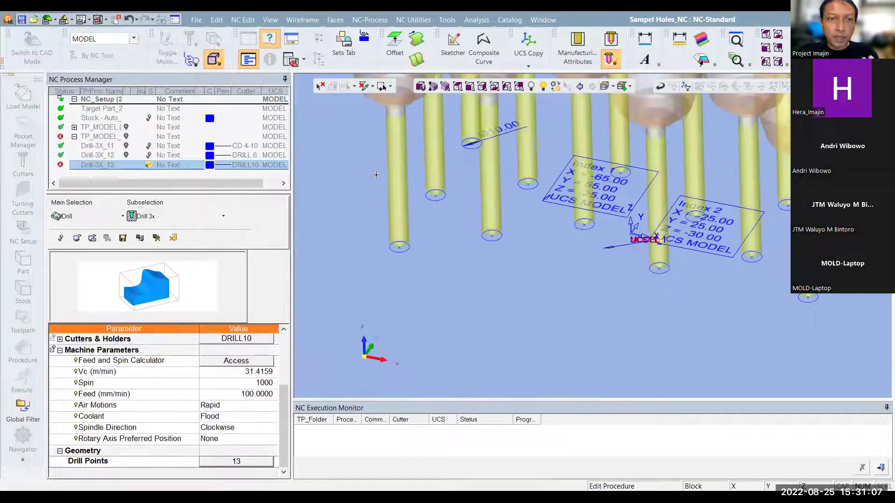
Set Drill-3X_13's Global Depth to 45 and calculate the procedure.
scroll(240, 373, "down", 3)
scroll(239, 373, "down", 3)
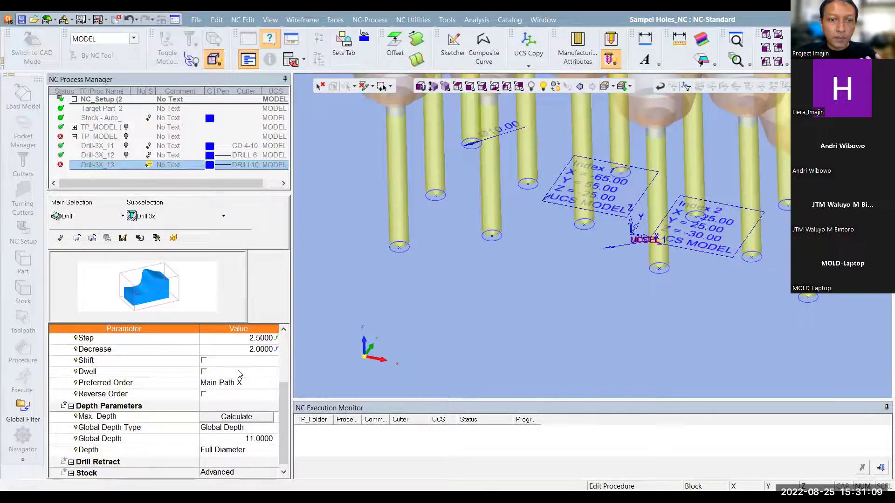
scroll(238, 395, "down", 1)
key("Tab")
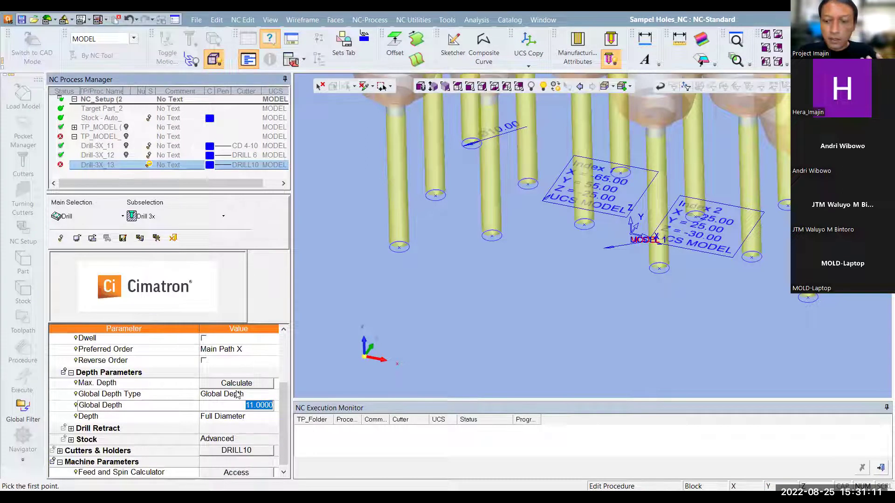
type("45")
key("Tab")
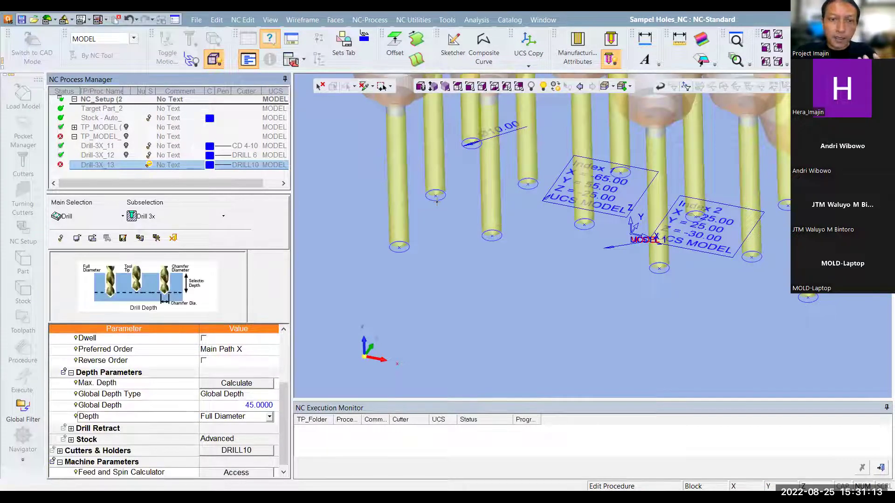
middle_click(456, 215)
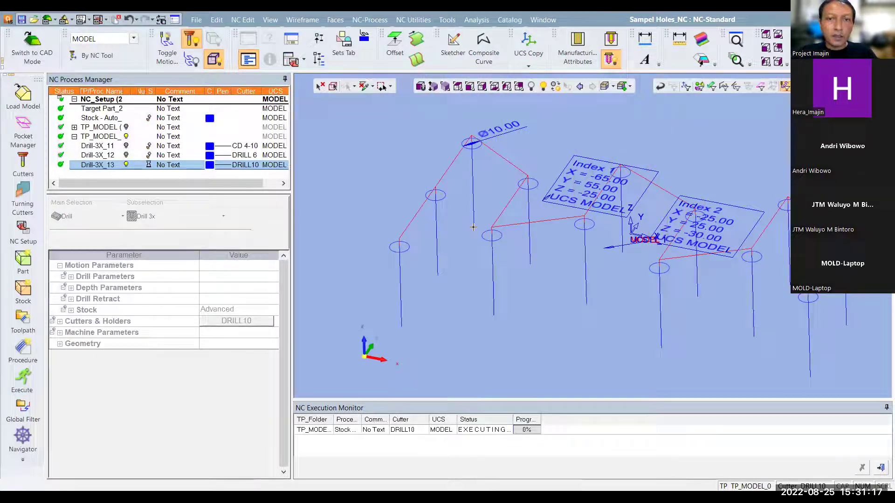
Collapse the drilling toolpath, show the stock block, and begin a new toolpath.
left_click(543, 19)
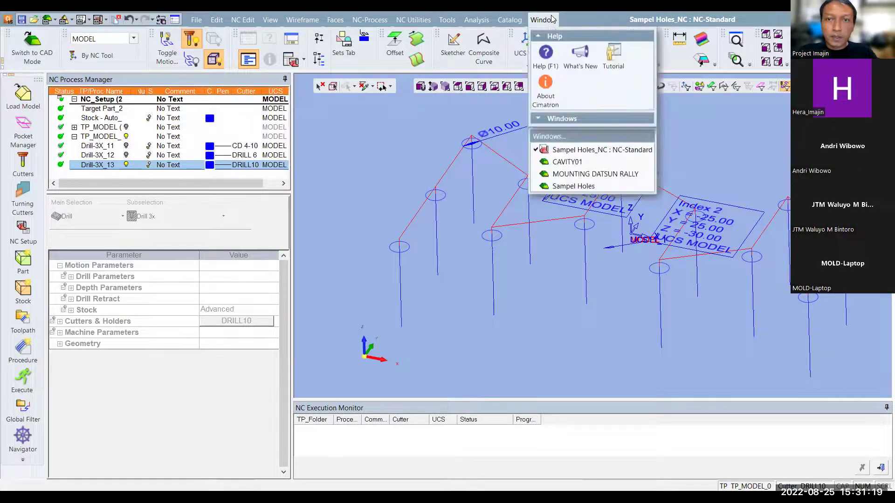
left_click(433, 121)
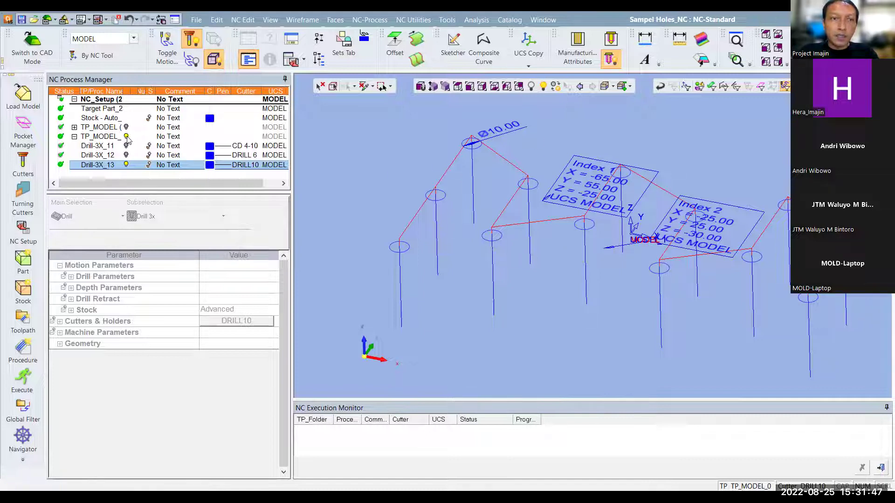
left_click(74, 137)
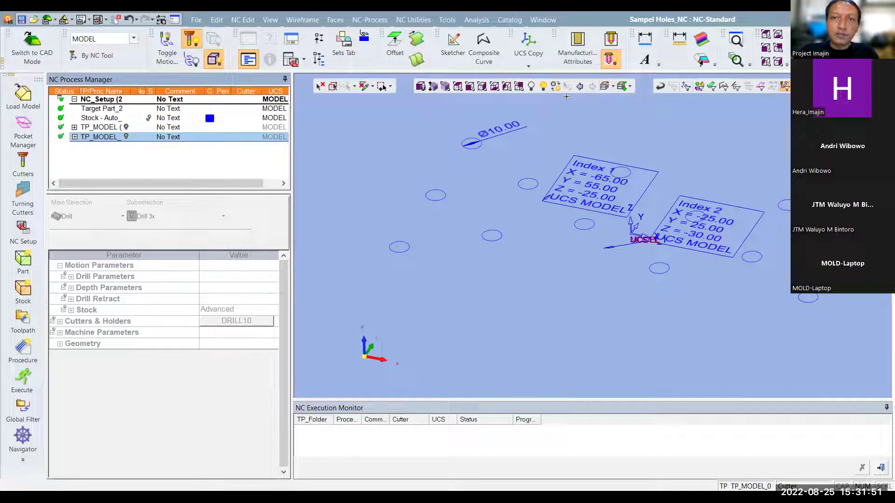
left_click(543, 87)
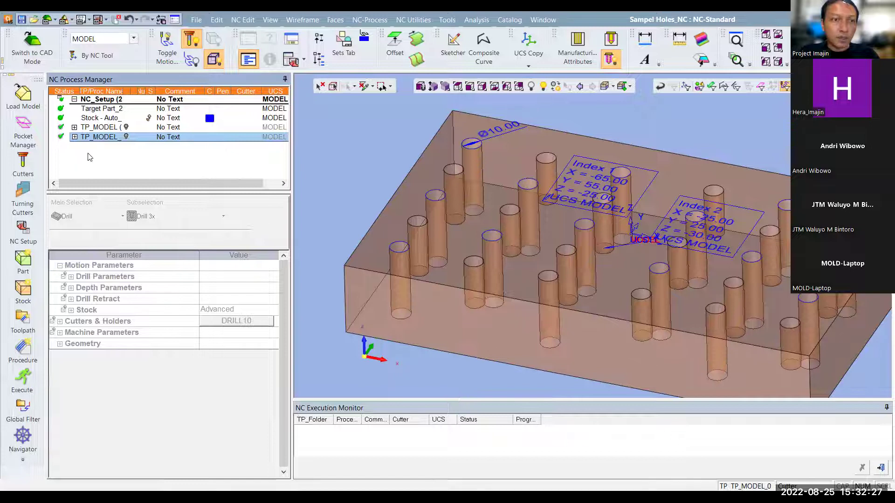
left_click(23, 319)
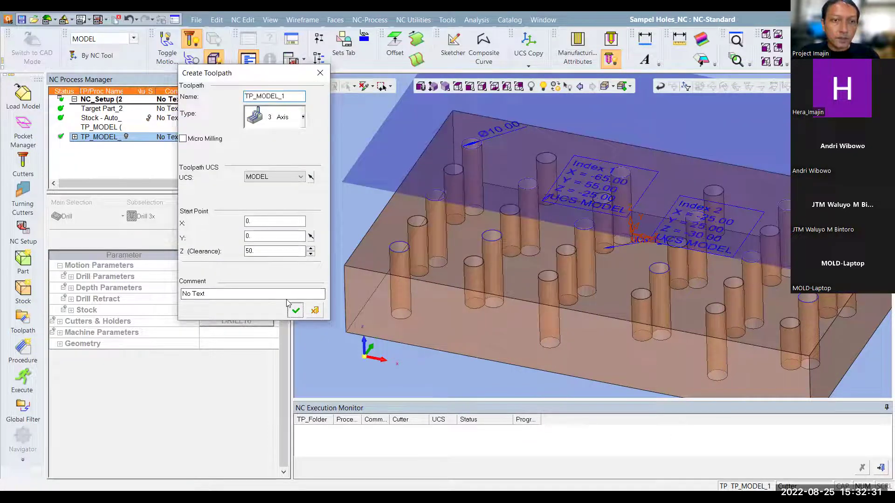
Create toolpath TP_MODEL_1 with an Automated Drill 3x procedure, viewed isometrically.
left_click(296, 310)
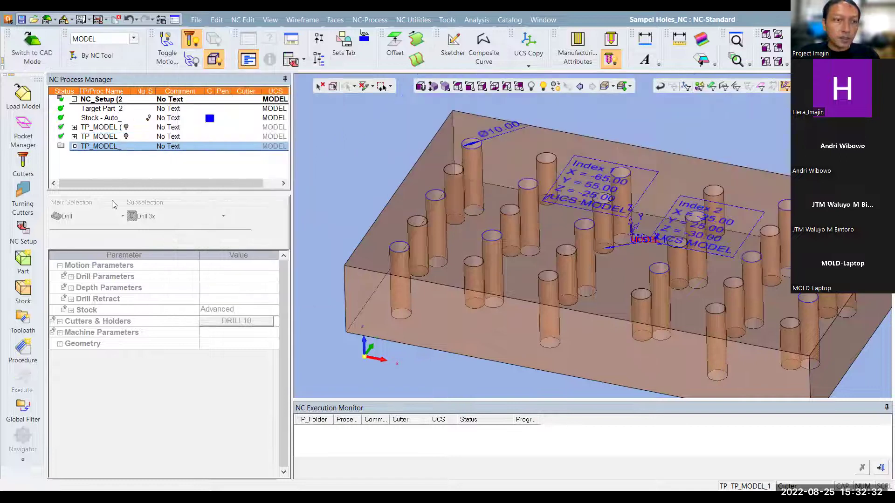
left_click(24, 351)
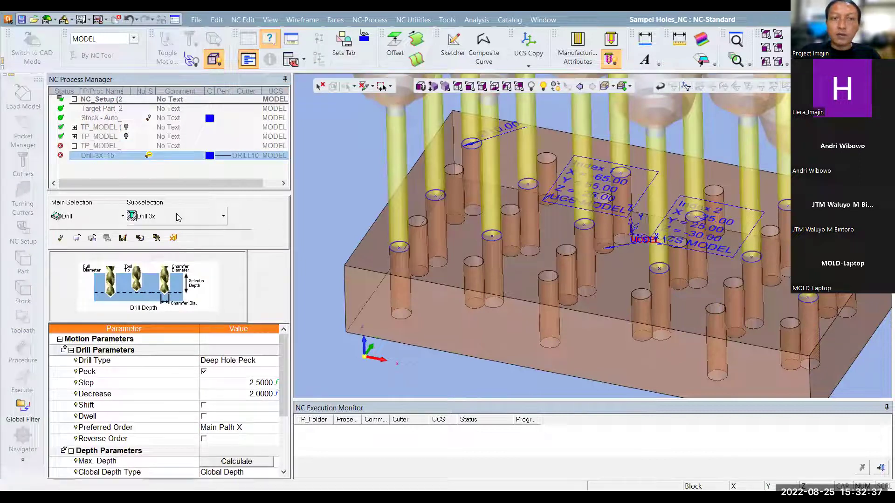
left_click(178, 217)
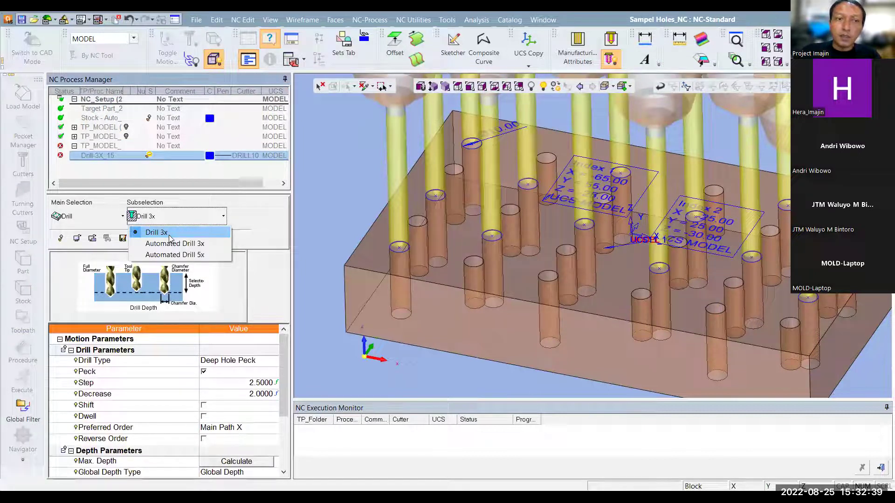
left_click(189, 244)
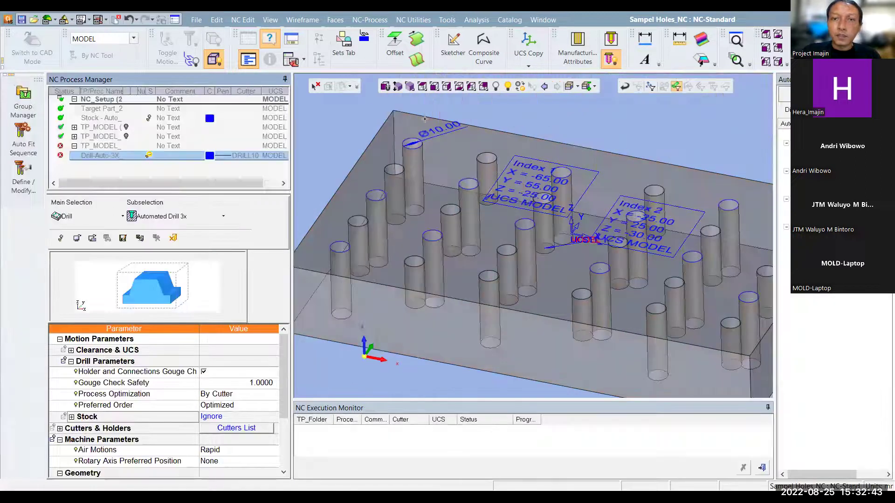
left_click(408, 87)
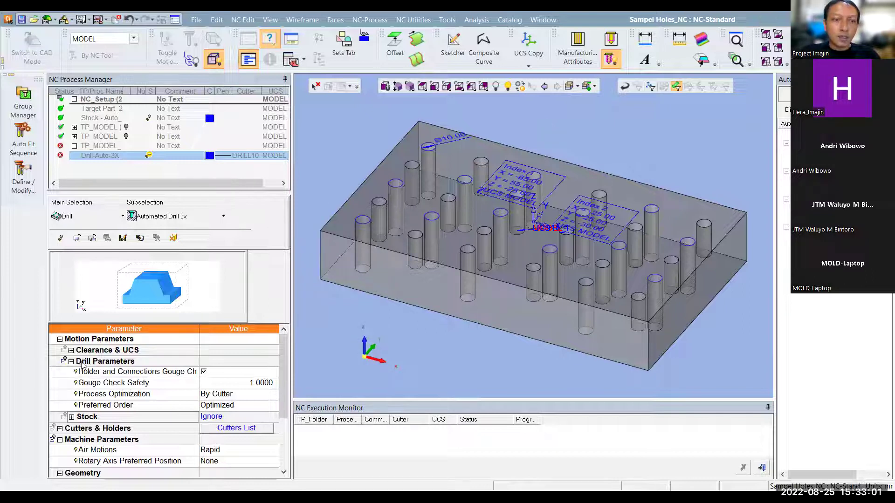
Use all 51 displayed surfaces as Drill-Auto-3X part surfaces and exit the procedure.
left_click(71, 362)
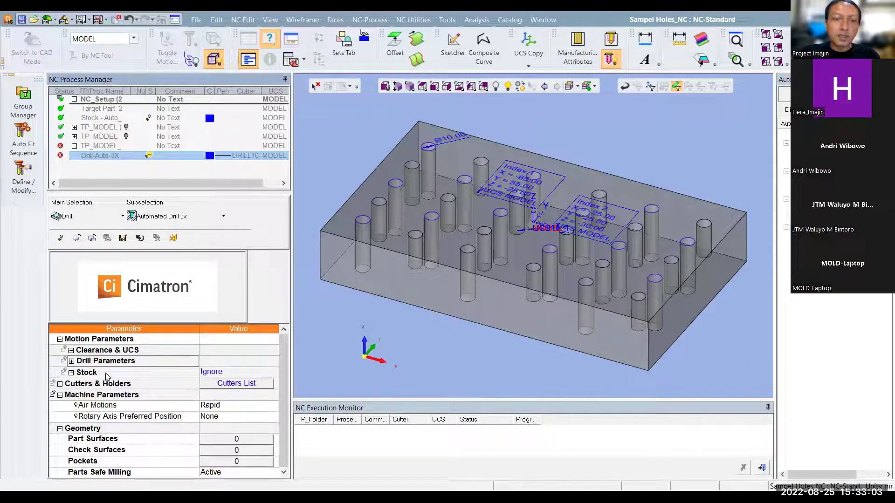
scroll(155, 401, "down", 1)
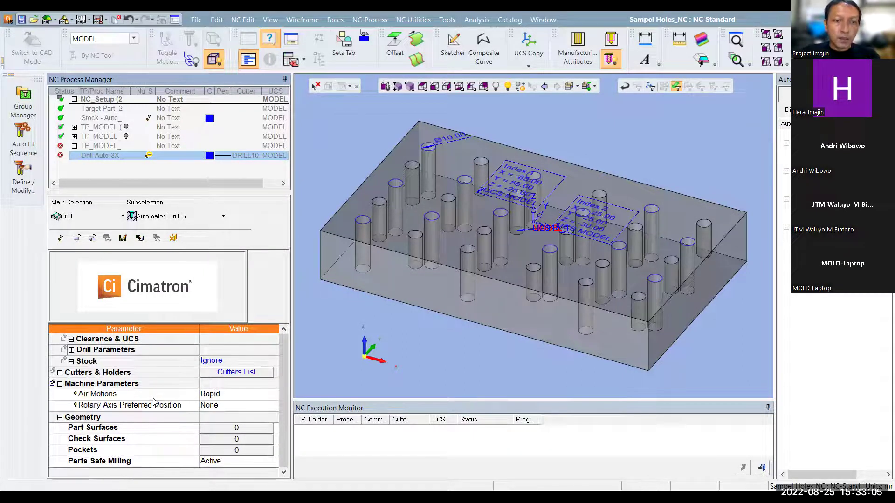
mouse_move(306, 223)
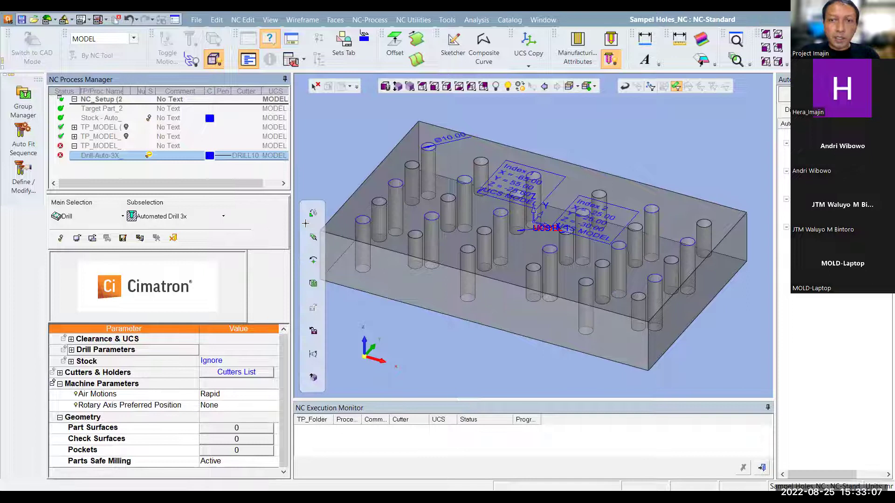
left_click(313, 331)
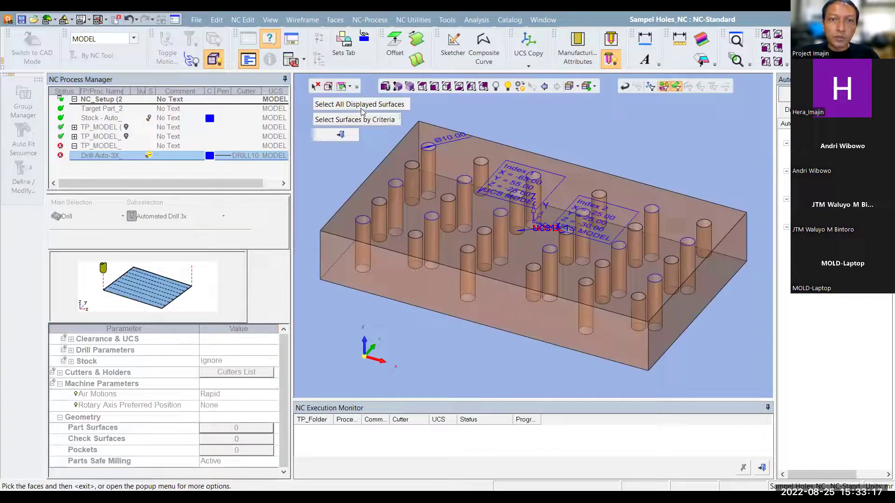
middle_click(512, 119)
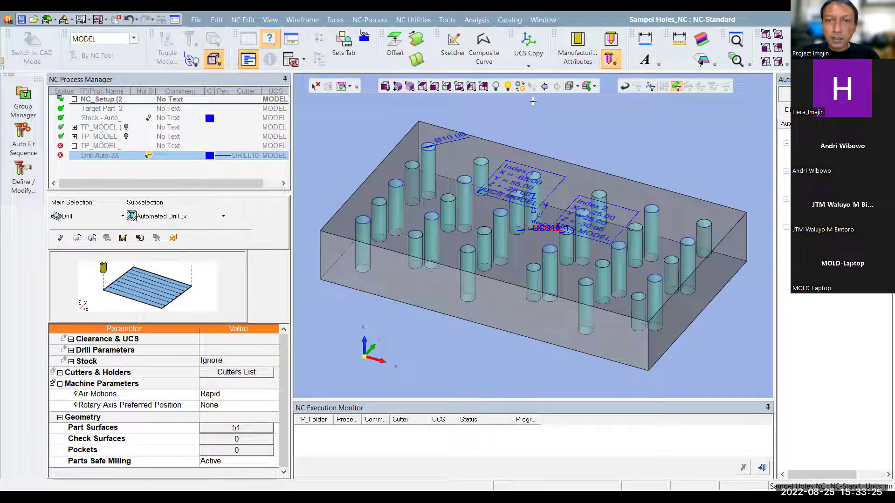
middle_click(513, 119)
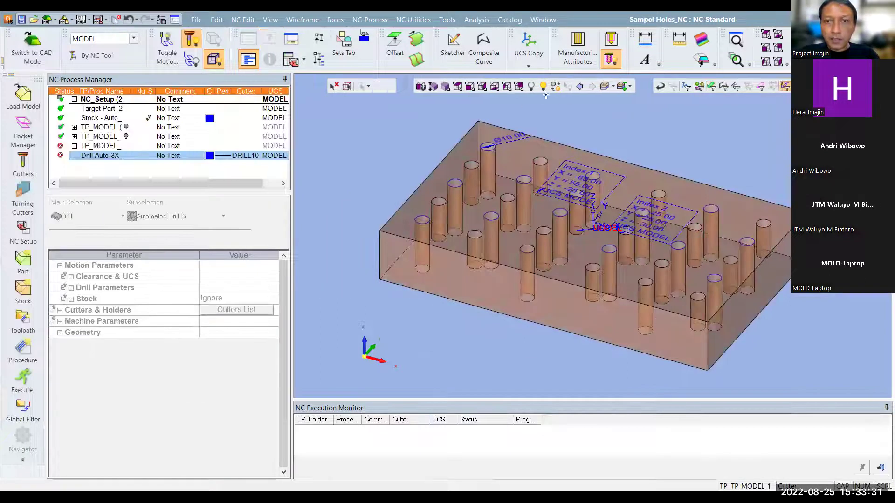
Hide the UCS annotations and reselect all 52 displayed surfaces as Drill-Auto-3X part surfaces.
left_click(640, 171)
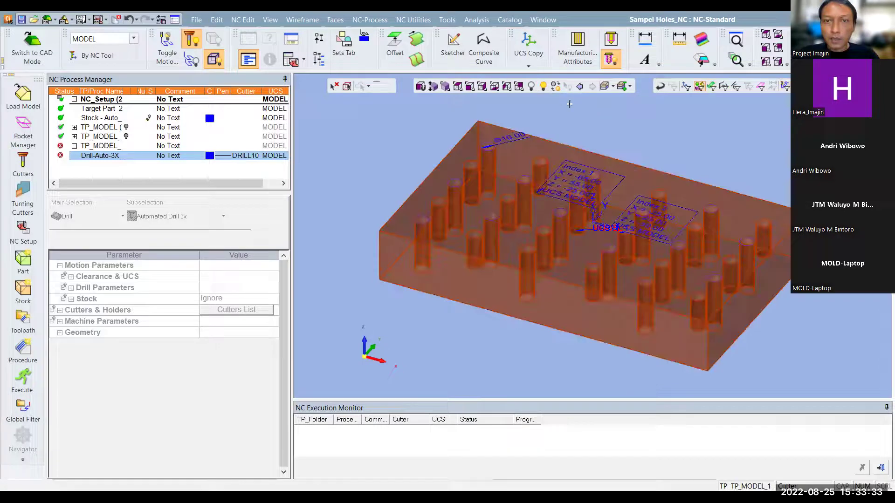
left_click(557, 87)
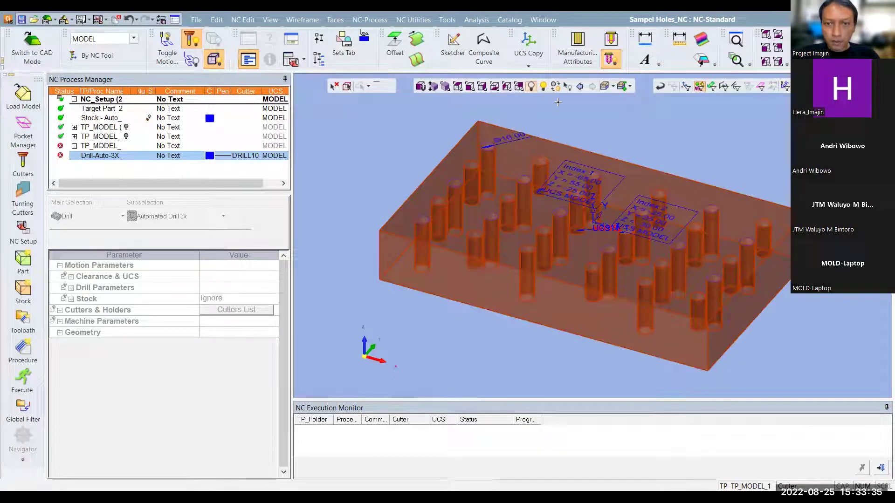
double_click(97, 156)
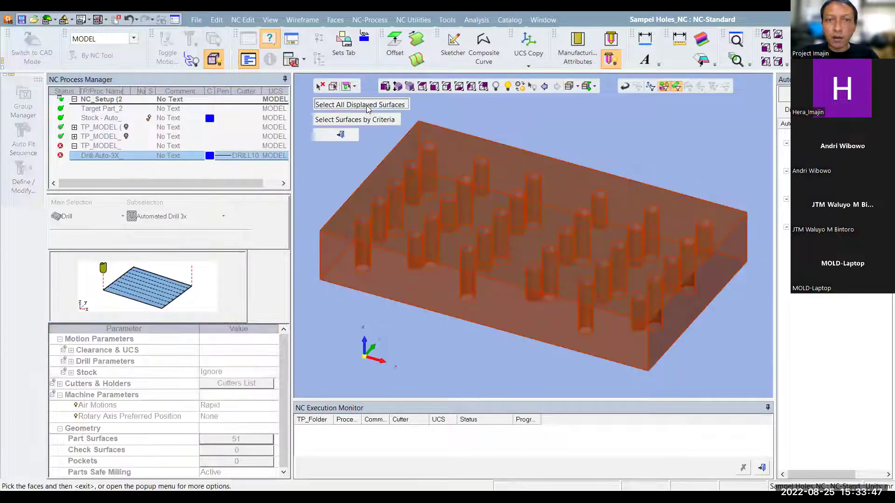
middle_click(350, 154)
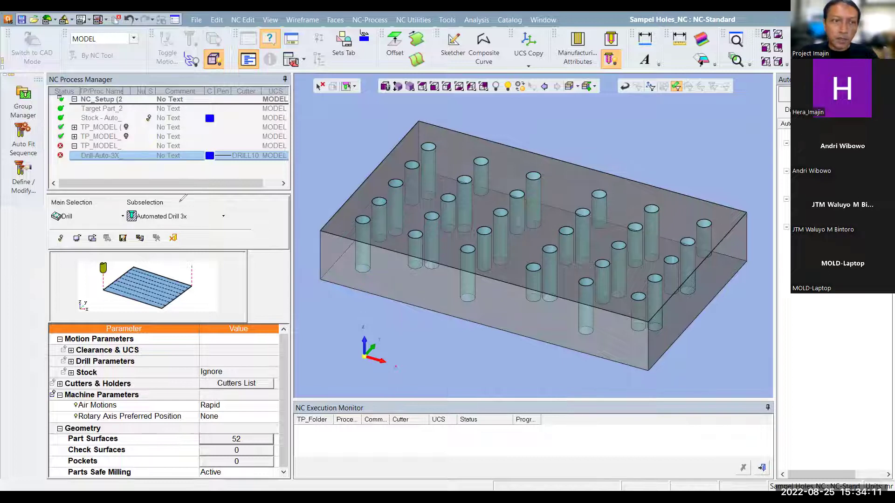
In Group Manager, pick a reference hole, select its similar holes, and auto-group them.
mouse_move(146, 196)
left_mouse_down()
mouse_move(45, 108)
mouse_move(49, 131)
mouse_move(68, 107)
left_mouse_up()
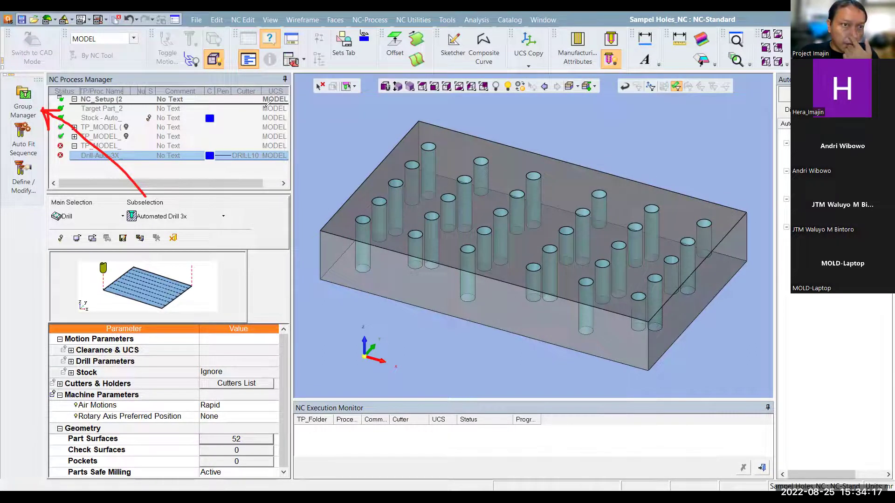
left_click(24, 95)
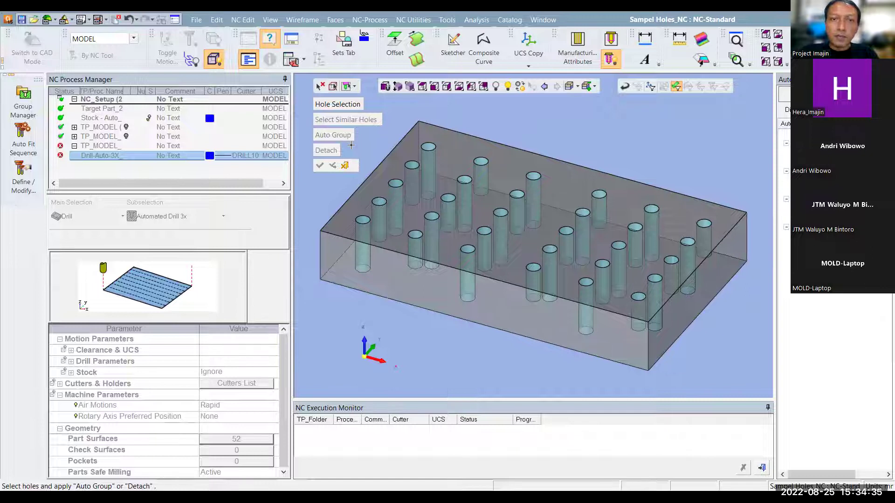
left_click(424, 147)
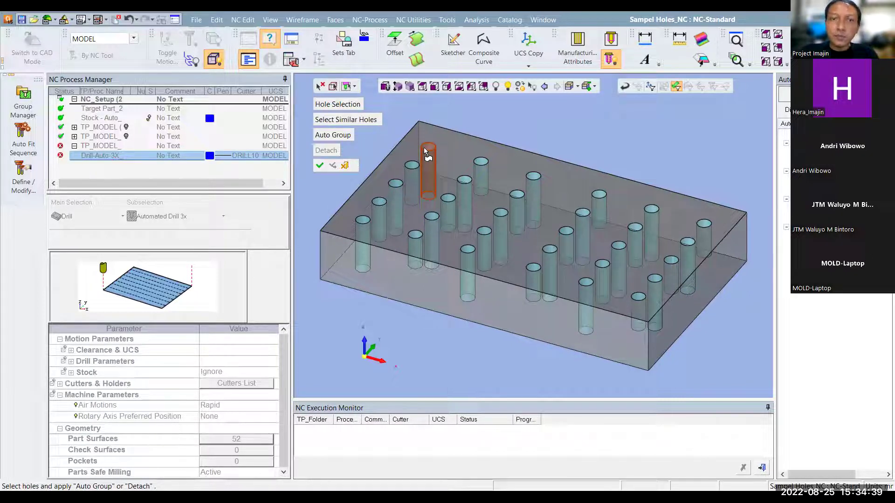
left_click(367, 123)
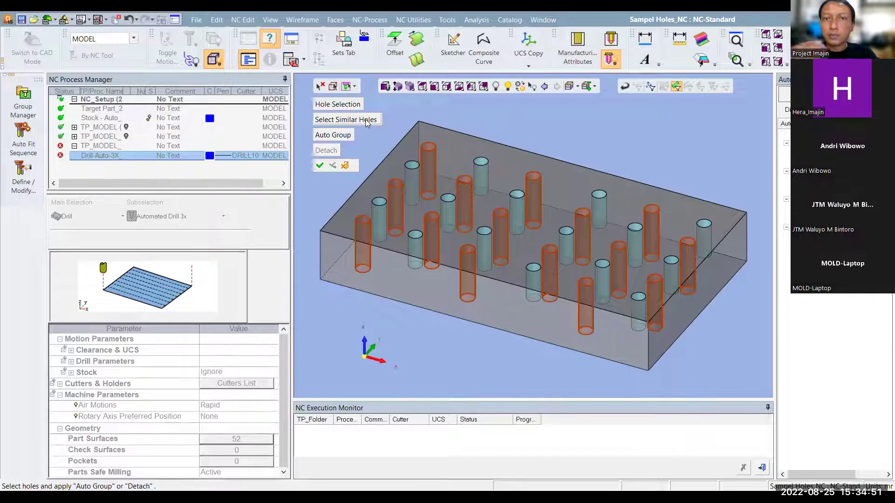
left_click(348, 136)
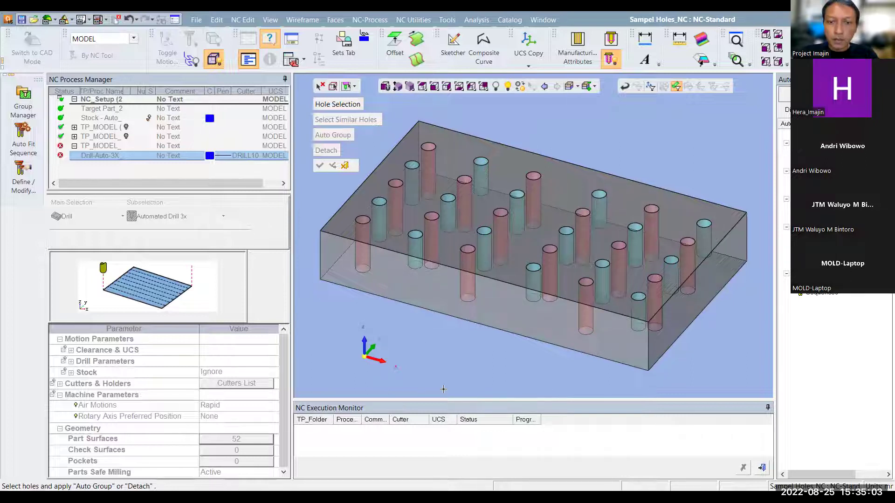
Select every hole on the plate and auto-group them by type.
left_click_drag(791, 305, 708, 357)
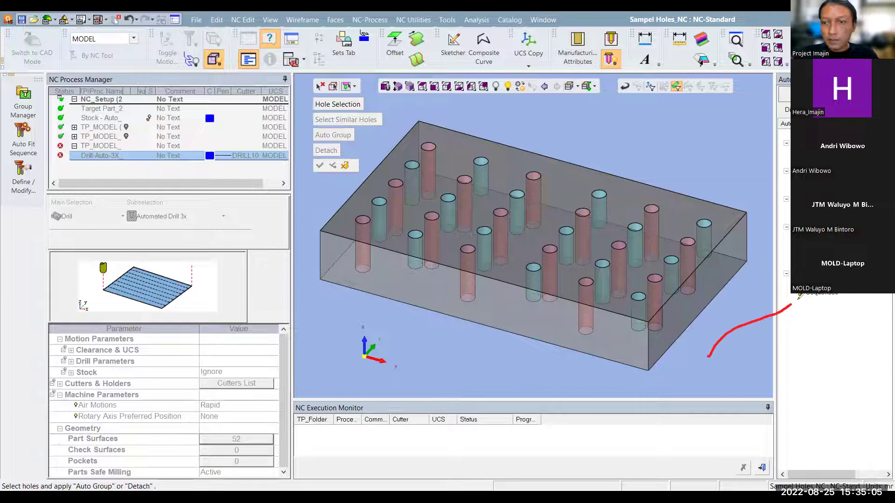
mouse_move(798, 298)
left_mouse_down()
mouse_move(771, 304)
mouse_move(801, 327)
left_mouse_up()
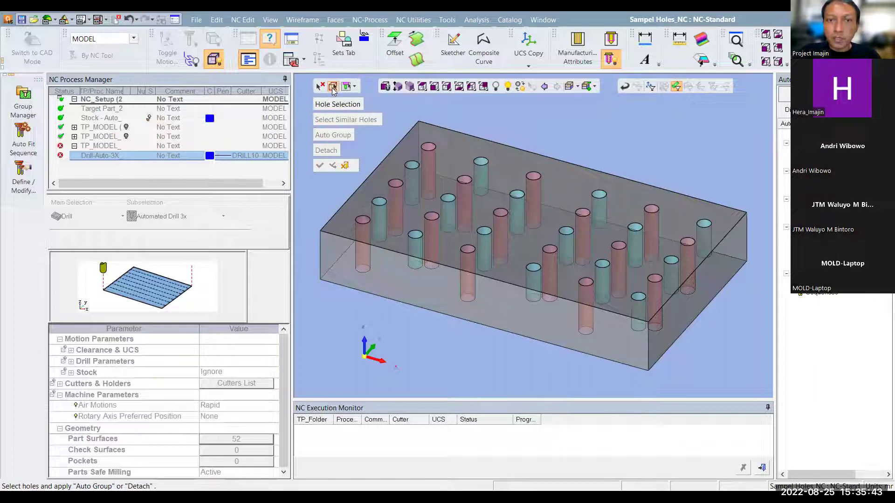
left_click(333, 87)
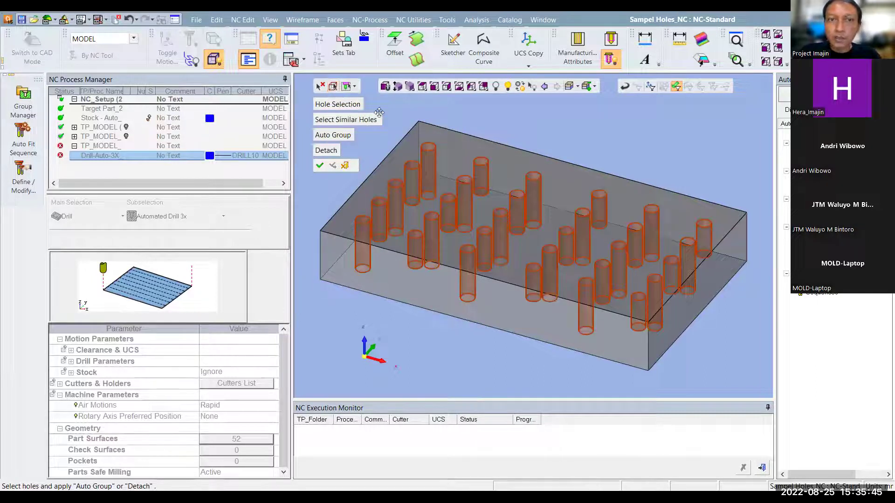
left_click(343, 139)
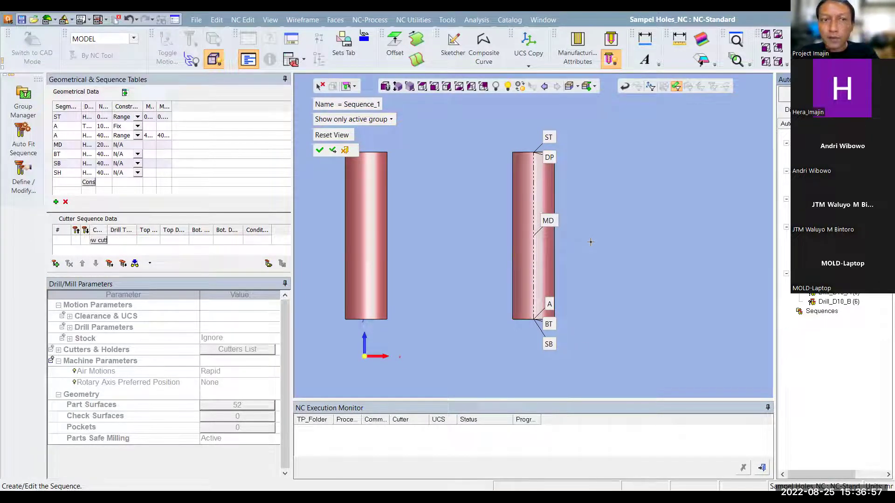
Widen the geometry table to read the 10.000 top diameter and enlarge the cutter sequence table.
left_click_drag(93, 106, 222, 107)
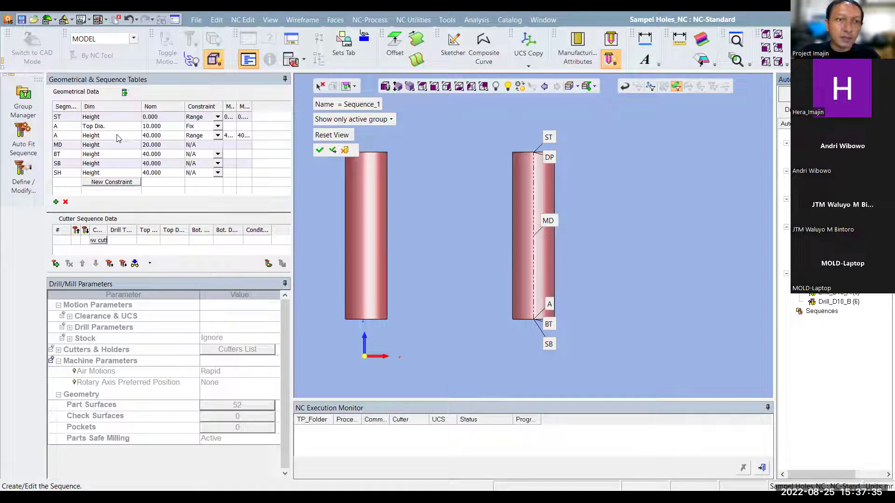
left_click(69, 128)
left_click(153, 126)
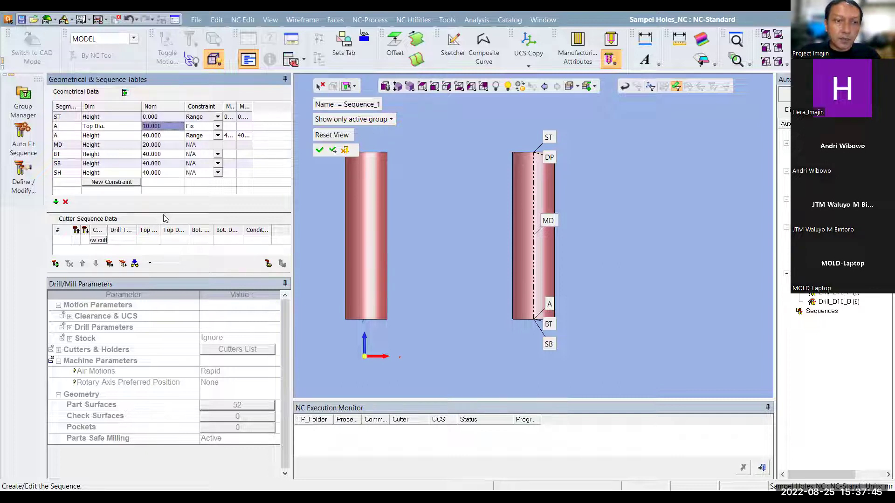
left_click_drag(162, 212, 163, 195)
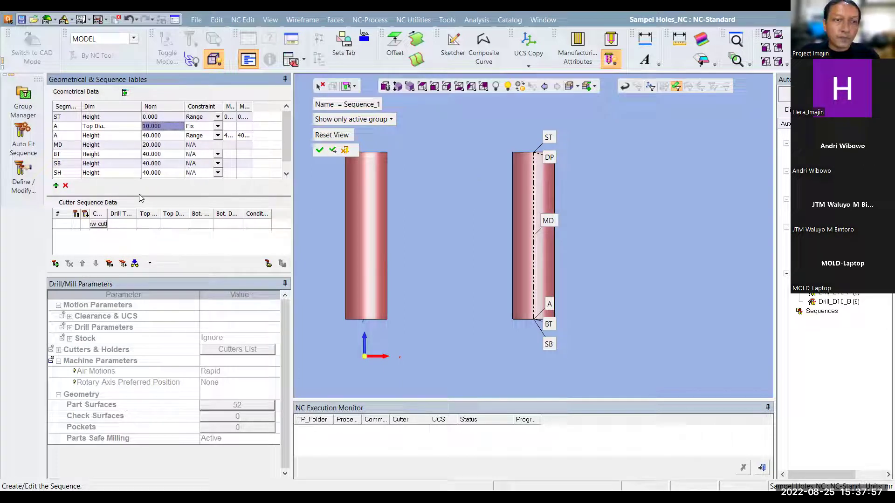
Assign the CD 4-10 center drill to the first cutter row as a Spot Drill.
double_click(103, 227)
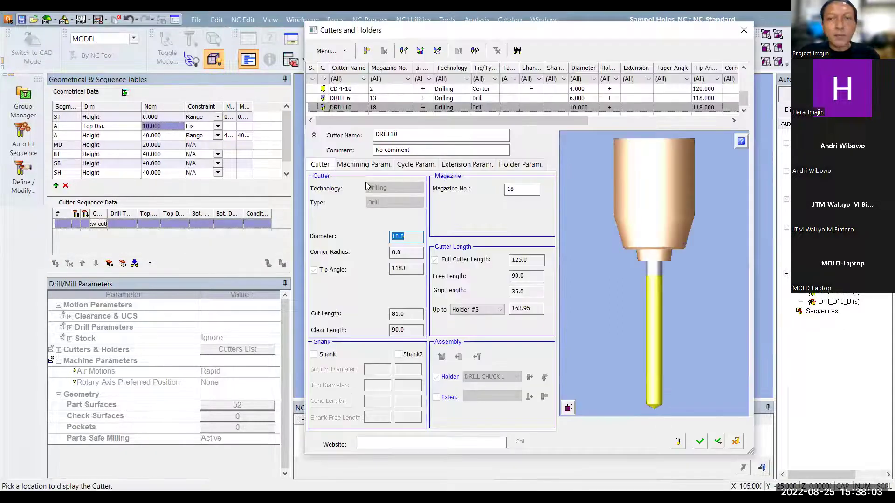
left_click(345, 98)
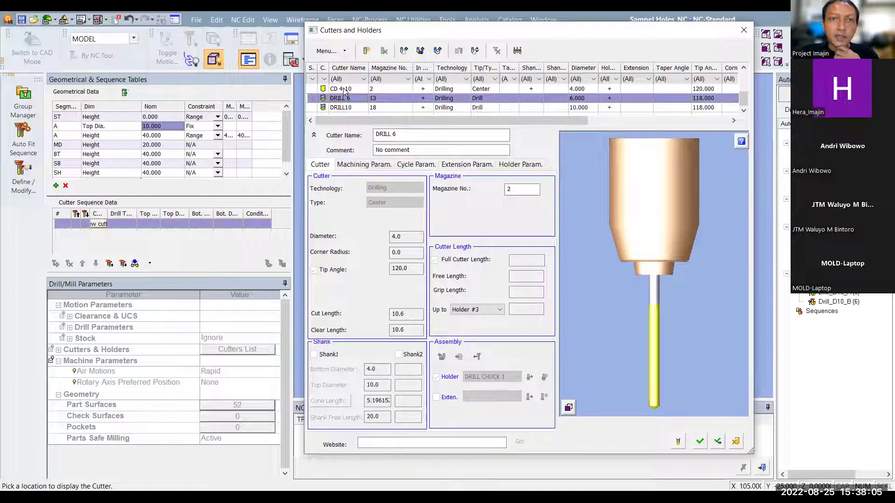
left_click(344, 89)
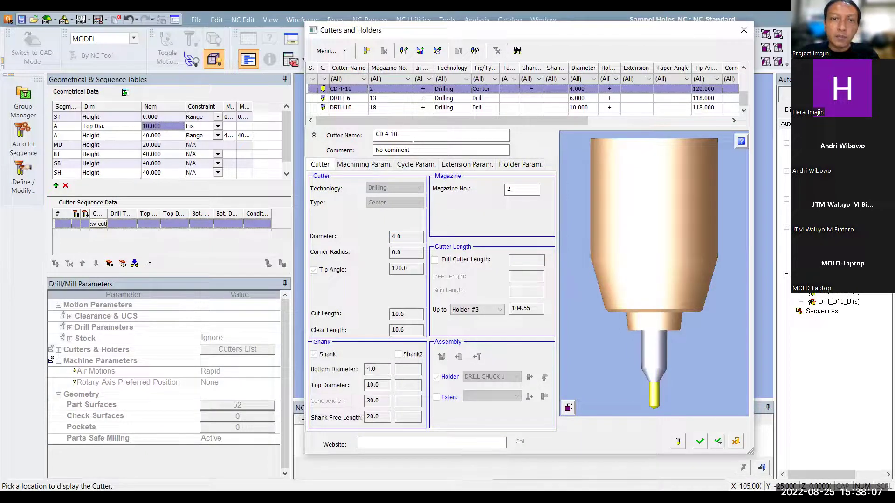
left_click(424, 166)
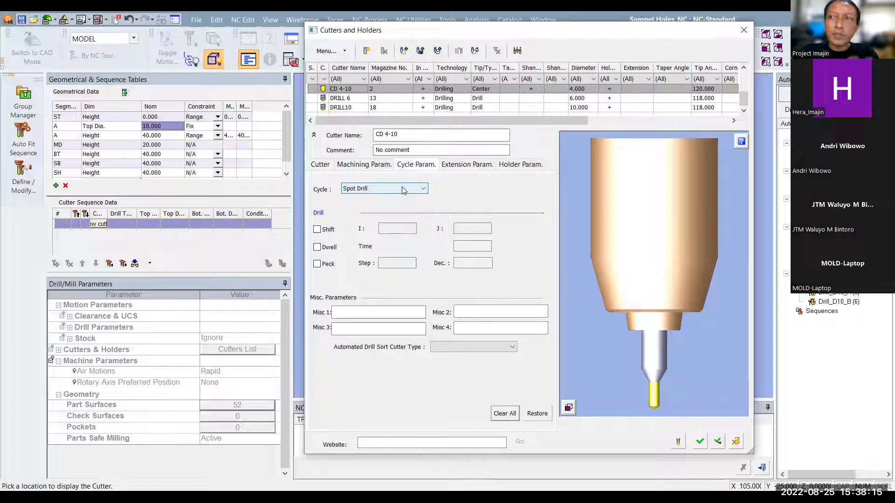
left_click(699, 441)
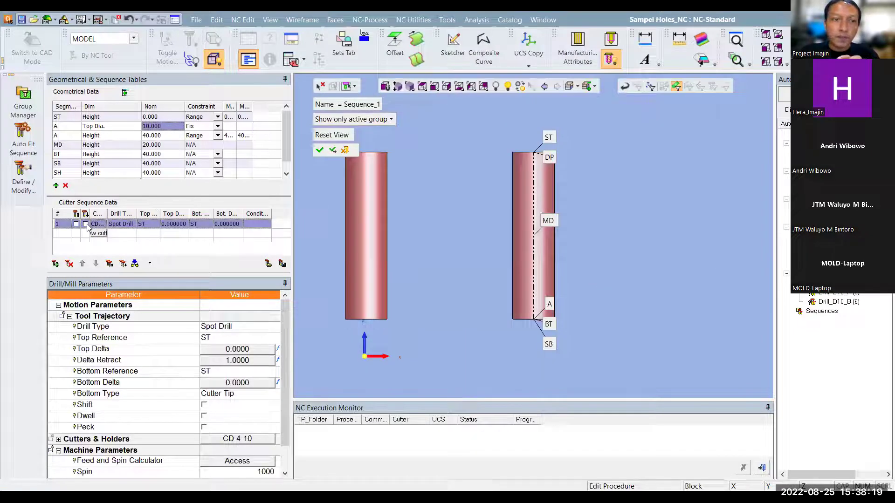
Preview the spot drill and apply only its machine parameters: spin 1000, feed 100.
left_click(85, 224)
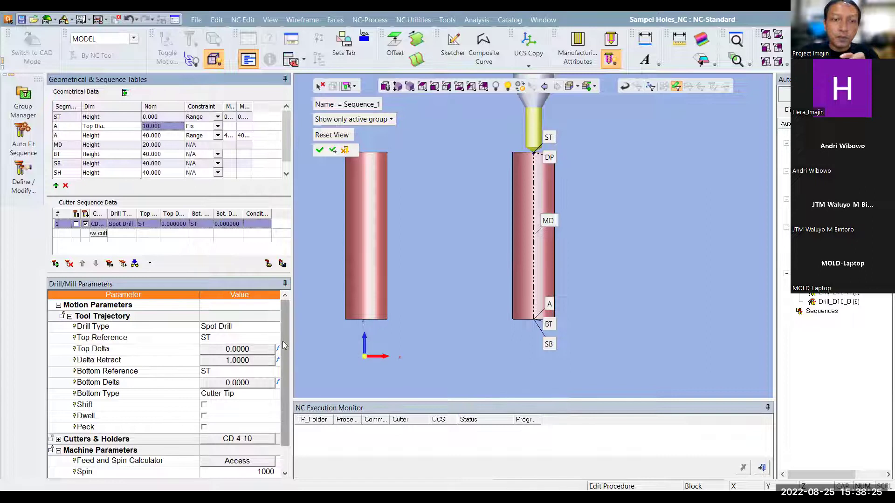
left_click_drag(280, 334, 281, 364)
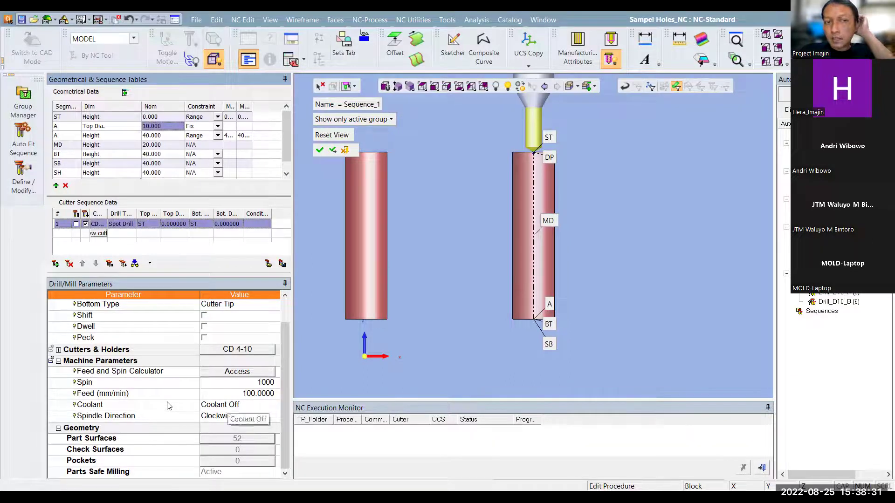
right_click(175, 391)
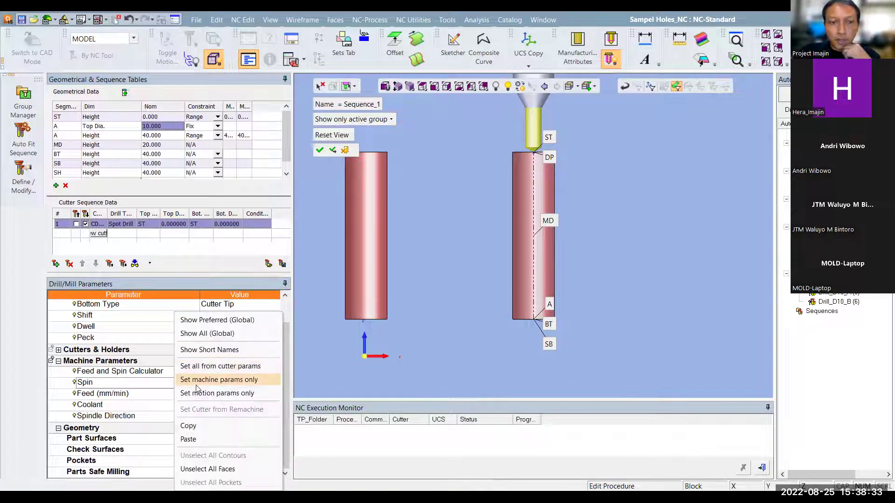
left_click(198, 380)
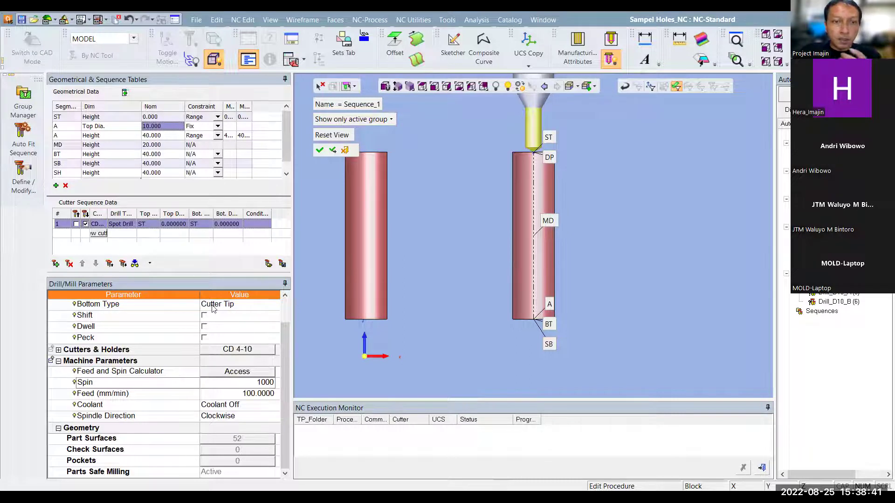
scroll(284, 322, "up", 2)
scroll(284, 323, "up", 1)
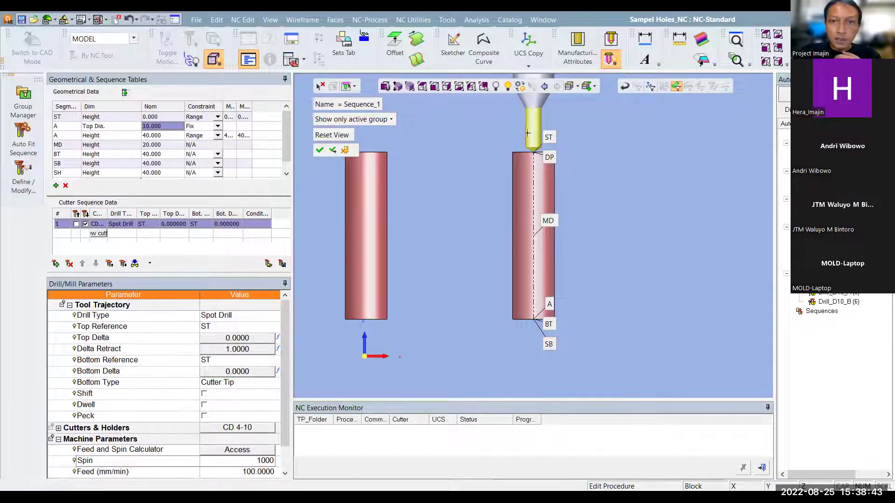
scroll(527, 132, "up", 5)
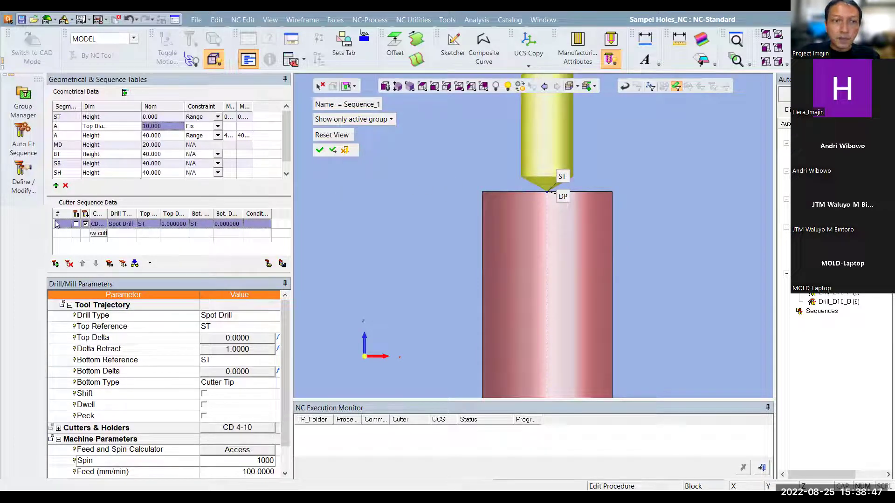
Toggle the tool preview and keep the top and bottom references at ST.
left_click(76, 224)
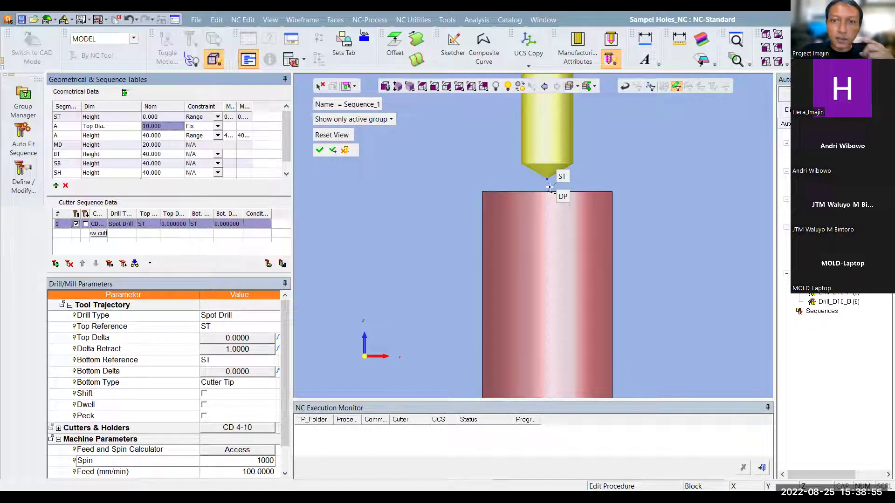
left_click(86, 225)
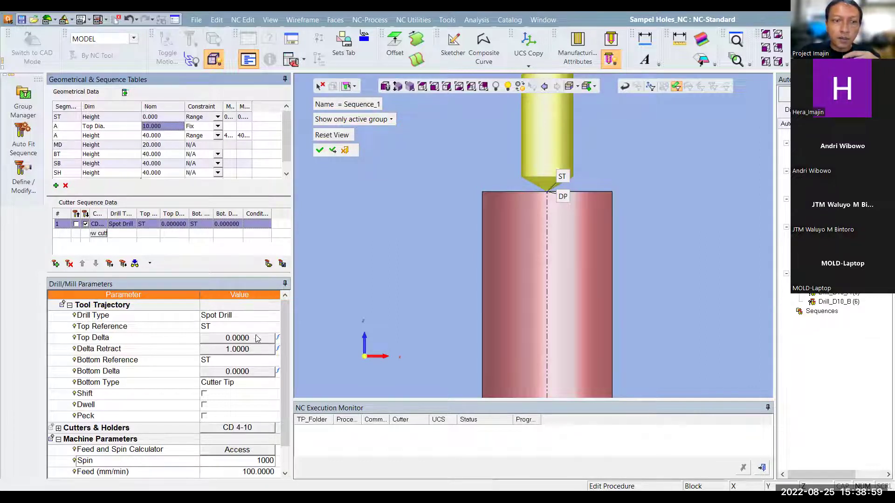
left_click(109, 329)
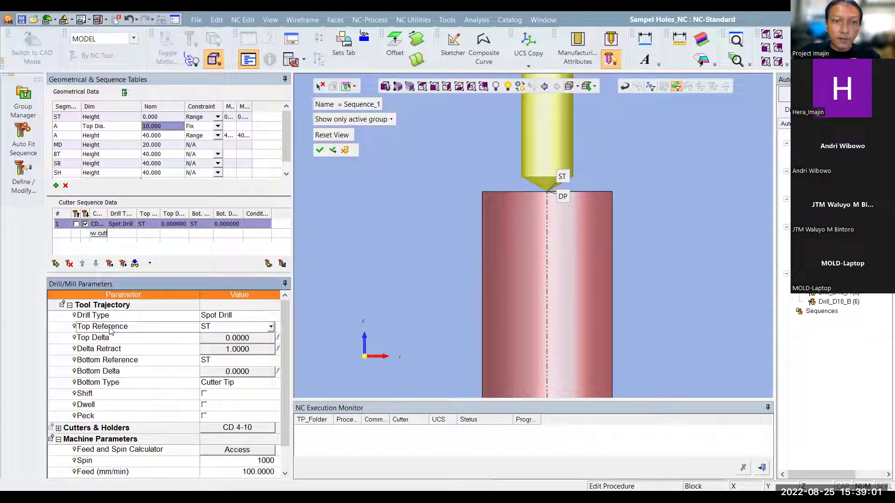
left_click(126, 362)
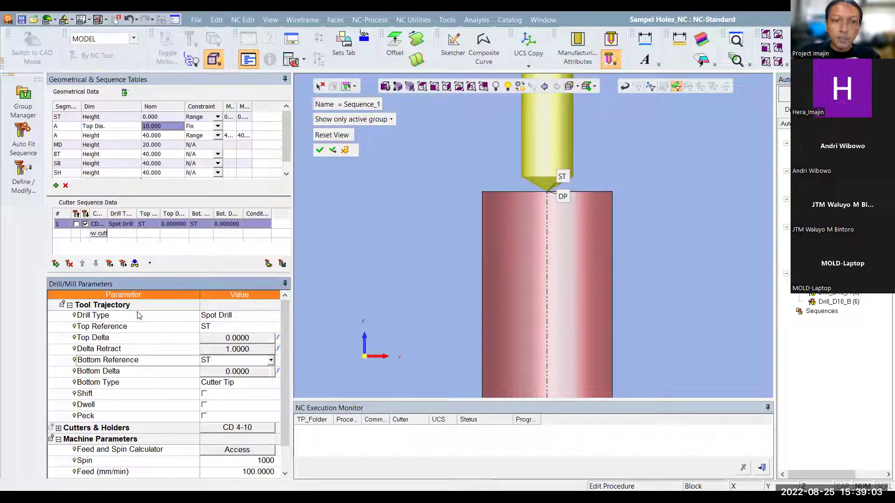
left_click(230, 360)
left_click(202, 364)
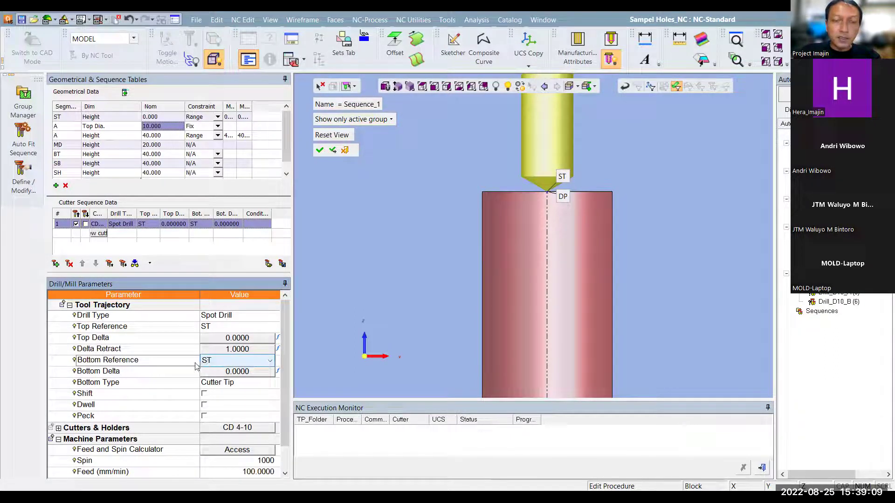
Set the spot drill's bottom delta to -4.
left_click(220, 373)
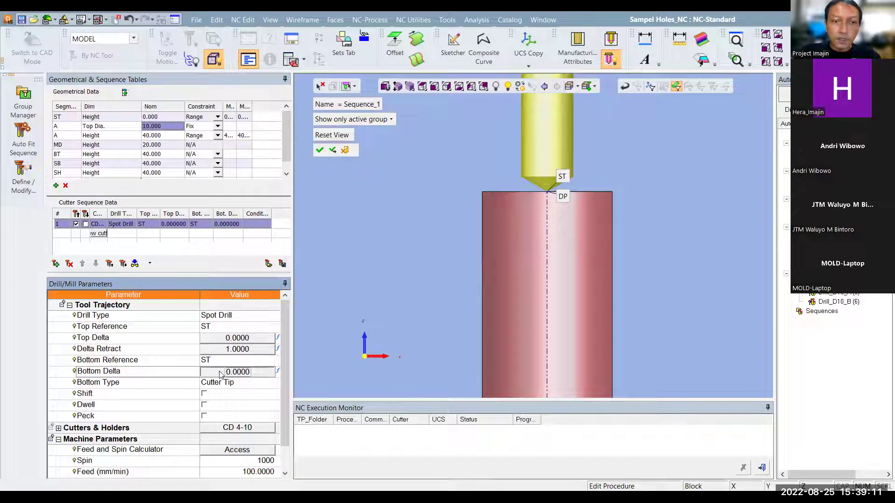
left_click(220, 373)
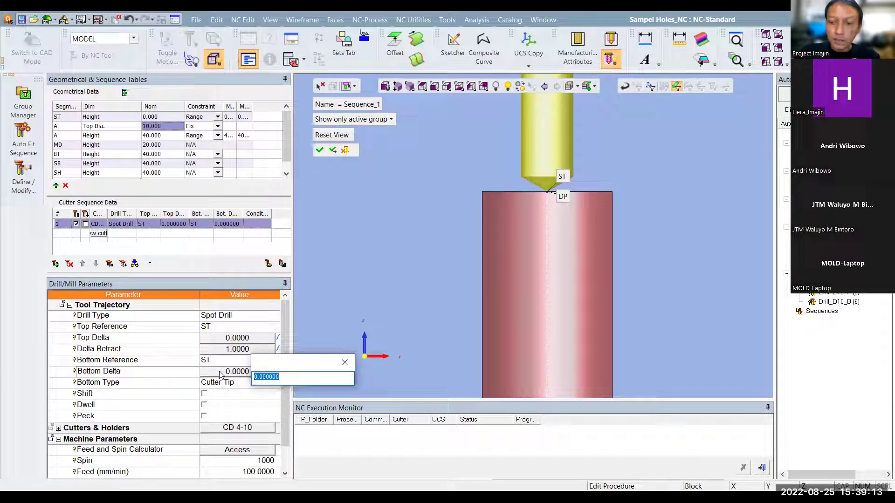
type("4")
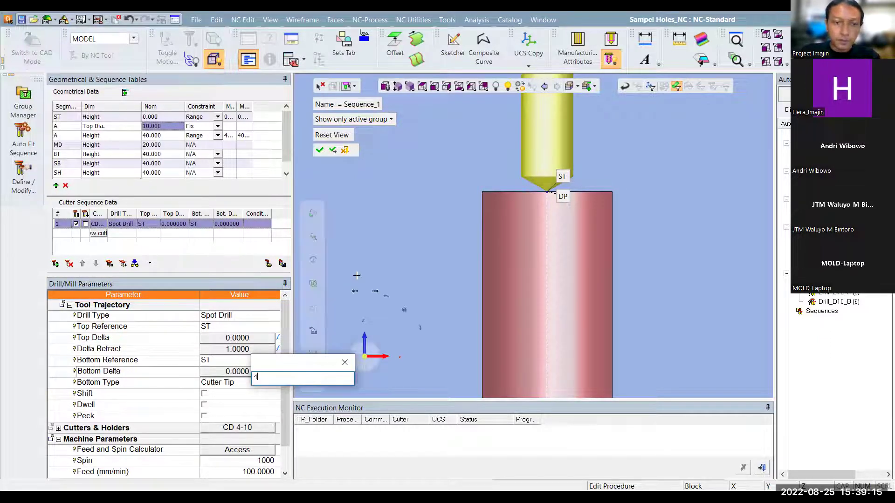
left_click(216, 363)
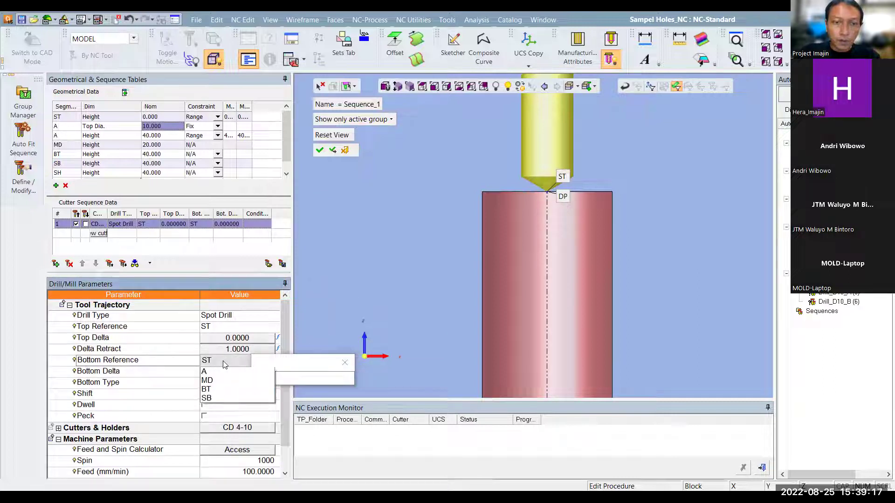
left_click(229, 363)
key("Return")
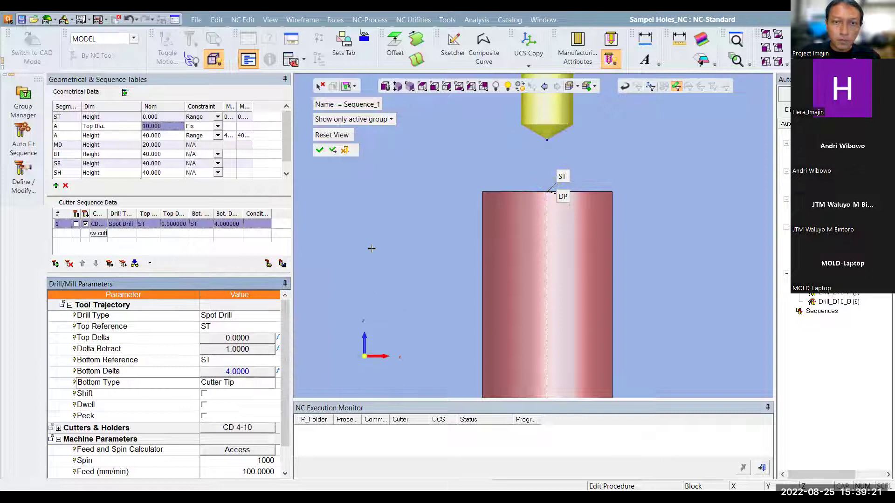
left_click(210, 376)
left_click(210, 375)
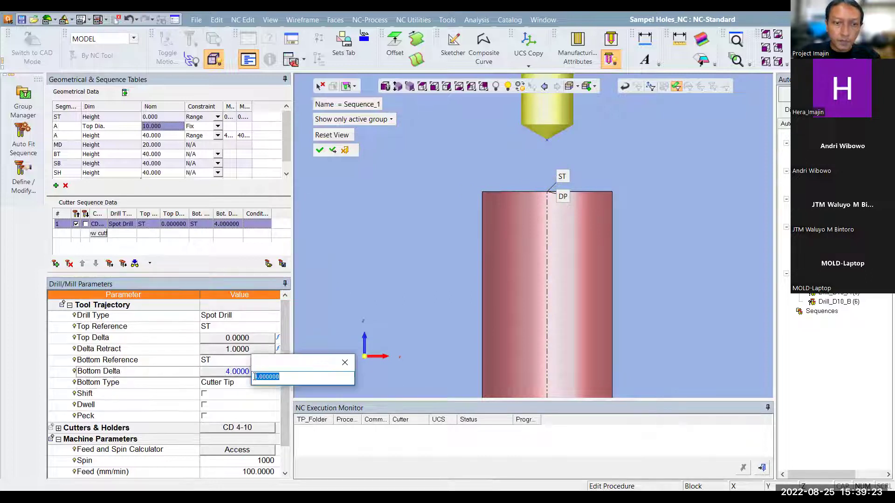
type("-4")
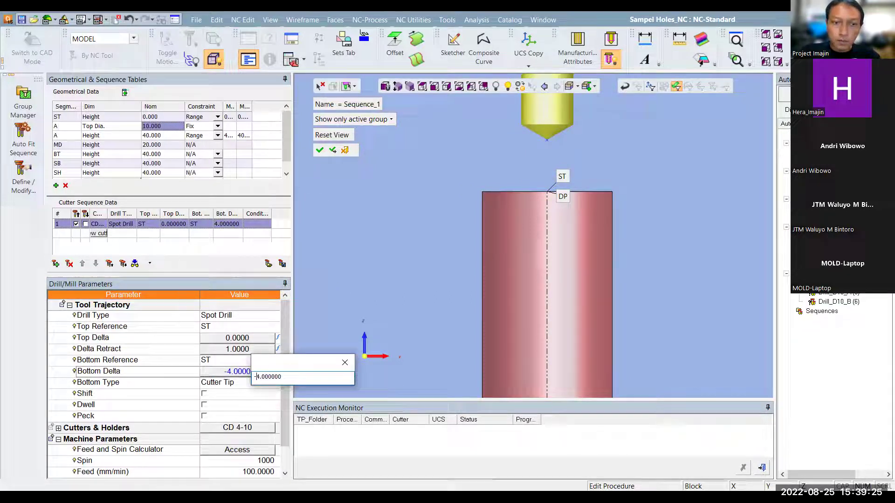
key("Return")
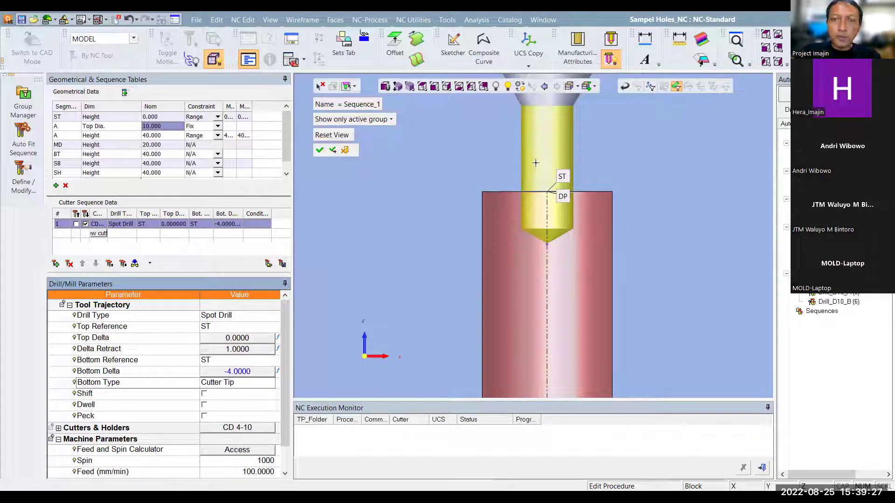
Orbit and zoom the view to check the center drill's depth at the hole top.
mouse_move(570, 160)
middle_mouse_down()
mouse_move(577, 181)
mouse_move(573, 158)
middle_mouse_up()
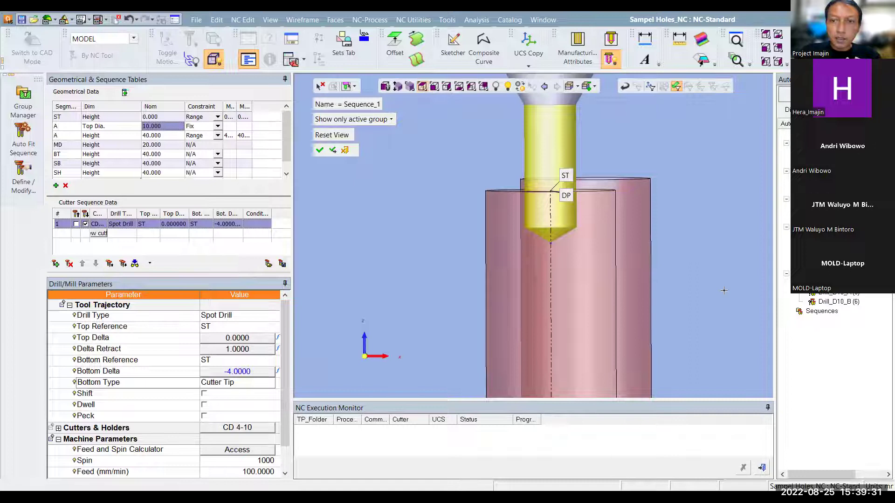
scroll(723, 290, "down", 2)
scroll(629, 266, "down", 2)
scroll(533, 239, "down", 2)
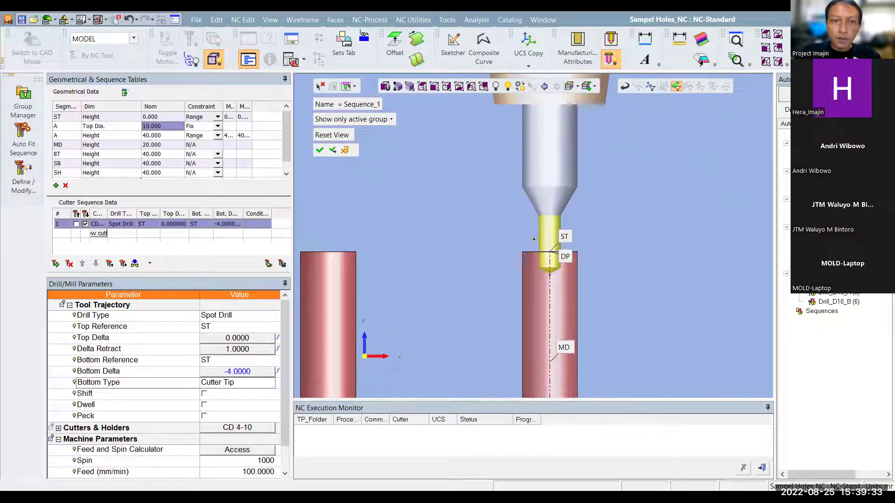
scroll(534, 239, "down", 2)
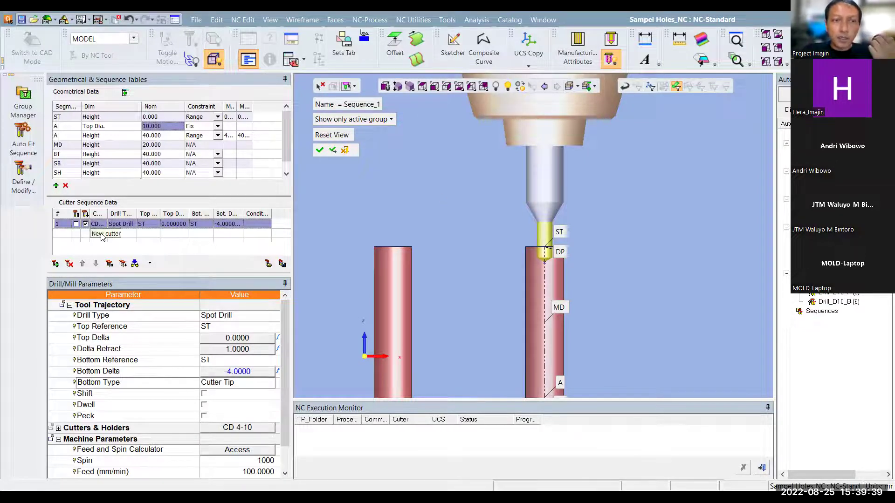
Add DRILL 06 as the second cutter (spin 800, feed 96) and preview it.
double_click(108, 214)
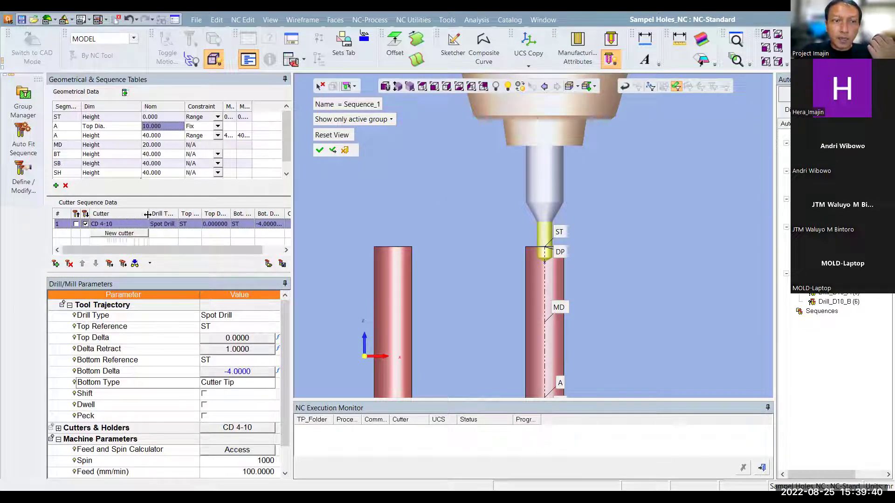
left_click(120, 234)
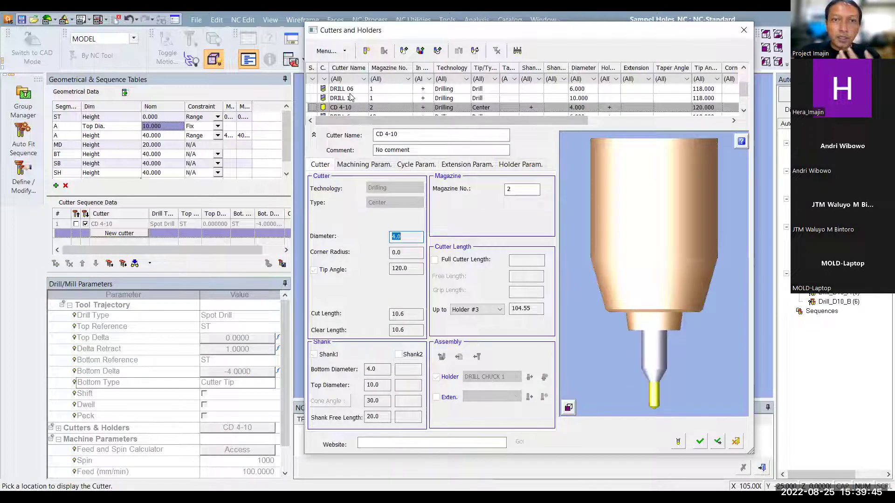
left_click(349, 91)
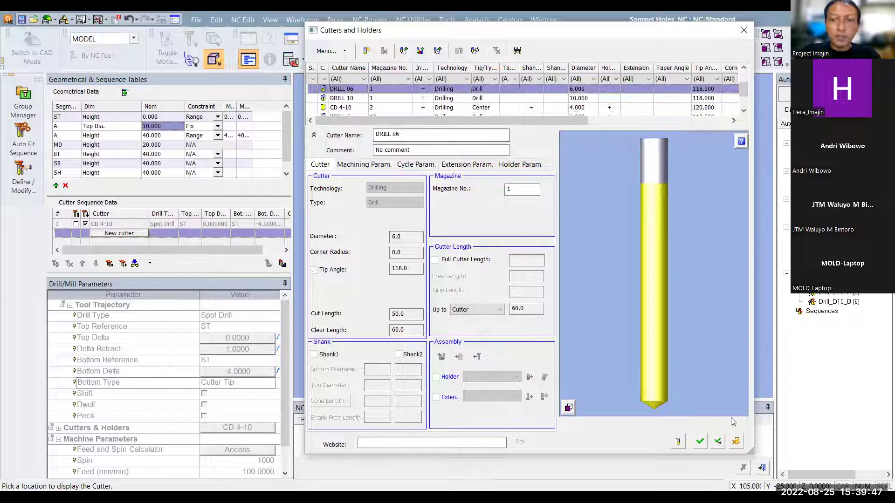
left_click(699, 442)
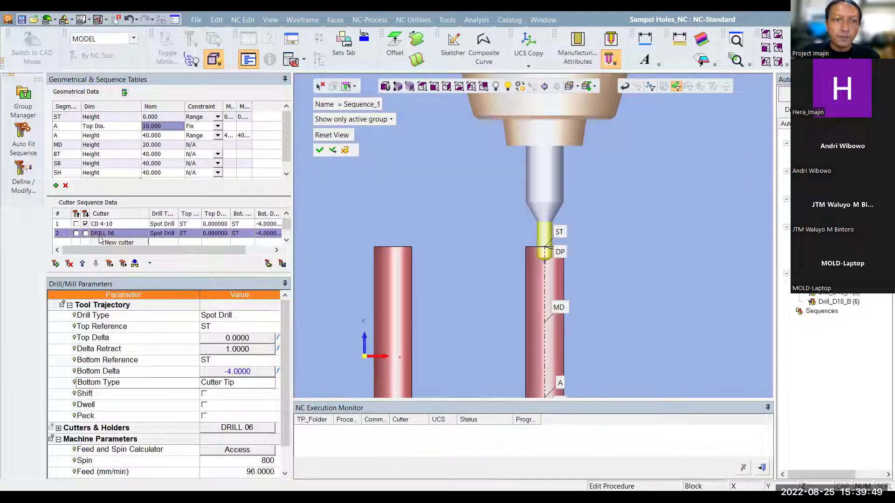
left_click(86, 224)
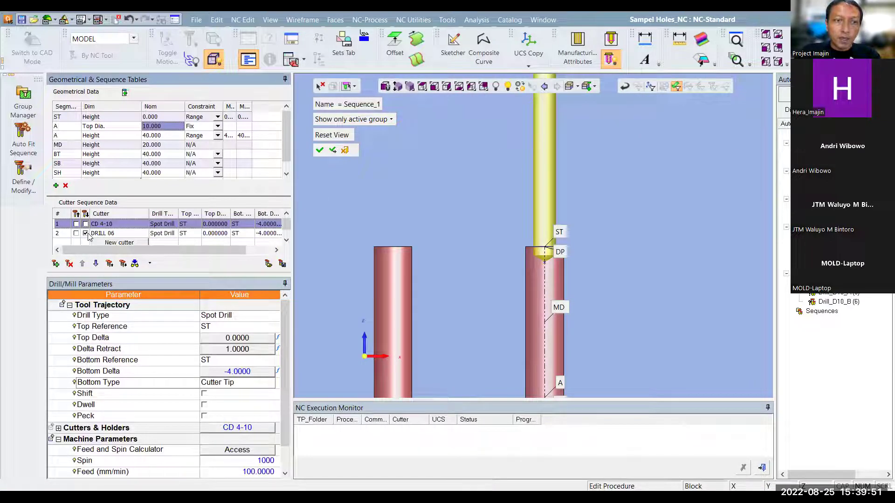
left_click(87, 234)
left_click(86, 234)
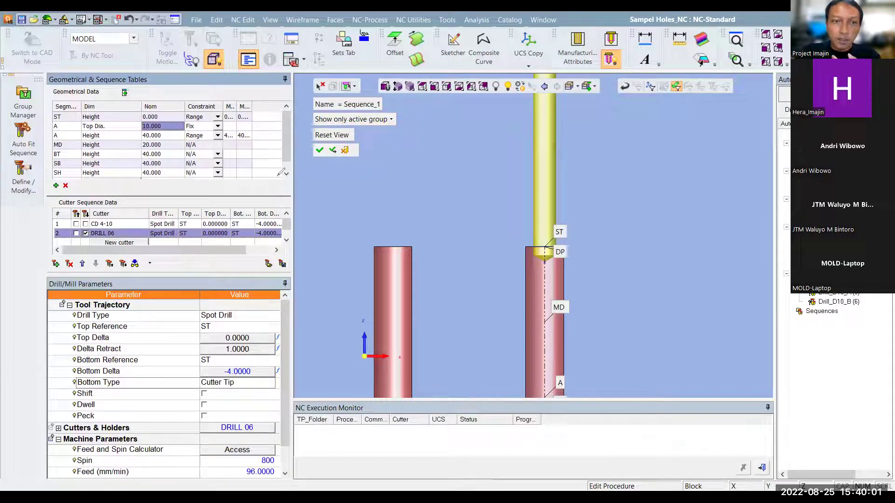
left_click_drag(350, 177, 232, 231)
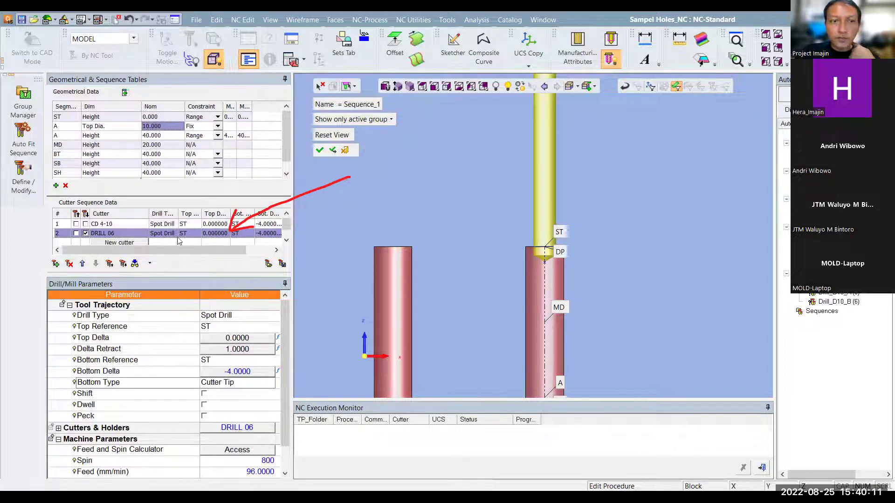
left_click(132, 226)
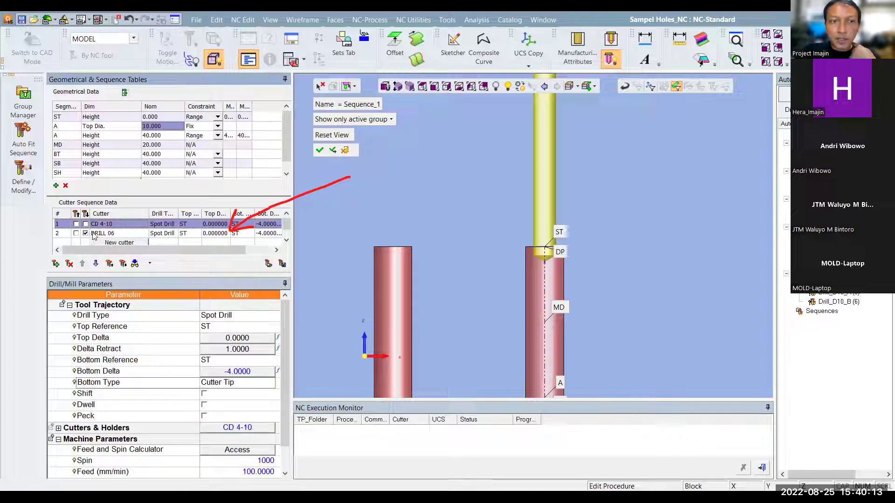
left_click(88, 235)
left_click(86, 225)
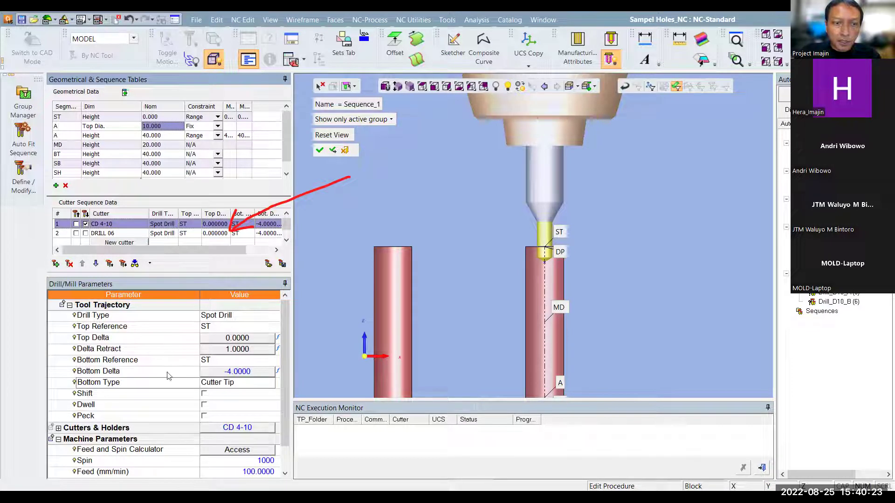
left_click(128, 235)
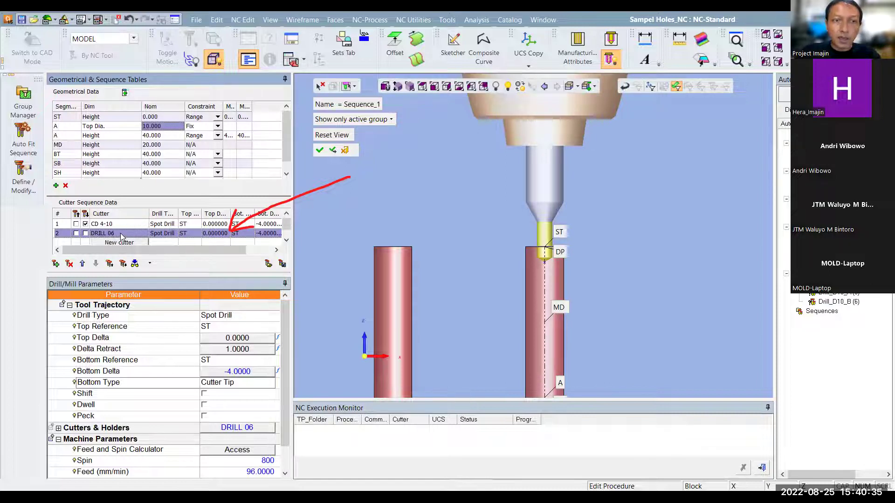
left_click(86, 234)
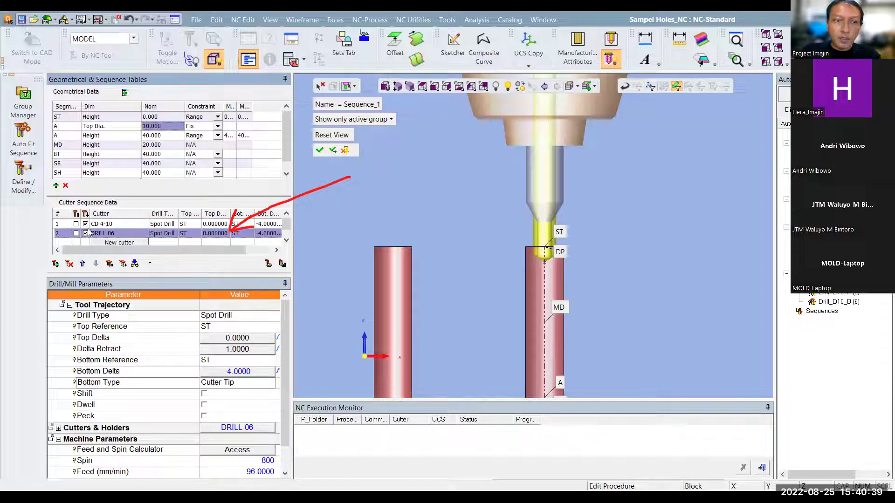
left_click(85, 225)
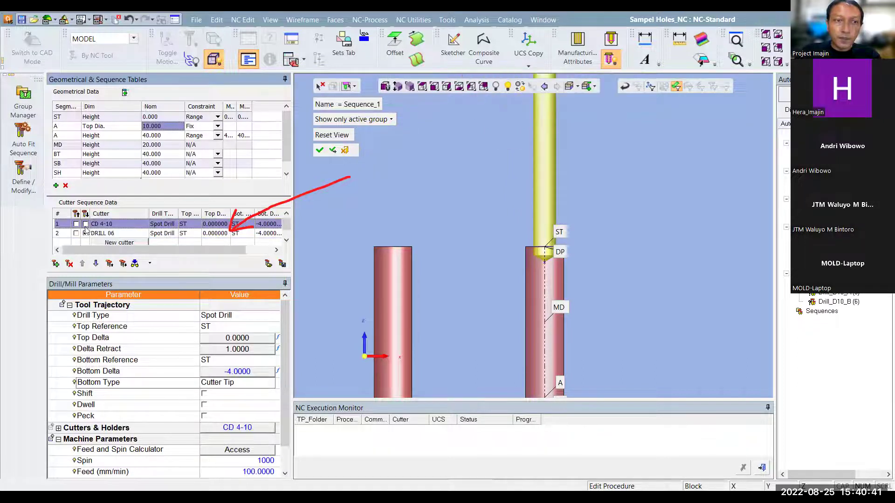
left_click(103, 235)
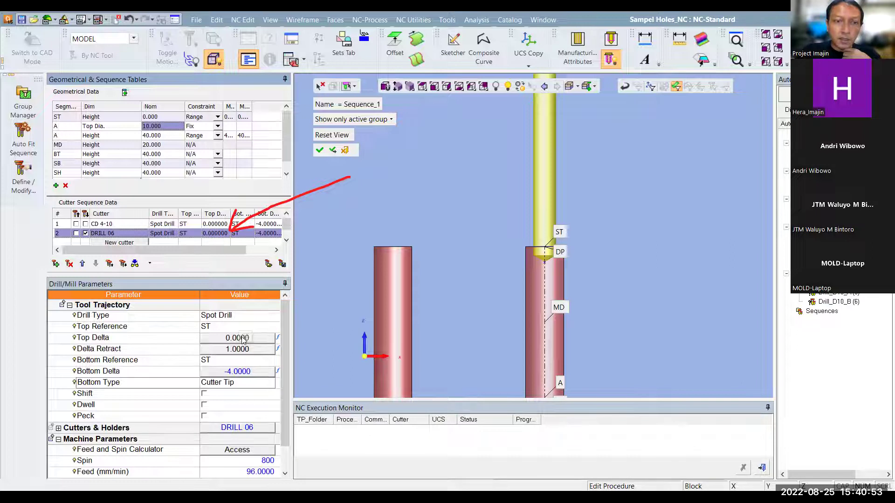
Set the DRILL 06 step's bottom reference to SB.
scroll(198, 329, "down", 1)
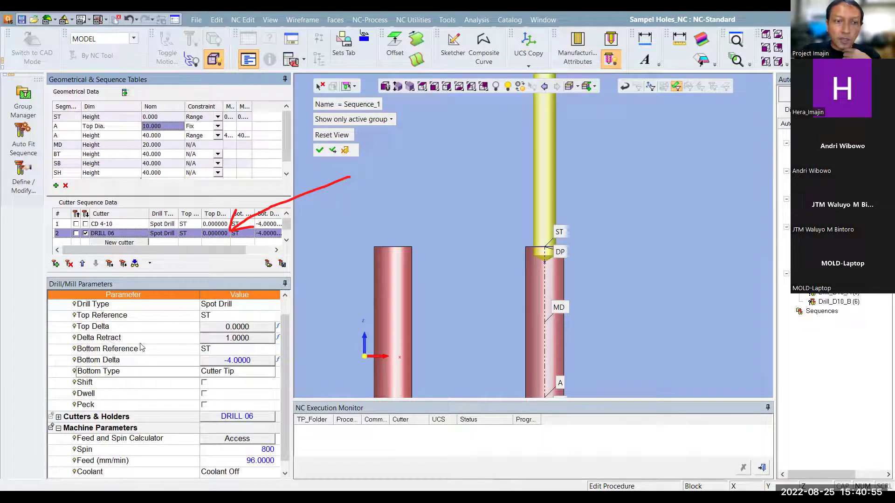
left_click(229, 351)
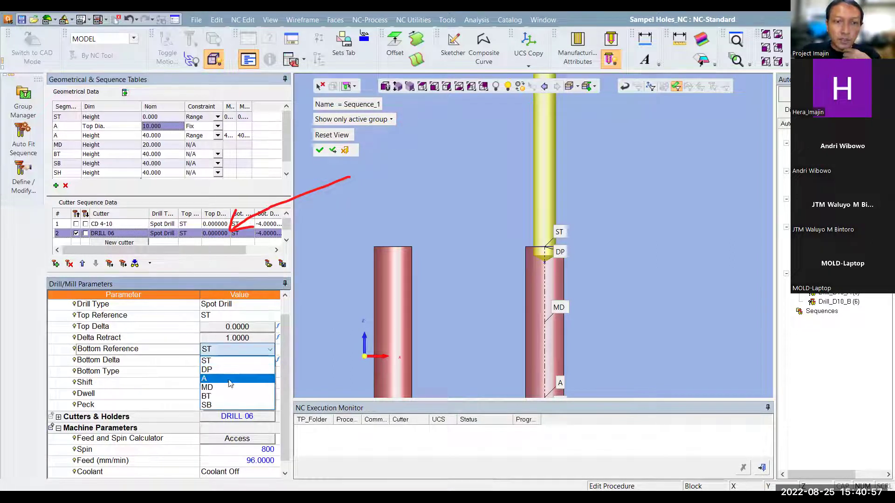
left_click(232, 406)
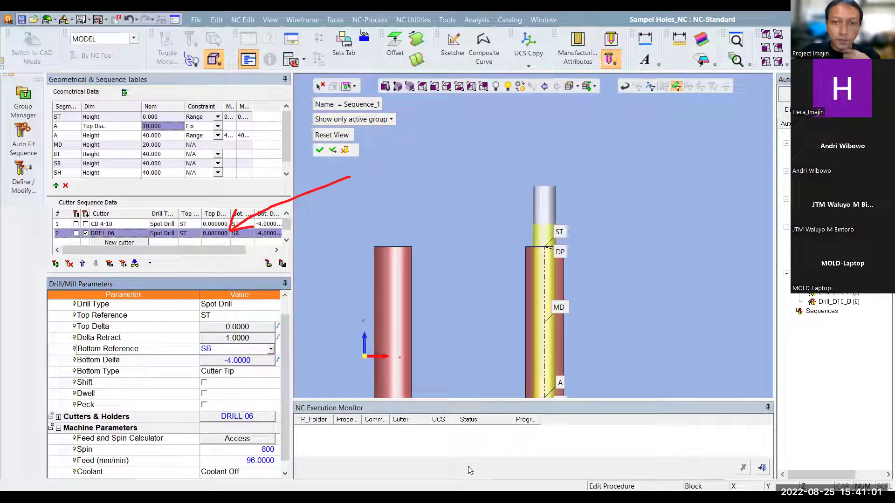
scroll(478, 117, "down", 1)
scroll(477, 116, "down", 1)
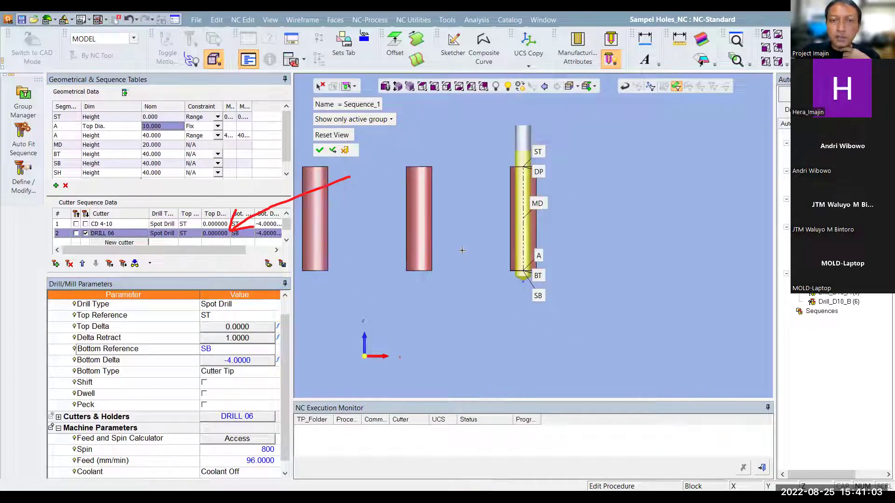
Switch the DRILL 06 bottom type to Full Diameter with a bottom delta of -2.
left_click(238, 363)
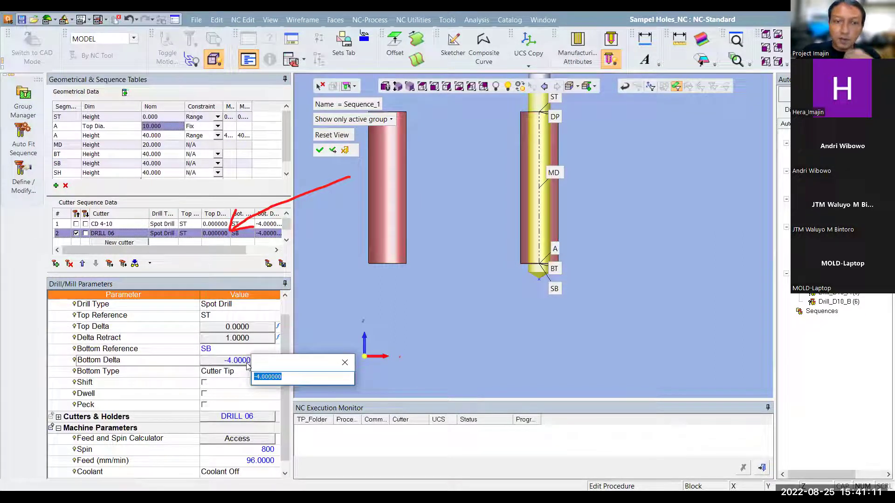
type("0")
key("Return")
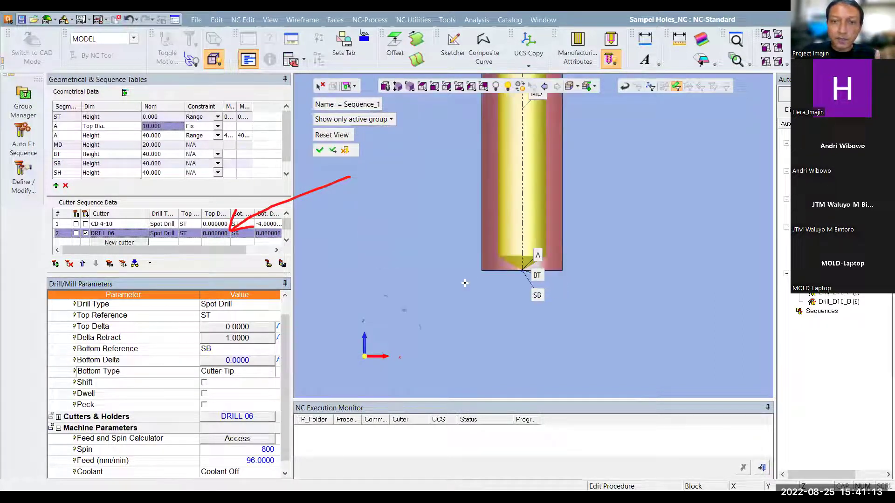
left_click(250, 372)
left_click(248, 391)
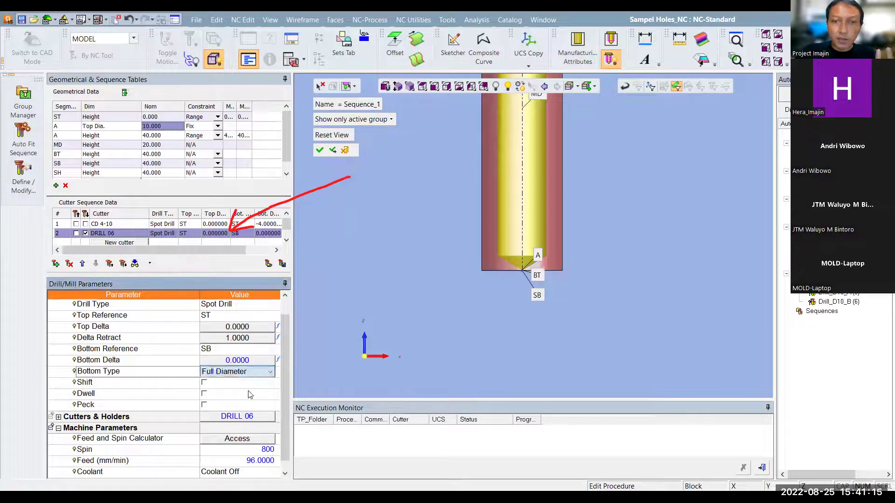
left_click(238, 360)
type("-2")
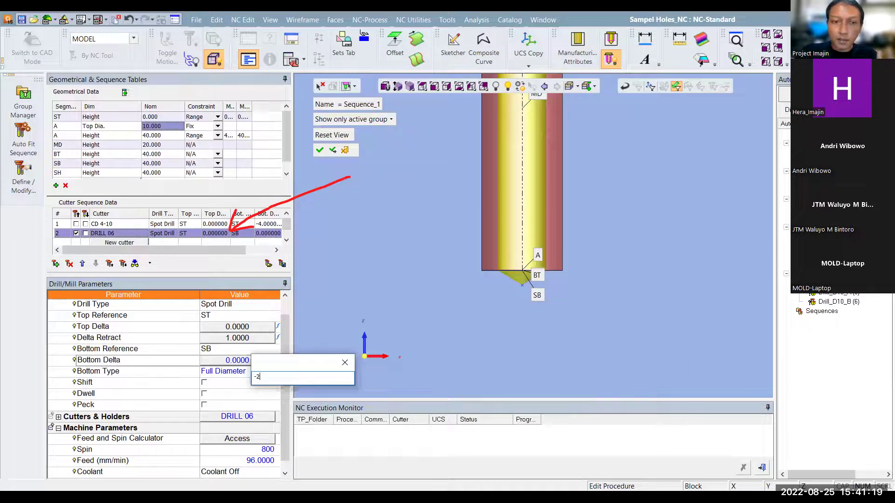
key("Return")
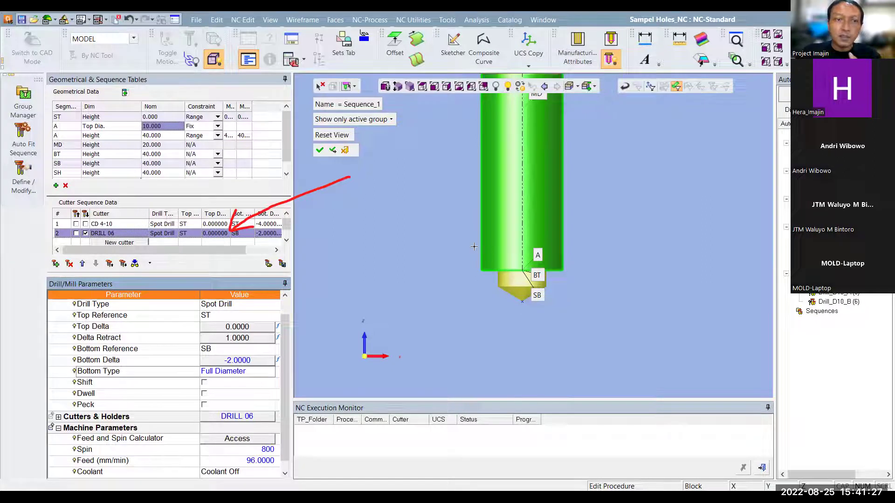
left_click_drag(159, 196, 159, 187)
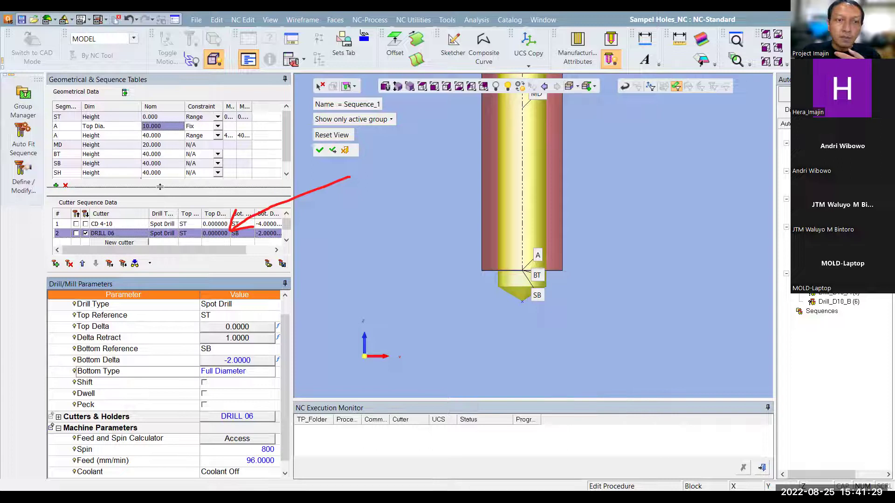
Add DRILL 10 as the third cutter and preview it instead of DRILL 06.
left_click(120, 235)
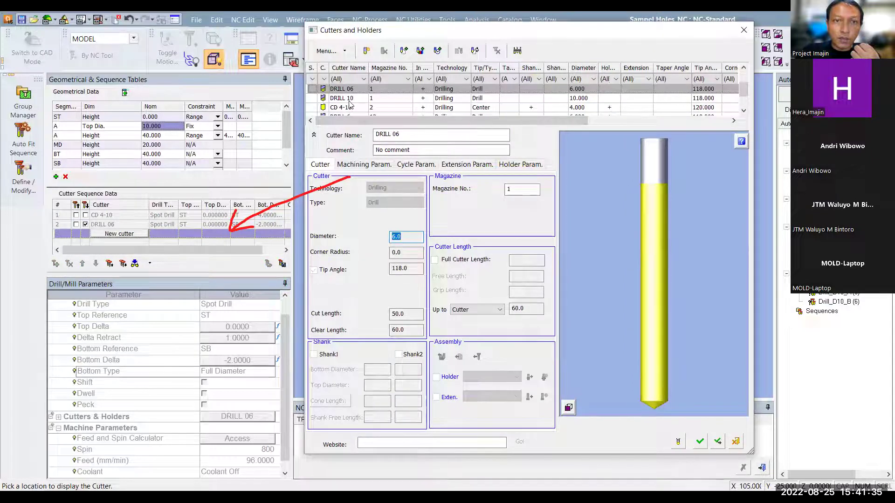
left_click(347, 99)
key("Return")
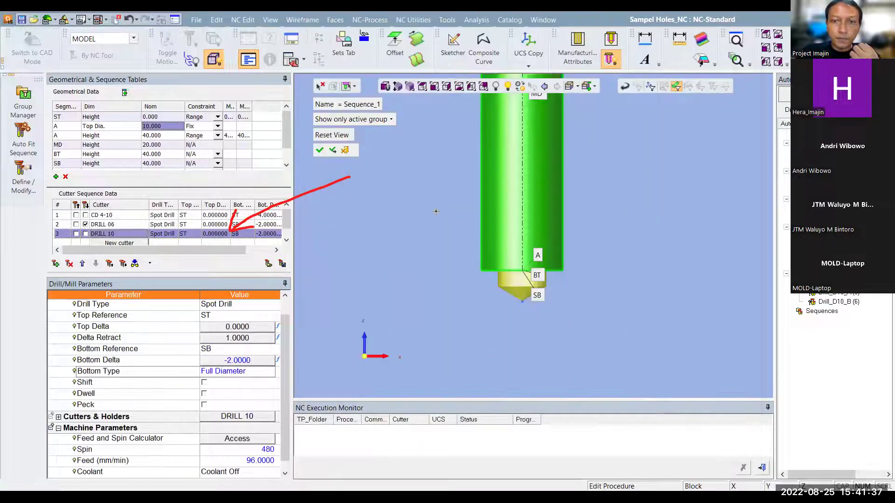
left_click(85, 233)
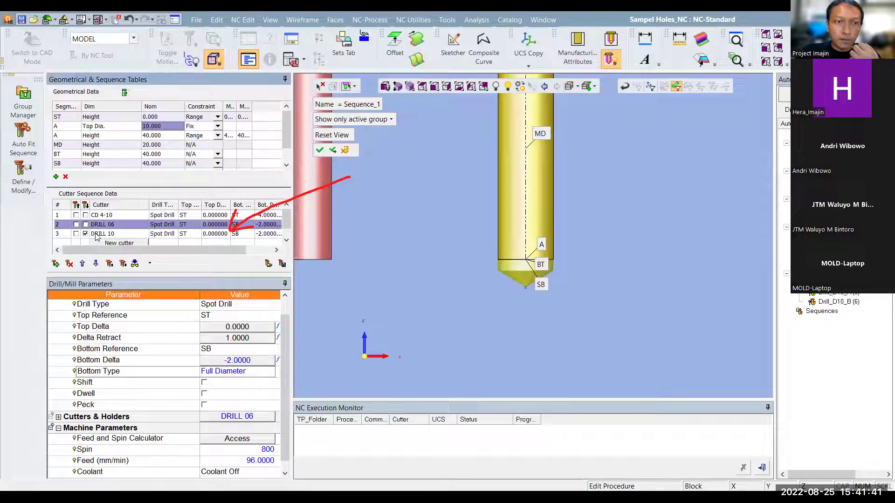
left_click(85, 224)
scroll(373, 271, "down", 2)
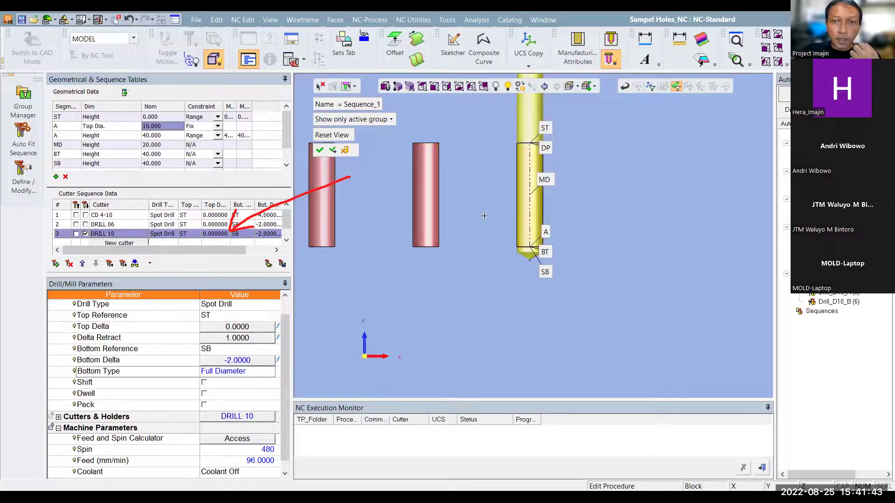
scroll(466, 219, "down", 2)
scroll(497, 206, "up", 1)
scroll(497, 205, "down", 2)
scroll(496, 205, "up", 1)
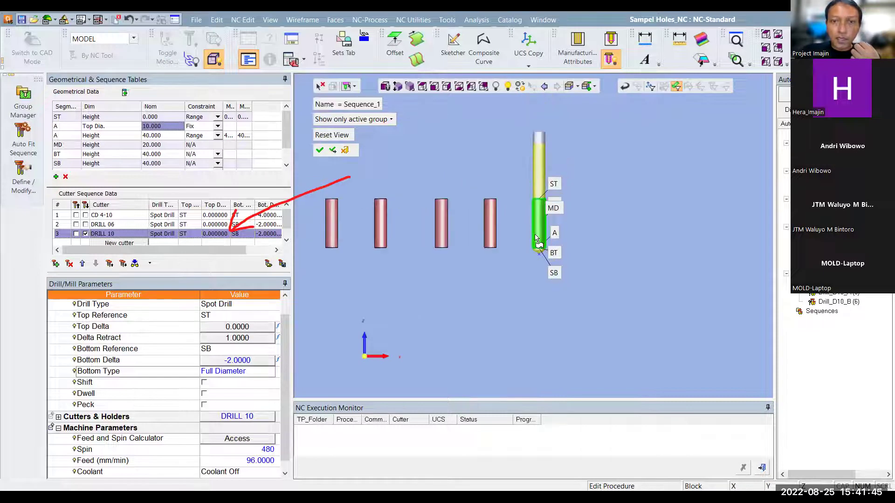
scroll(513, 233, "up", 1)
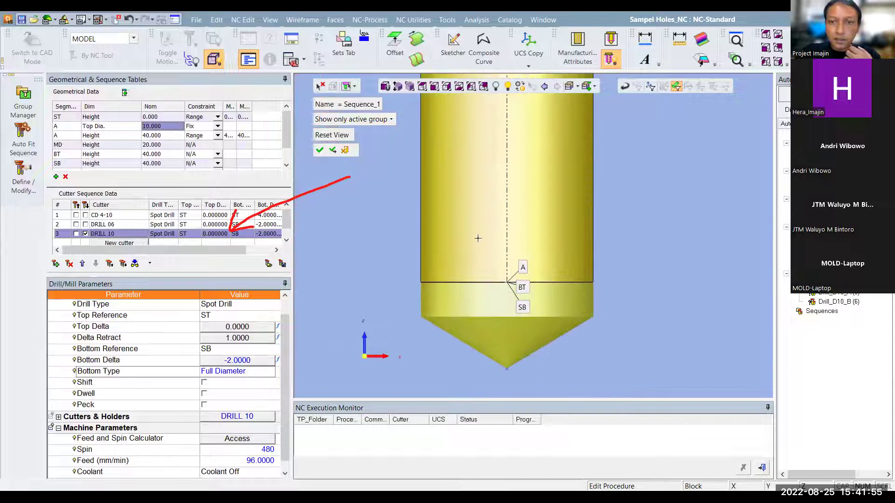
scroll(531, 235, "down", 2)
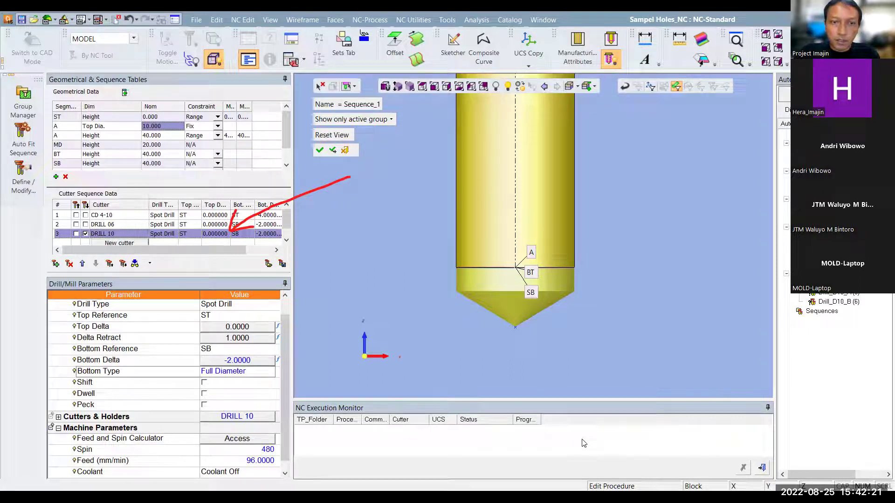
Switch the Top Dia. constraint to Range and back to Fix.
mouse_move(368, 293)
left_mouse_down()
mouse_move(293, 259)
mouse_move(316, 275)
mouse_move(338, 258)
left_mouse_up()
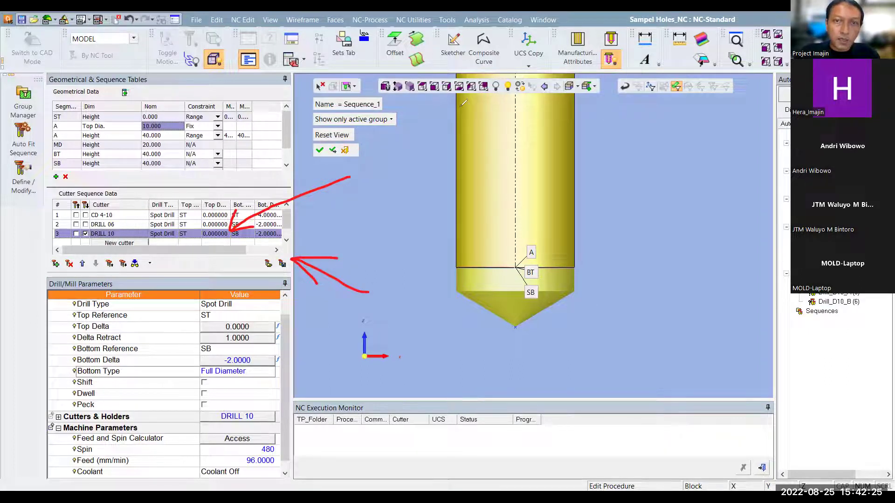
left_click(282, 264)
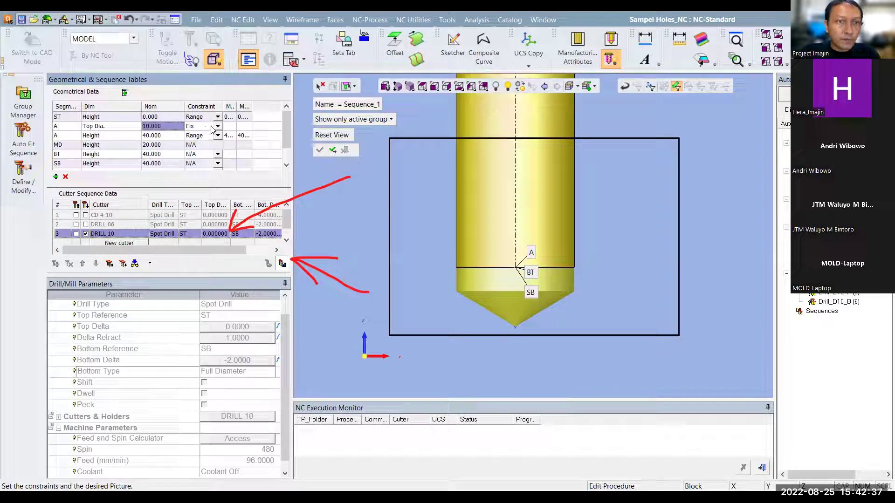
left_click(216, 127)
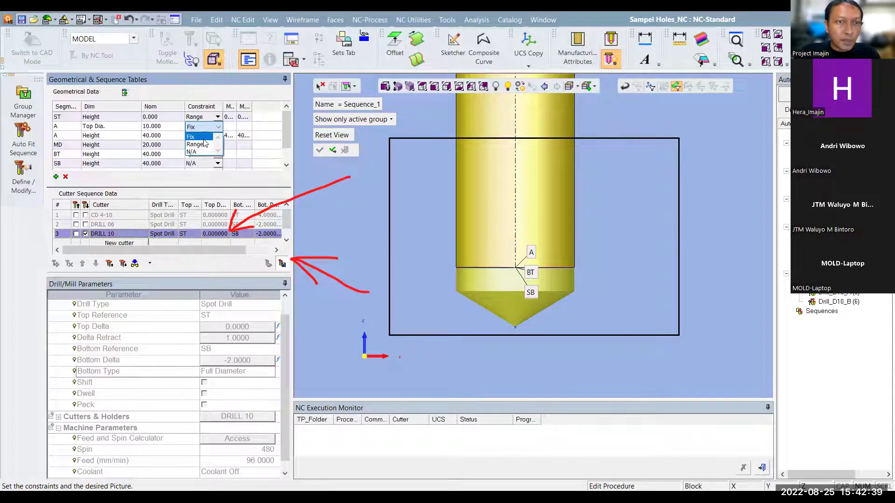
left_click(207, 145)
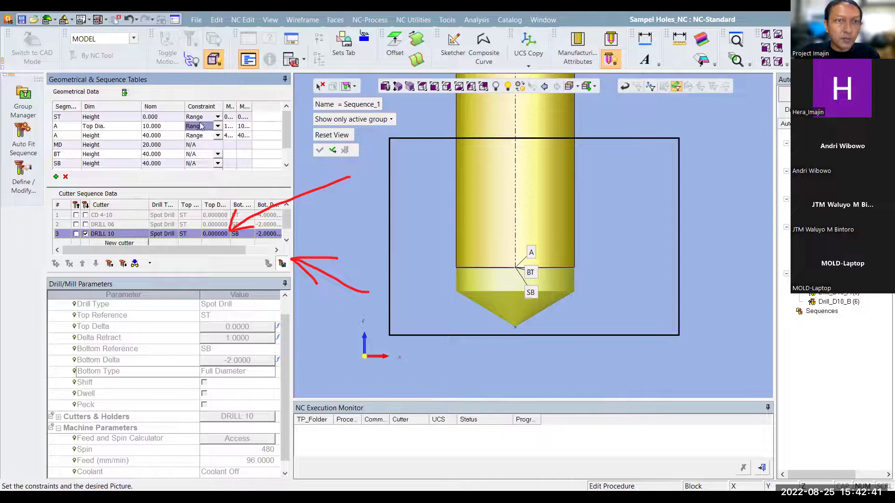
left_click(204, 128)
left_click(201, 136)
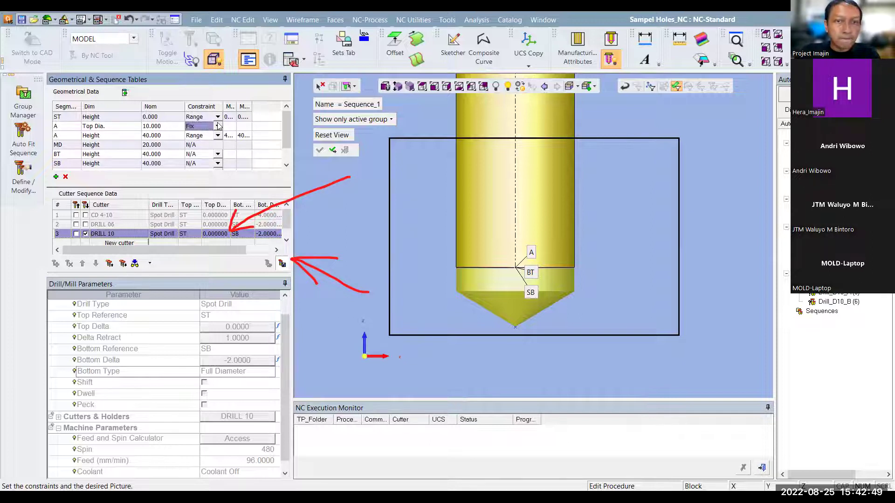
Decline the geometric range and reach the save window for Sequence_1.elt.
left_click(333, 150)
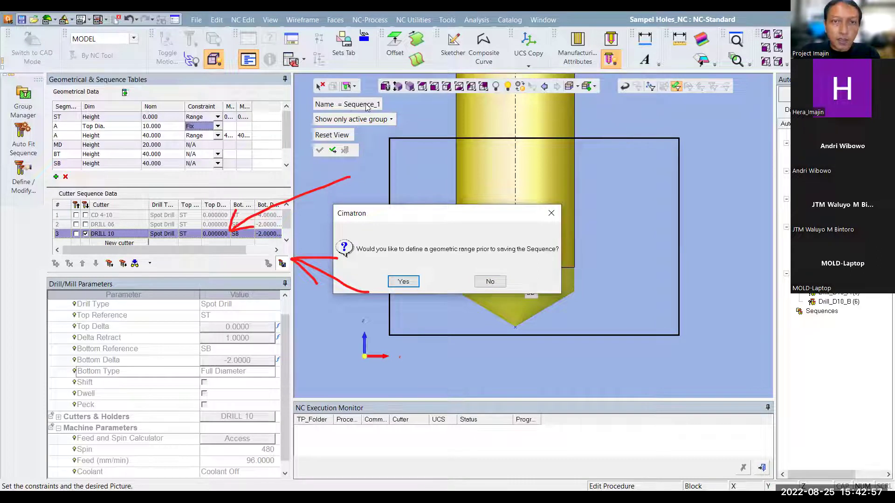
left_click(552, 214)
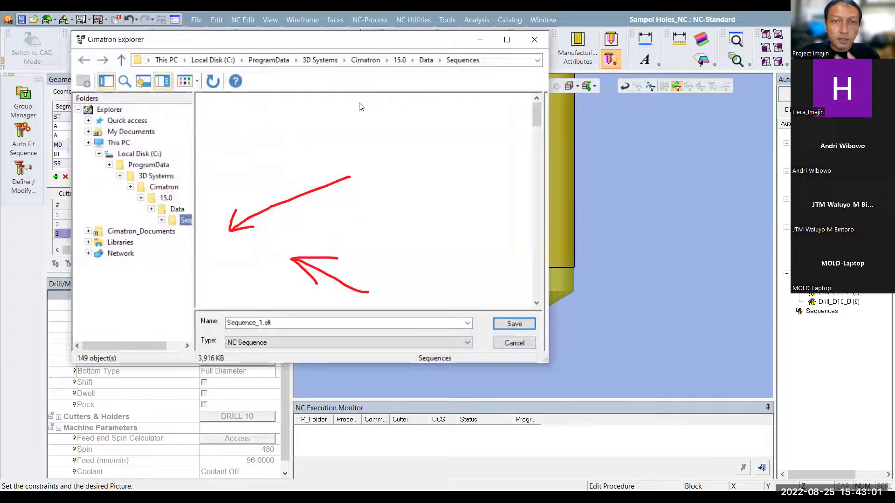
left_click(515, 344)
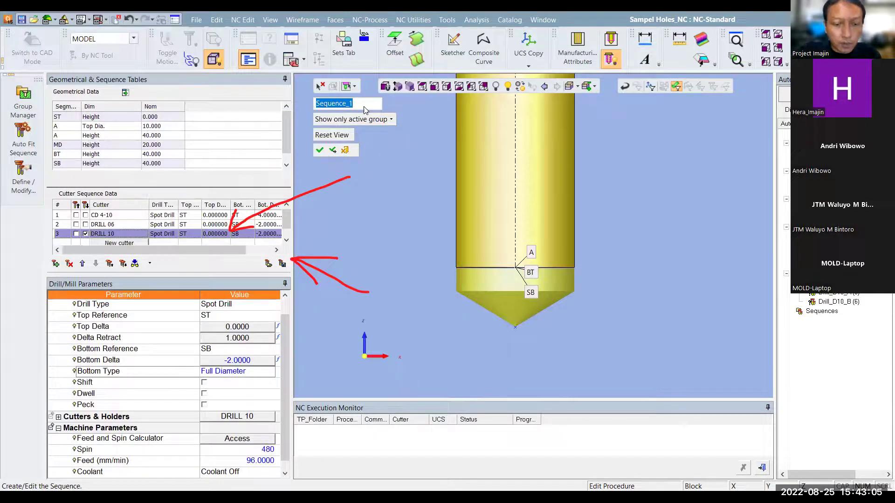
Rename the sequence to 'Drill 10' and reopen it from the Sequences list.
type("Drill 10")
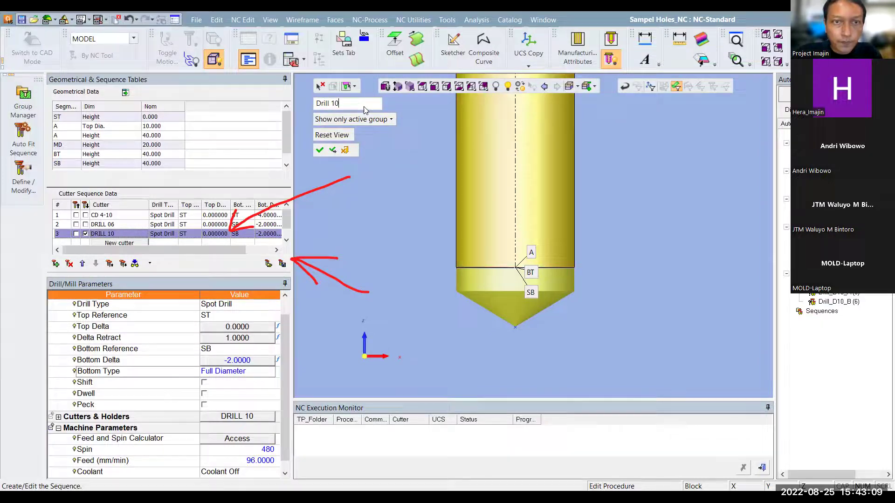
left_click(332, 149)
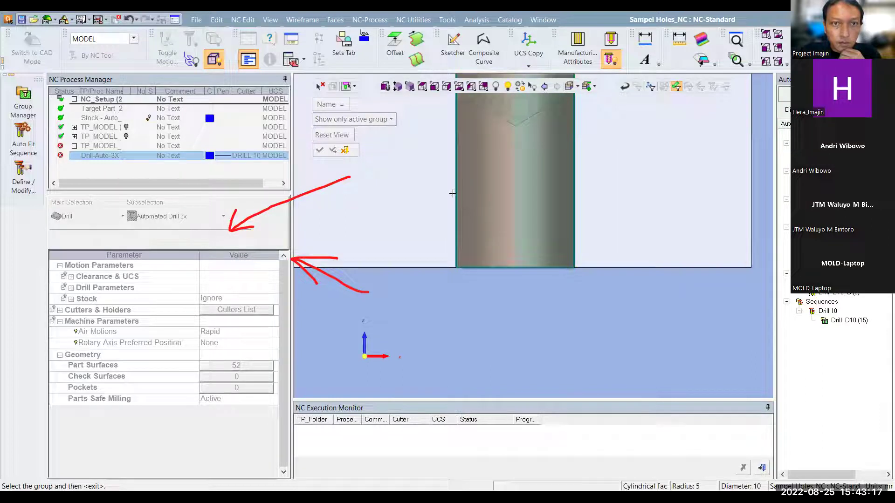
double_click(836, 321)
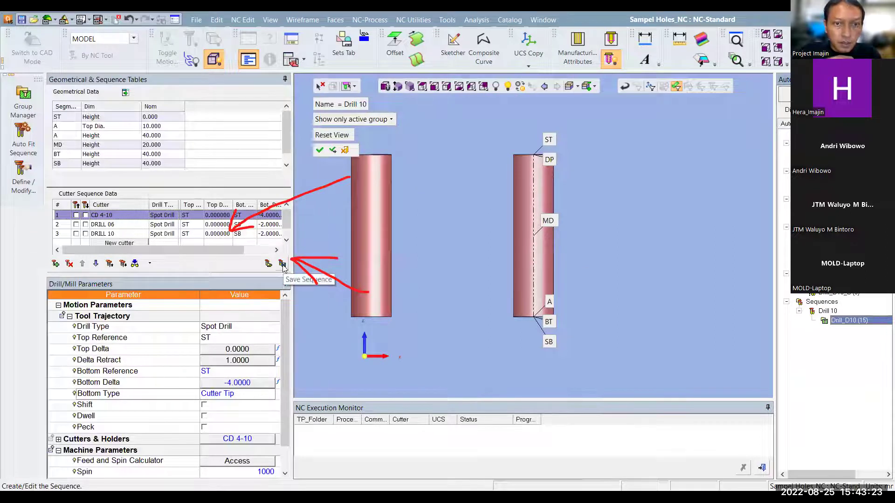
Save the Drill 10 sequence without defining a geometric range.
left_click(283, 264)
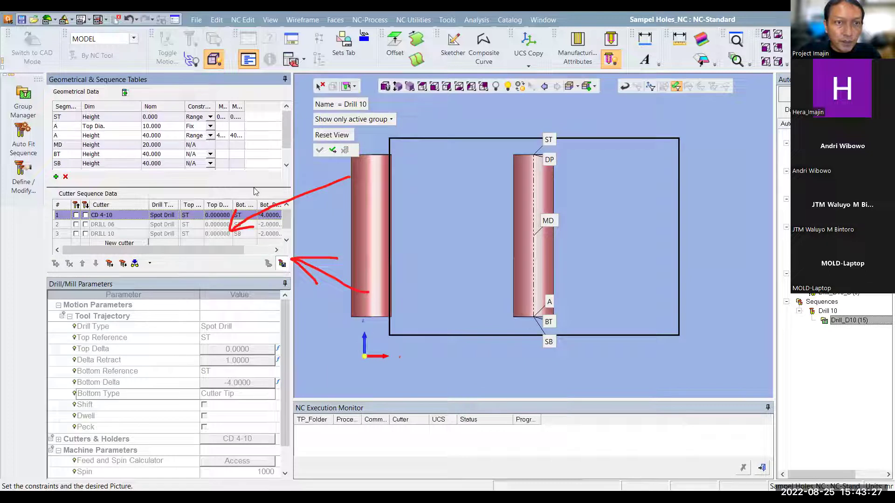
left_click(332, 151)
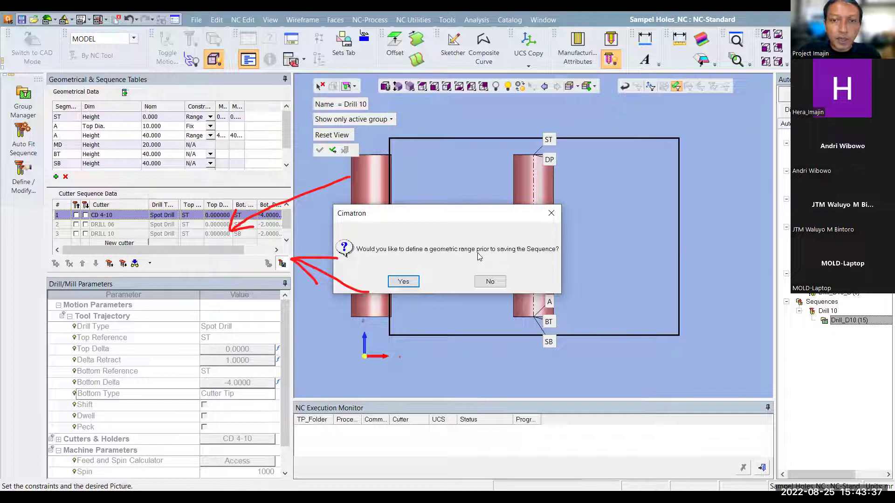
left_click(490, 282)
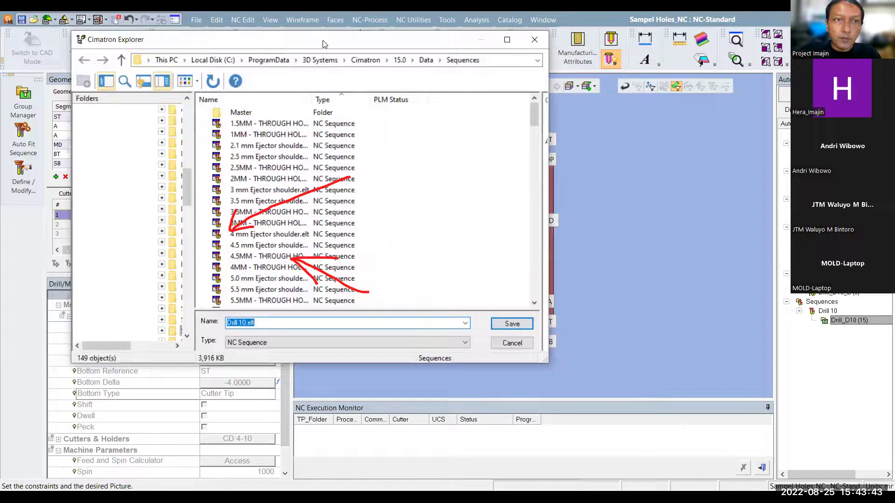
Browse the Save dialog to the D:\DATAHARI\DRILL training folder.
left_click_drag(323, 43, 370, 43)
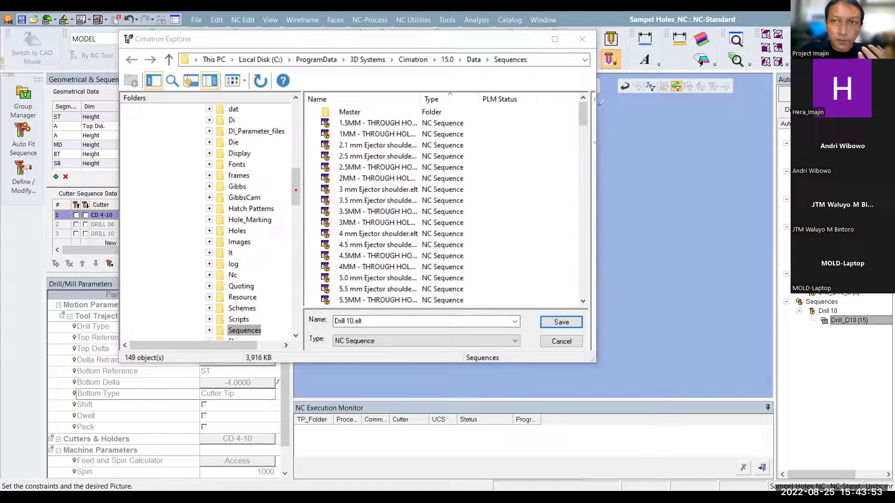
left_click_drag(291, 191, 299, 142)
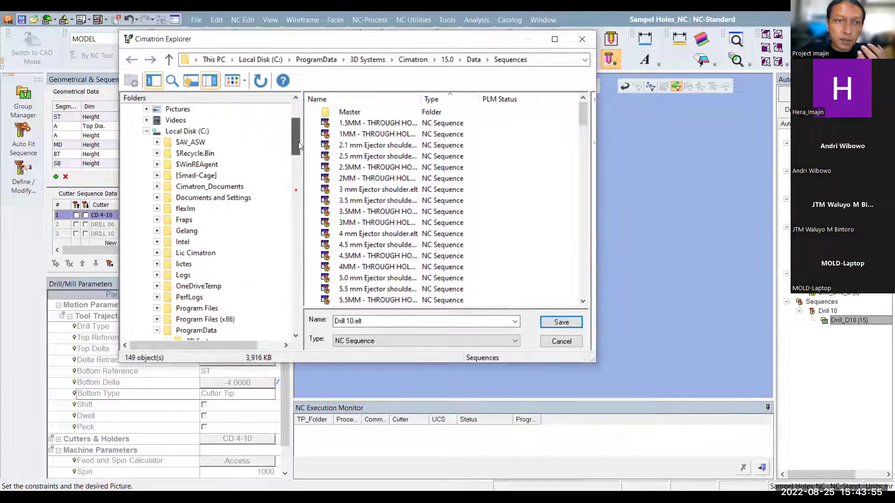
left_click(146, 131)
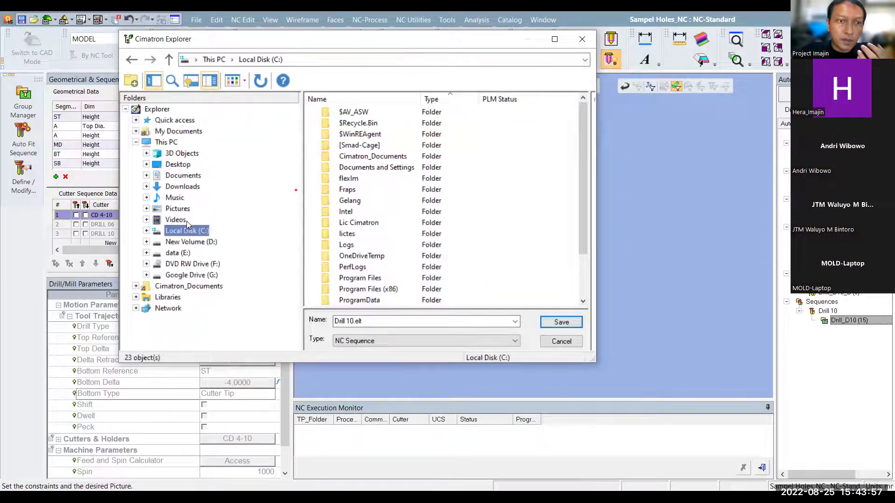
left_click(185, 242)
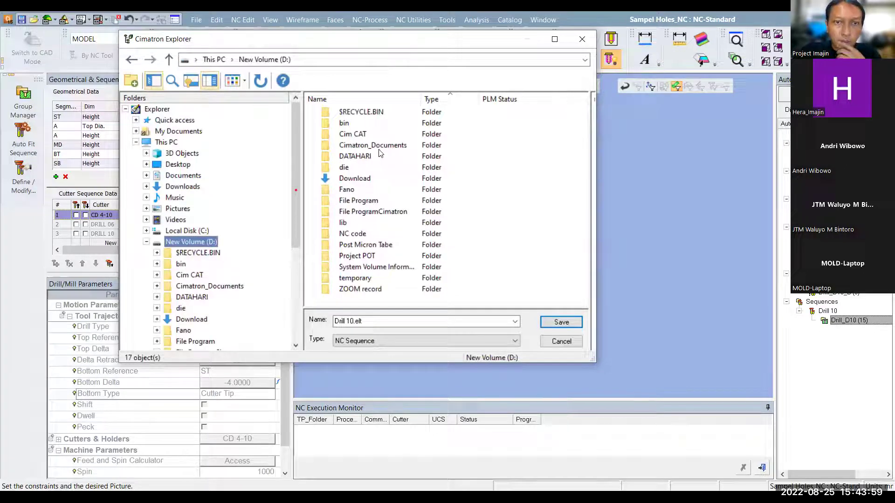
double_click(364, 161)
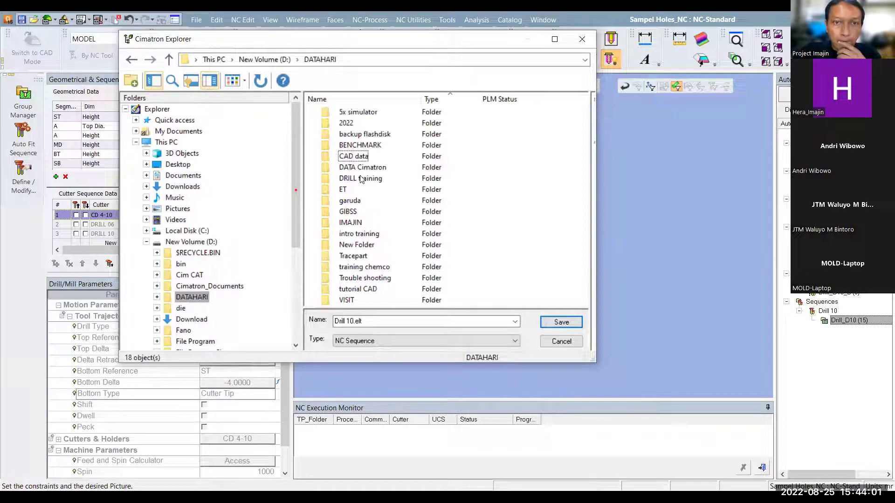
key("Return")
left_click(378, 321)
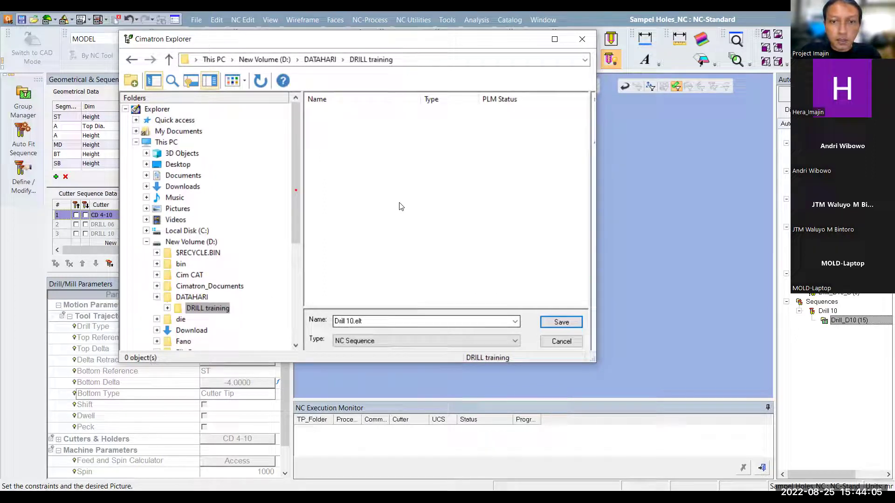
Create a 'Drill seq' folder there and save the Drill 10 sequence into it.
key("ctrl+shift+n")
type("Drill se")
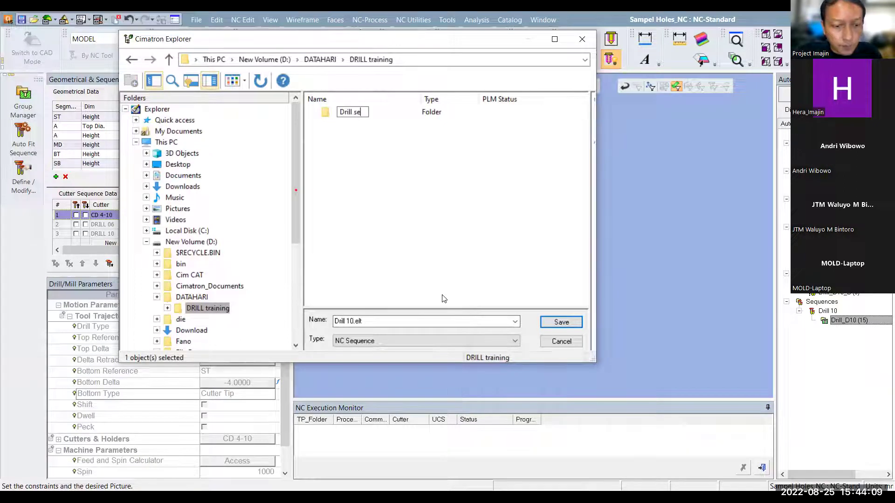
type("q")
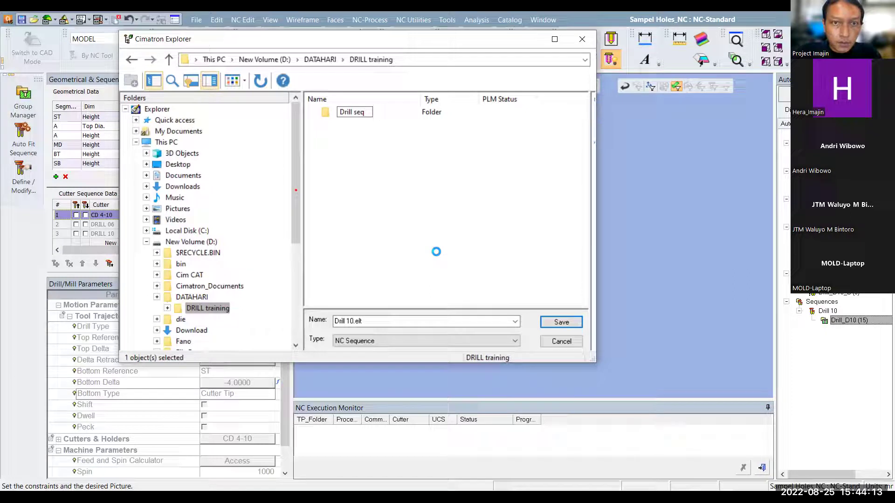
key("Return")
key("Return")
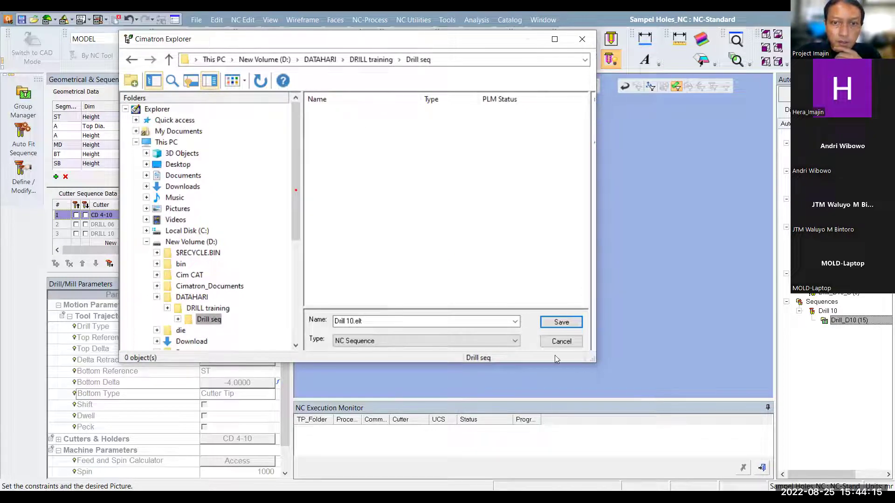
left_click(570, 323)
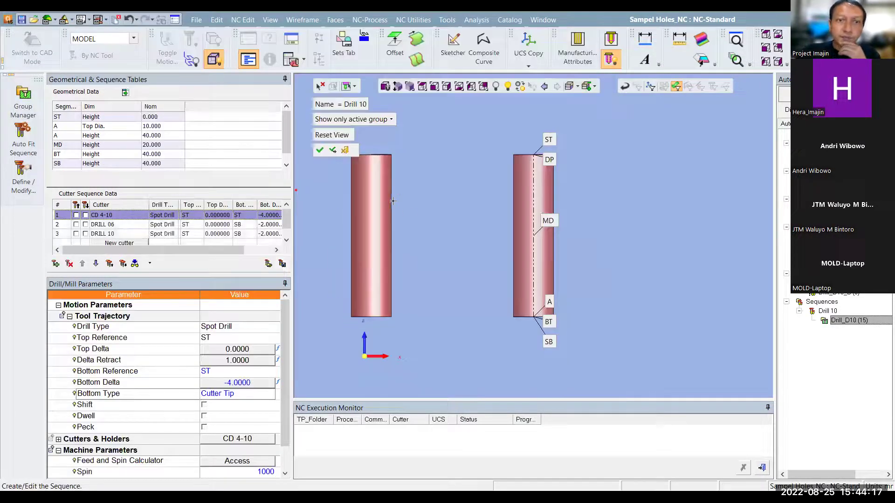
Finish the Drill 10 sequence and open a new Sequence_1 for the 10 mm hole.
left_click(319, 150)
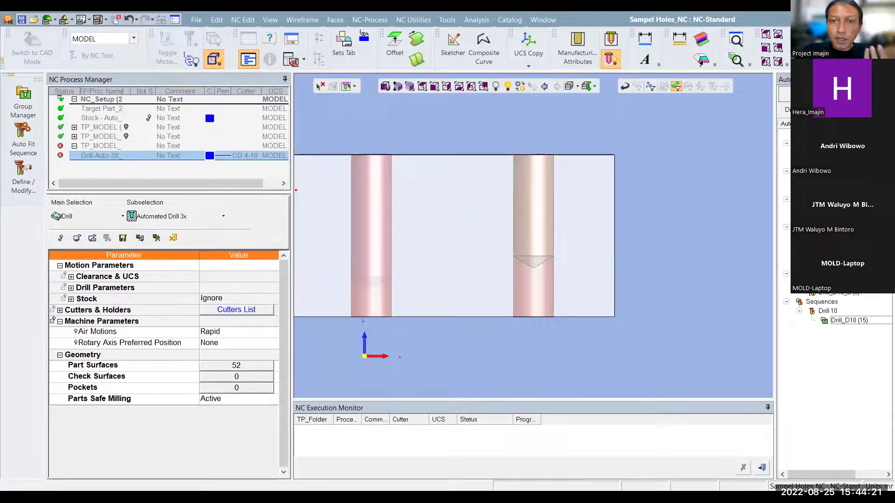
double_click(850, 320)
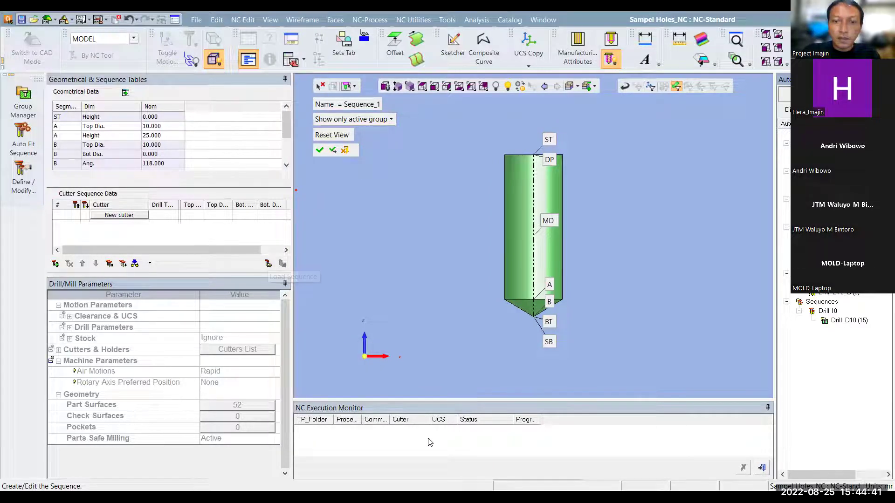
Select Drill 10.elt in the Drill seq folder to load its CD 4-10, DRILL 06 and DRILL 10 cutters.
left_click_drag(378, 317, 282, 271)
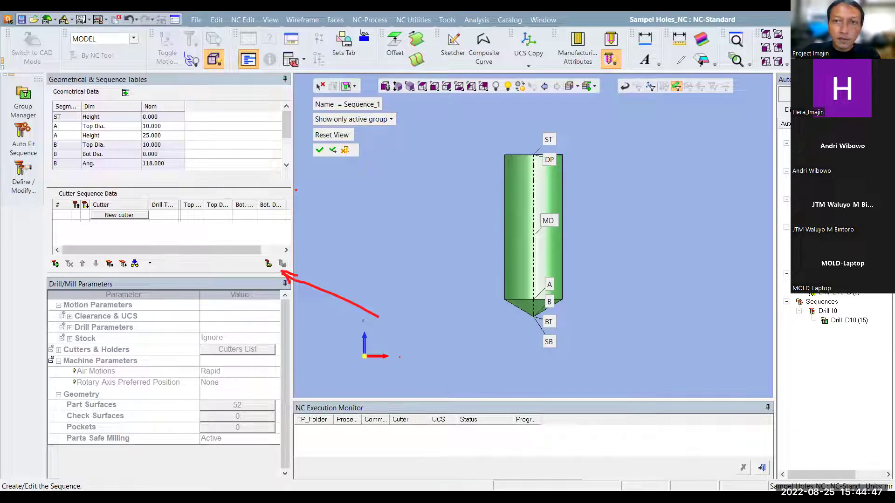
left_click(269, 264)
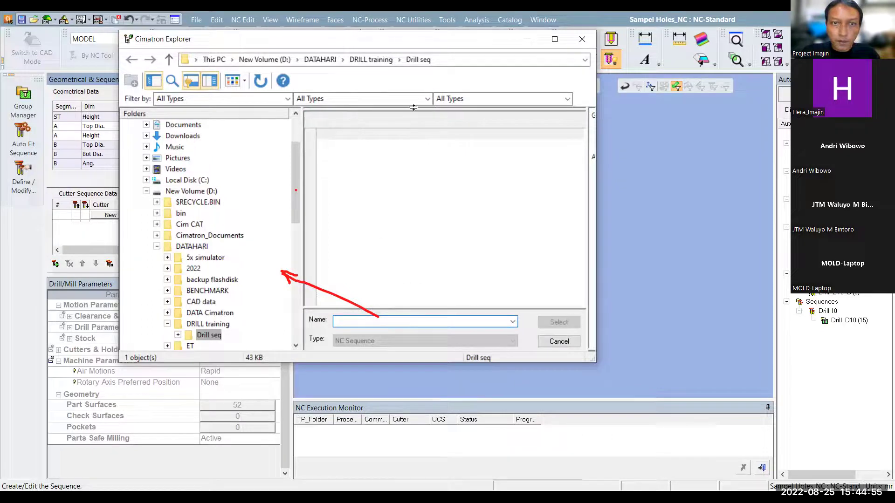
left_click_drag(414, 111, 401, 219)
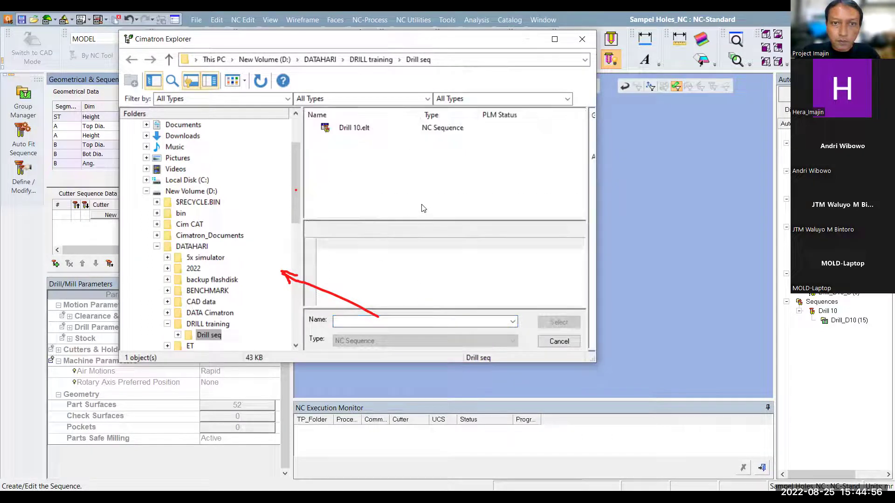
left_click(354, 127)
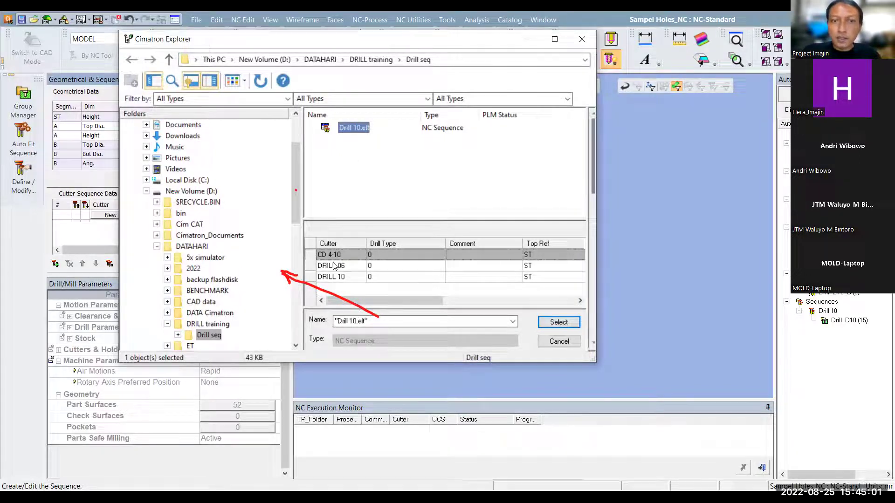
left_click_drag(385, 296, 444, 298)
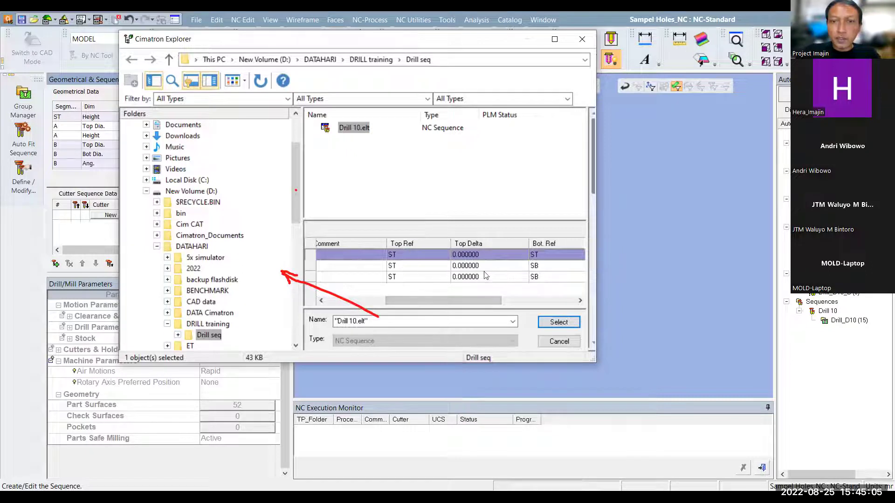
Load the Drill 10 sequence and give DRILL 06 bottom reference BT, delta 0 and Cutter Tip bottom.
left_click(554, 323)
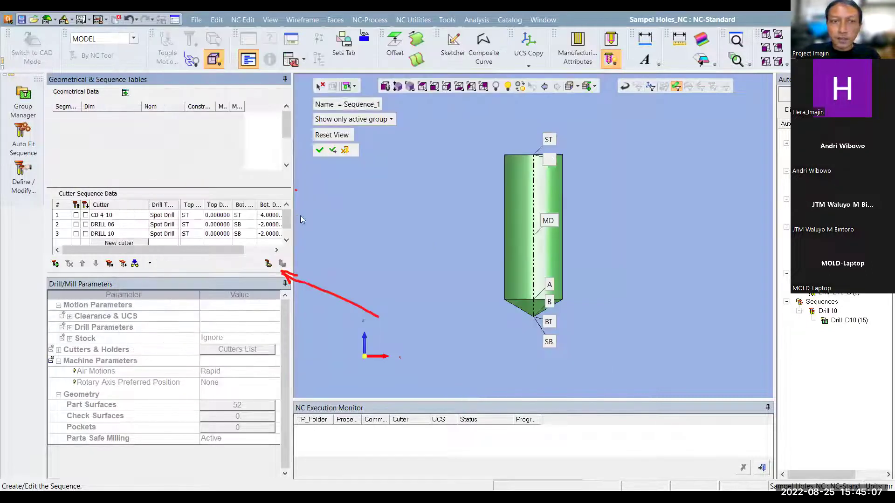
left_click(86, 216)
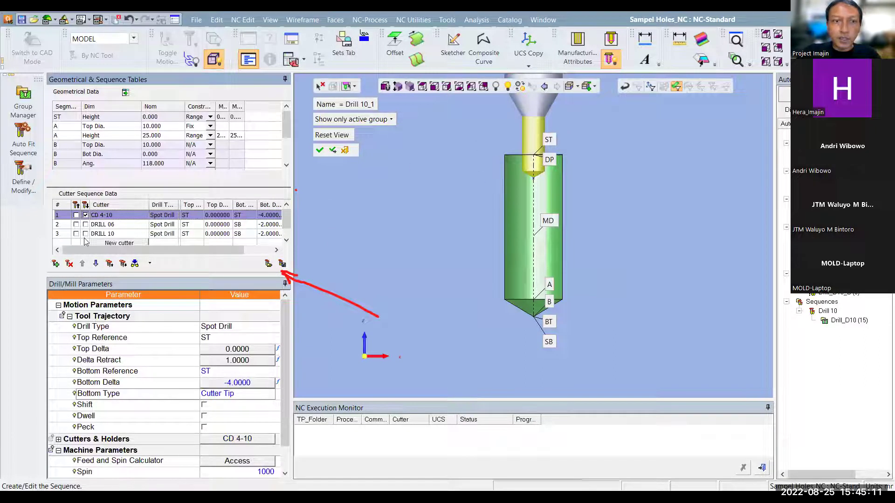
left_click(85, 215)
left_click(86, 224)
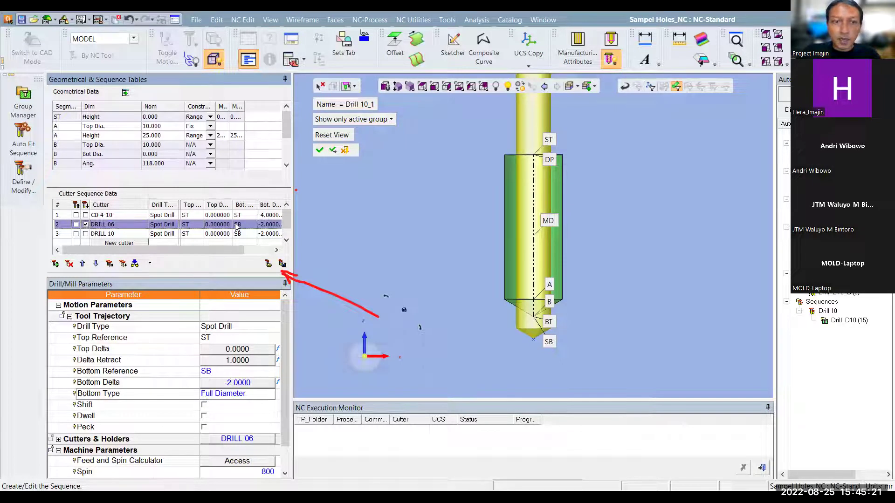
left_click(235, 371)
left_click(269, 371)
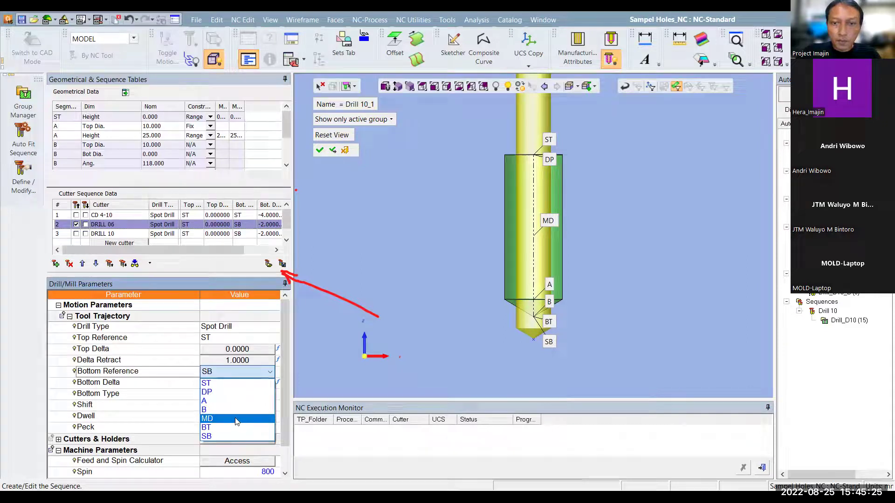
left_click(235, 427)
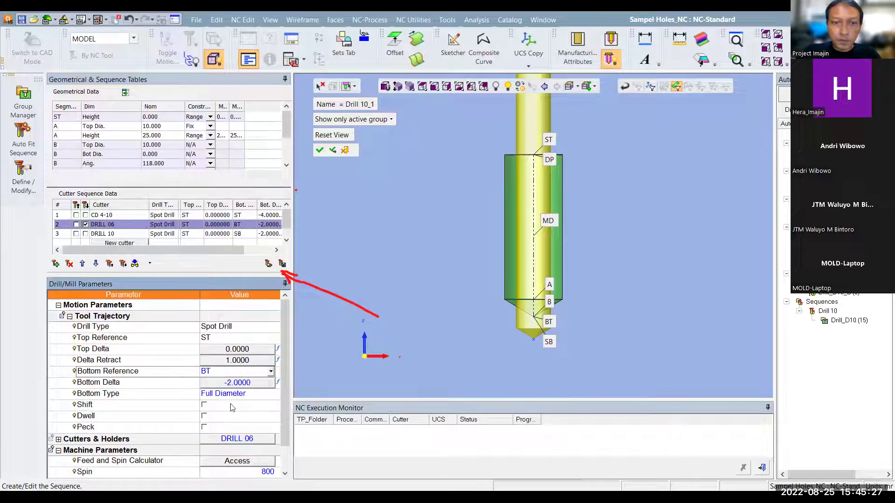
left_click(219, 385)
type("0")
key("Return")
left_click(236, 394)
left_click(238, 409)
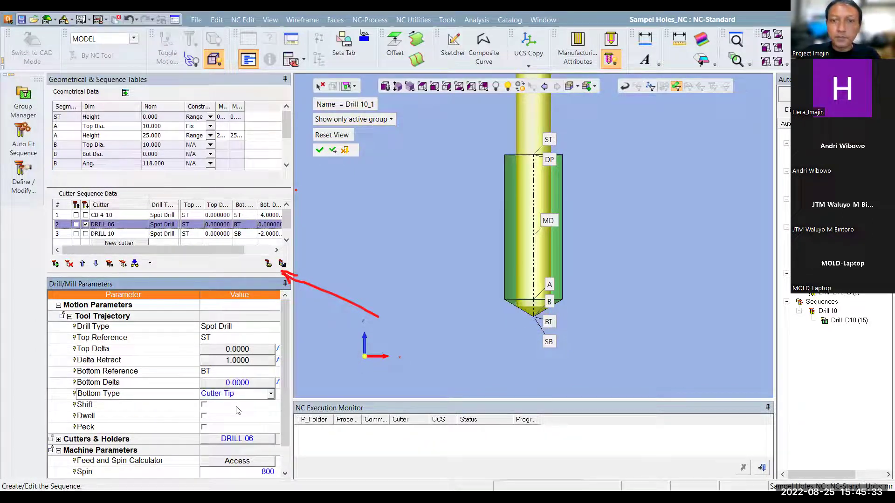
Give DRILL 10 bottom reference SB, bottom delta 0 and bottom type Cutter Tip.
scroll(510, 326, "up", 5)
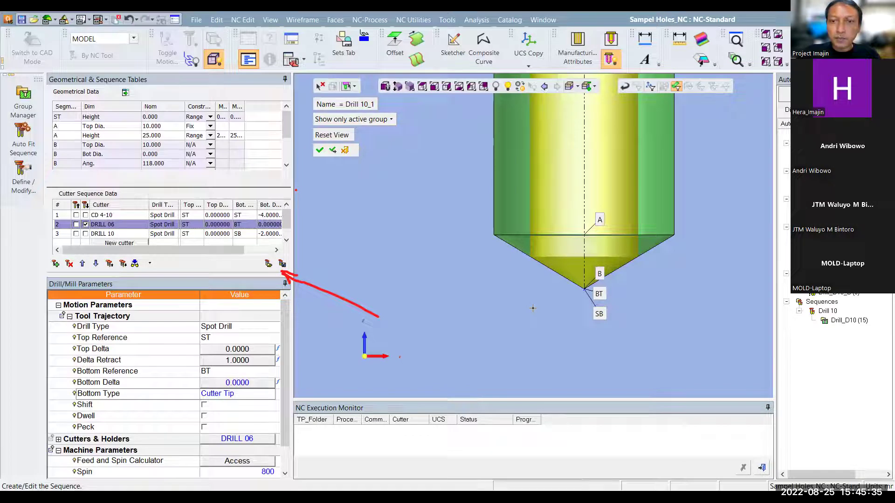
scroll(666, 214, "up", 2)
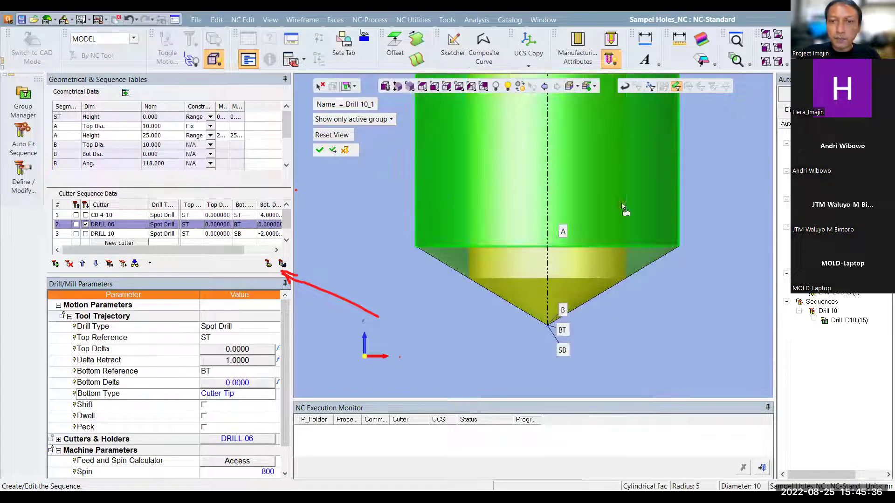
left_click(85, 234)
left_click(86, 226)
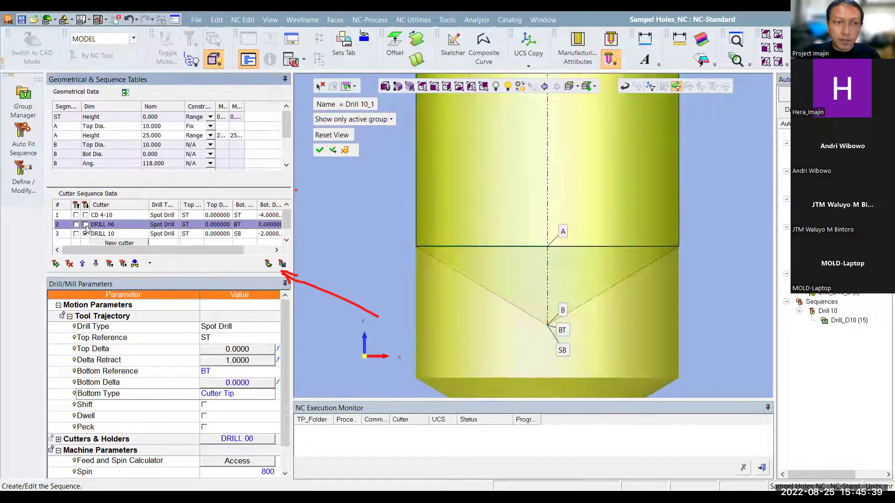
left_click(96, 236)
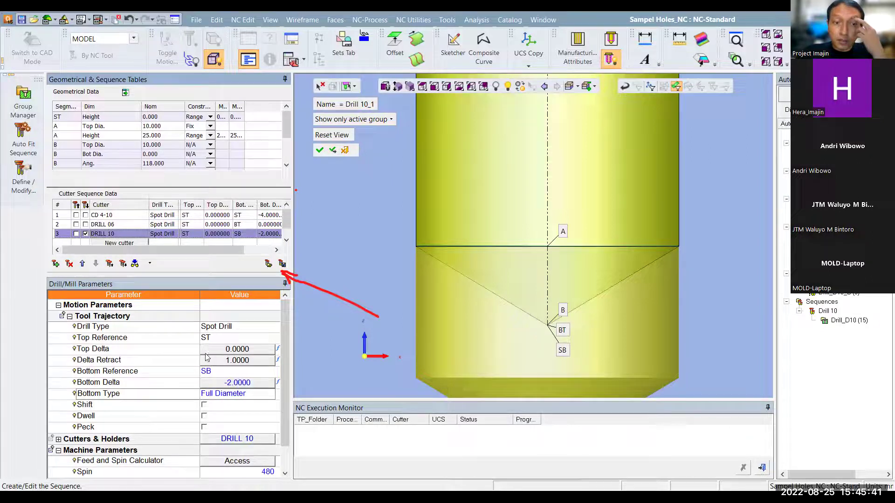
left_click(246, 376)
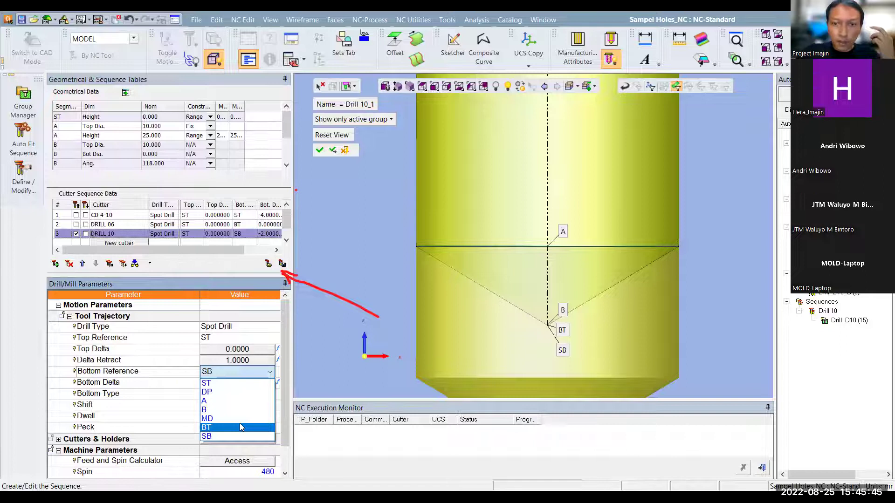
left_click(240, 423)
left_click(229, 371)
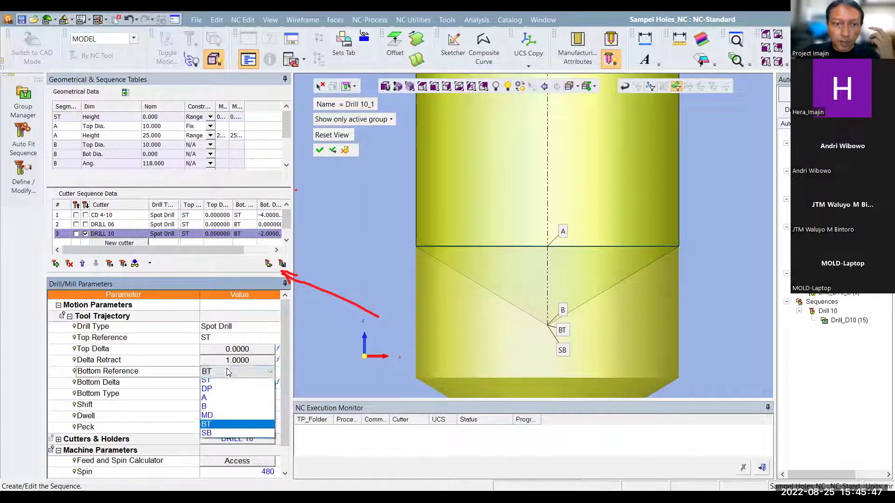
left_click(226, 433)
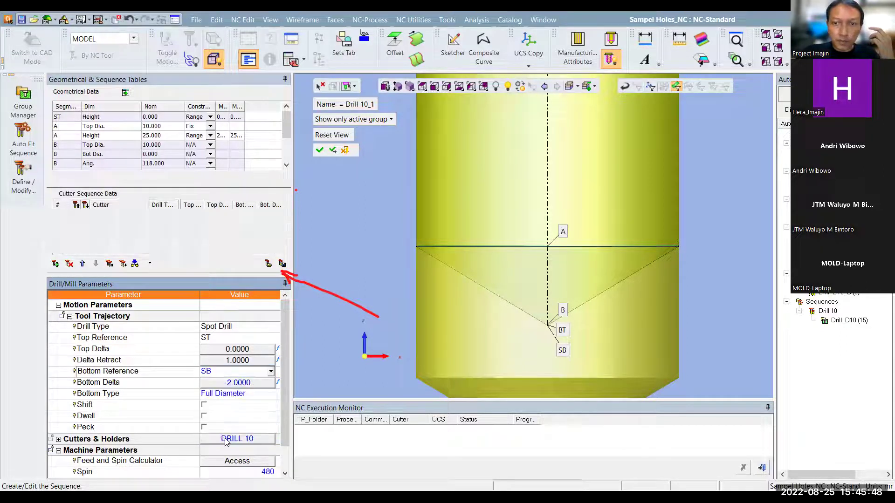
left_click(247, 383)
type("0")
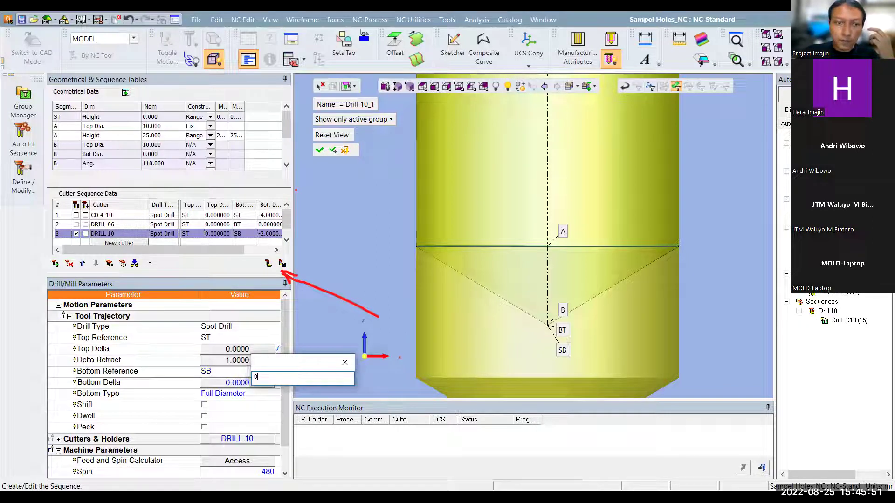
key("Return")
left_click(237, 394)
left_click(246, 411)
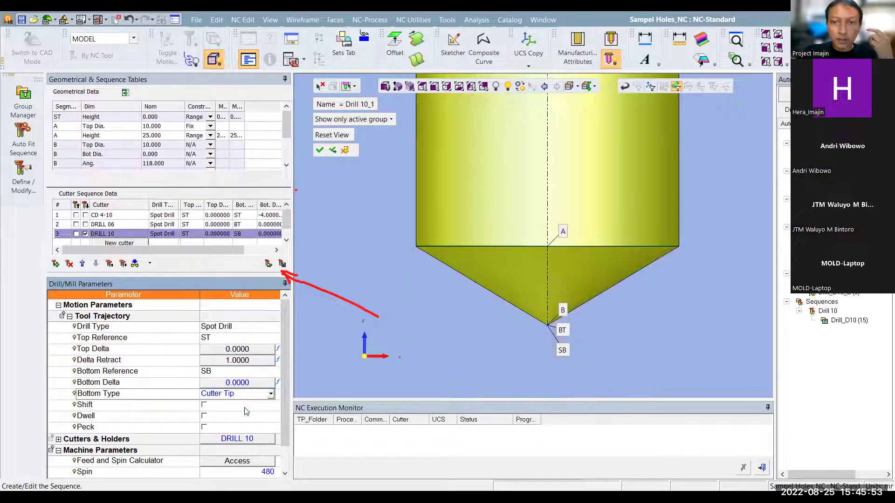
scroll(659, 144, "down", 3)
scroll(566, 151, "up", 2)
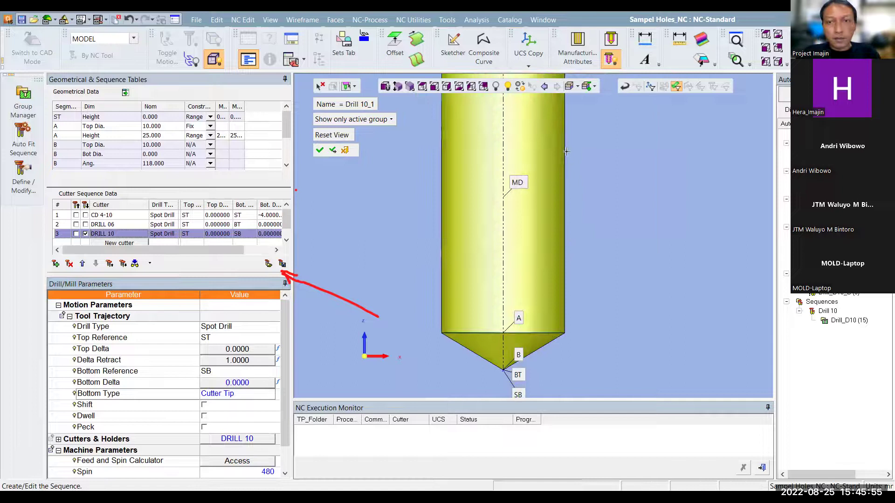
scroll(443, 177, "down", 2)
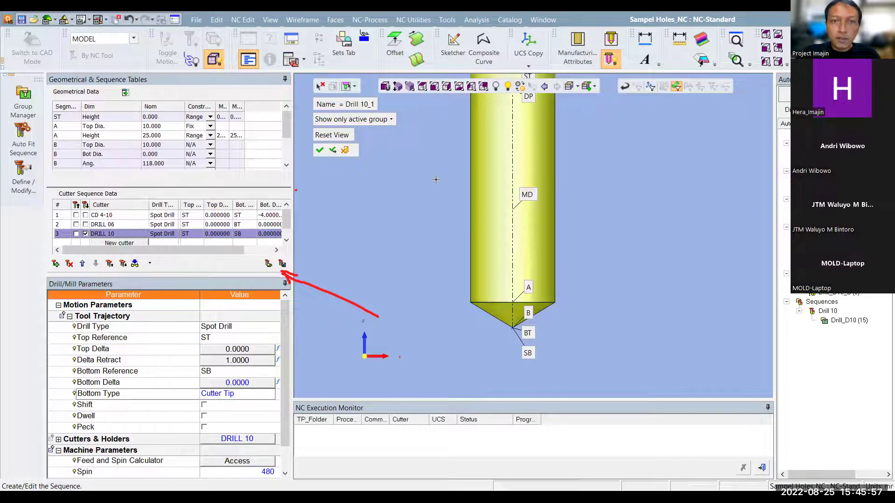
Accept Drill 10_1 and load the saved Drill 10 sequence again as Drill 10_2.
left_click(321, 150)
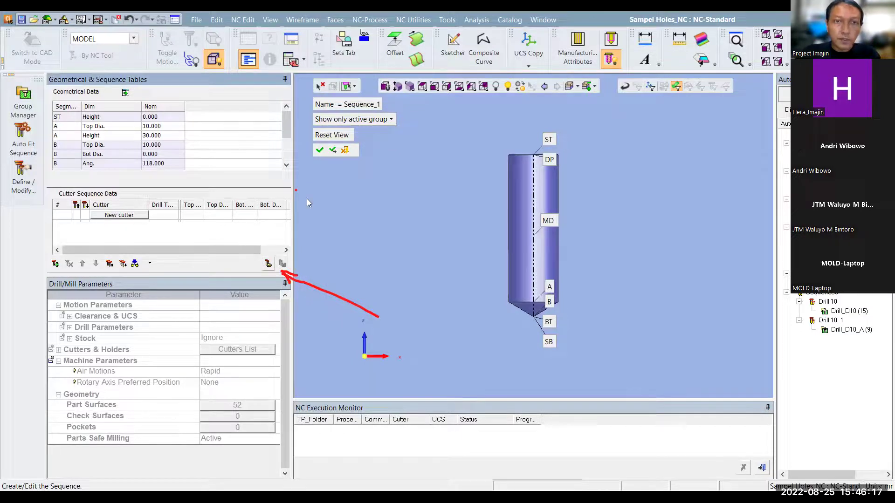
left_click(268, 264)
left_click(556, 323)
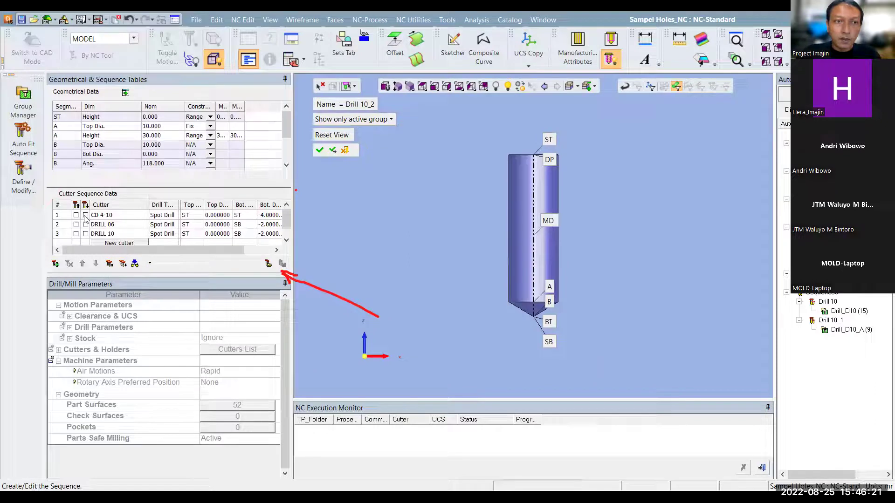
left_click(86, 217)
Set DRILL 06 to bottom delta 0 with a Cutter Tip bottom type.
left_click(86, 225)
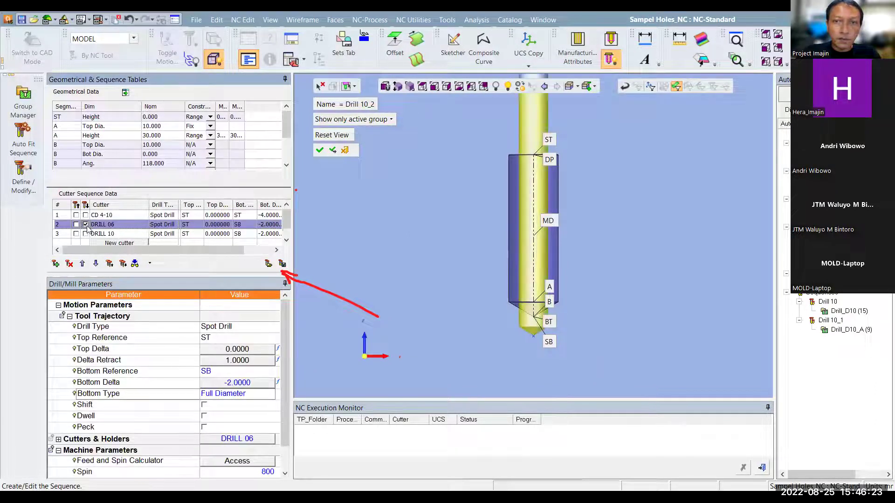
left_click(247, 383)
type("0")
key("Return")
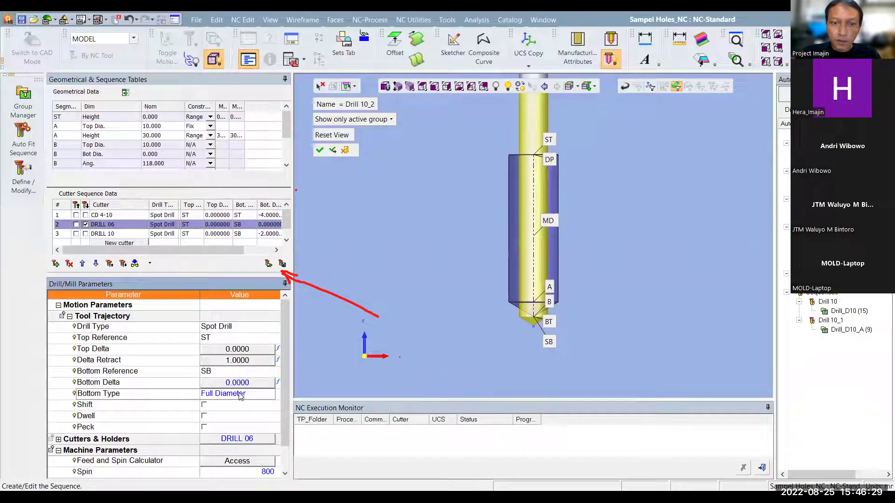
left_click(238, 394)
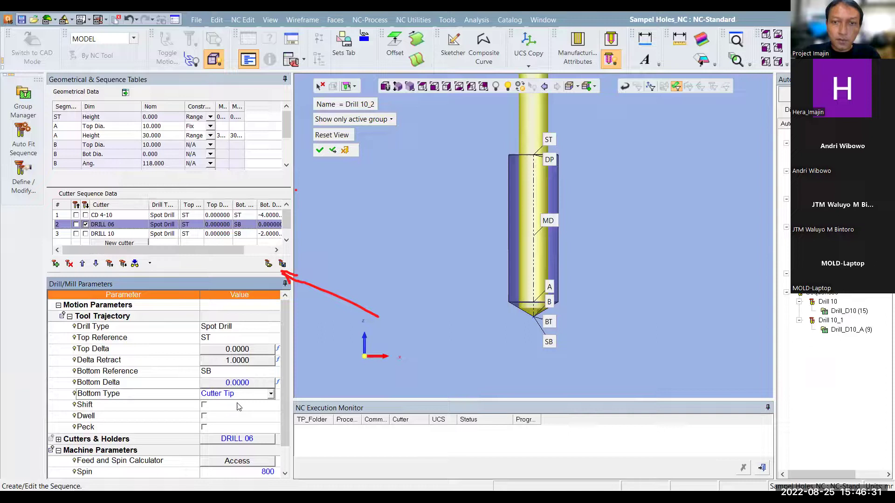
Keep DRILL 10 at SB with bottom delta 0 and Cutter Tip, and accept Drill 10_2.
left_click(105, 235)
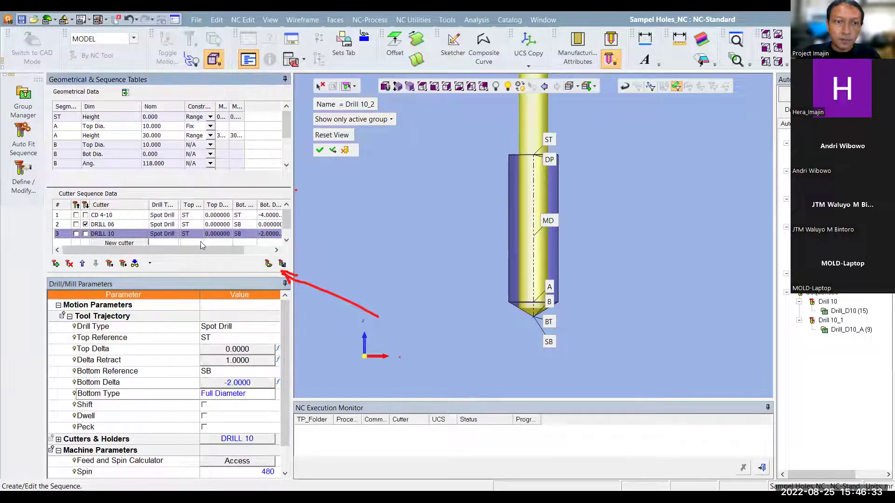
left_click(246, 373)
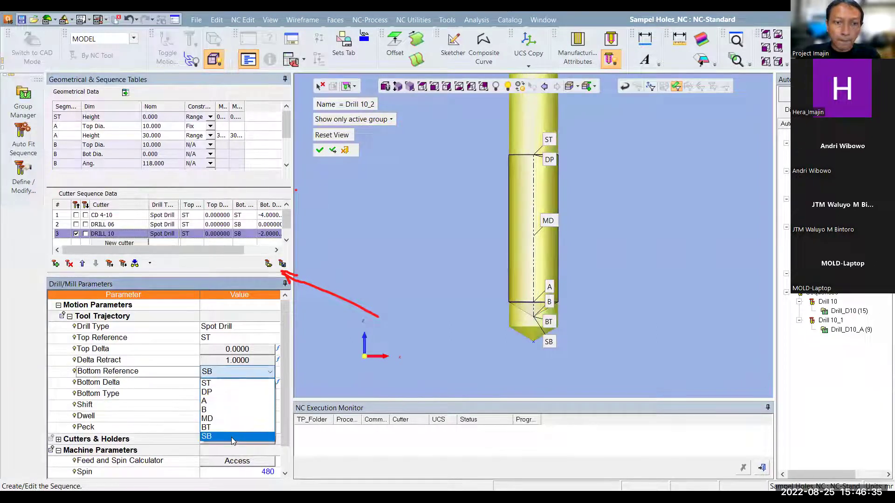
key("Escape")
left_click(253, 383)
type("0")
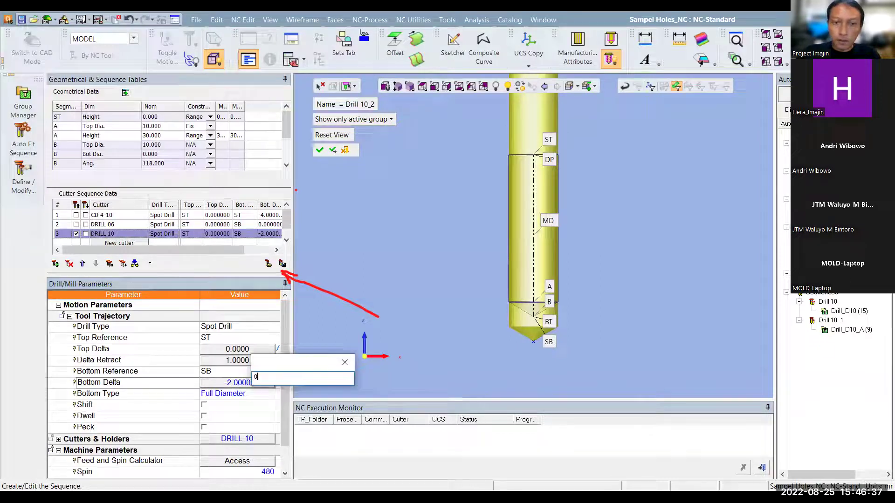
key("Return")
left_click(256, 395)
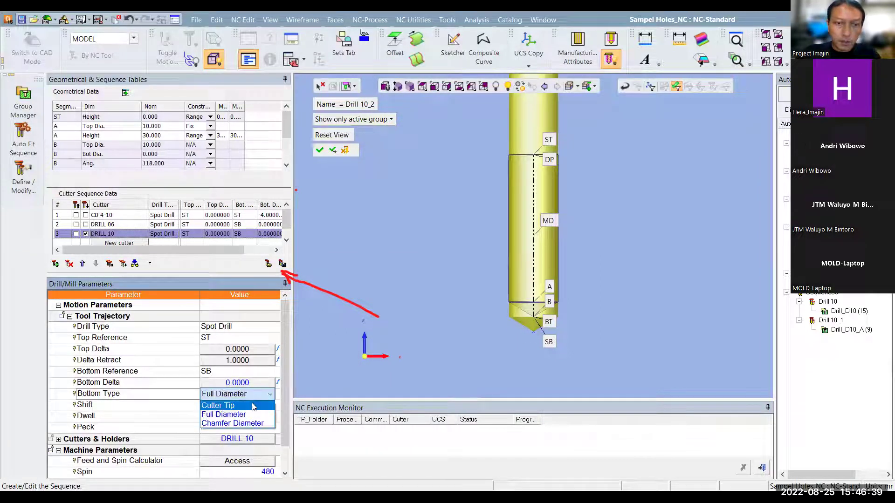
left_click(253, 406)
left_click(319, 150)
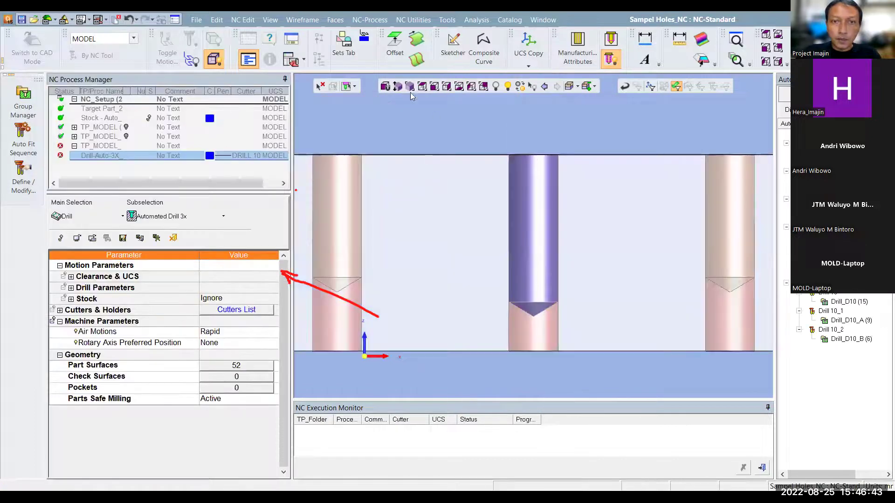
Save and calculate Drill-Auto-3X, checking the toolpaths in Front and Isometric views.
right_click(525, 129)
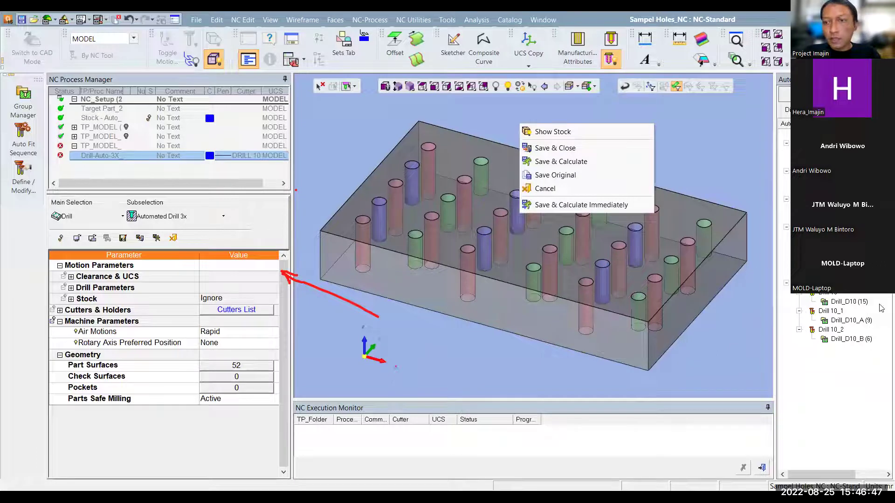
left_click(598, 163)
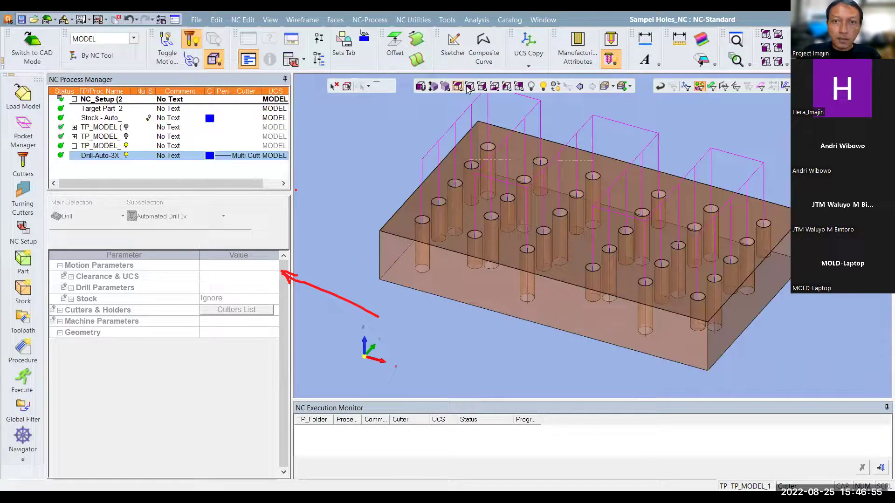
left_click(470, 86)
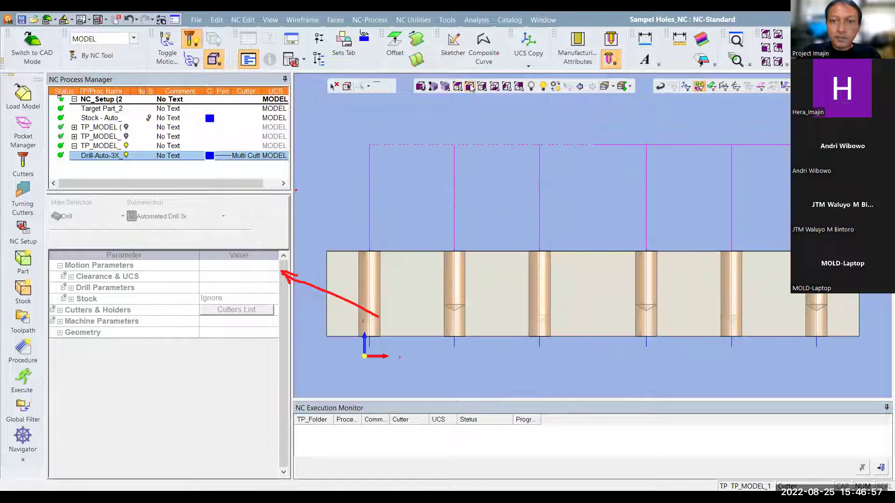
left_click(445, 87)
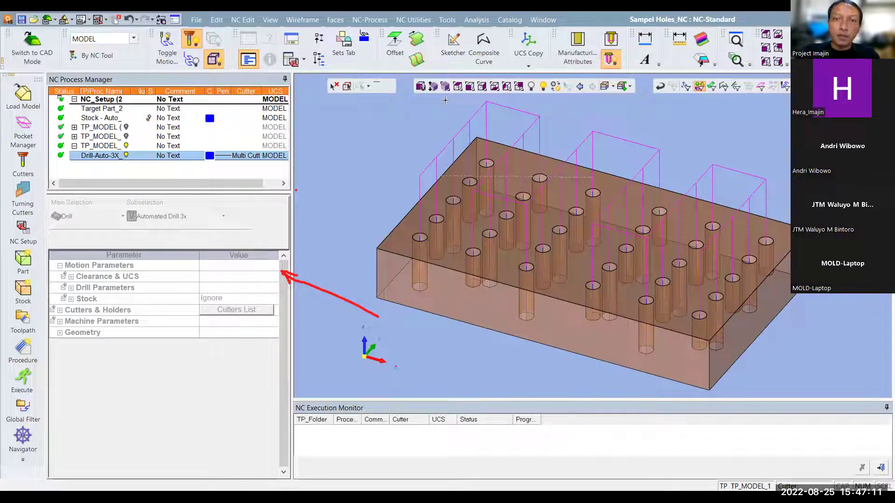
left_click(469, 87)
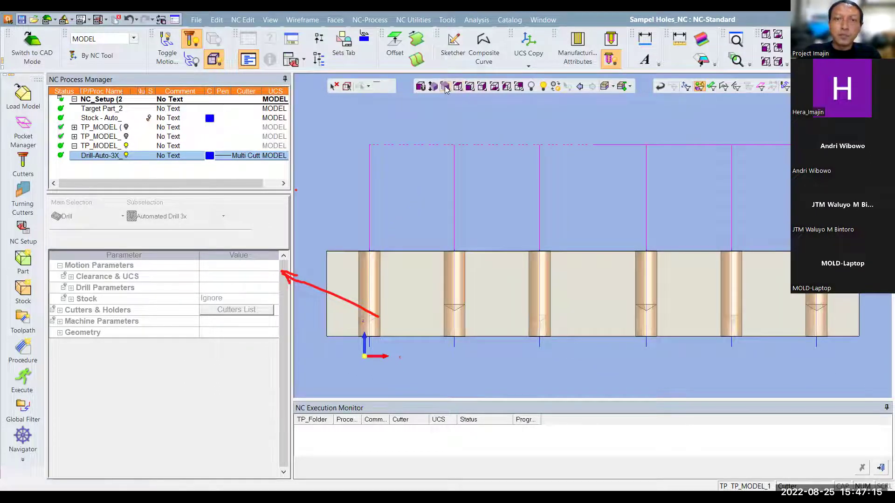
key("Home")
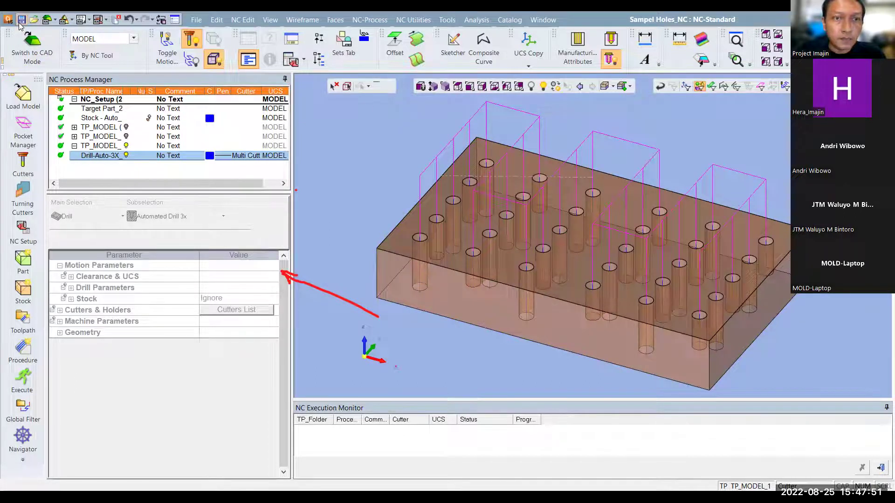
key("ctrl+s")
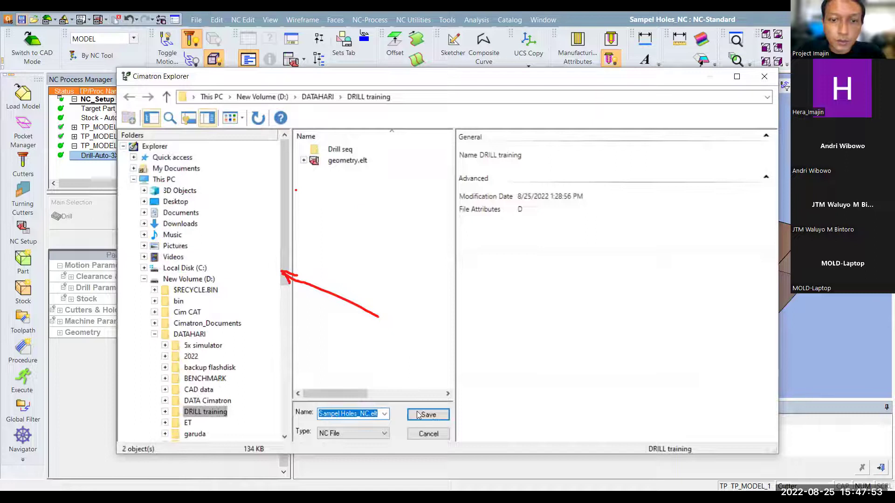
left_click(421, 415)
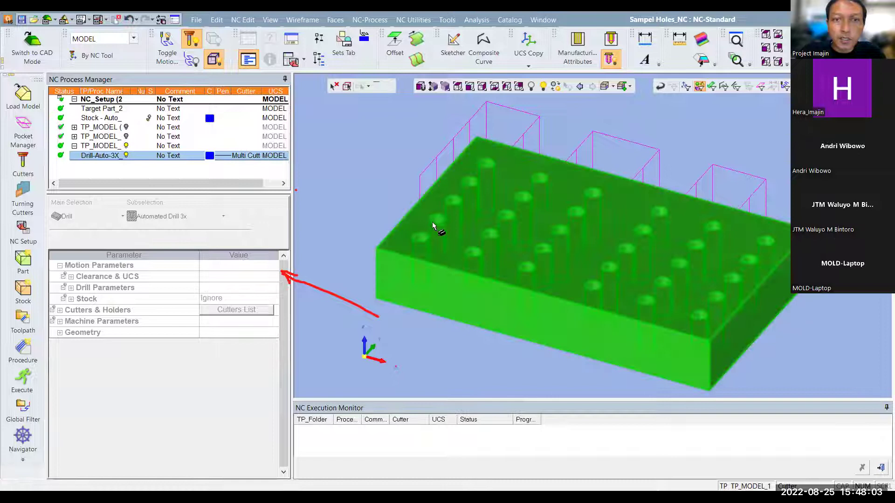
left_click(74, 136)
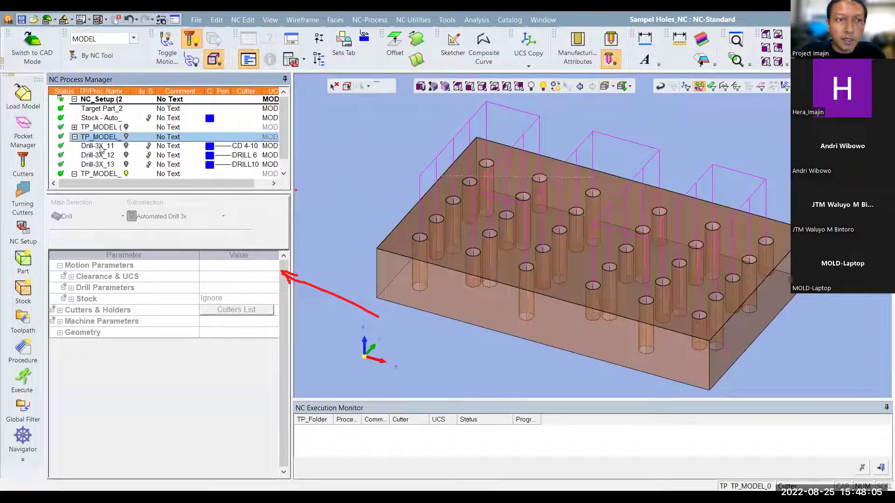
left_click_drag(157, 189, 159, 250)
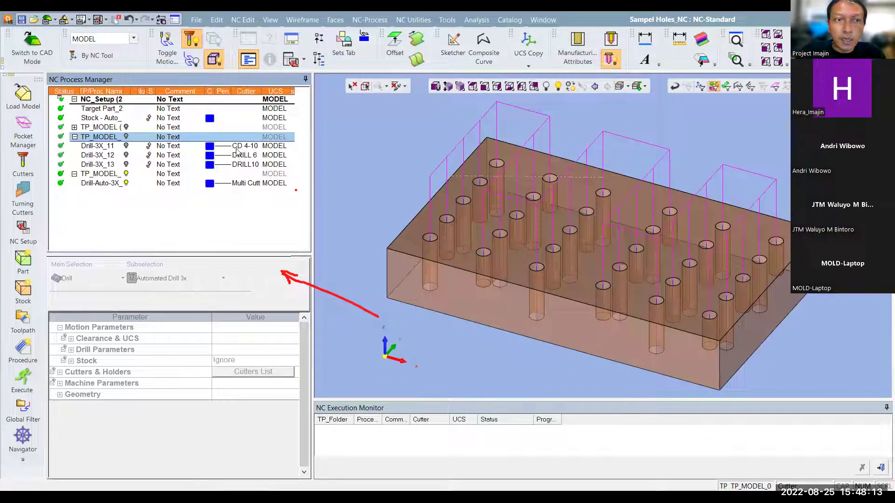
left_click(123, 146)
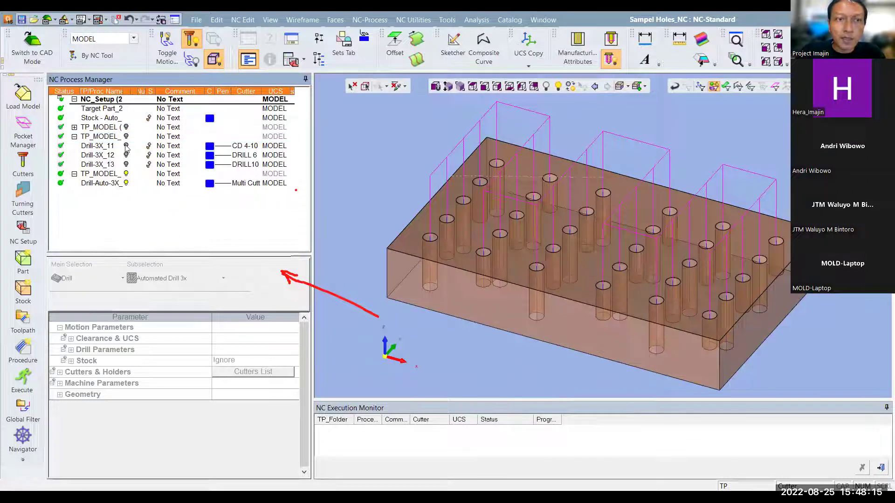
left_click(125, 155)
left_click(126, 165)
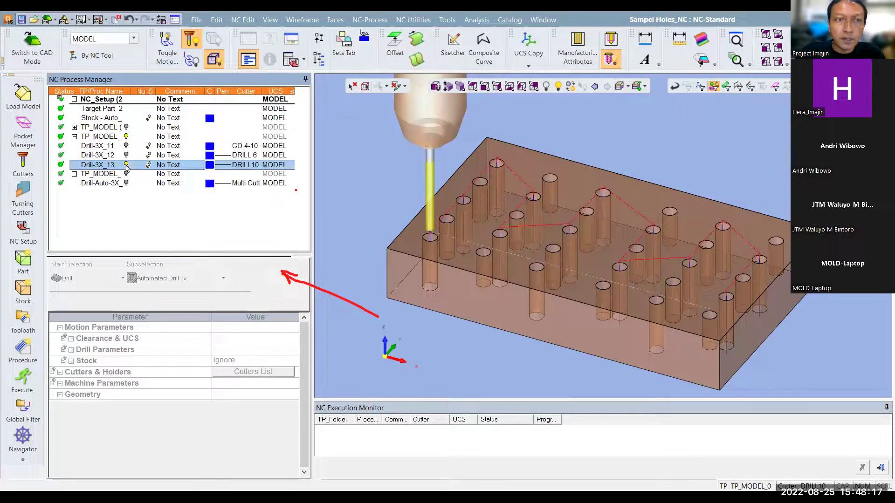
left_click(129, 186)
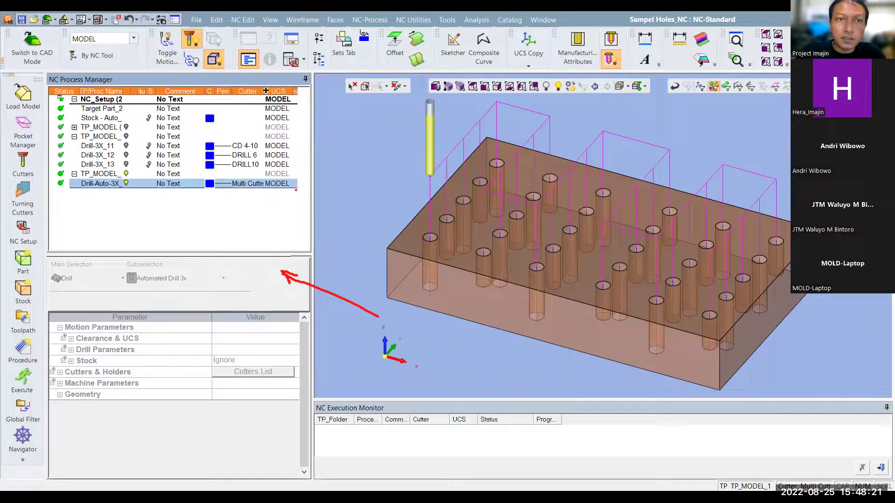
left_click_drag(262, 91, 274, 91)
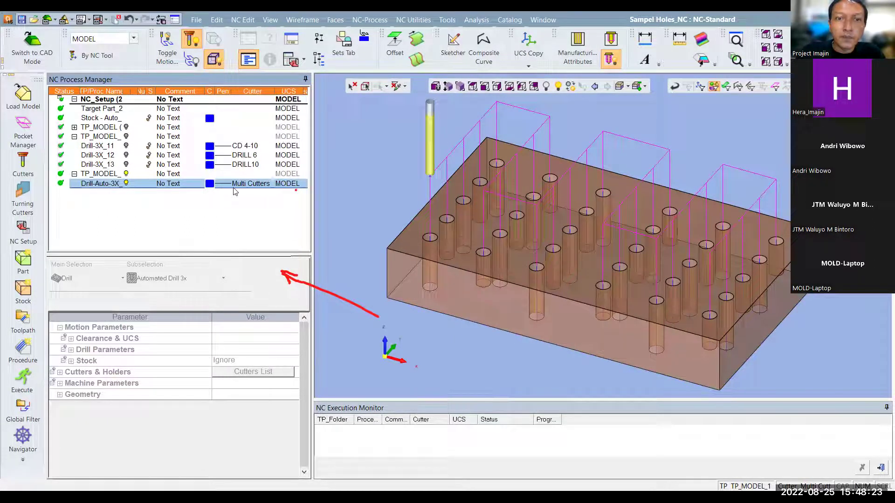
left_click(99, 186)
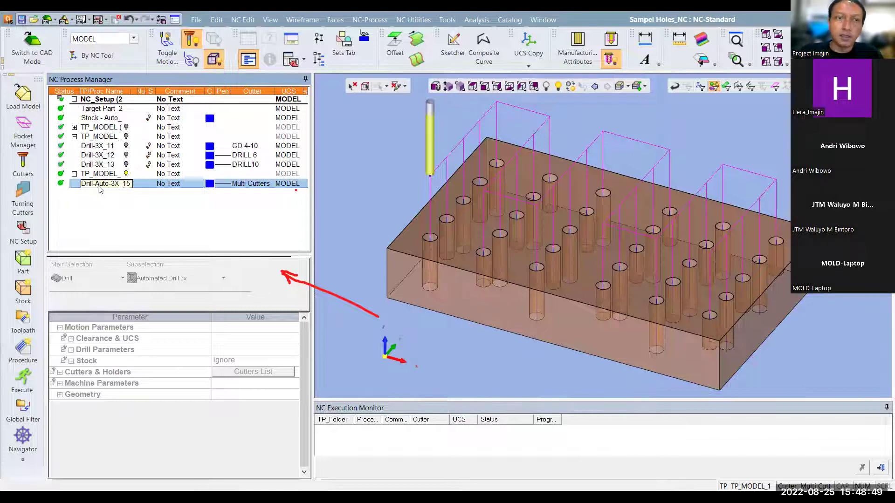
key("Return")
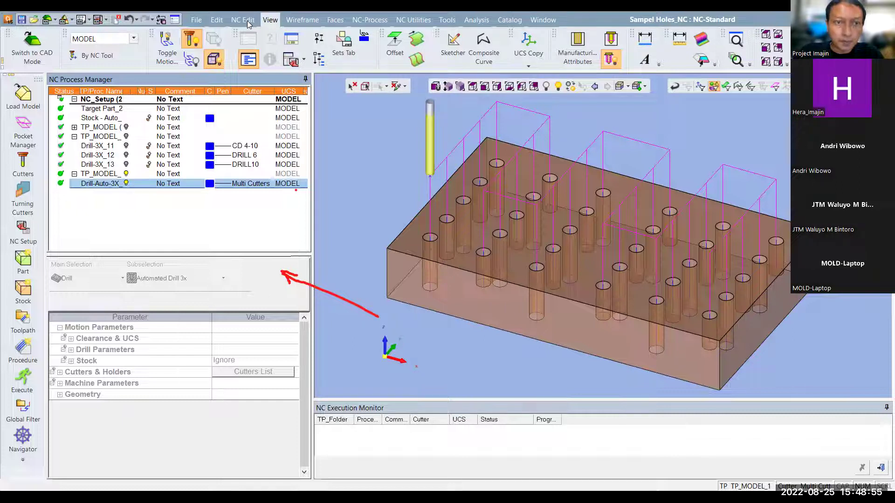
Divide Drill-Auto-3X by cutter change into CD 4-10, DRILL 06 and DRILL 10 procedures.
left_click(263, 20)
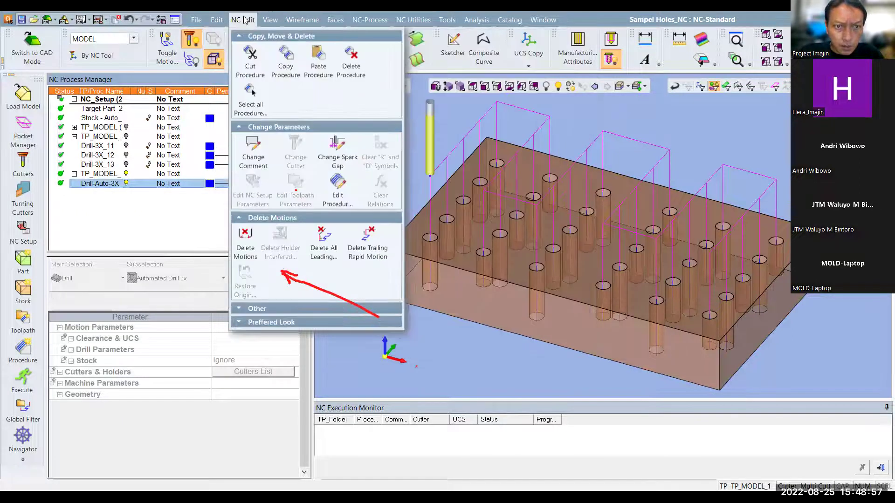
left_click(256, 309)
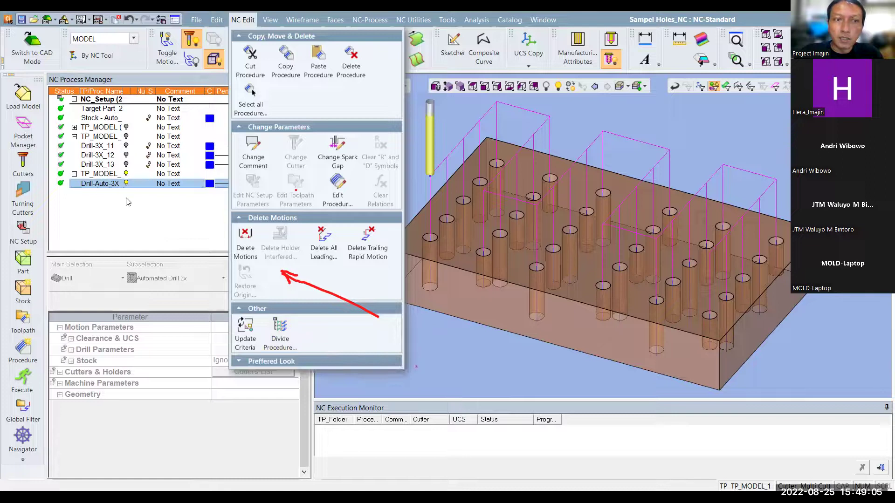
left_click(224, 195)
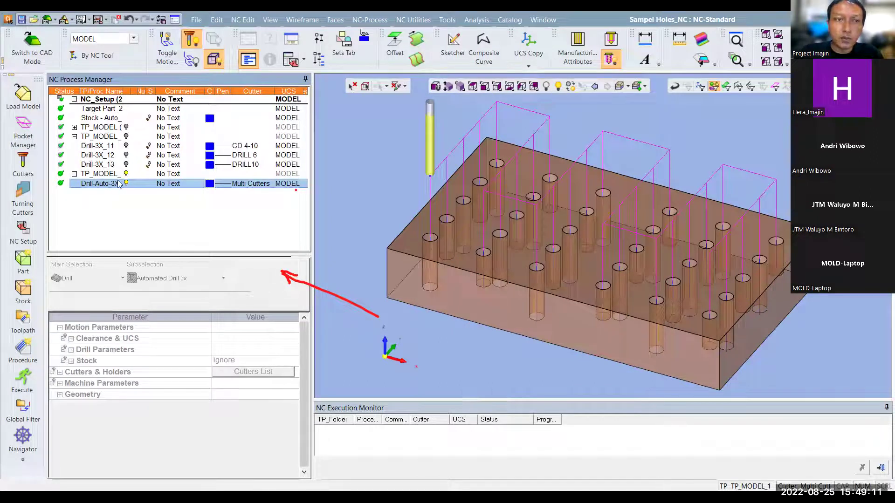
left_click(249, 21)
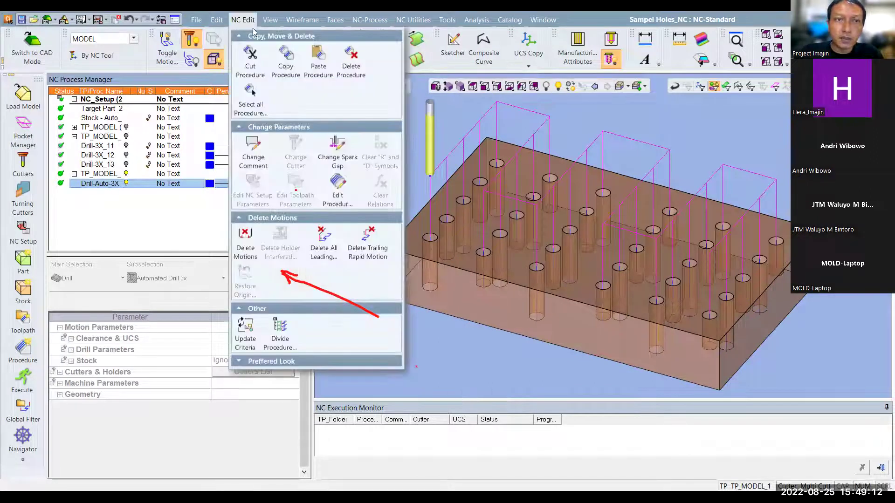
left_click(278, 332)
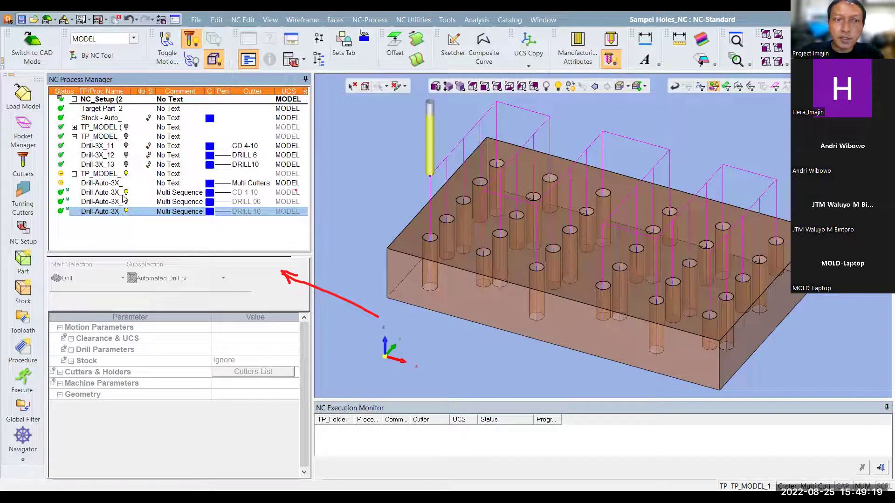
left_click(126, 175)
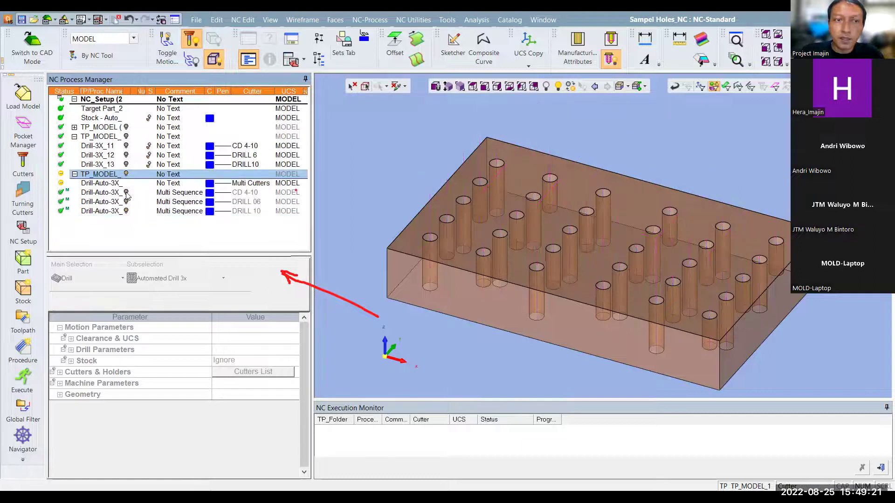
Preview the CD 4-10, DRILL 06 and DRILL 10 toolpaths, orbiting the plate nearly edge-on.
left_click(126, 193)
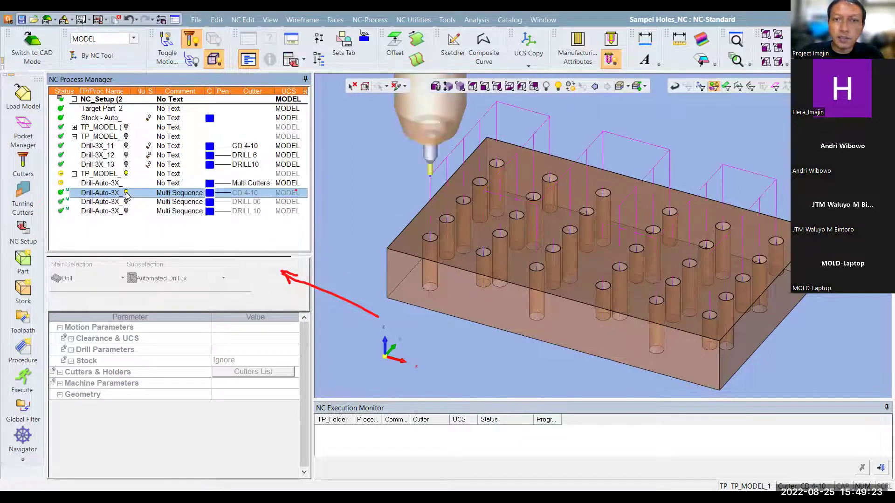
left_click(126, 202)
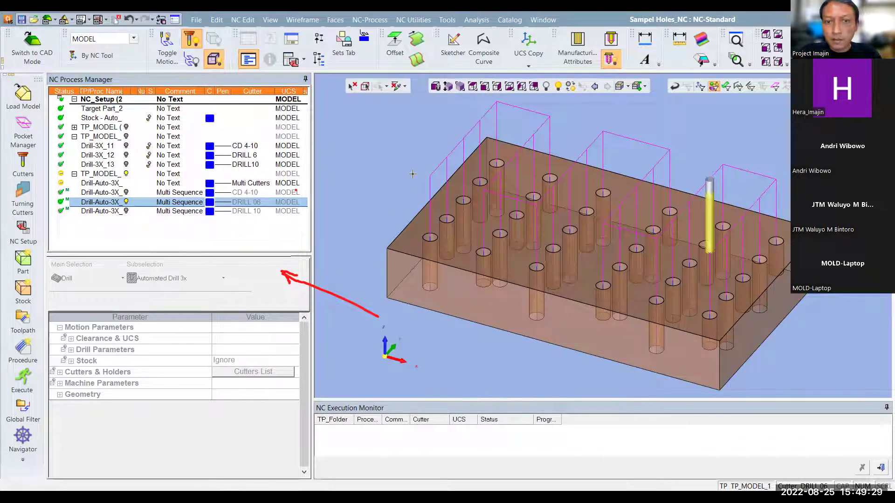
mouse_move(413, 172)
middle_mouse_down()
mouse_move(391, 141)
mouse_move(480, 291)
middle_mouse_up()
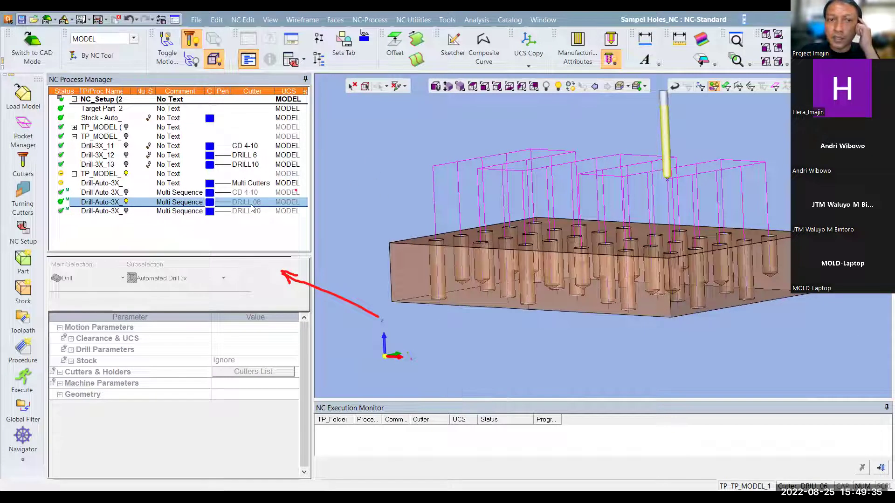
left_click(127, 211)
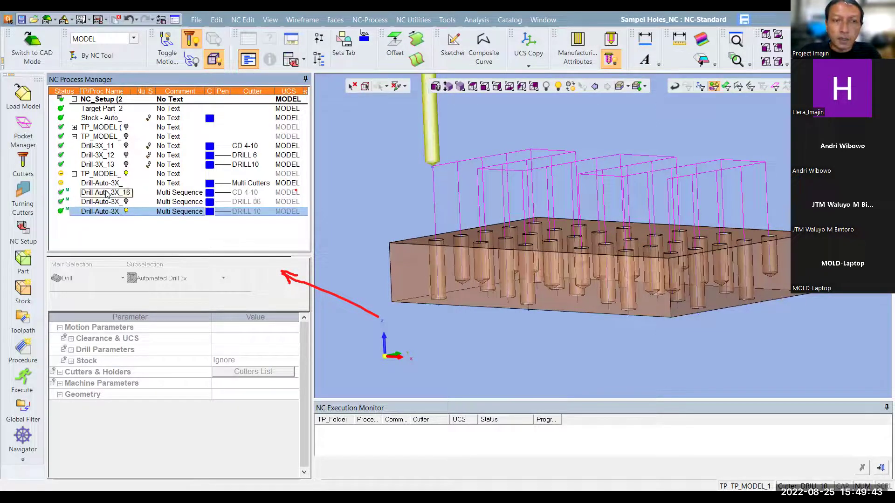
Select all three divided drill procedures and bring up the Execute output tools.
left_click(108, 193)
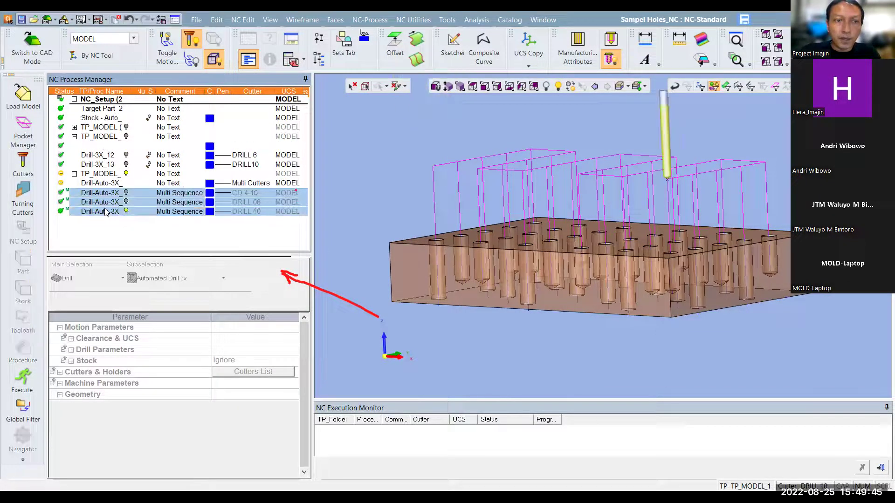
left_click(103, 205, "ctrl")
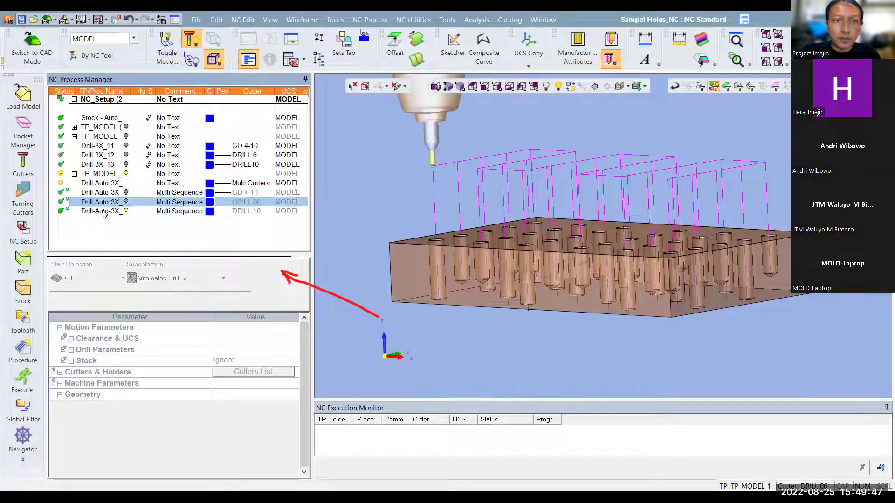
left_click(23, 460)
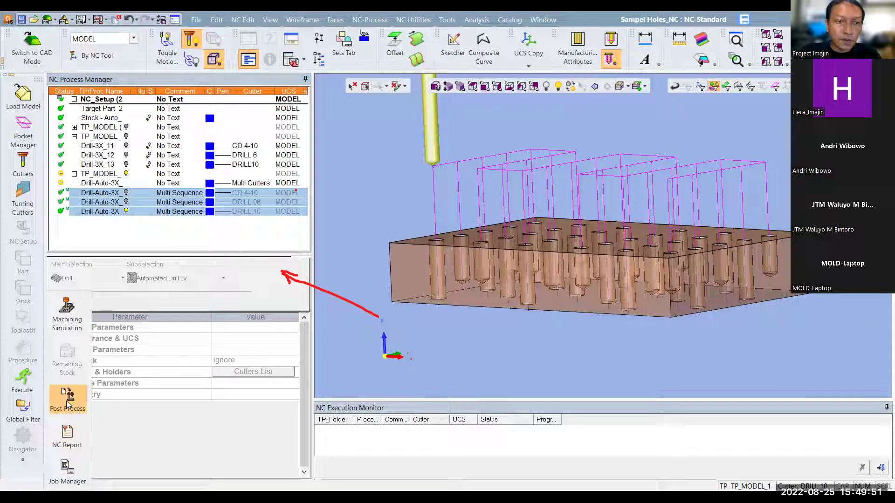
Post-process the three procedures split by Tool Change, with G-code display on, into files named 'drill'.
left_click(68, 399)
left_click(89, 344)
left_click(234, 358)
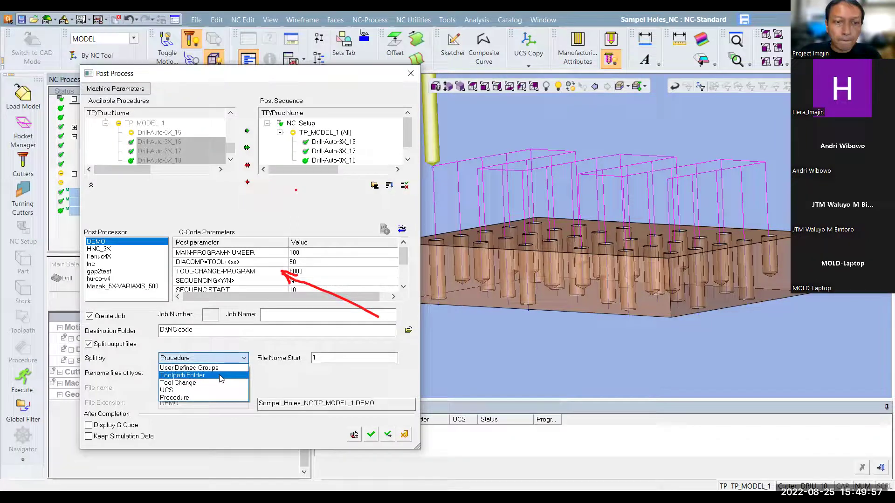
left_click(217, 383)
left_click(205, 374)
left_click(187, 386)
left_click(89, 425)
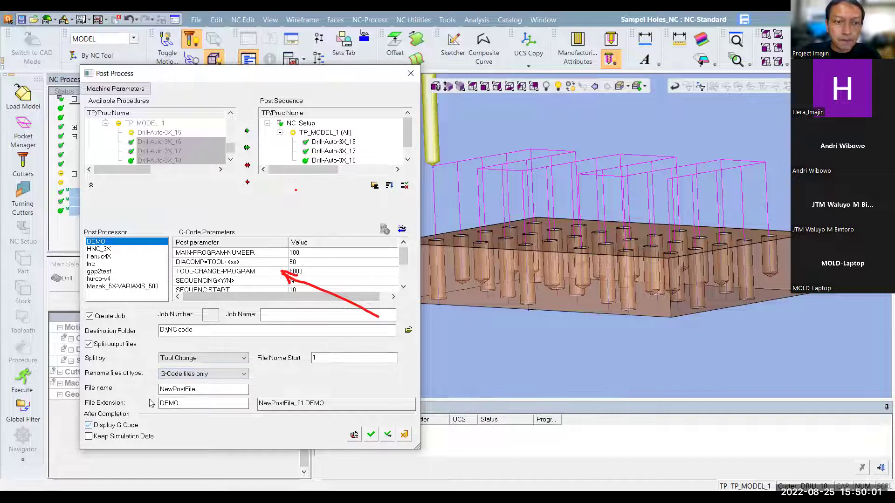
double_click(192, 391)
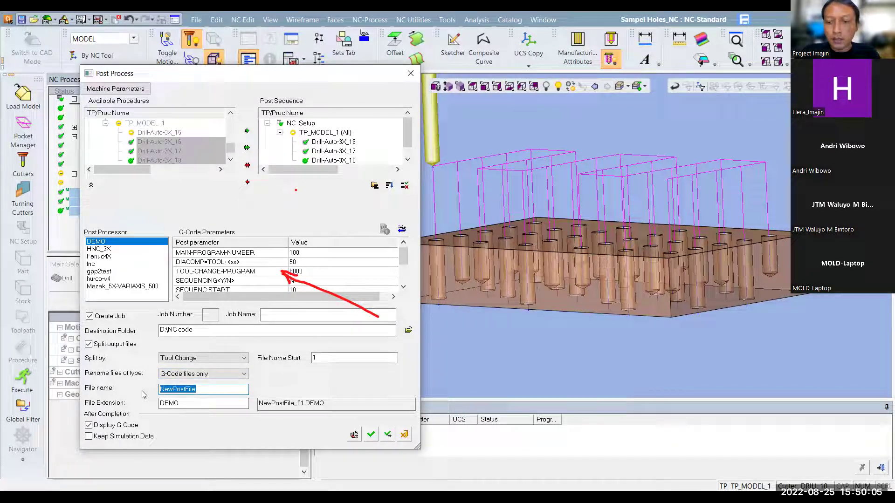
type("dr")
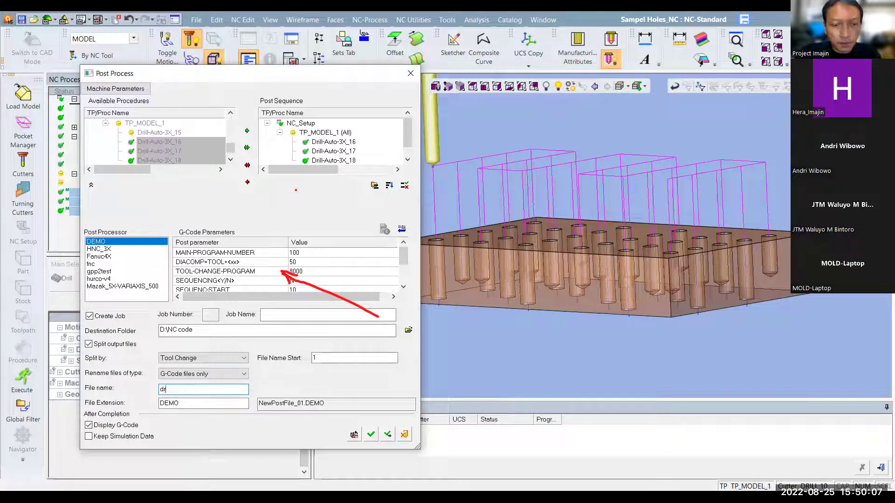
type("ill")
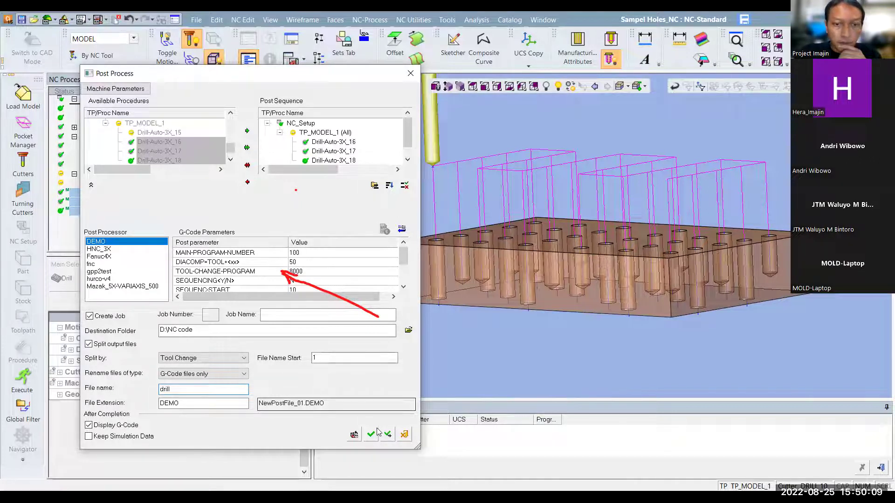
left_click(371, 435)
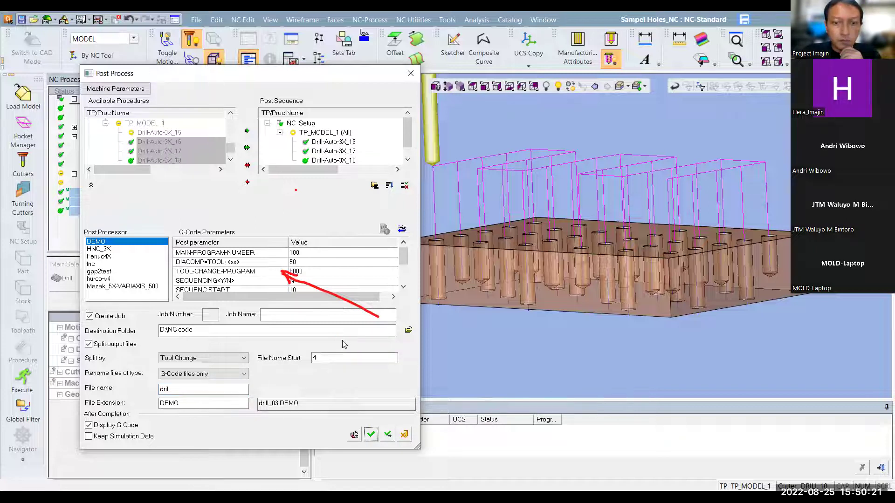
key("Escape")
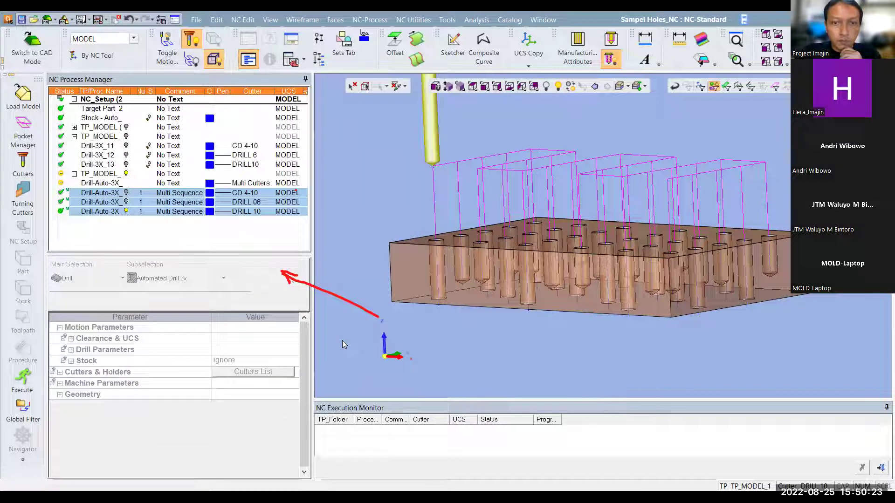
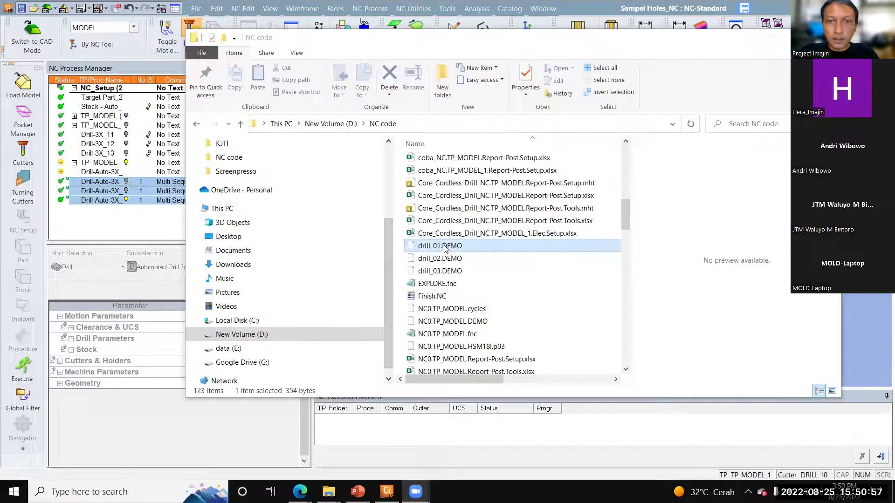
Open the drill_01, drill_02 and drill_03.DEMO G-code files in Notepad.
left_click(446, 271, "shift")
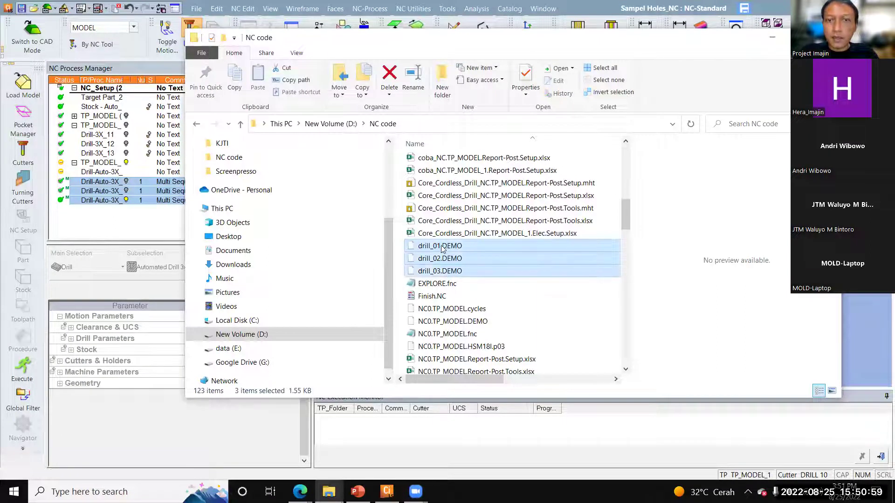
double_click(438, 248)
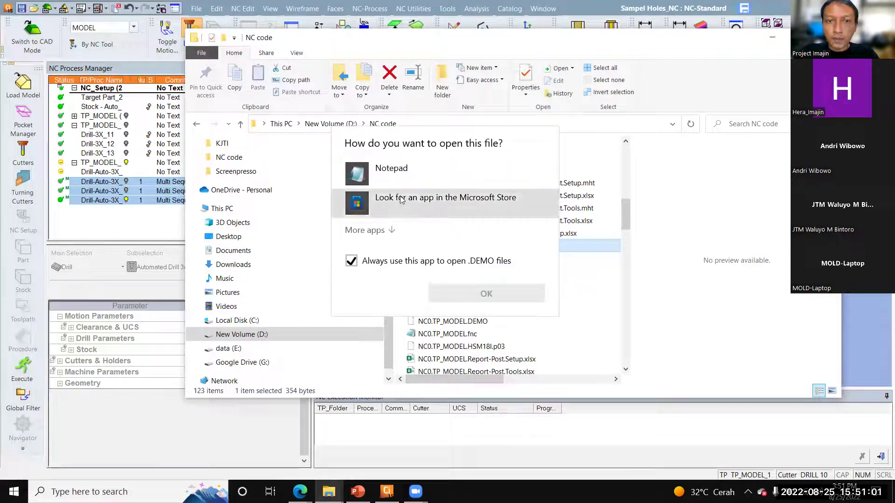
left_click(487, 294)
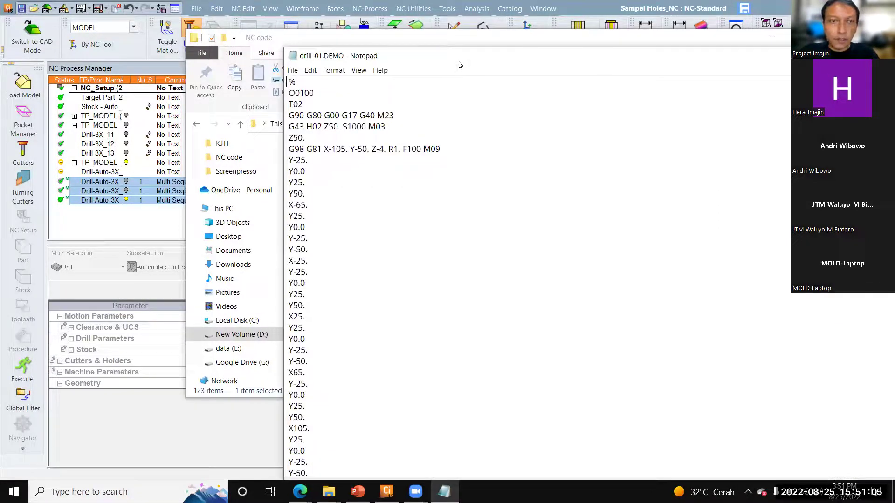
double_click(459, 64)
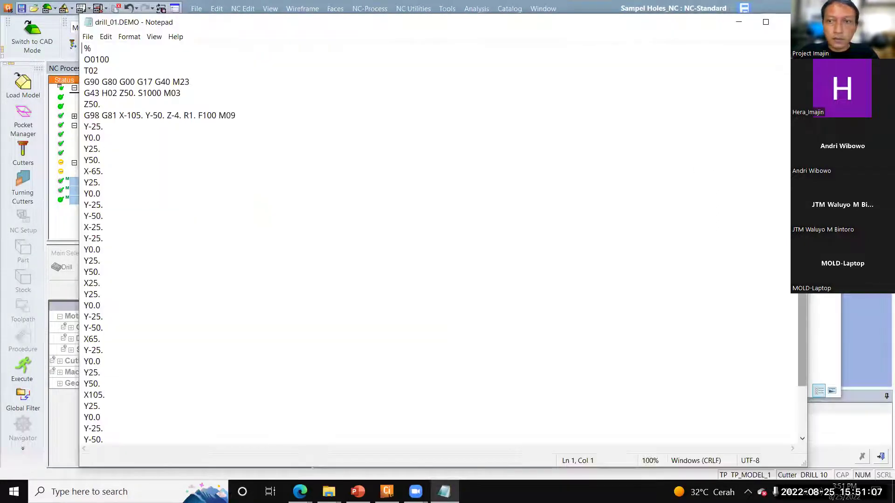
key("alt+Tab")
double_click(466, 260)
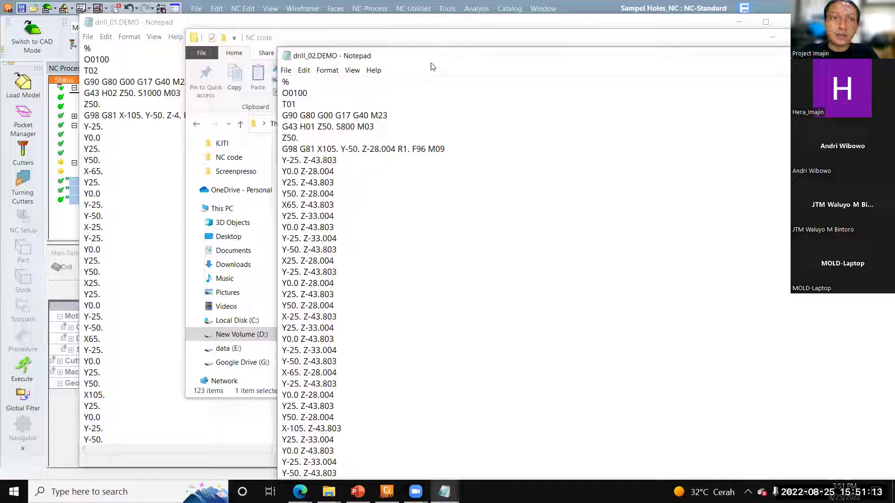
left_click_drag(432, 67, 366, 46)
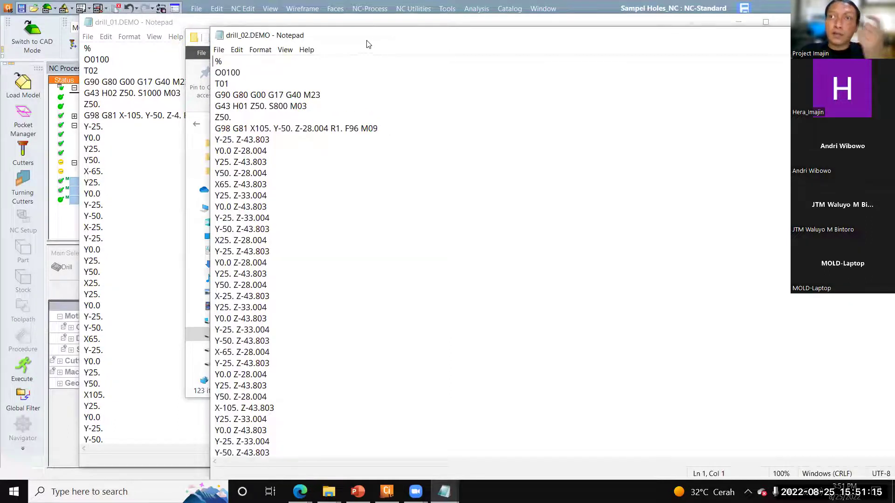
left_click(195, 72)
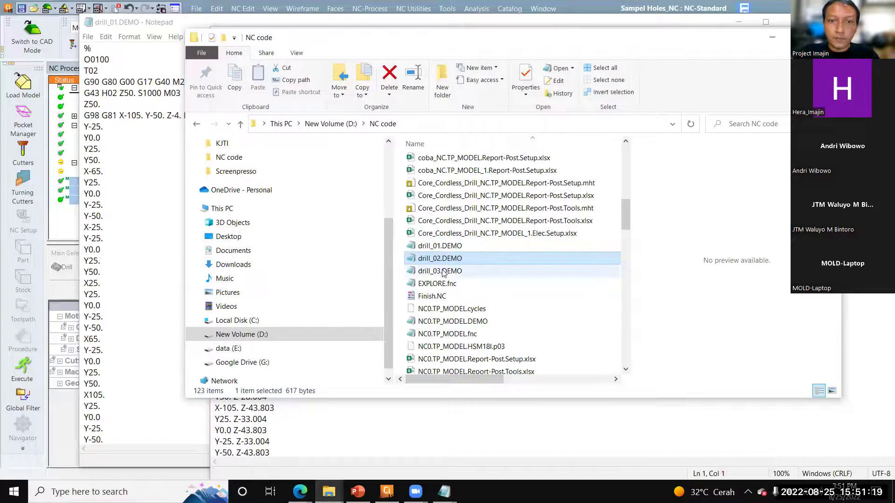
left_click(481, 269)
double_click(481, 269)
Arrange the Notepad windows side by side for comparison, then close drill_02.
left_click_drag(441, 52, 406, 52)
left_click(772, 39)
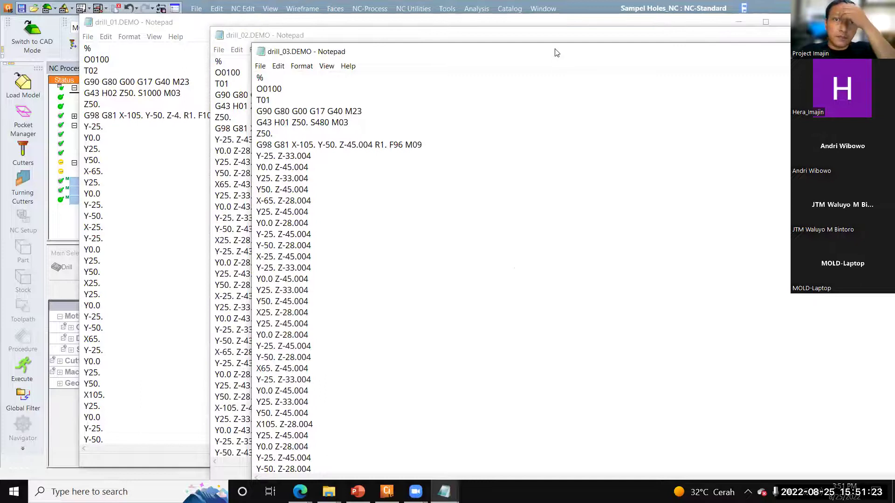
left_click_drag(564, 53, 667, 59)
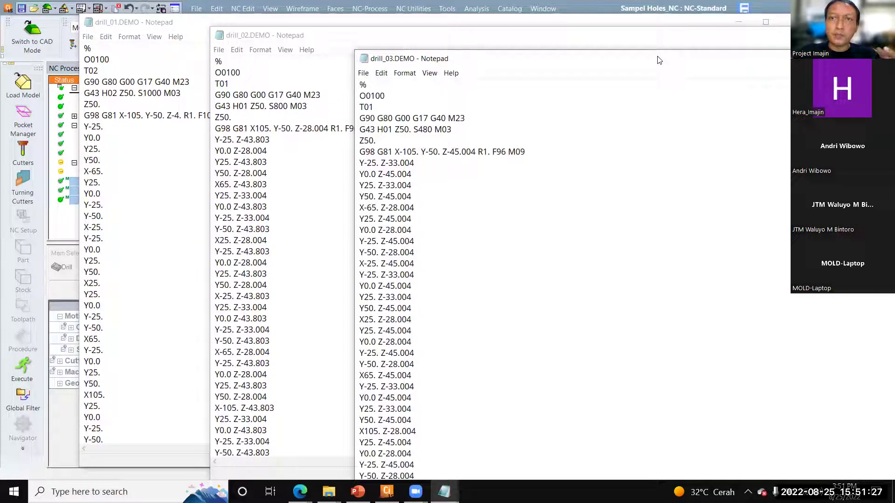
left_click_drag(655, 62, 425, 78)
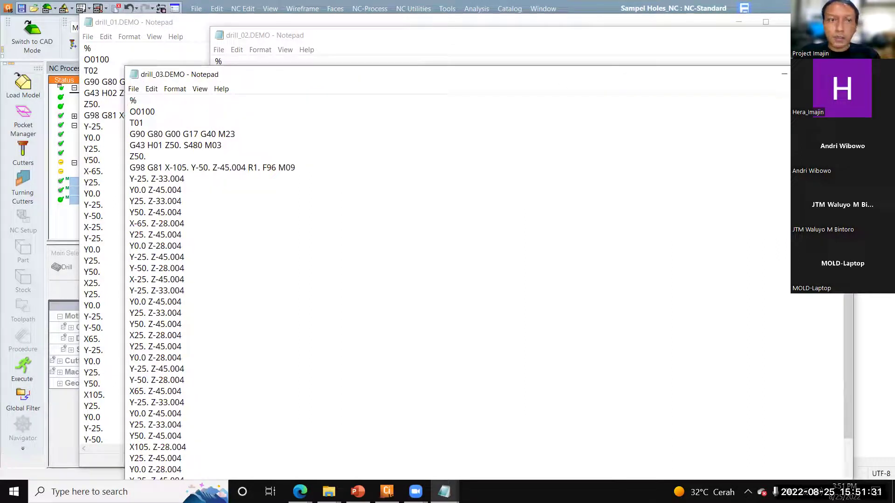
left_click_drag(774, 35, 784, 48)
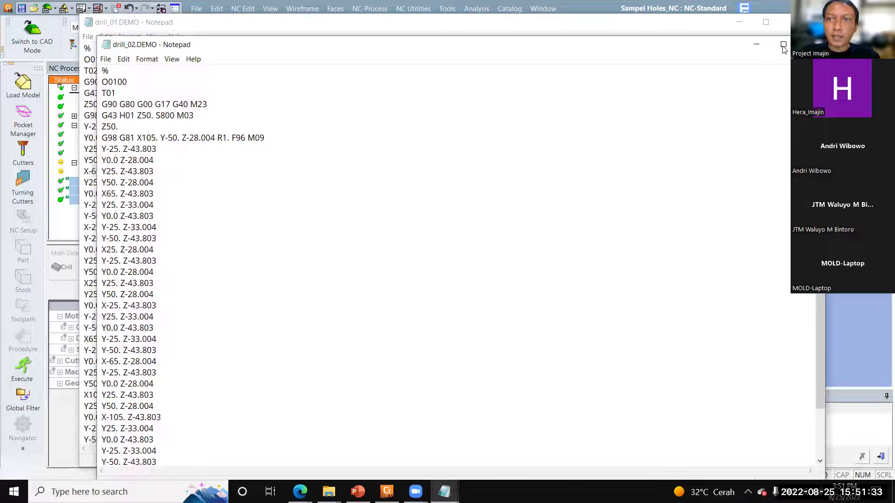
left_click(810, 45)
Close the drill_01 Notepad window and open Sample 3.elt from the recent files.
left_click(793, 22)
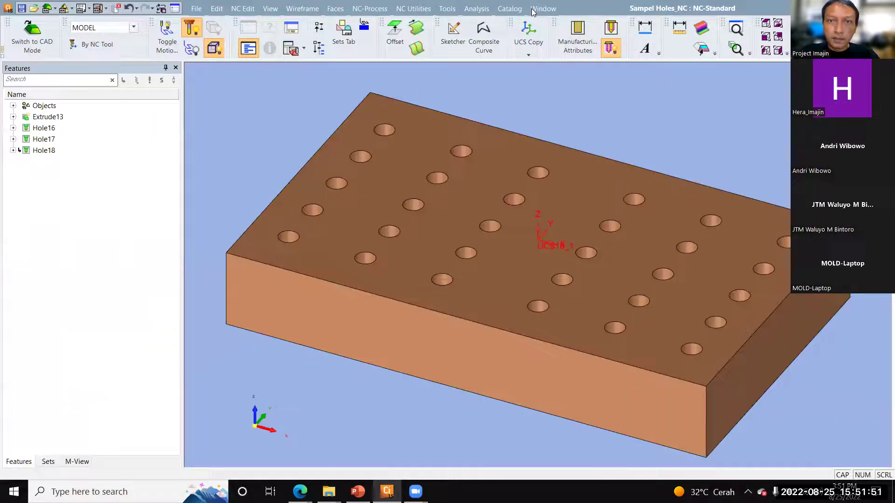
left_click(537, 9)
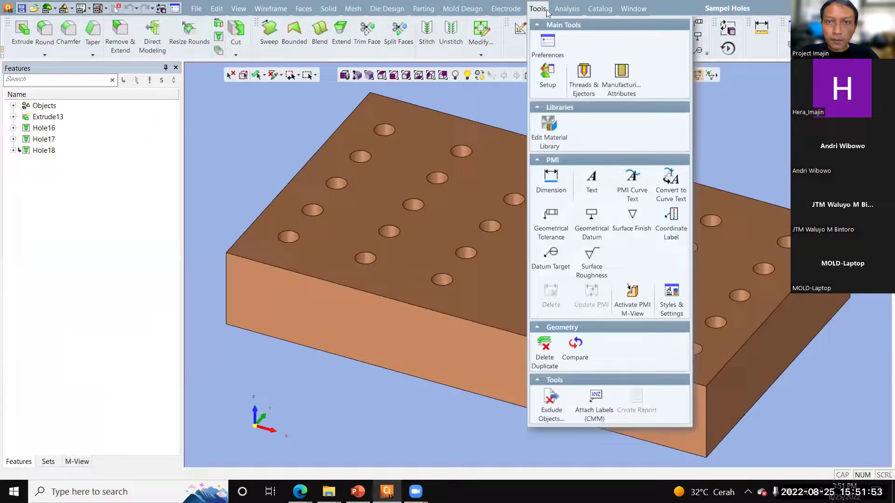
left_click(548, 9)
left_click(634, 9)
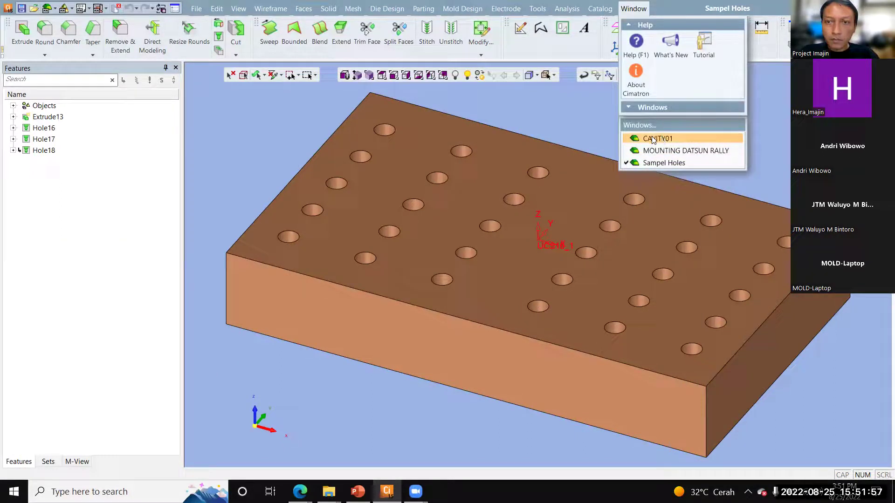
left_click(579, 126)
left_click(195, 9)
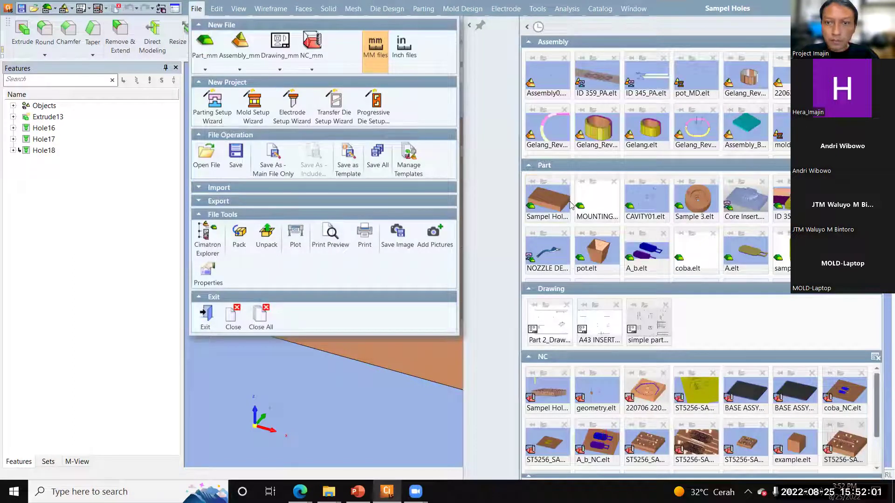
left_click(690, 223)
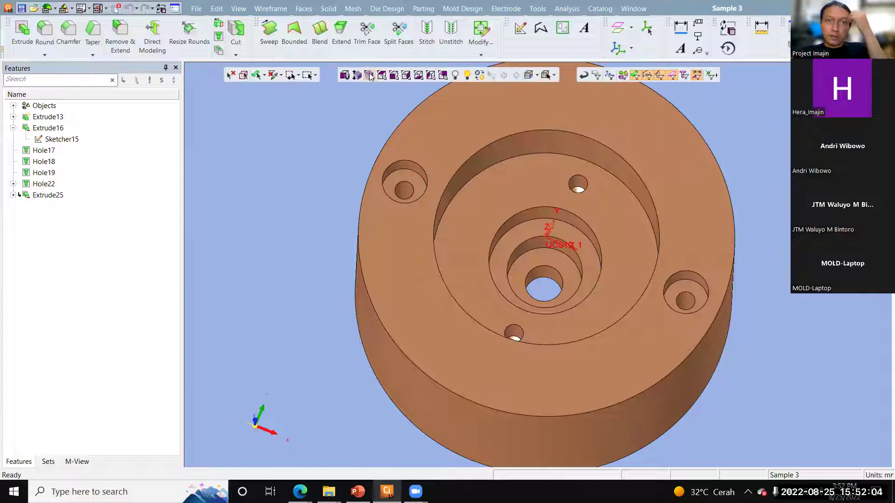
Export the Sample 3 part to a new NC document via Export to NC.
left_click(370, 76)
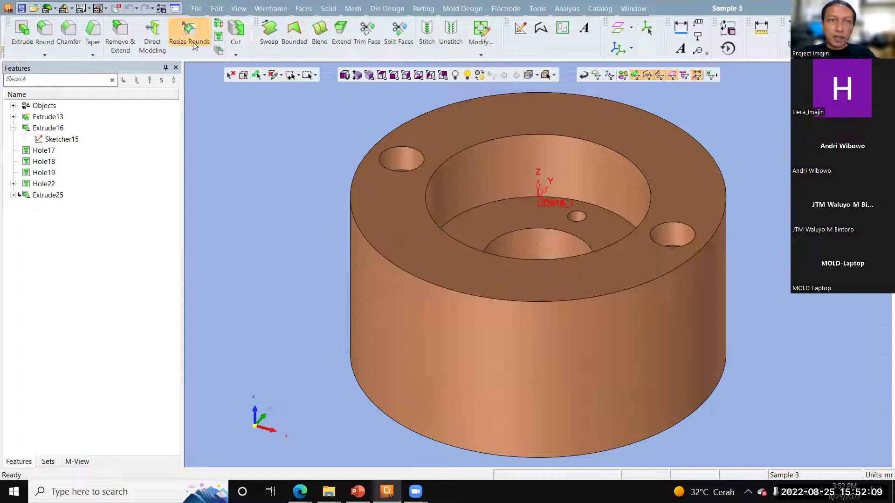
left_click(196, 8)
left_click(215, 205)
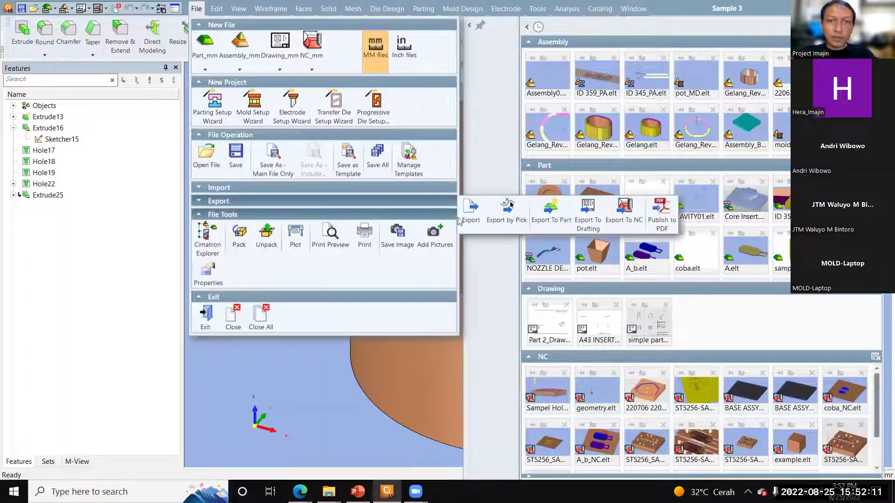
left_click(613, 212)
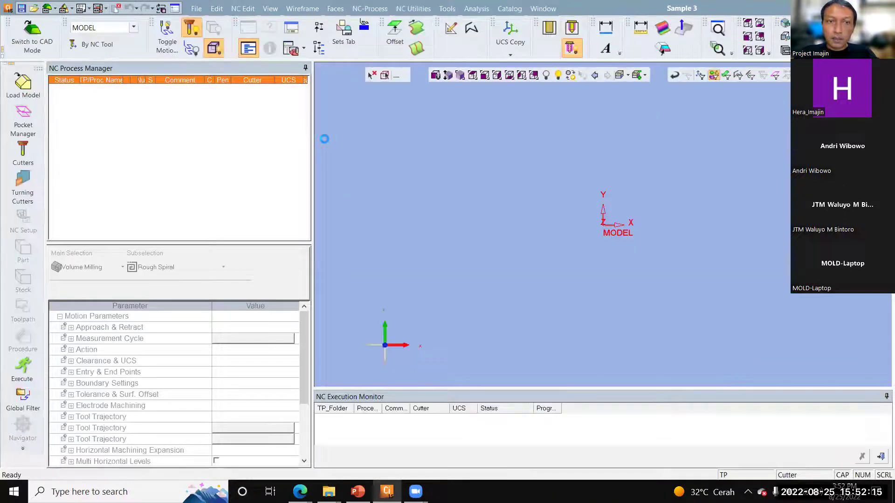
Load Sample 3 and define its target part and bounding-box stock.
left_click(120, 150)
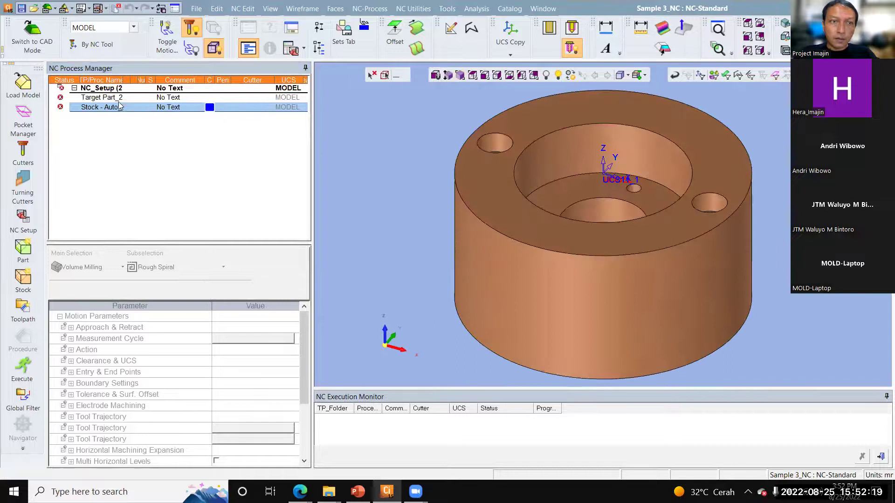
left_click(114, 98)
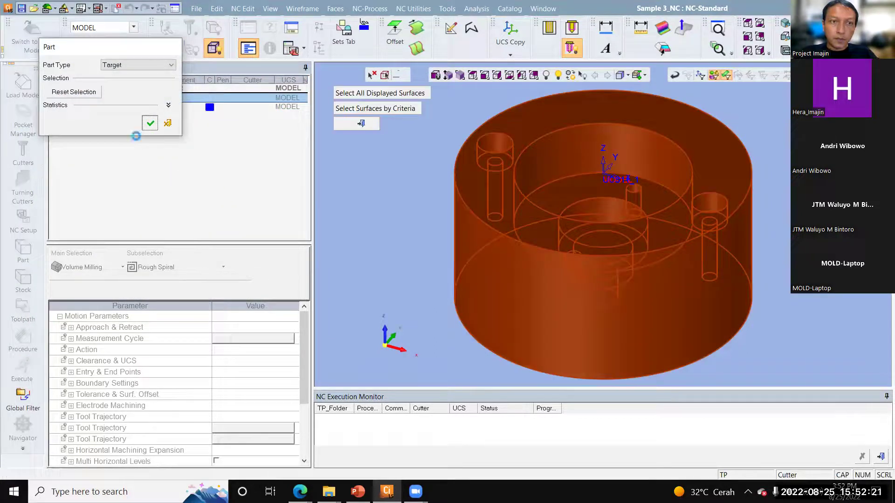
left_click(146, 122)
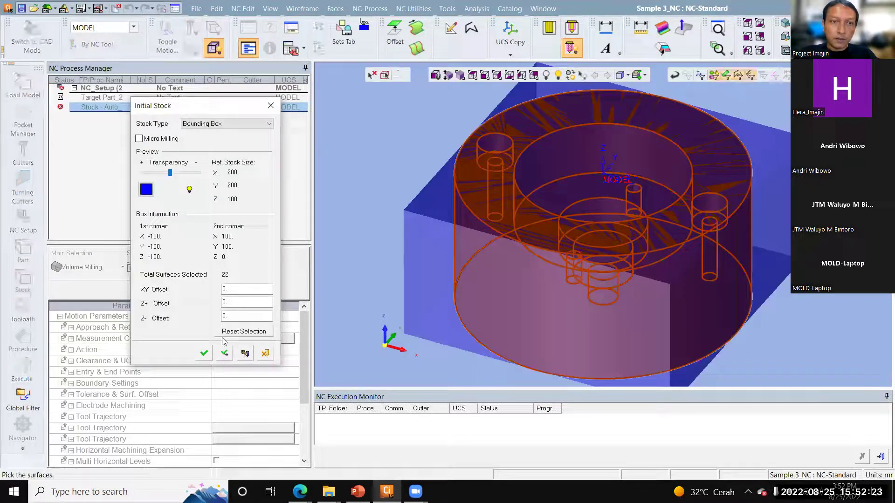
left_click(201, 352)
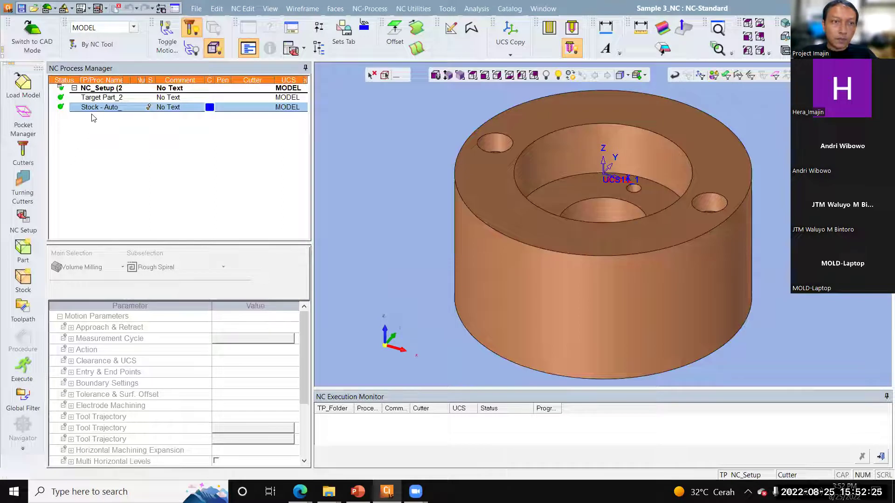
Create the TP_MODEL toolpath and a new Drill > Automated Drill 3x procedure.
left_click(22, 314)
left_click(296, 296)
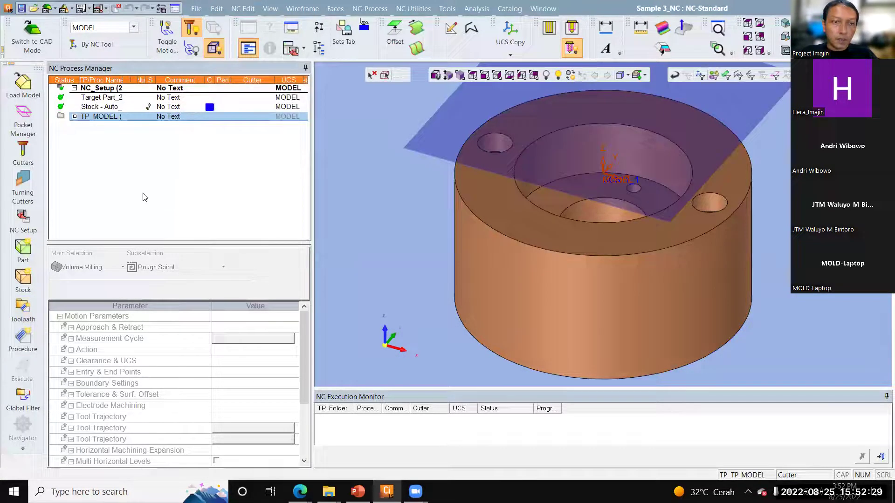
left_click(18, 342)
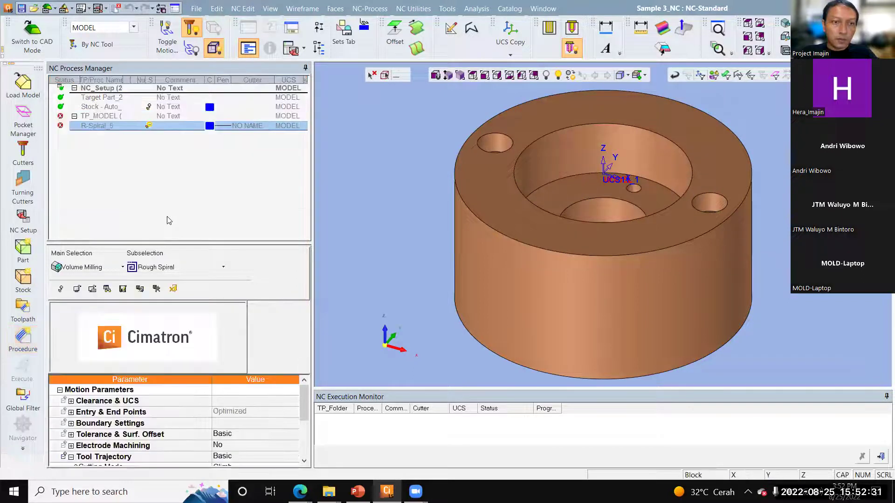
left_click(120, 267)
left_click(76, 350)
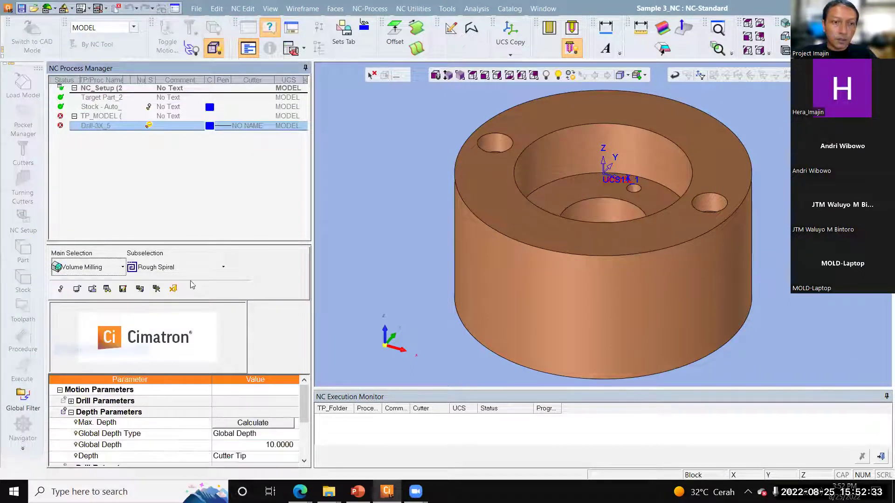
left_click(200, 267)
left_click(206, 297)
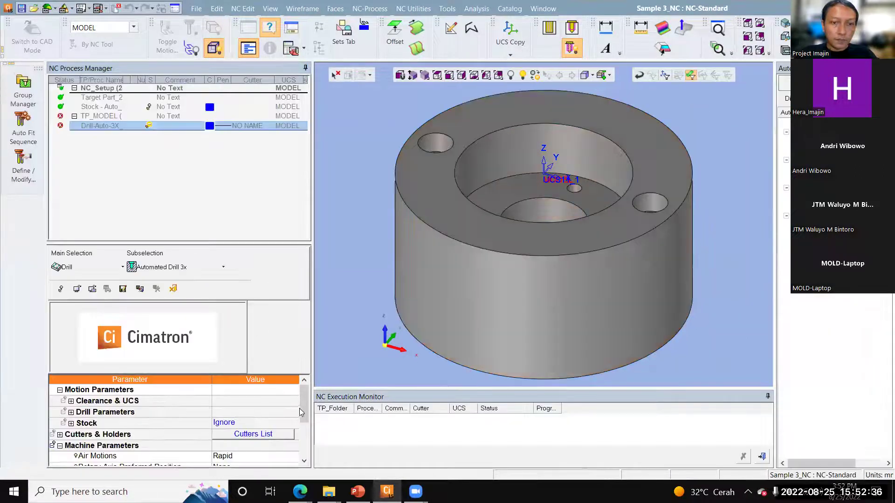
left_click_drag(300, 412, 293, 446)
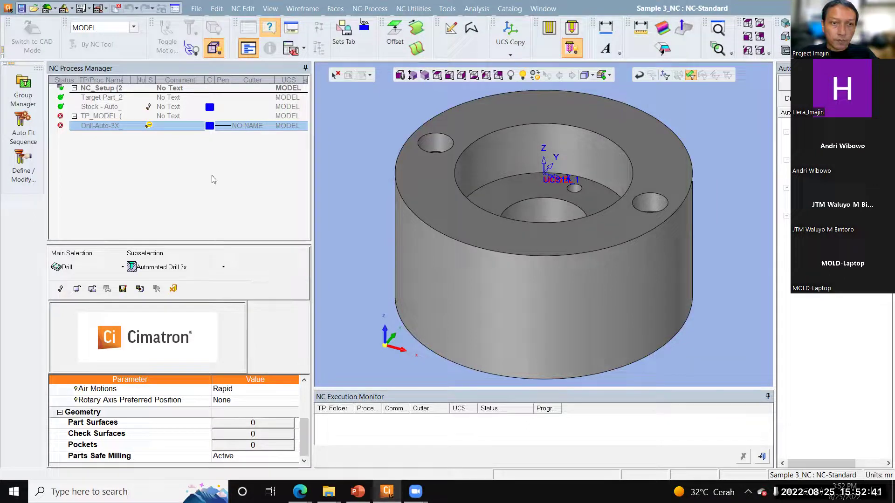
Select all 22 displayed surfaces as part surfaces and pick the holes, opening Sequence_1.
left_click_drag(201, 241, 200, 188)
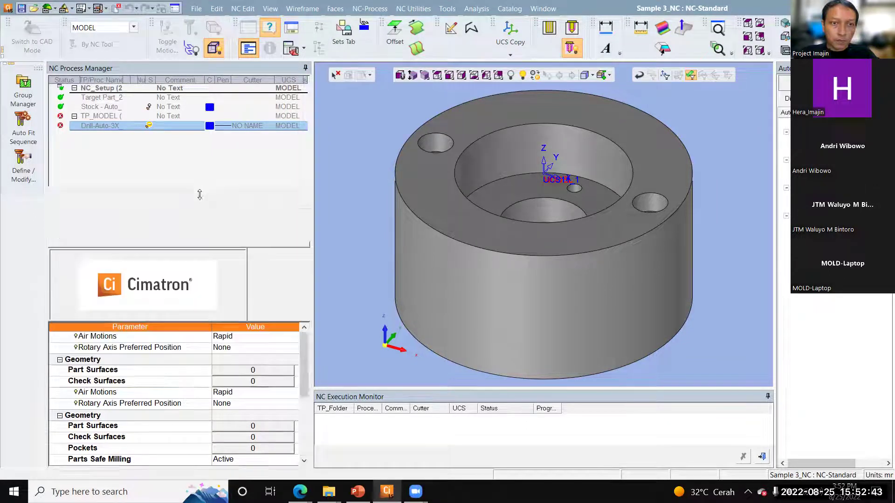
left_click(273, 427)
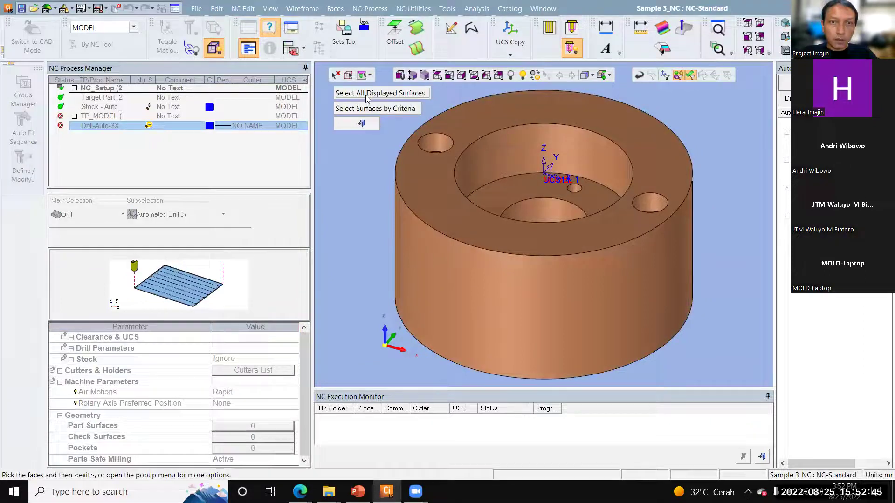
left_click(366, 94)
middle_click(365, 181)
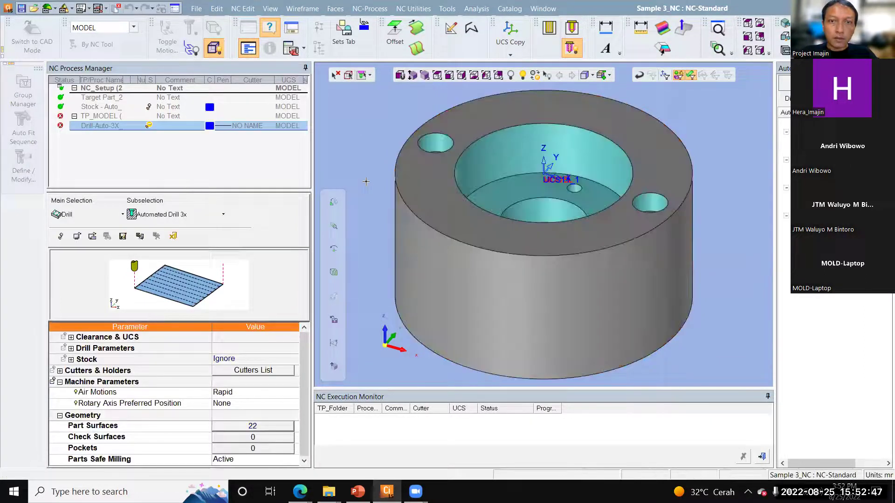
left_click(23, 89)
left_click(348, 75)
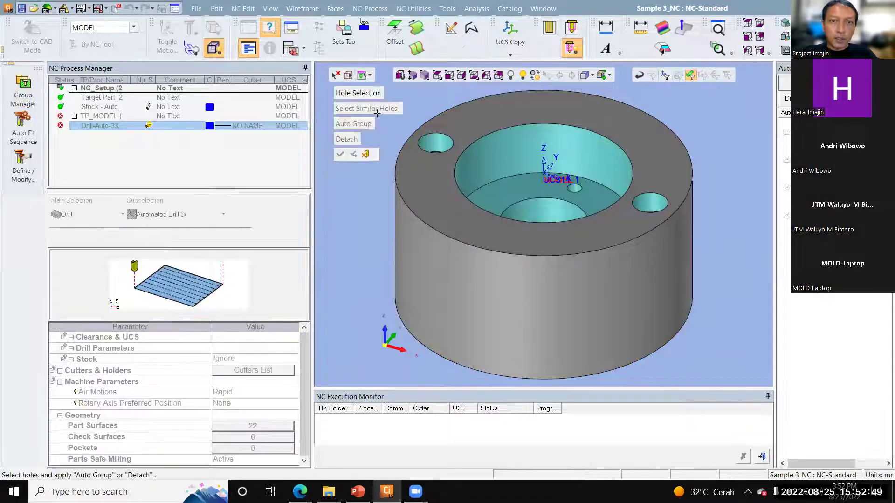
middle_click(482, 111)
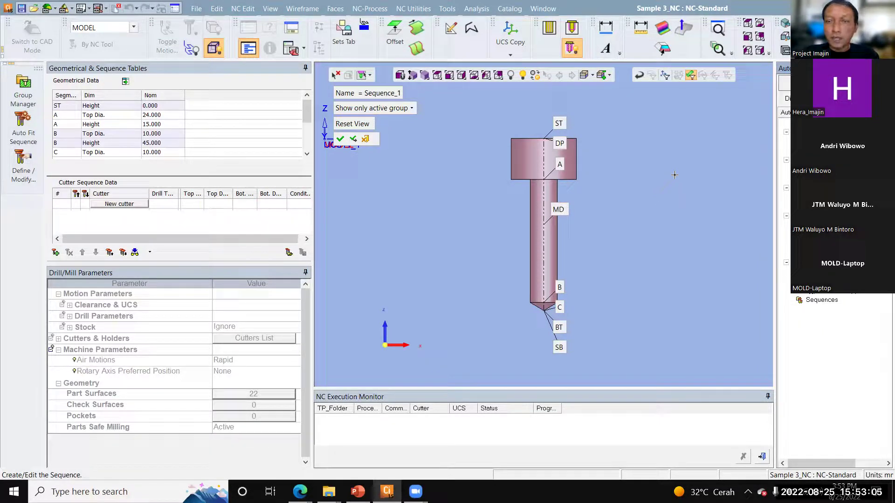
Accept two hole sequences to reach the stepped 120/60/40 hole and add a cutter step.
middle_click(650, 170)
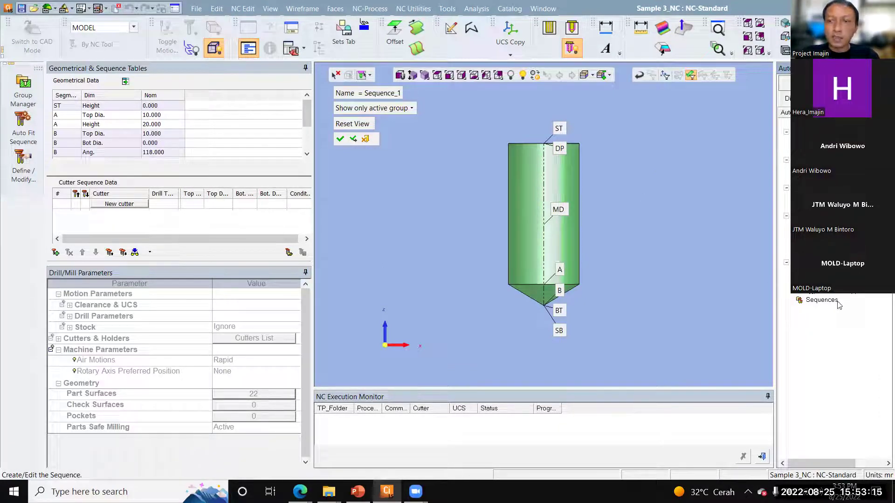
middle_click(657, 177)
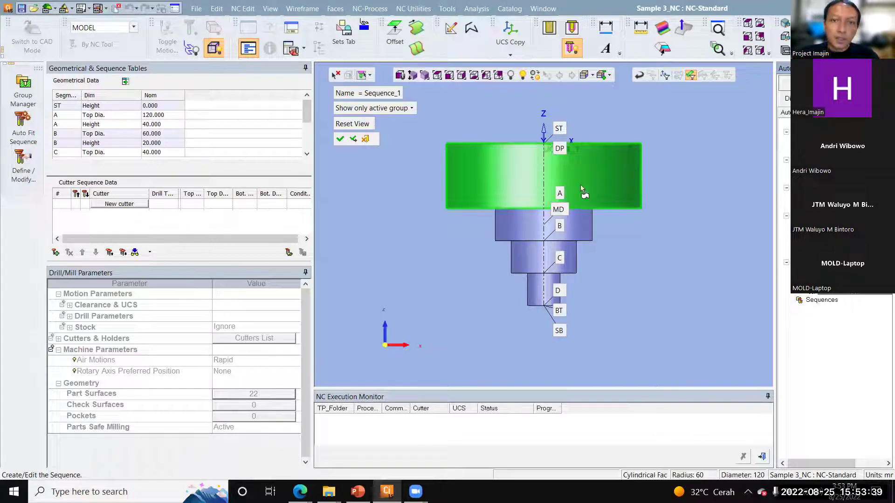
scroll(620, 145, "up", 1)
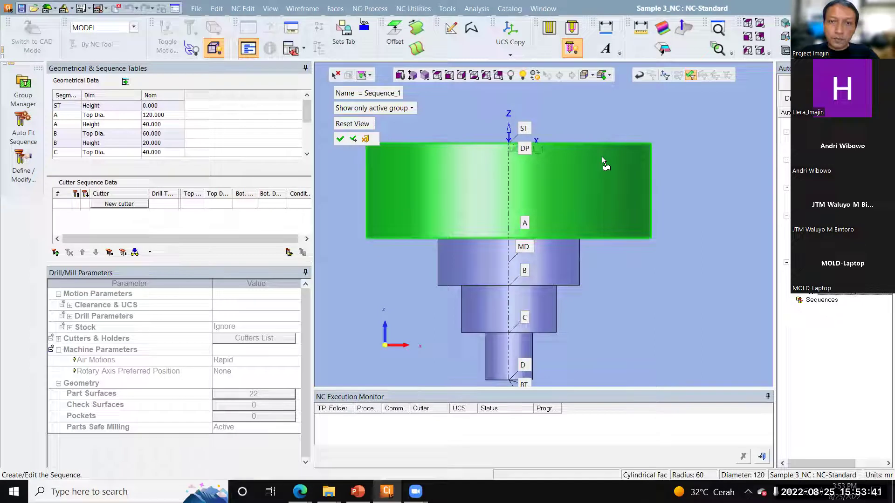
scroll(588, 232, "down", 1)
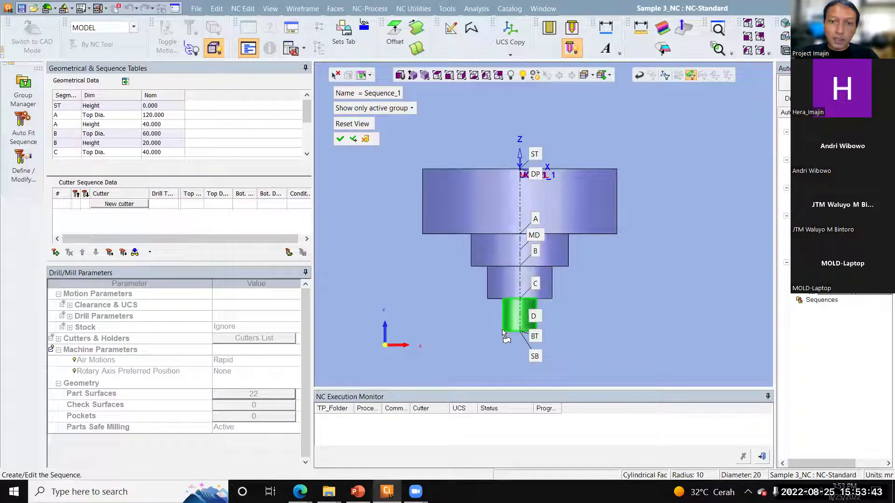
scroll(512, 333, "up", 1)
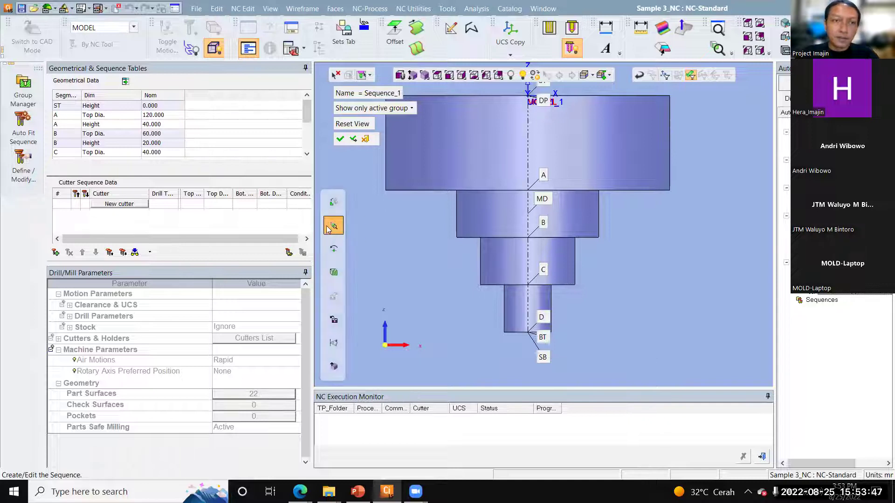
left_click(116, 204)
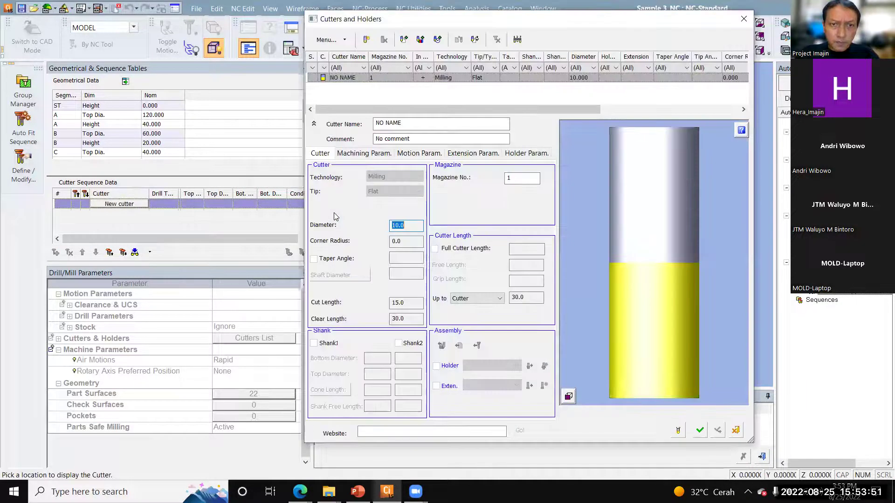
Add the EM 10_A end mill from the Hari 2 cutter collection.
left_click(420, 40)
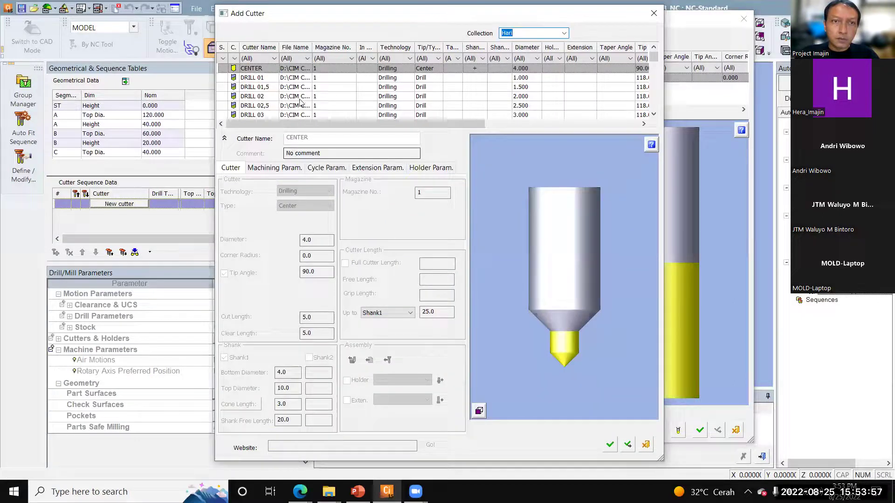
left_click(564, 33)
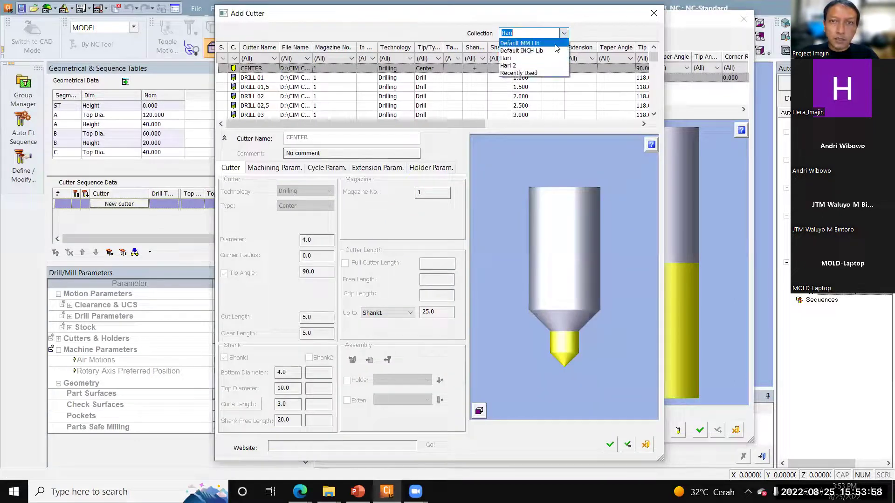
left_click(549, 69)
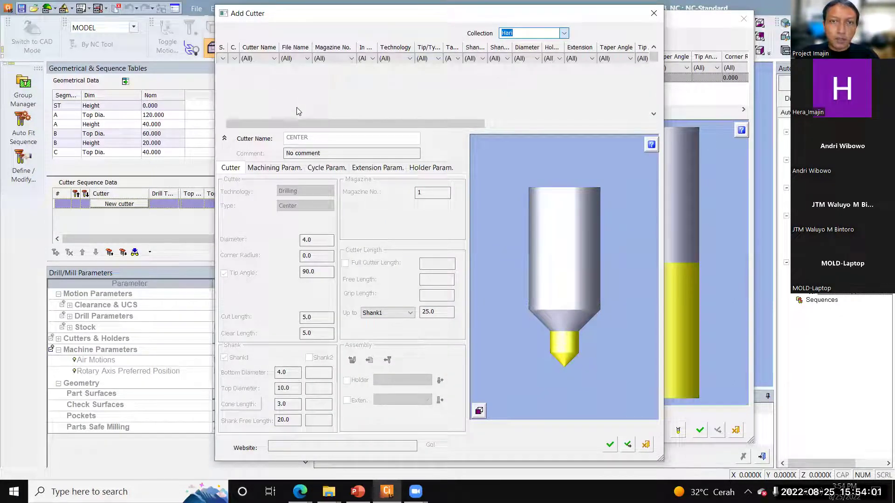
scroll(297, 107, "down", 1)
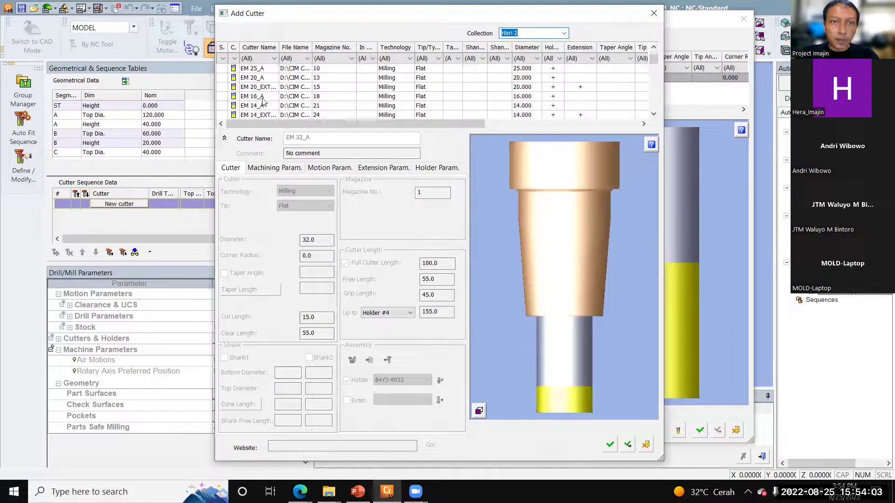
scroll(259, 97, "down", 2)
left_click(256, 86)
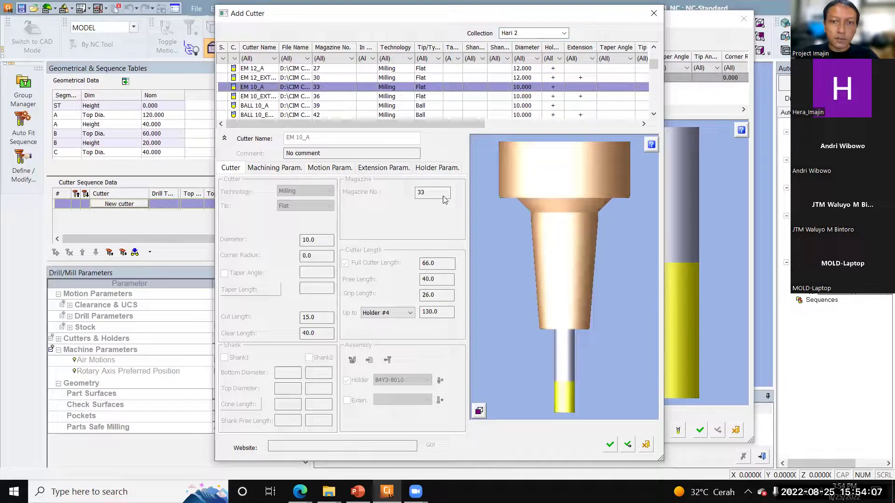
left_click(613, 442)
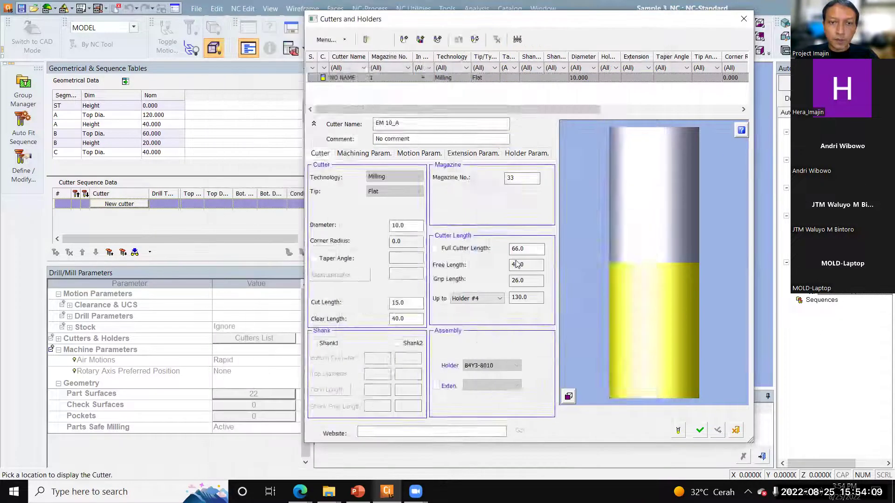
Give EM 10_A motion parameters Down Step 1.0 and Side Step 4.0 and confirm it.
left_click(364, 153)
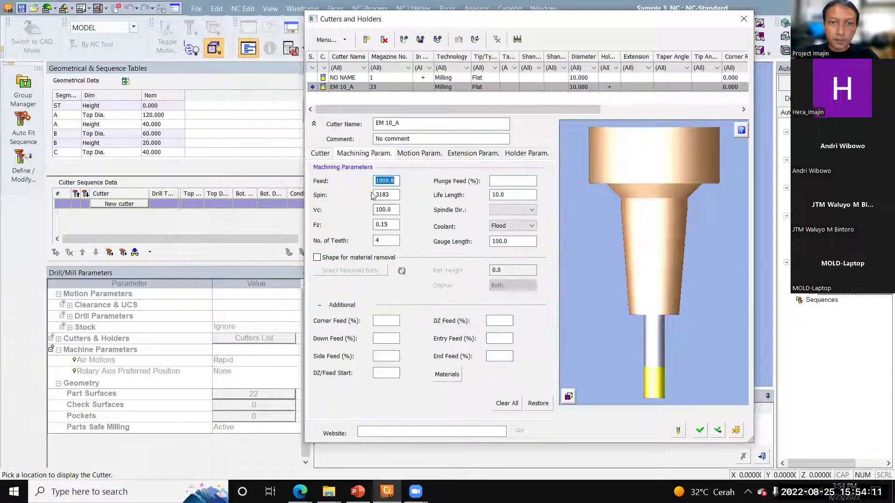
left_click(414, 154)
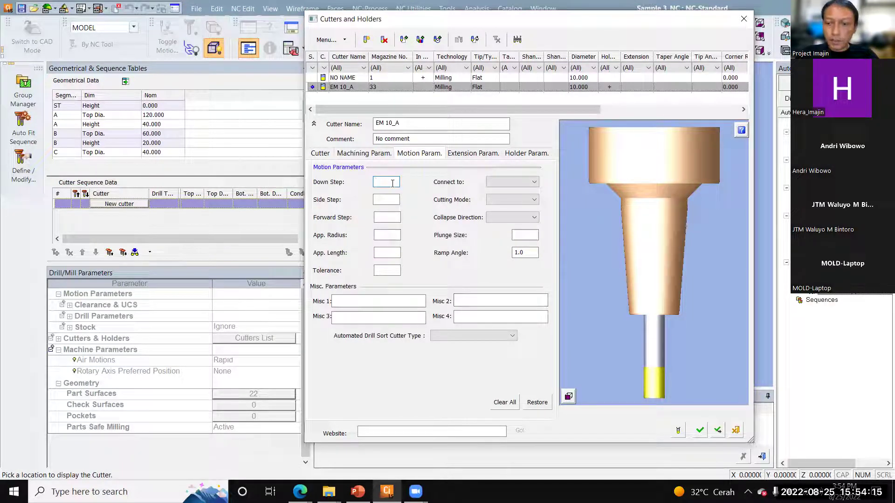
type("1")
left_click(382, 198)
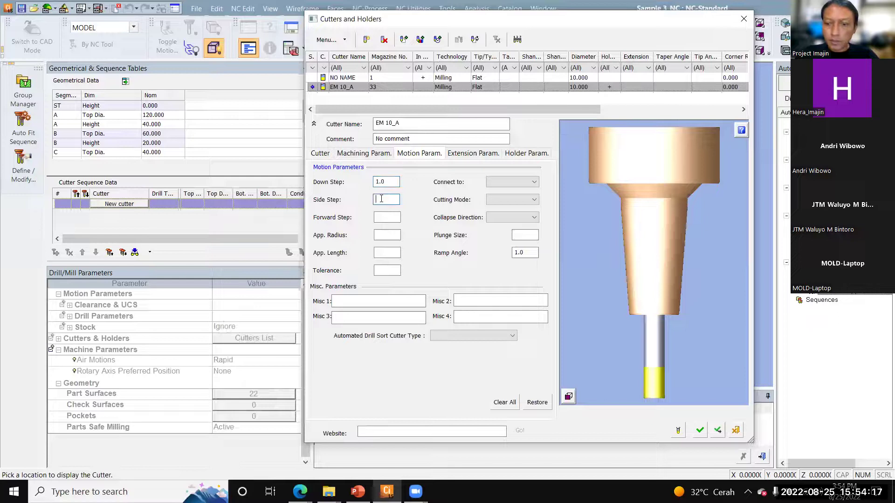
left_click(700, 430)
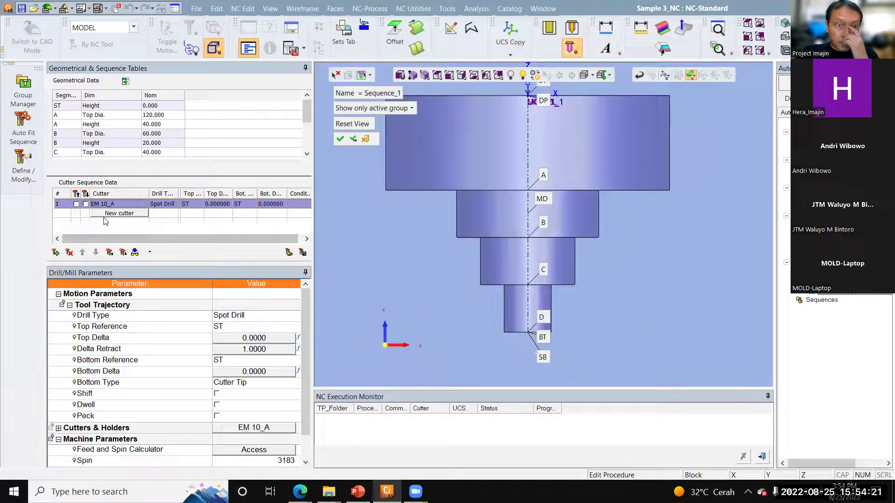
Preview the cutter and set the EM 10_A step to Pocket with bottom reference A.
left_click(85, 204)
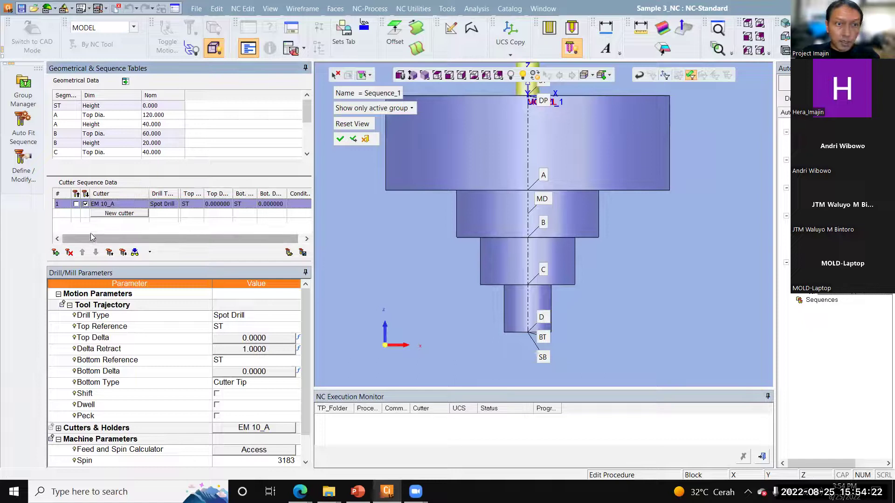
left_click(262, 318)
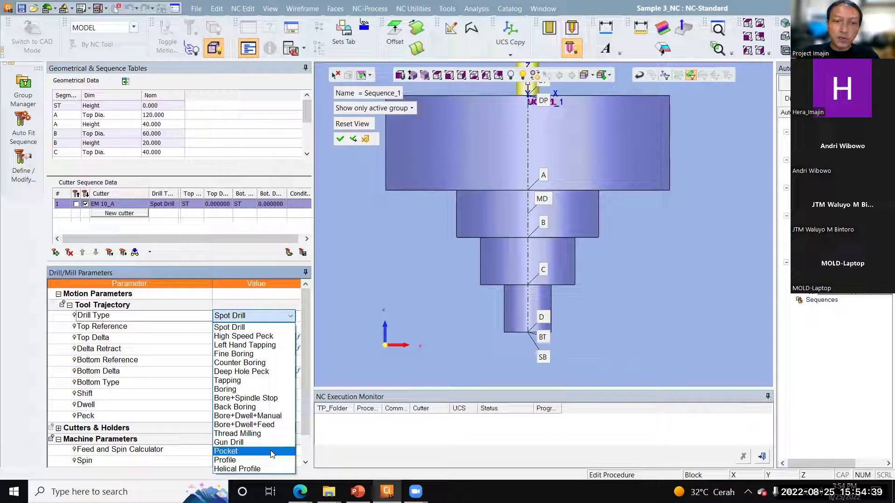
left_click(272, 455)
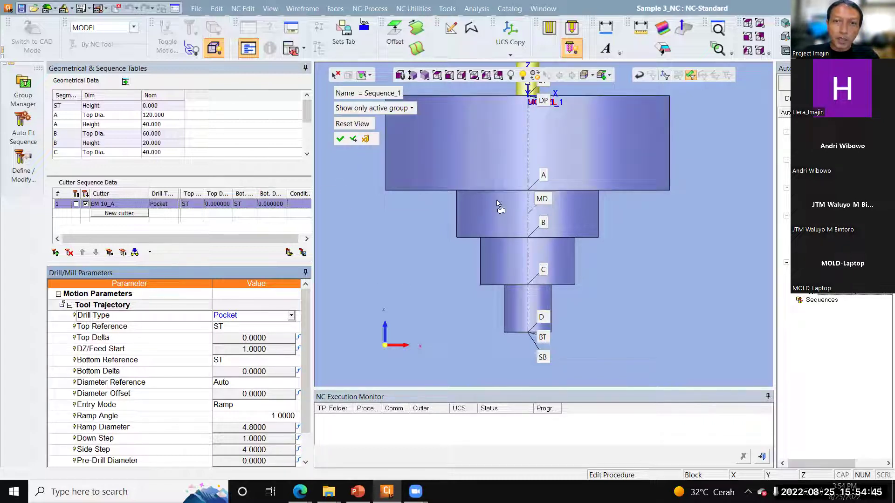
left_click(238, 362)
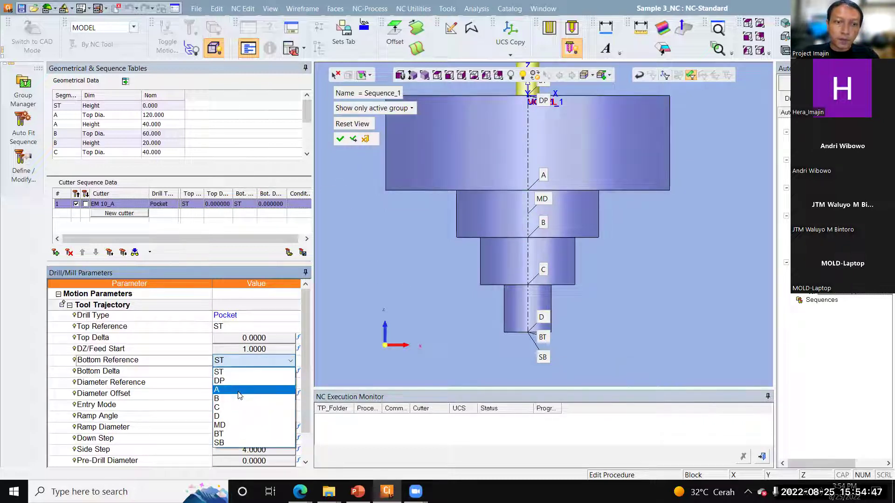
left_click(239, 387)
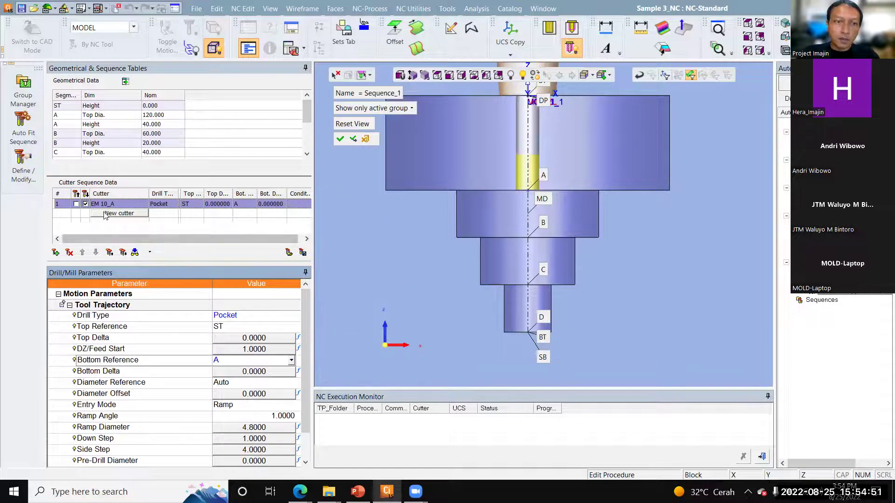
left_click(87, 214)
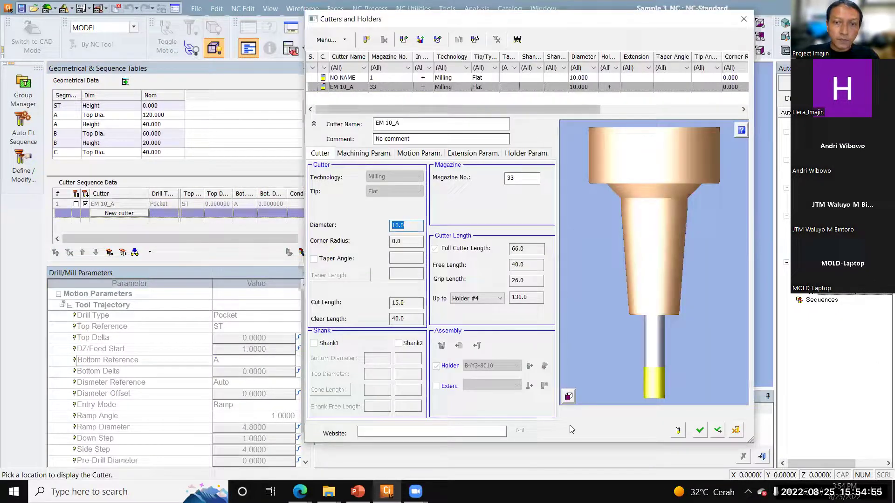
Confirm EM 10_A for step 2 and set it to cut from top A to bottom B.
left_click(700, 431)
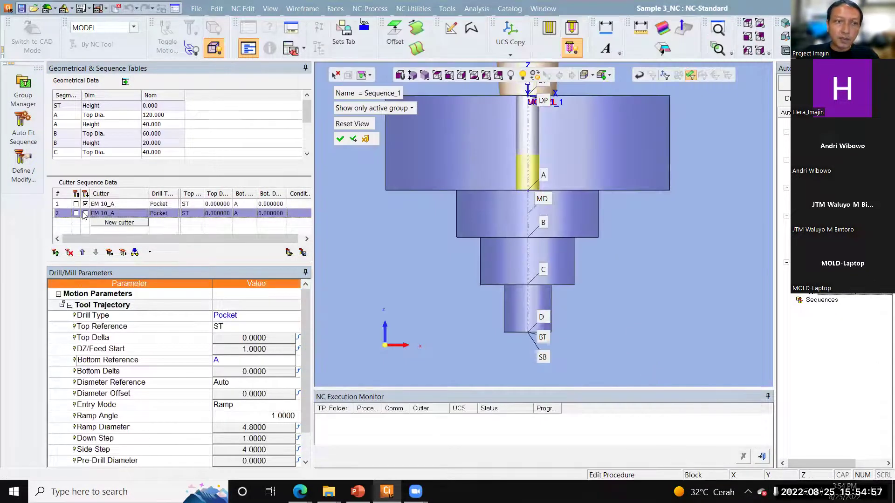
left_click(242, 329)
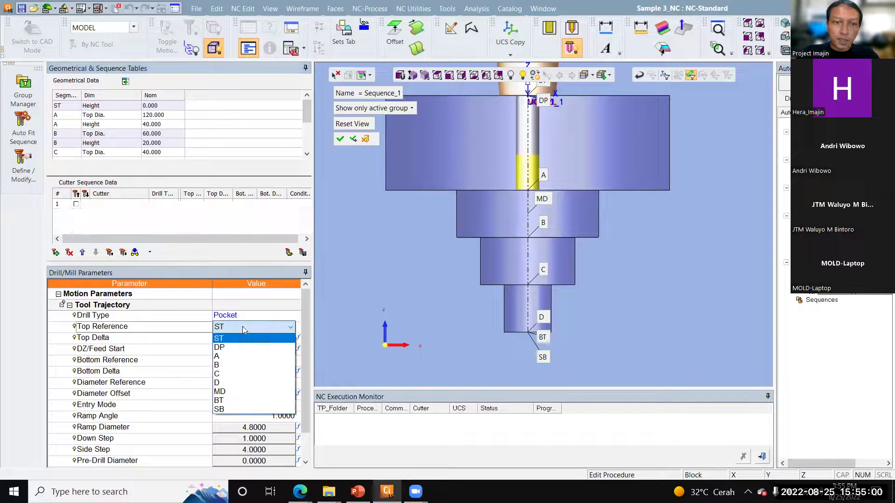
left_click(234, 360)
left_click(240, 362)
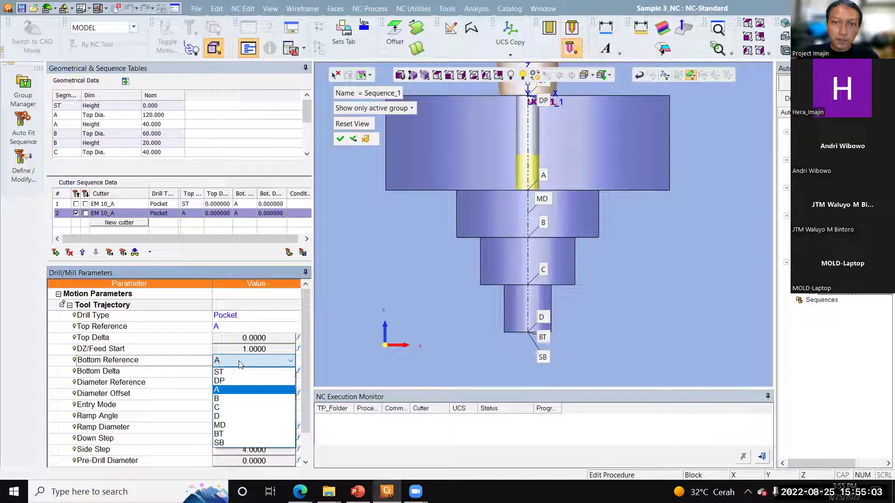
left_click(247, 399)
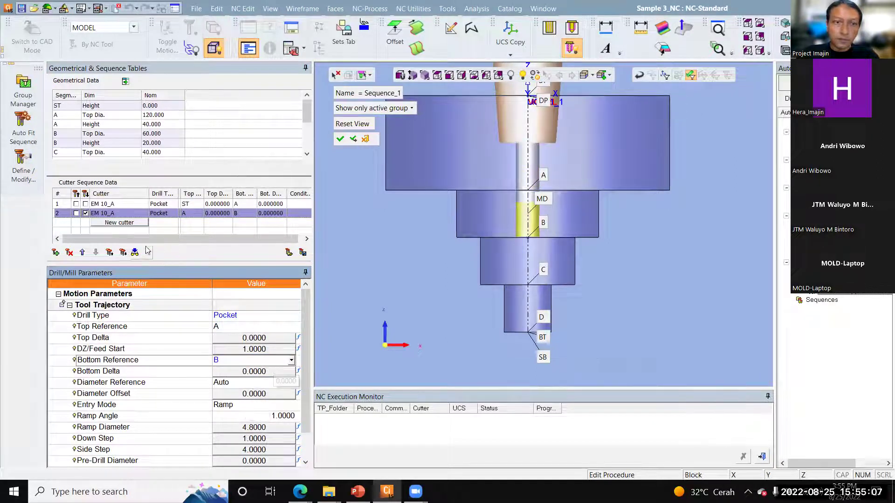
Add a third EM 10_A pocket step cutting from top B to bottom C.
left_click(145, 214)
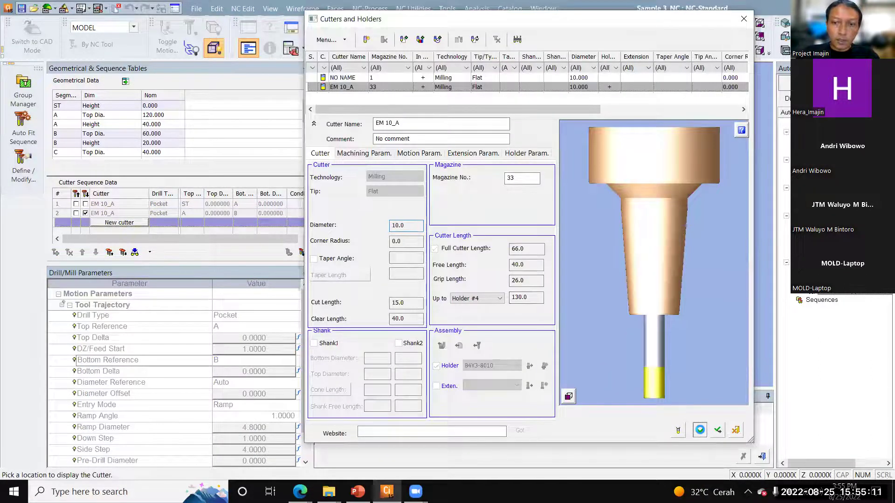
left_click(699, 430)
left_click(85, 223)
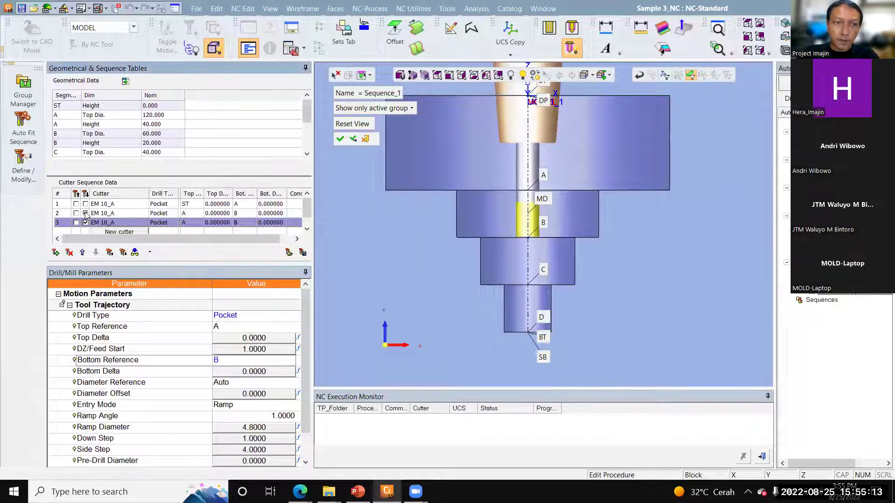
left_click(231, 329)
left_click(231, 365)
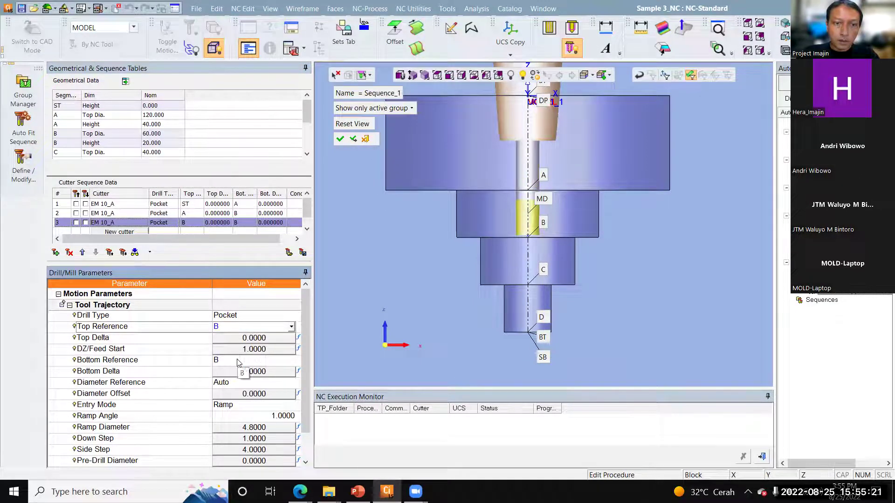
left_click(238, 362)
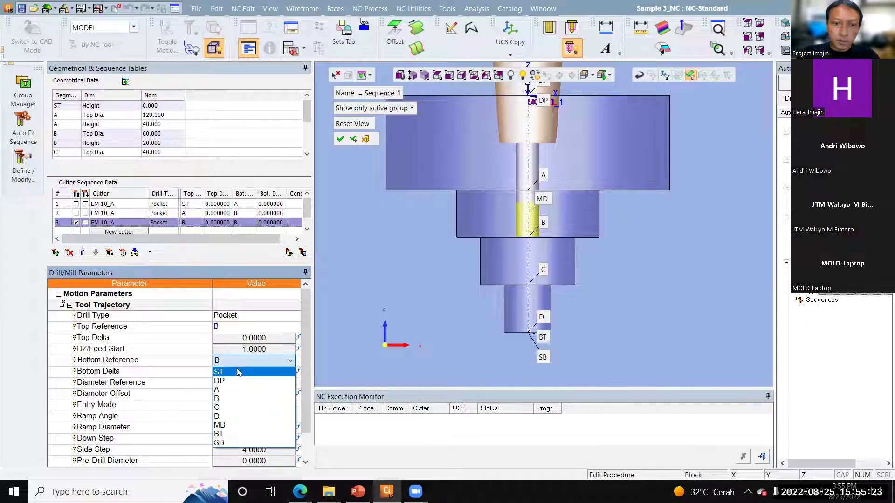
left_click(235, 407)
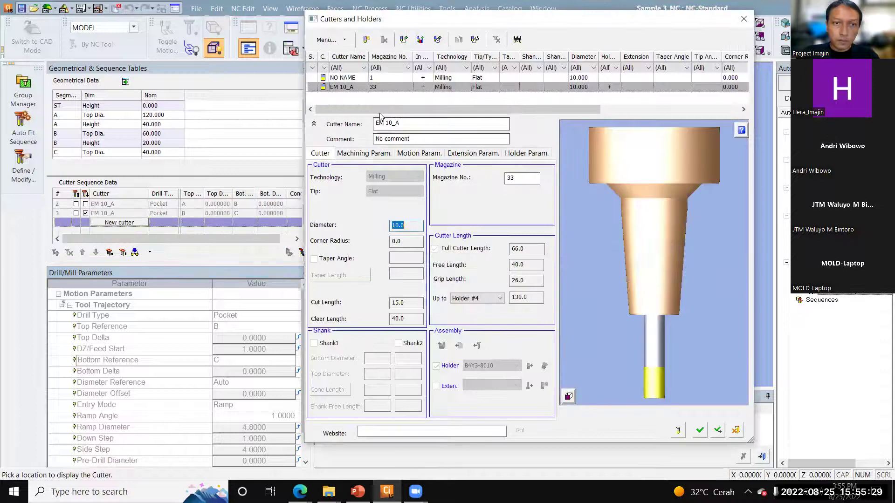
Add a fourth EM 10_A step from top C to bottom BT and accept the sequence.
left_click(698, 430)
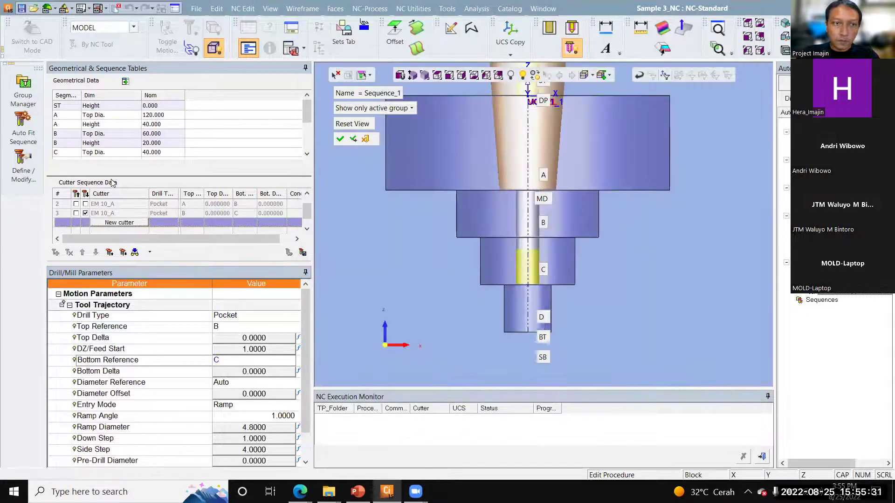
left_click(86, 223)
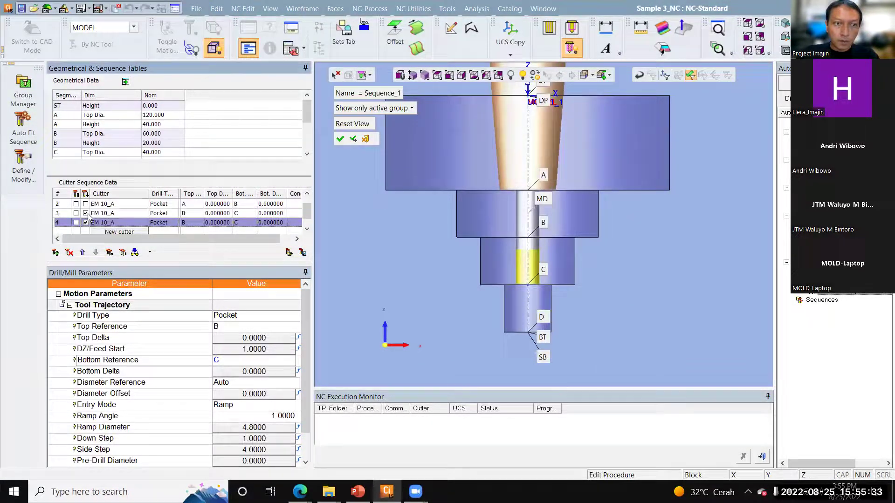
left_click(252, 326)
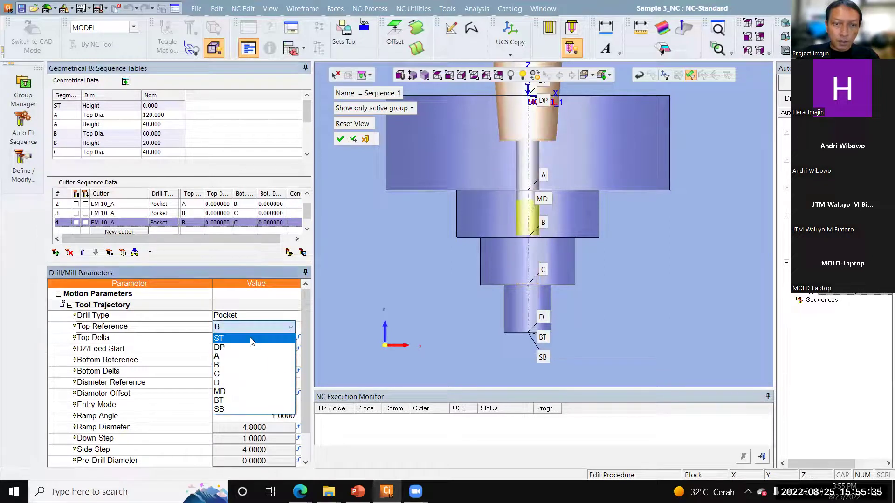
left_click(247, 373)
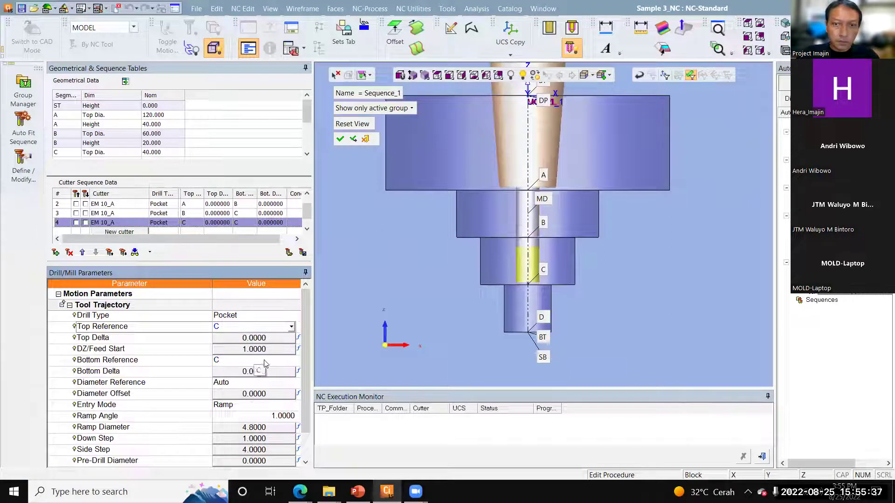
left_click(260, 361)
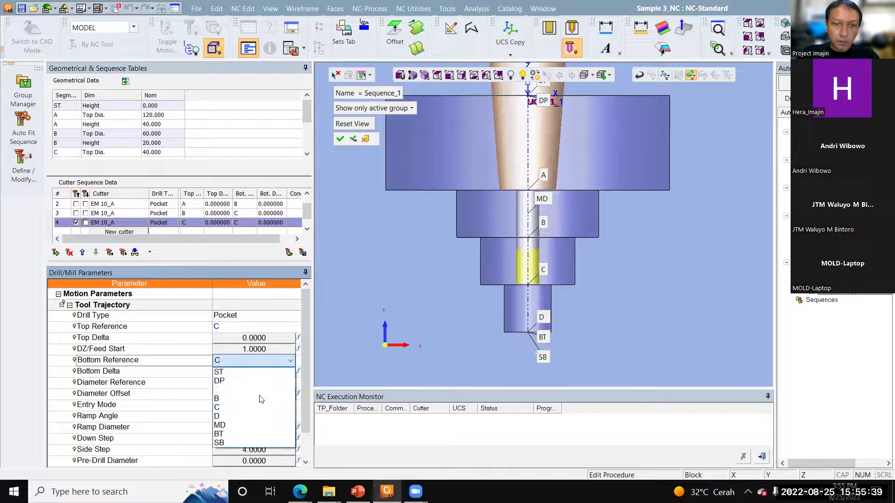
left_click(252, 434)
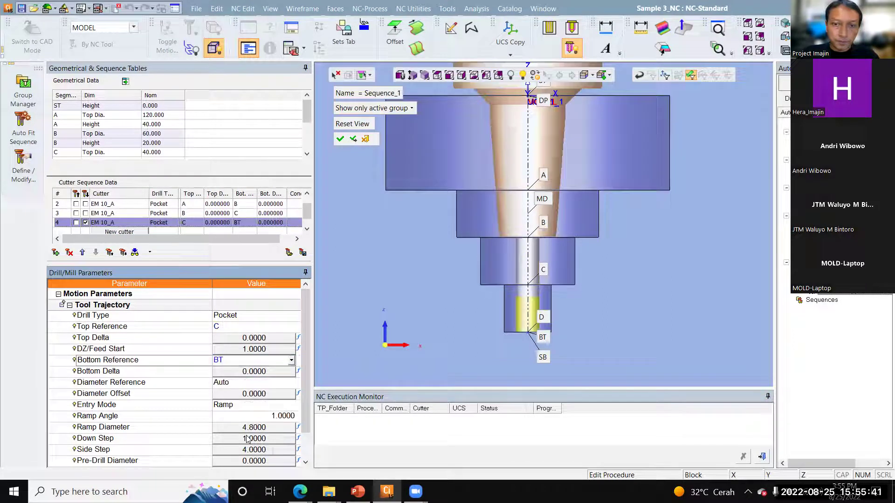
left_click(341, 139)
right_click(449, 147)
Save & Calculate the procedure, continuing past the undefined-sequence warning.
left_click(472, 186)
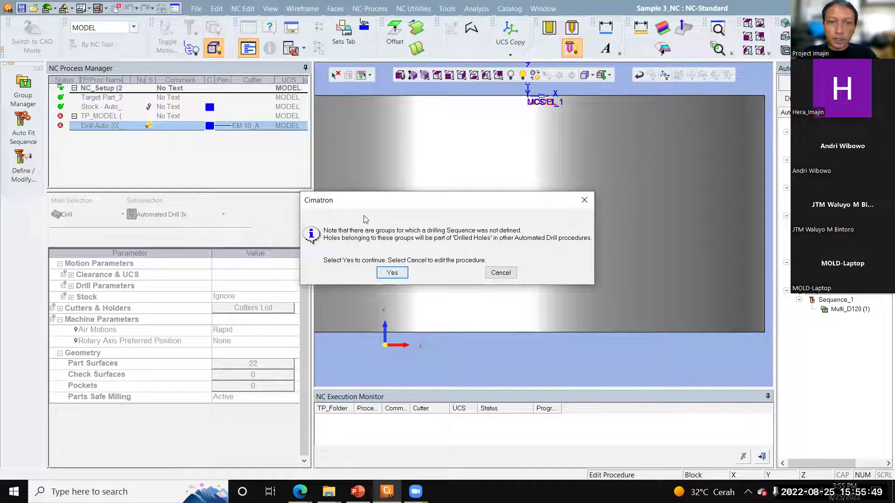
left_click(500, 275)
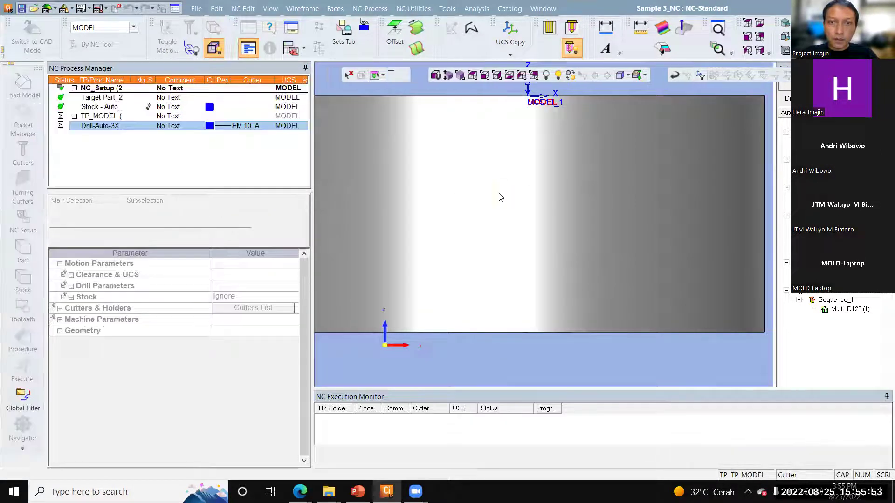
left_click(461, 75)
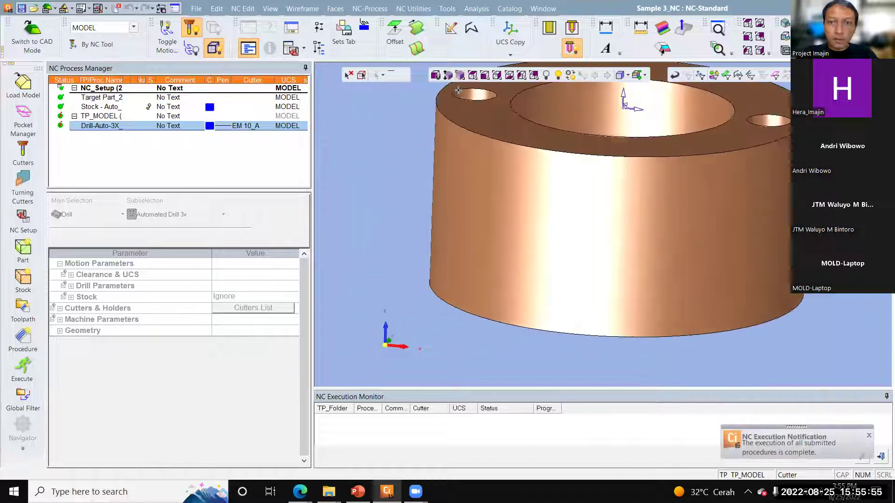
Reopen Drill-Auto-3X and Save & Calculate Immediately, again accepting the warning.
left_click(101, 126)
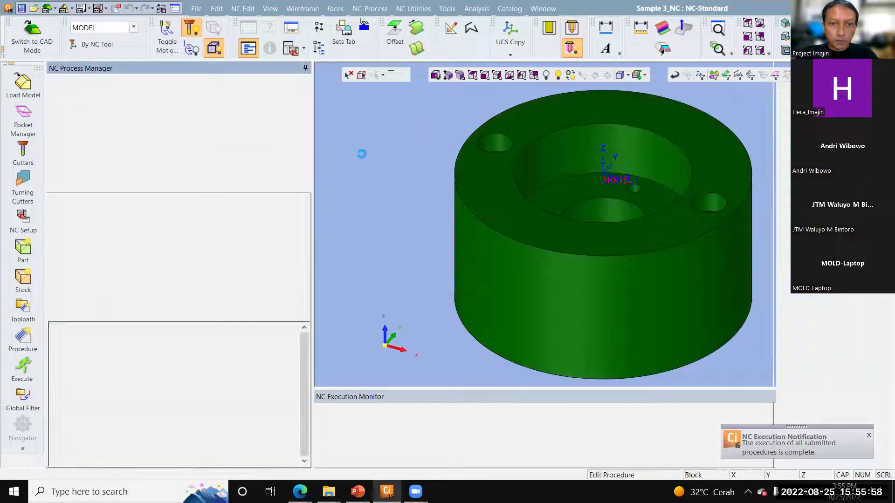
right_click(361, 153)
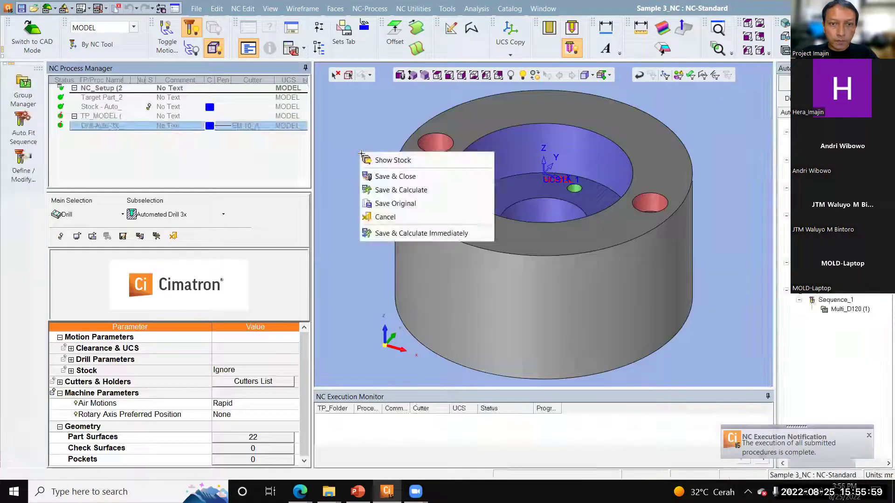
left_click(404, 233)
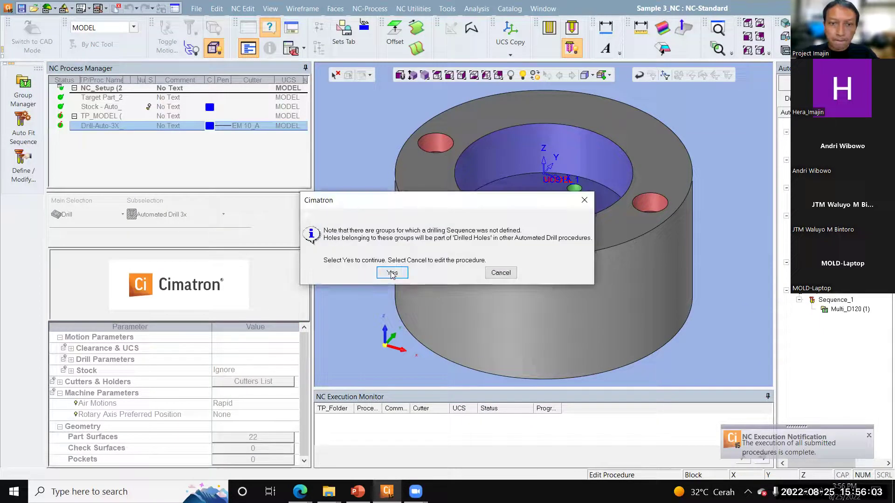
left_click(392, 268)
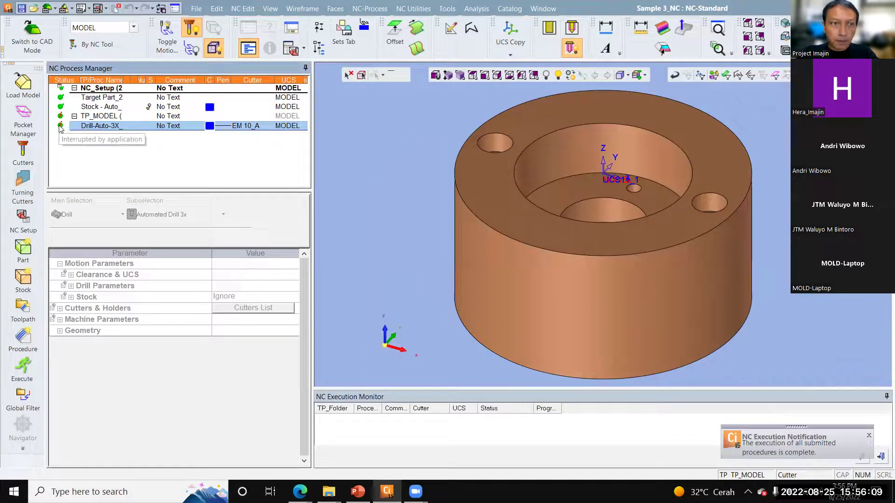
Reopen Drill-Auto-3X and try Save & Calculate, continuing past the undefined-sequence warning.
double_click(107, 127)
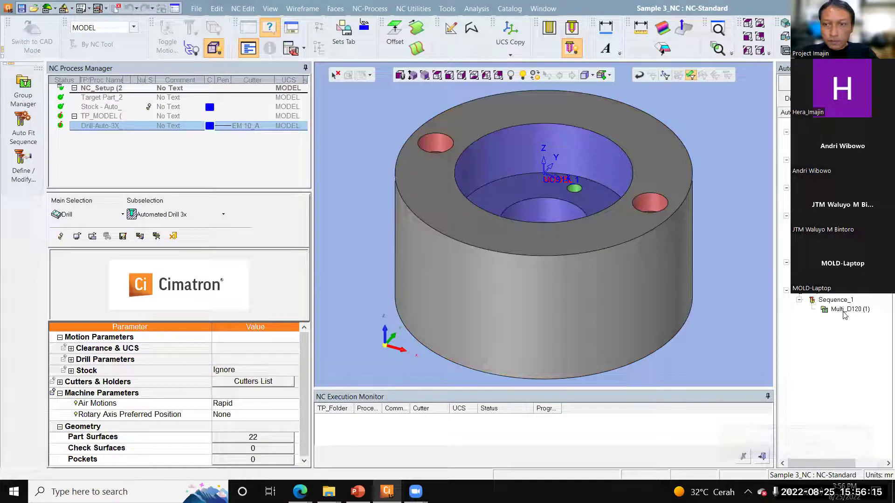
right_click(371, 134)
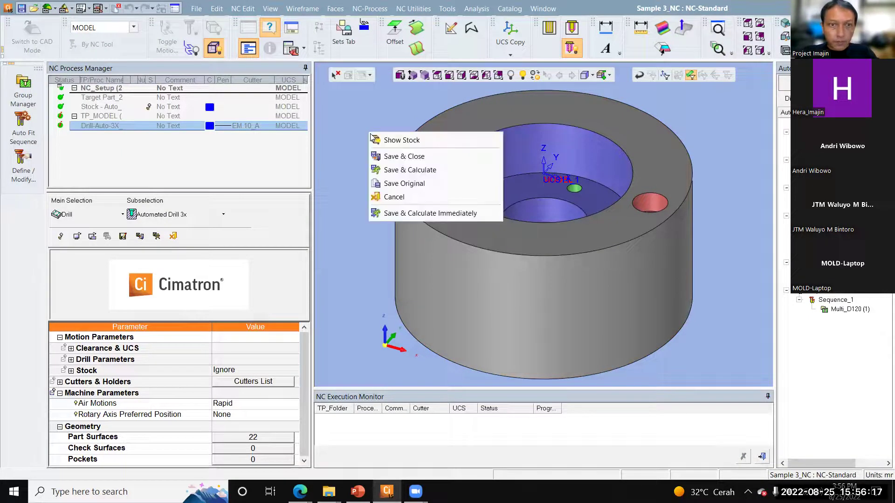
left_click(391, 214)
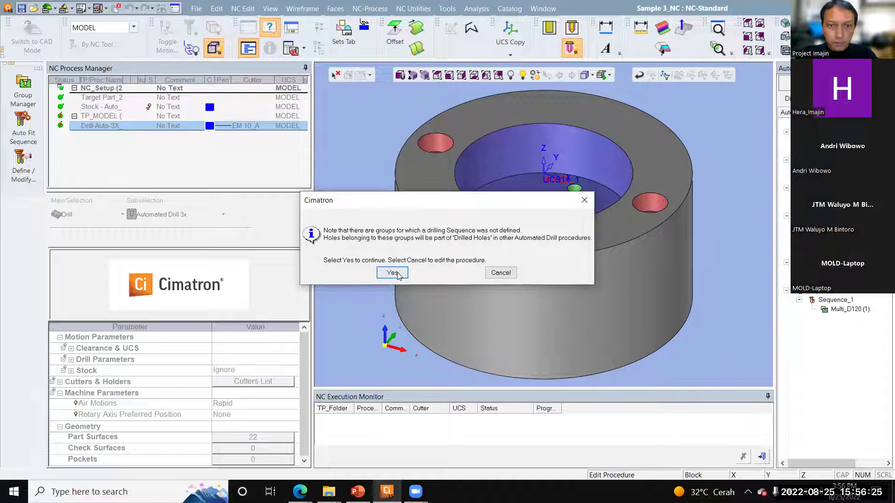
left_click(396, 274)
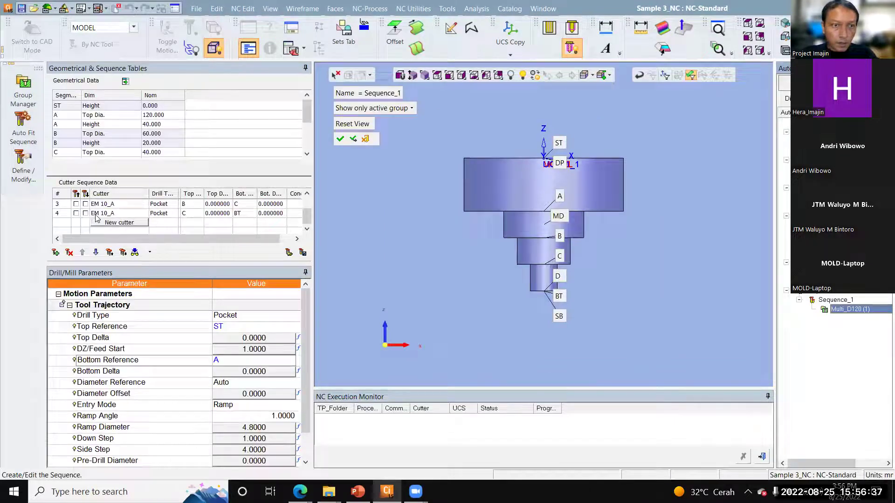
Delete the fourth, third and second cutter steps from the hole sequence.
left_click(85, 214)
right_click(102, 214)
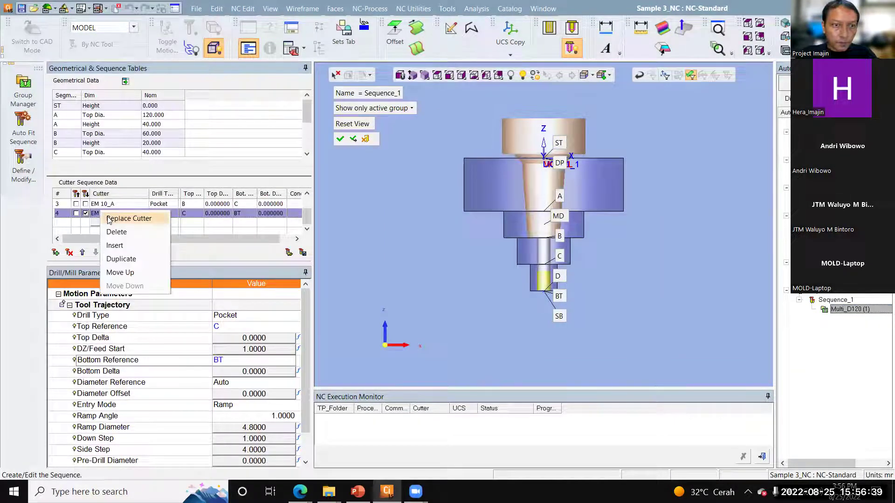
left_click(117, 232)
right_click(106, 216)
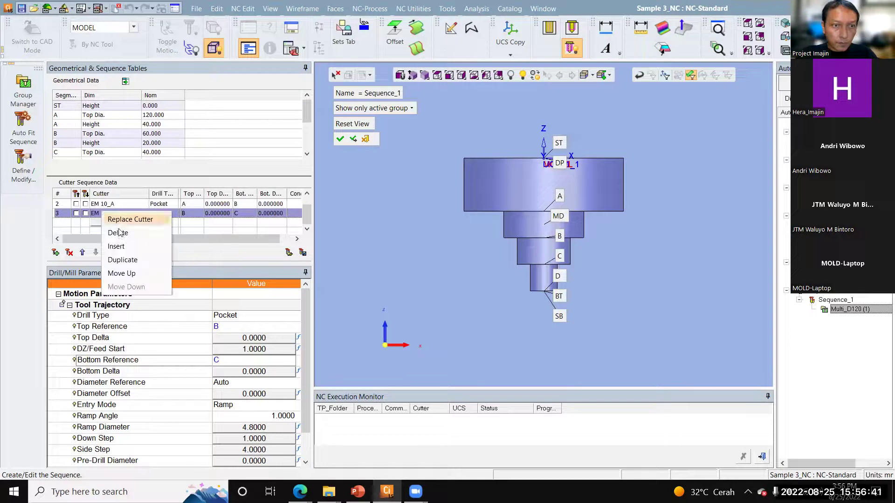
left_click(117, 233)
right_click(110, 216)
left_click(117, 232)
Include the EM 10_A pocket step, accept the sequence, and Save & Calculate.
left_click(85, 204)
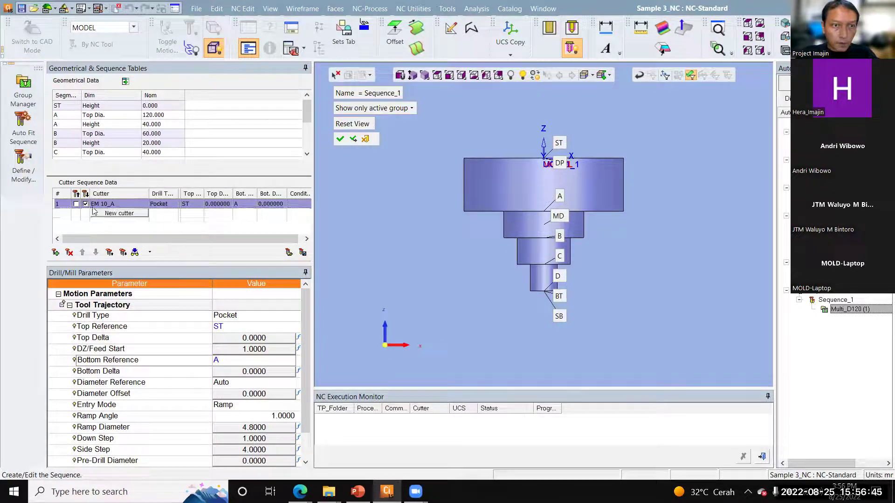
left_click(340, 139)
right_click(410, 150)
left_click(428, 187)
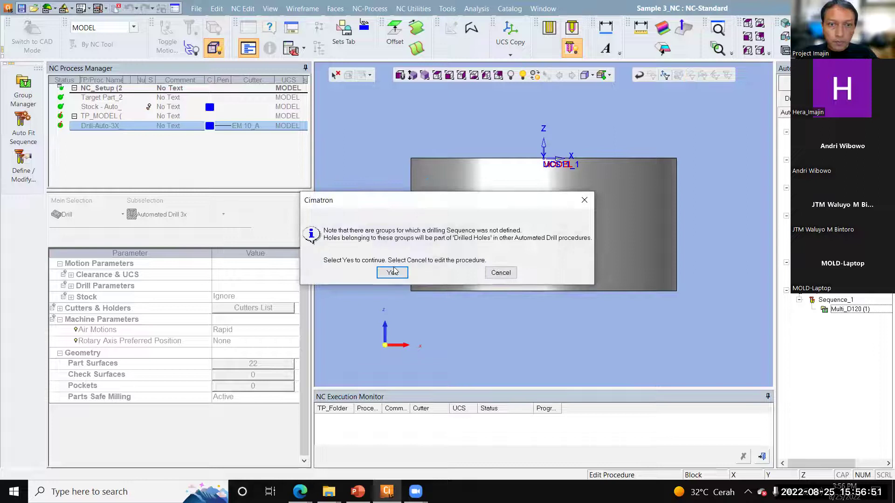
Accept the warnings, Save & Calculate Immediately, and view the part isometrically.
left_click(392, 273)
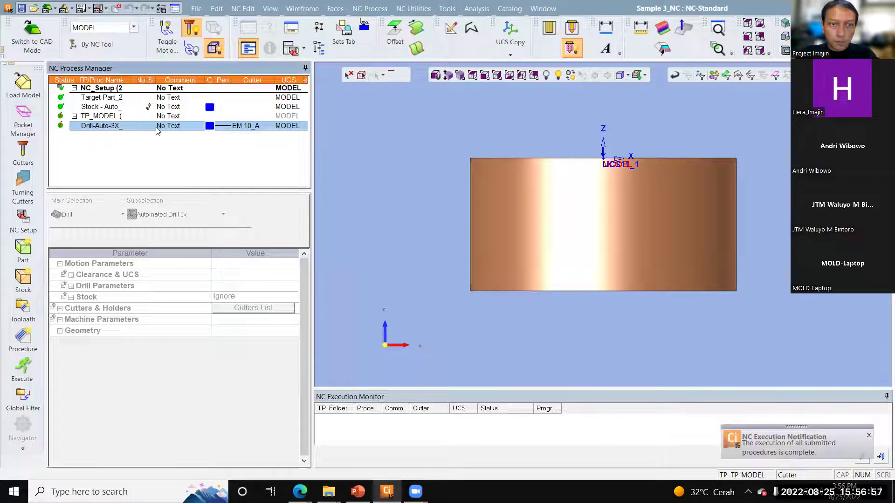
right_click(419, 159)
left_click(450, 242)
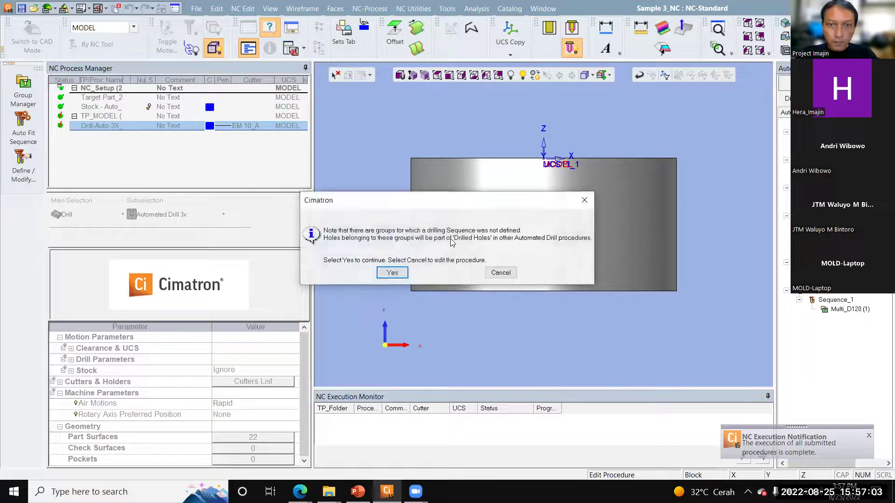
left_click(393, 273)
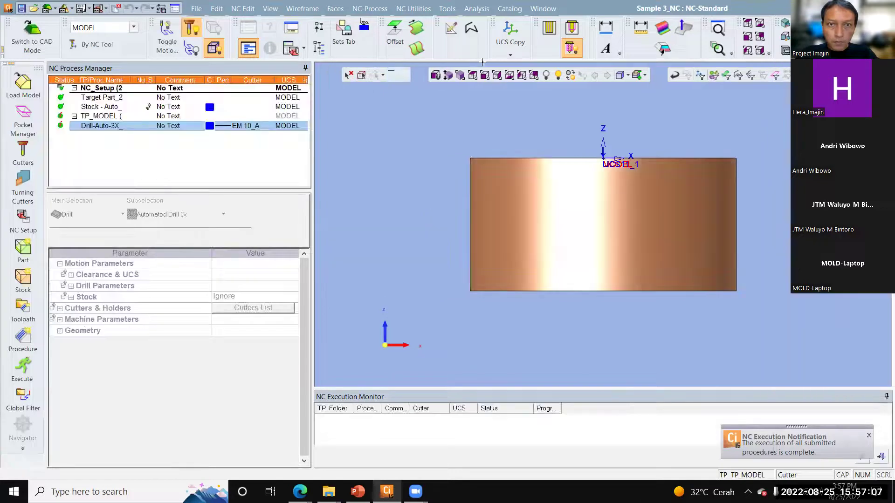
left_click(460, 75)
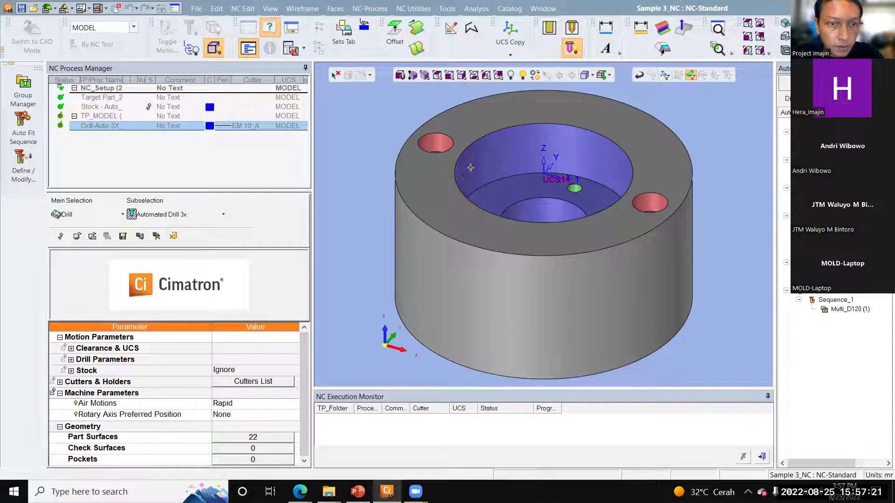
Exit procedure editing and reopen Drill-Auto-3X for editing.
right_click(484, 158)
left_click(509, 217)
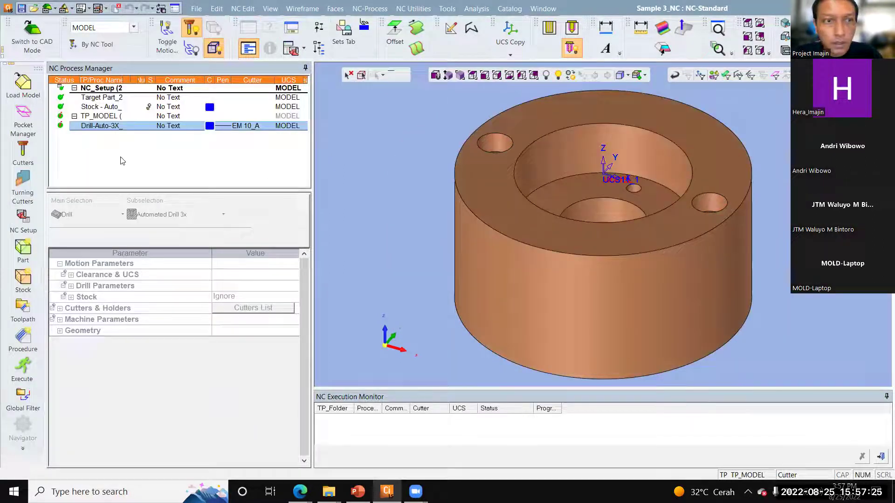
double_click(96, 126)
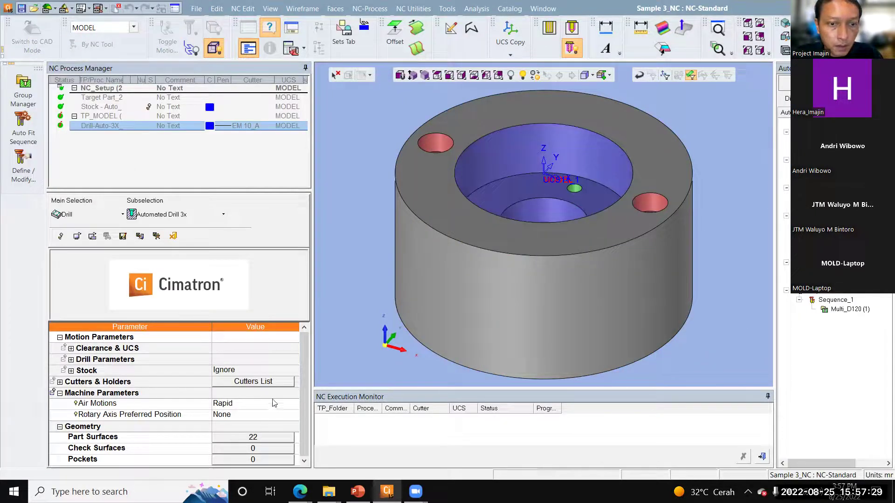
Start replacing the EM 10_A step's cutter in the Multi_D120 (1) sequence, checking holder parameters.
left_click(846, 309)
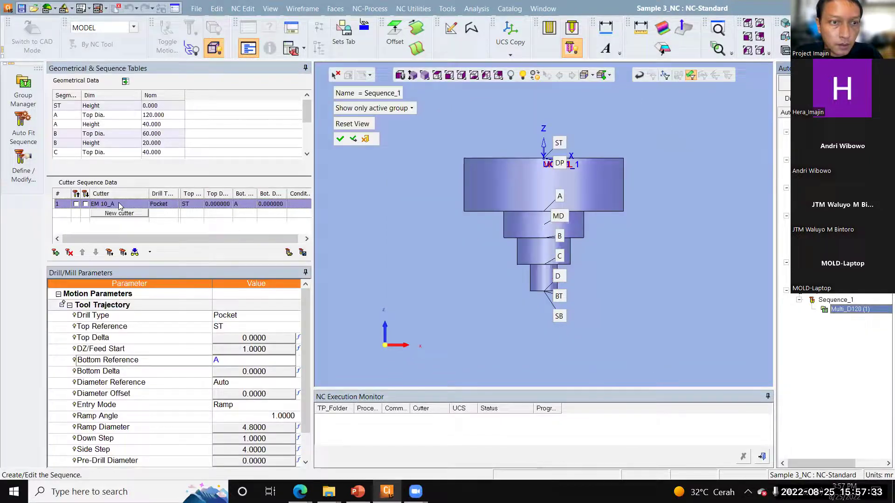
right_click(120, 205)
left_click(135, 209)
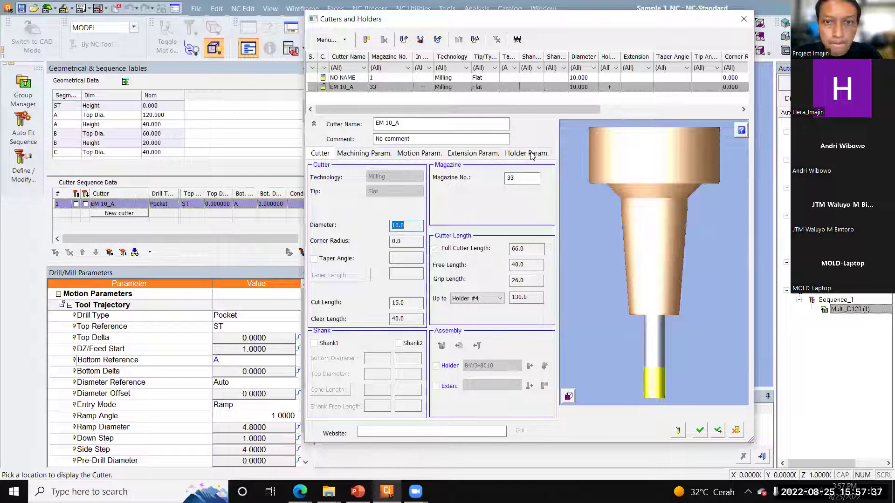
left_click(532, 156)
left_click(536, 171)
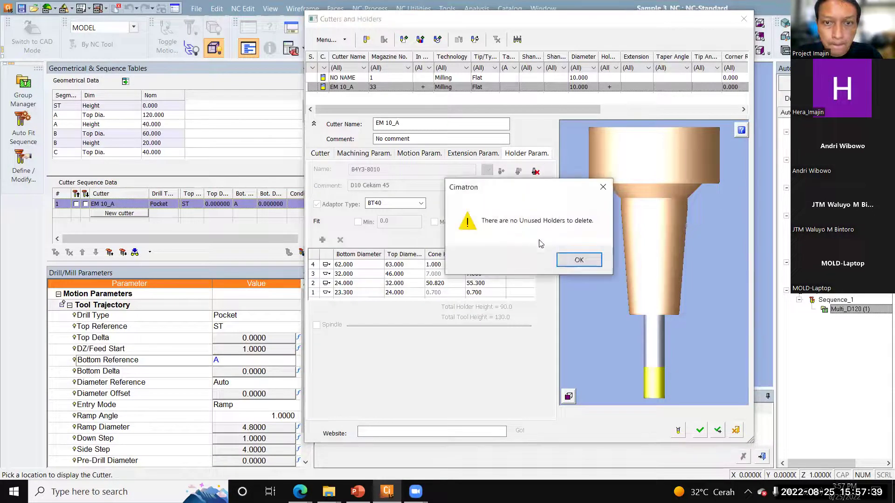
left_click(578, 260)
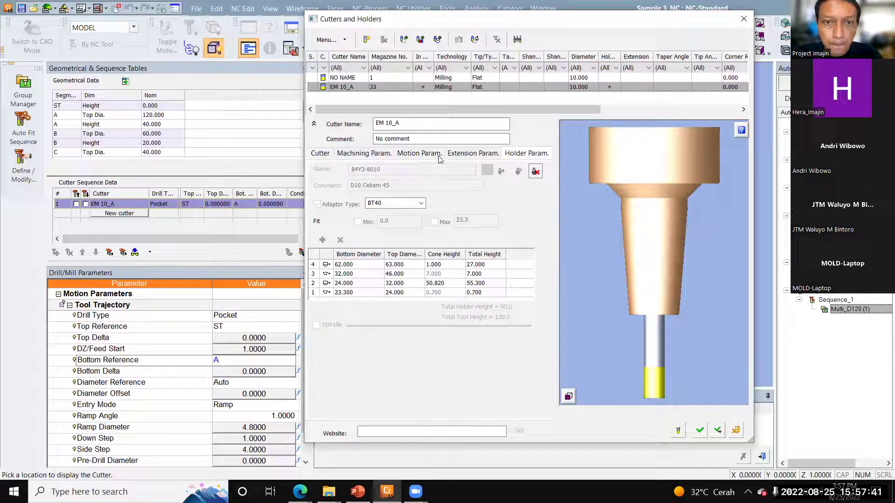
Review the cutter, machining, extension and holder pages, trying to delete unused extensions and holders.
left_click(363, 154)
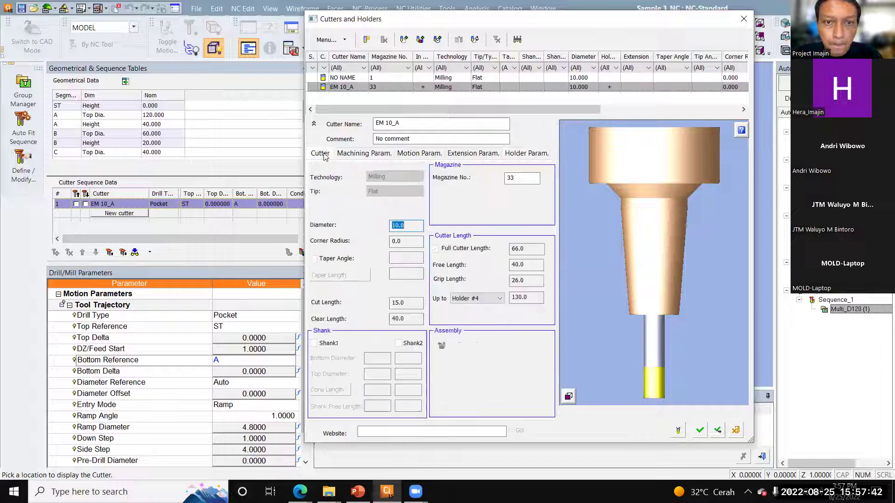
left_click(385, 155)
left_click(462, 156)
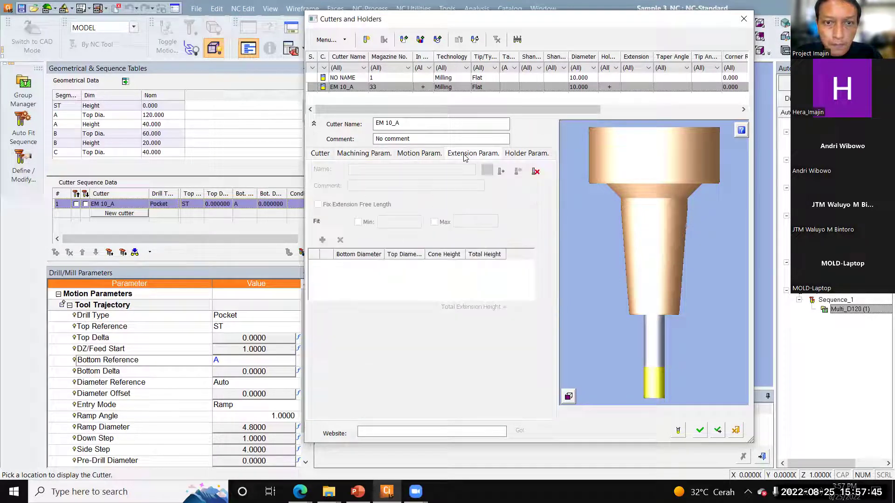
left_click(536, 172)
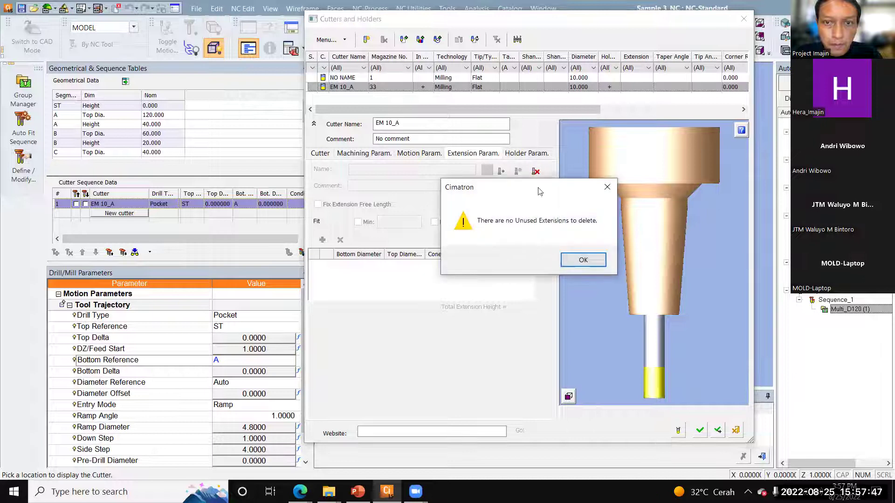
left_click(578, 259)
left_click(516, 154)
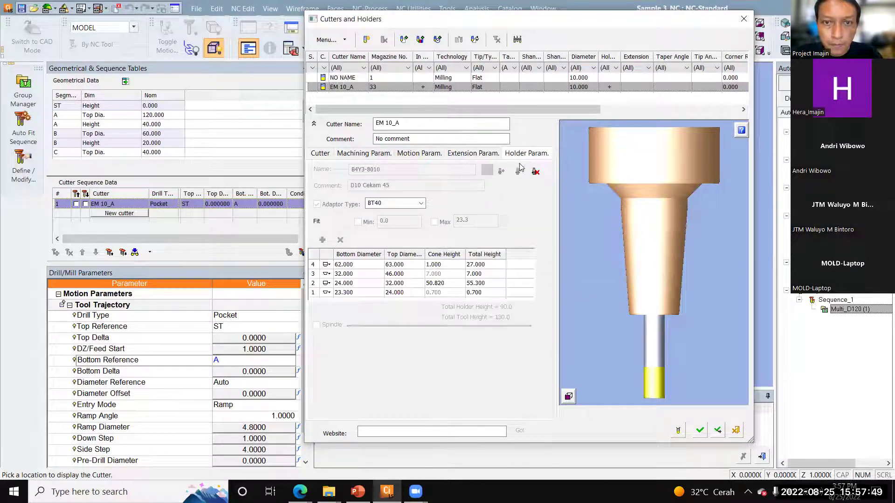
left_click(535, 172)
left_click(577, 259)
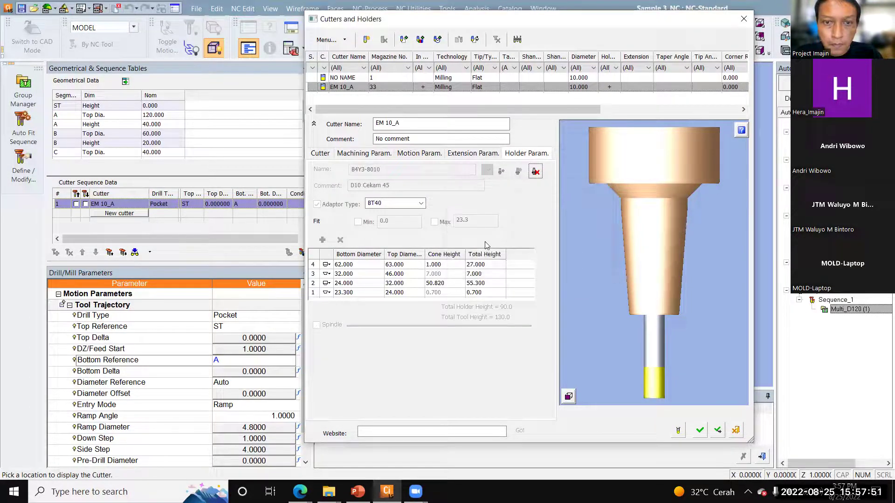
Set adaptor type BT30 and replace the cutter with the NO NAME 10.0 flat cutter.
left_click(415, 203)
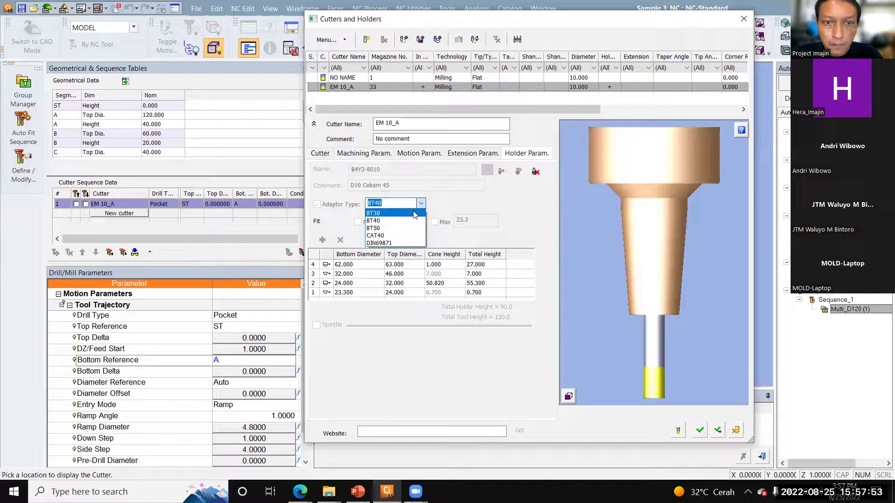
left_click(414, 213)
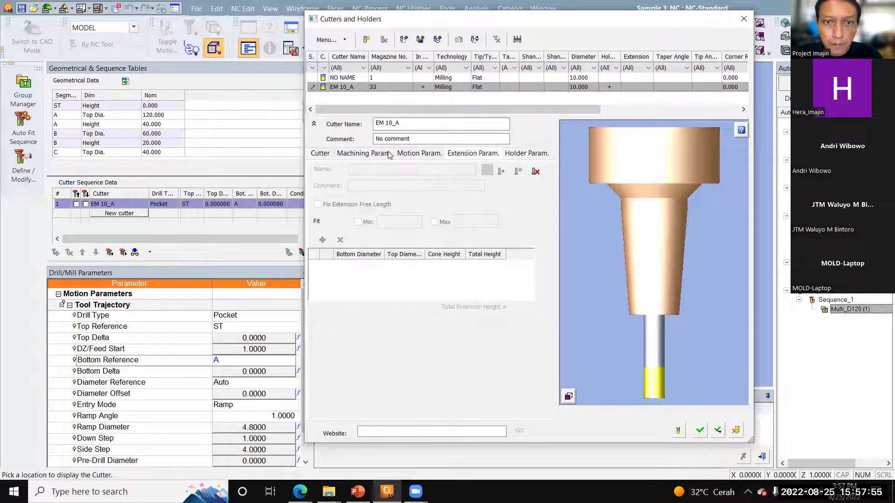
left_click(326, 158)
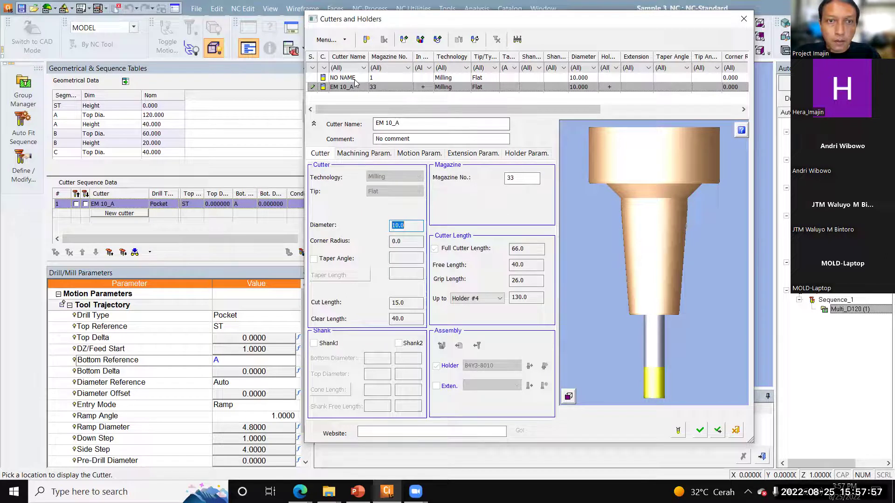
left_click(445, 300)
left_click(404, 271)
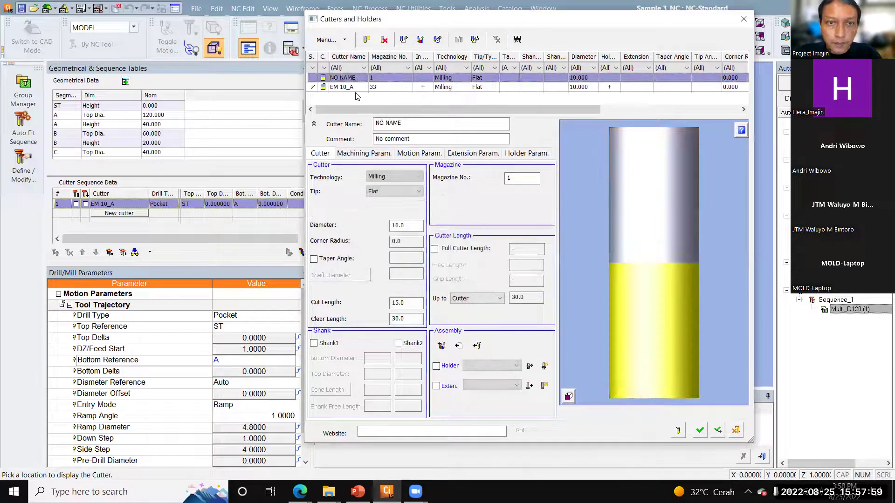
left_click(699, 431)
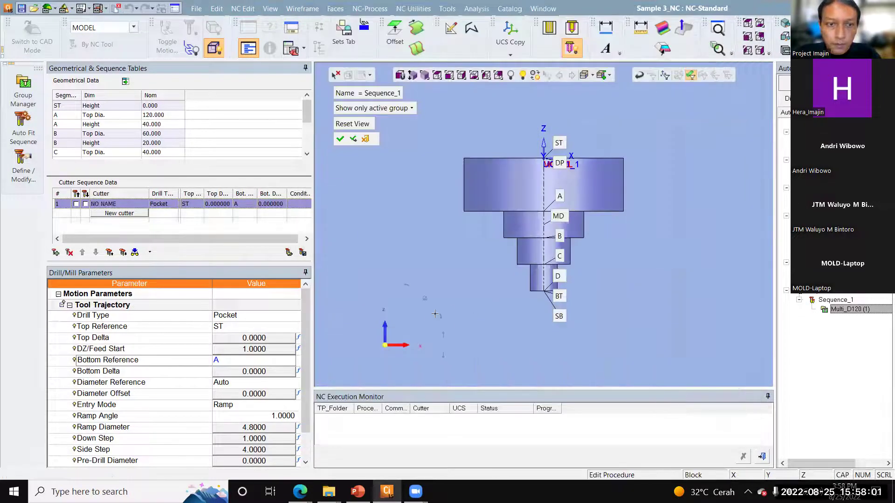
Include the NO NAME pocket step, recalculate Drill-Auto-3X, and view the bore toolpath isometrically.
left_click(85, 204)
left_click(340, 139)
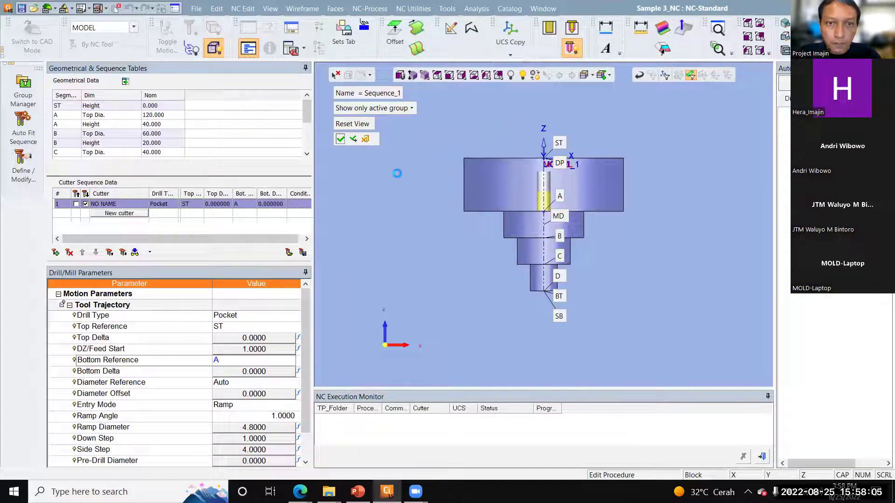
right_click(407, 146)
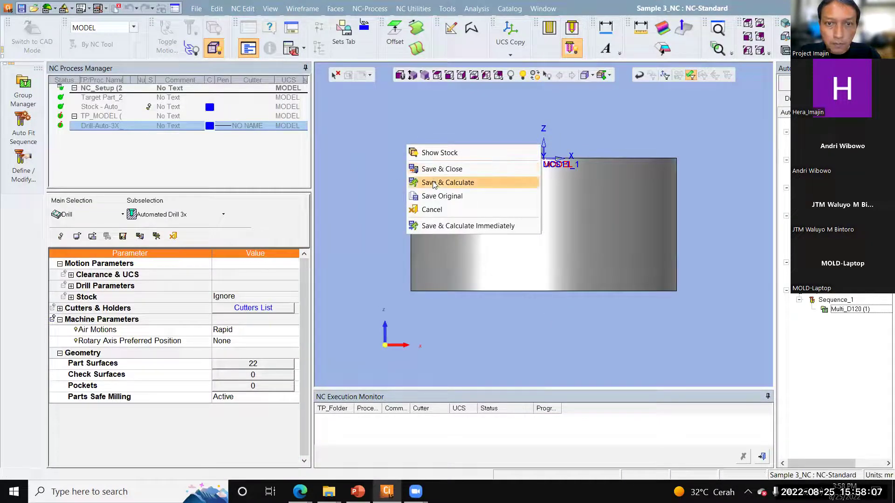
left_click(433, 184)
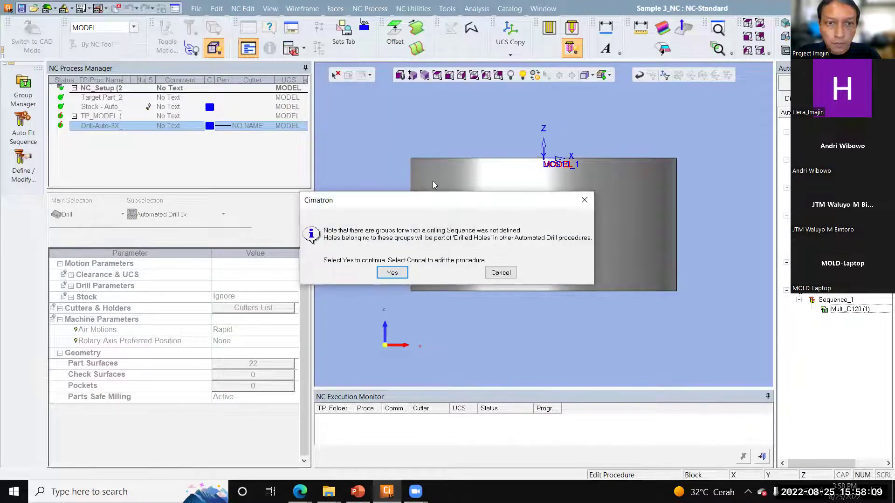
left_click(393, 275)
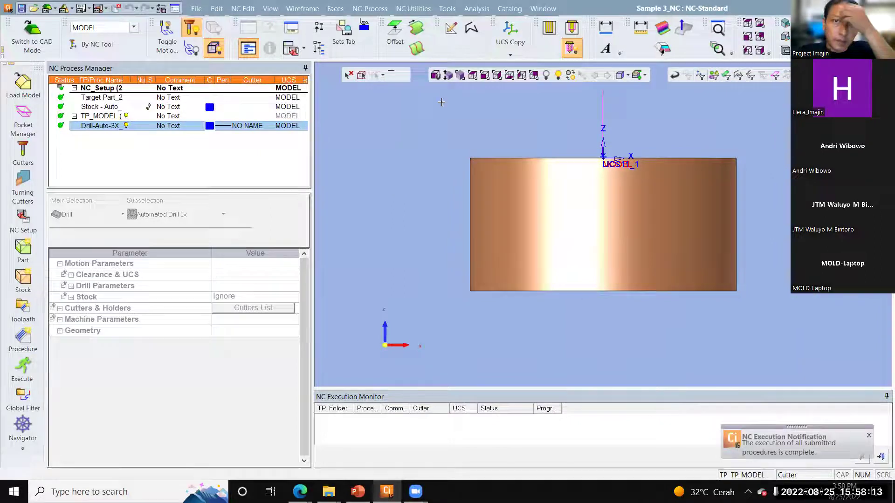
left_click(460, 76)
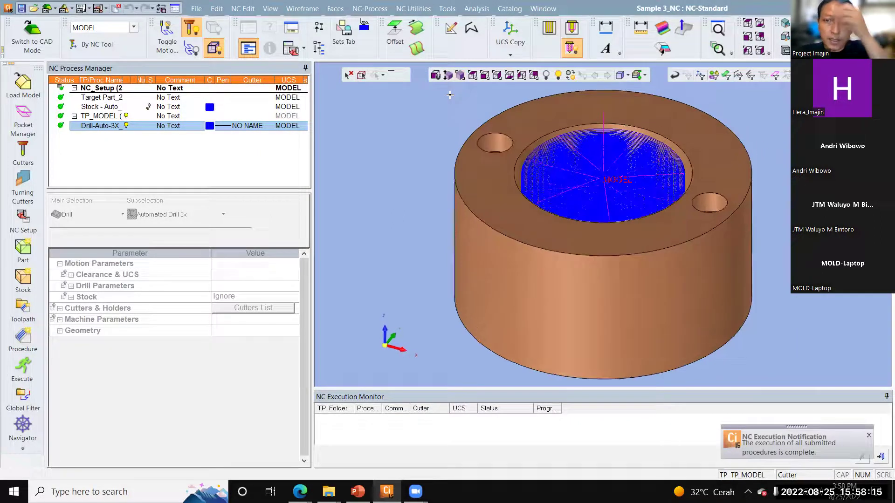
left_click(103, 126)
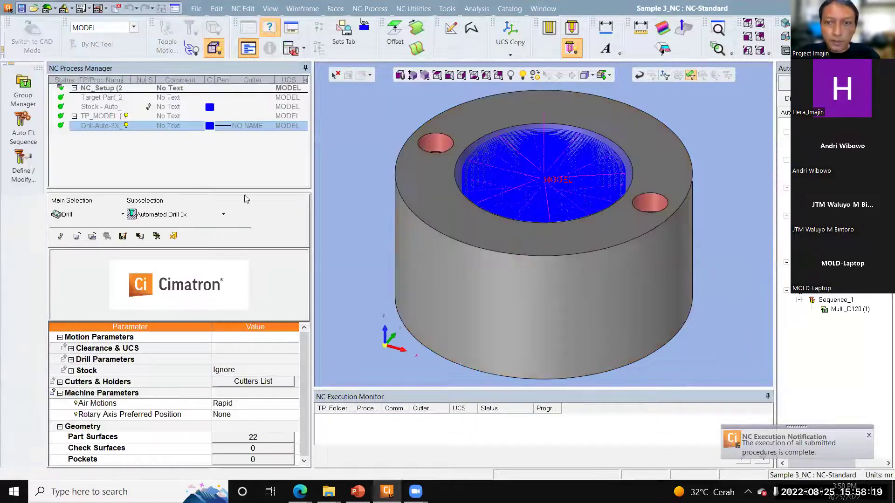
Add a second pocket cutter step running from reference A to B.
left_click(850, 309)
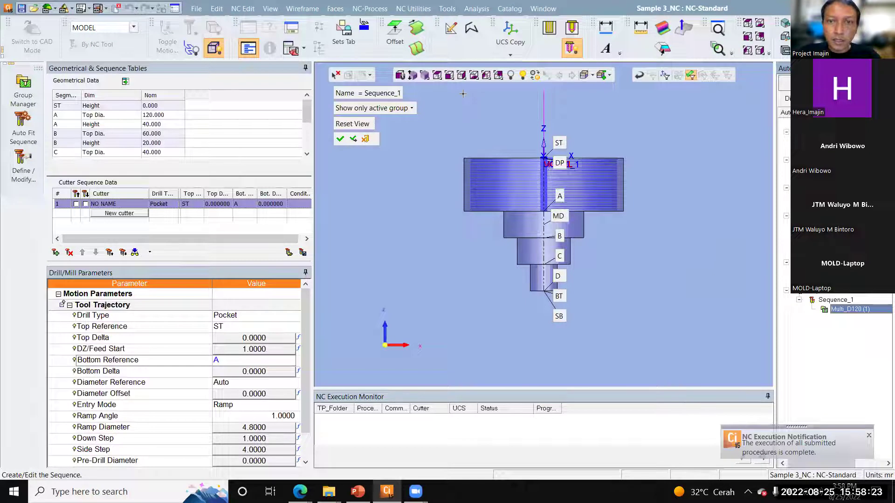
scroll(478, 154, "up", 2)
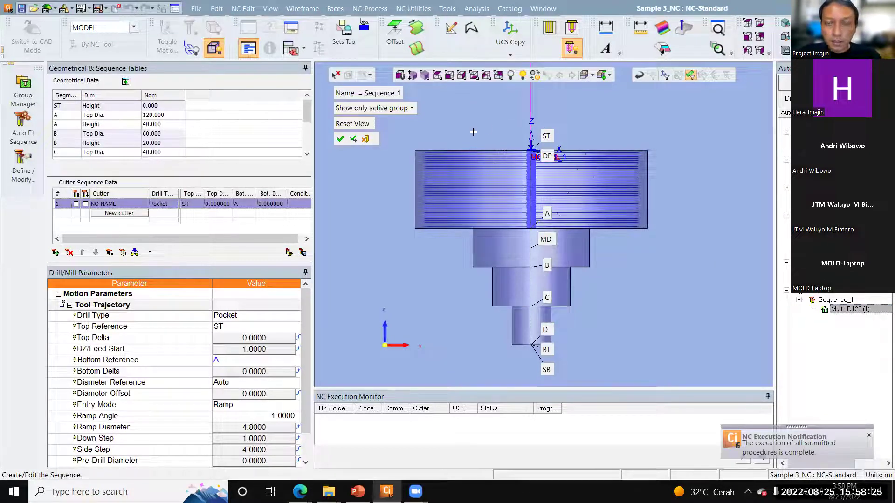
left_click(85, 203)
left_click(157, 214)
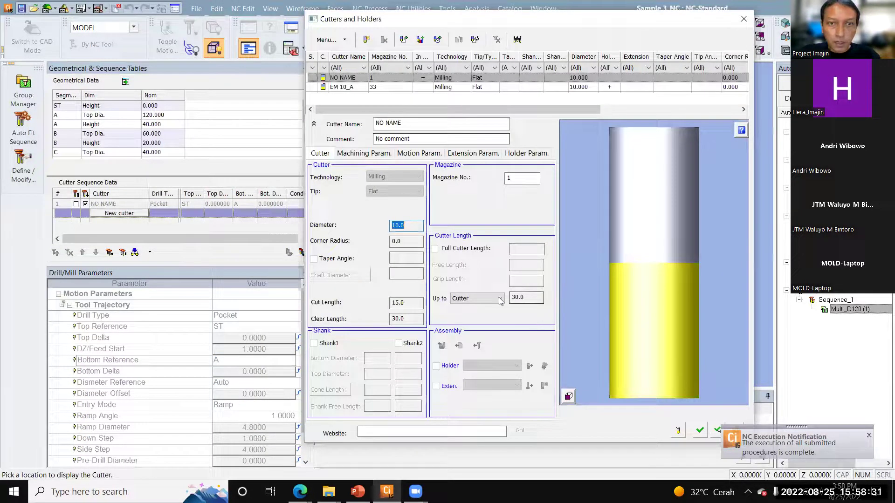
left_click(701, 429)
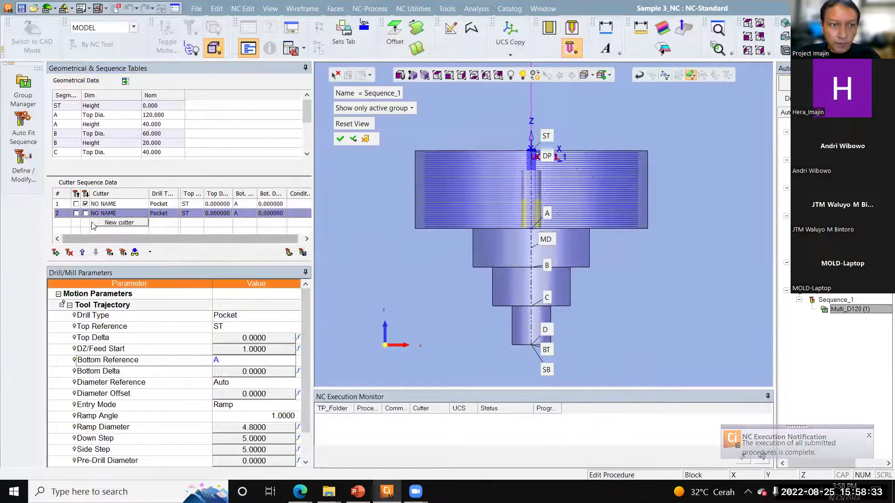
left_click(246, 327)
left_click(243, 351)
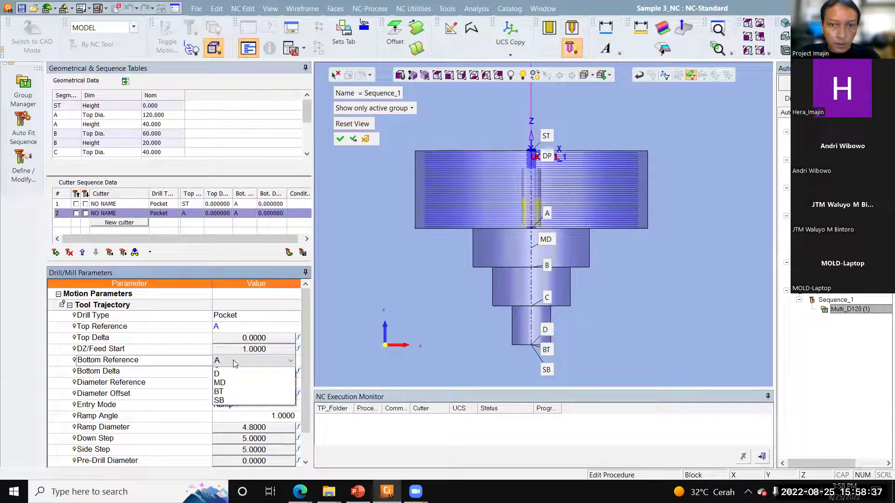
left_click(235, 398)
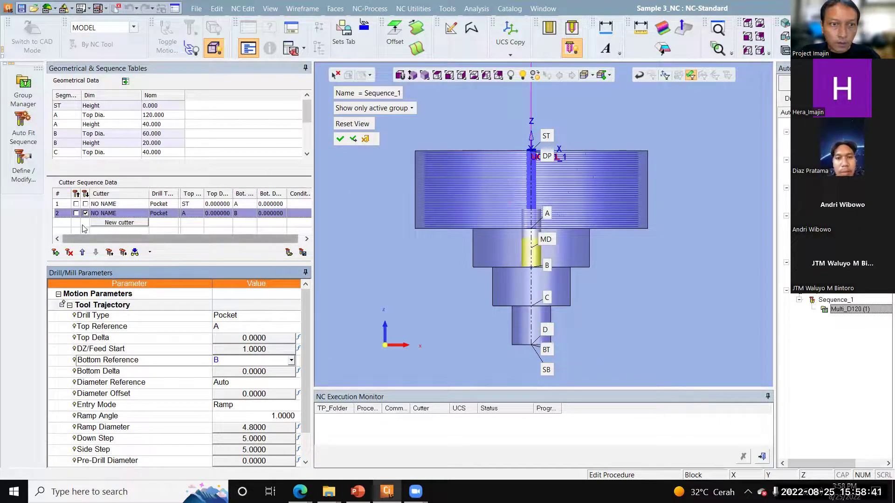
Add a third pocket cutter step running from reference B to C.
left_click(109, 224)
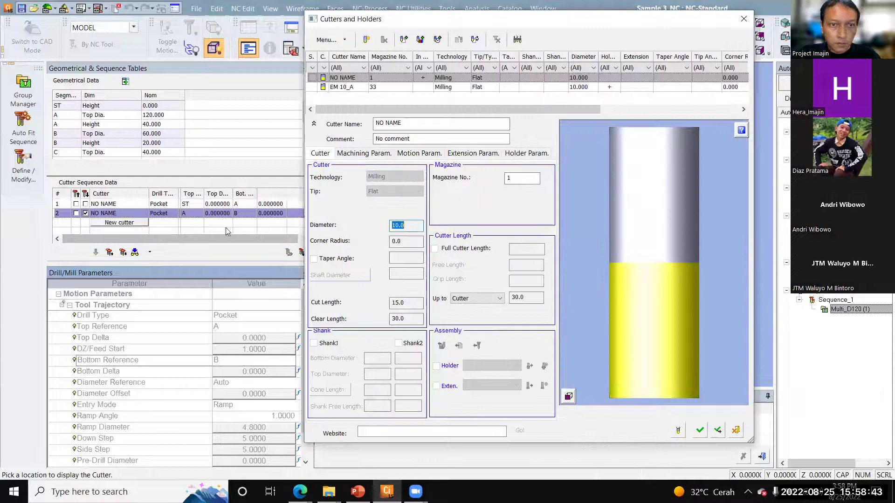
left_click(346, 87)
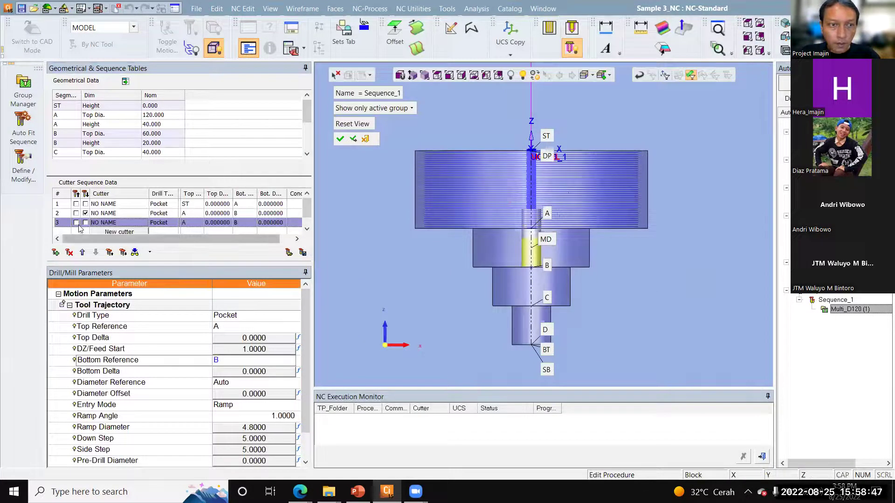
left_click(249, 326)
left_click(242, 357)
left_click(238, 359)
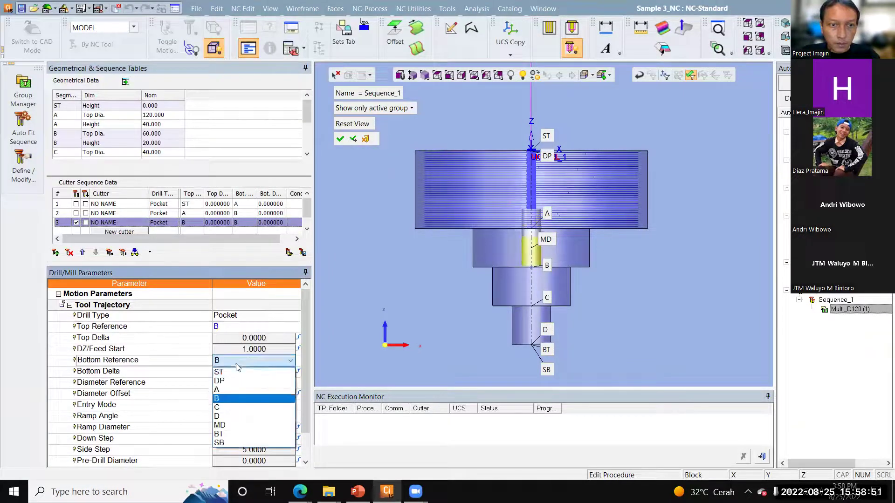
left_click(237, 410)
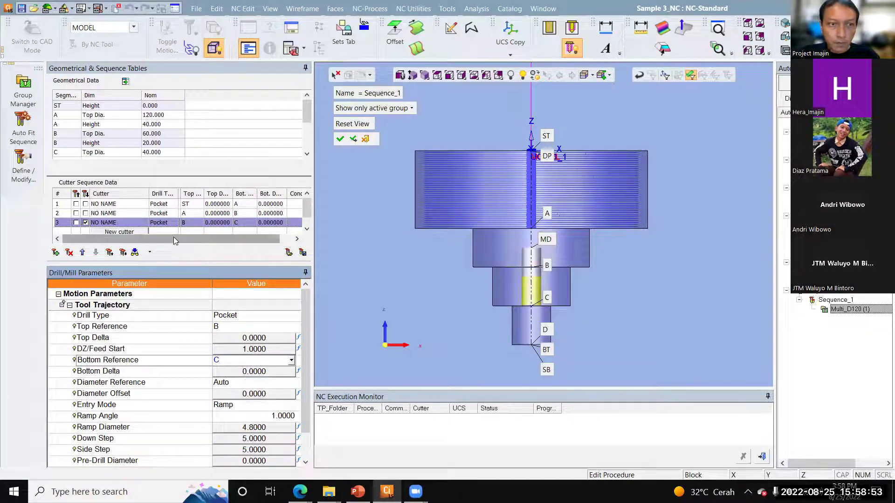
Add a fourth pocket cutter step from C to SB and finish the sequence.
left_click(119, 232)
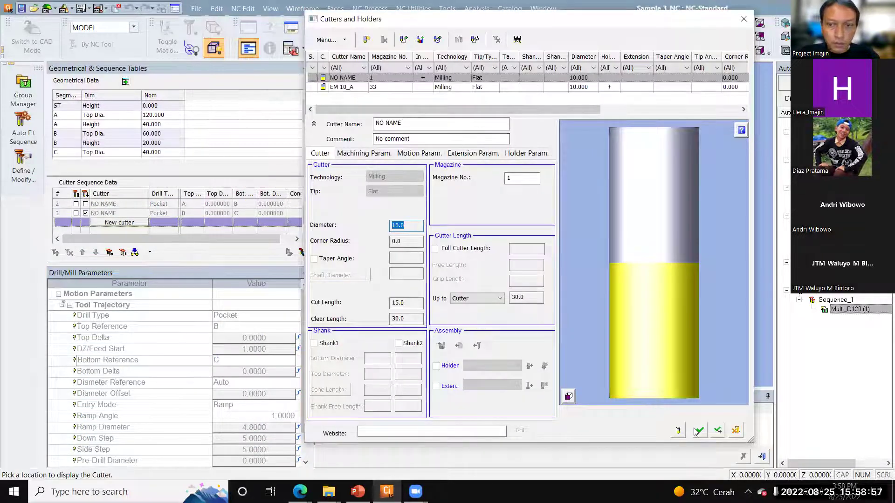
left_click(700, 431)
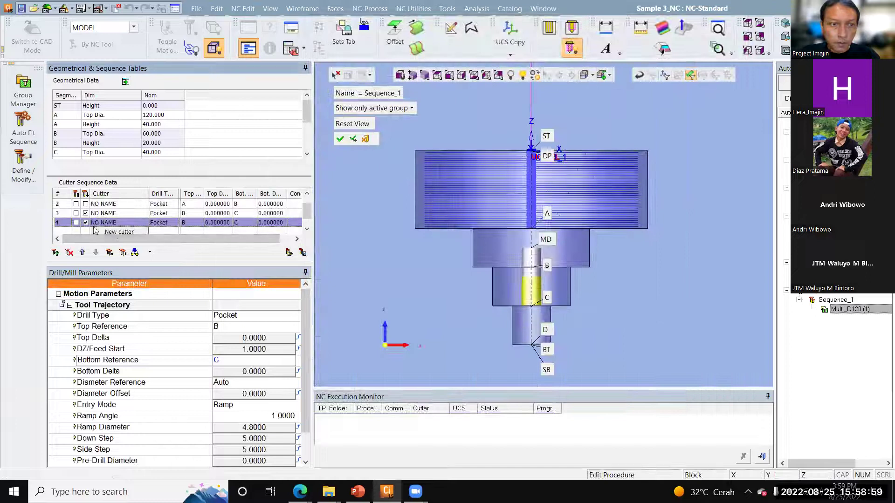
left_click(272, 331)
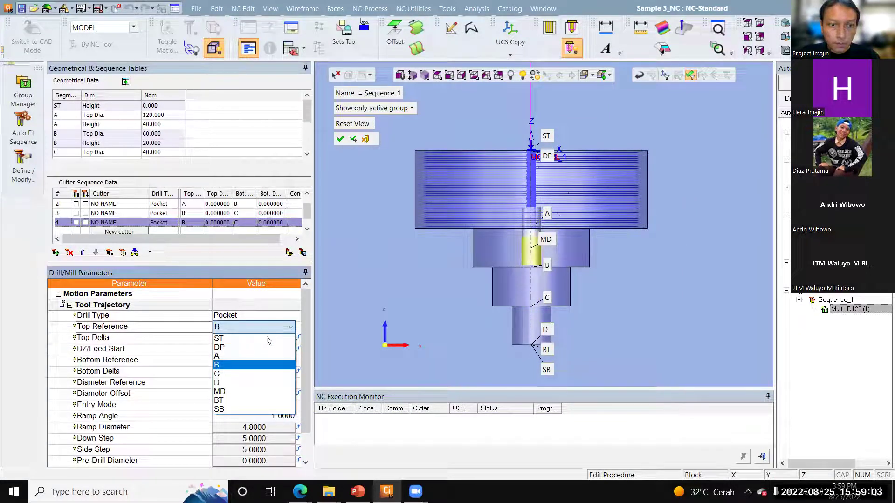
left_click(256, 374)
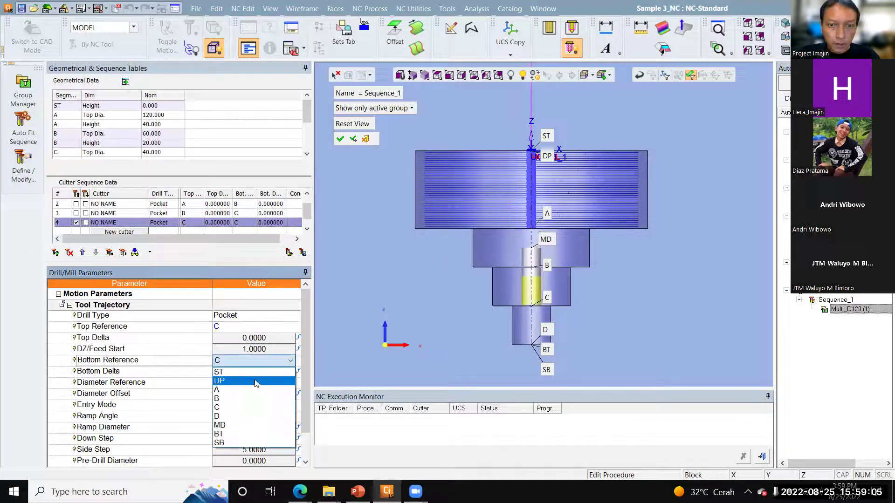
left_click(256, 442)
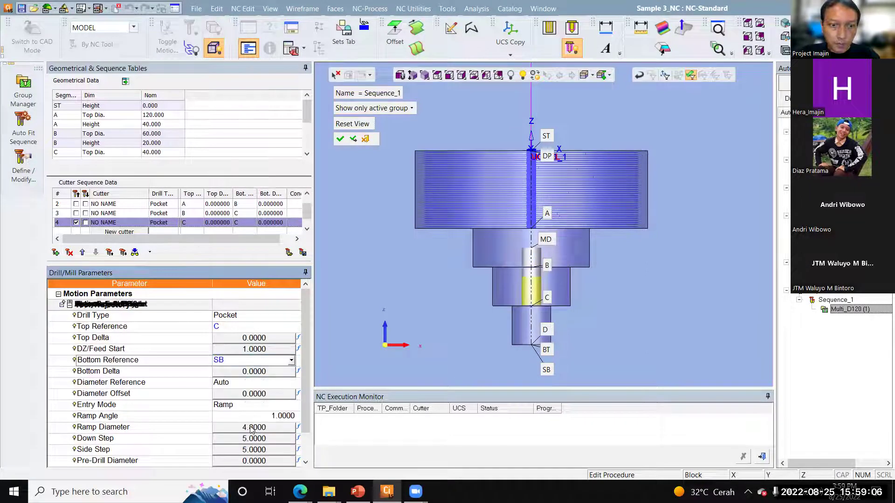
left_click(351, 140)
Save & Calculate the procedure, then inspect the stepped-bore toolpath in isometric, wireframe and Right views.
right_click(421, 167)
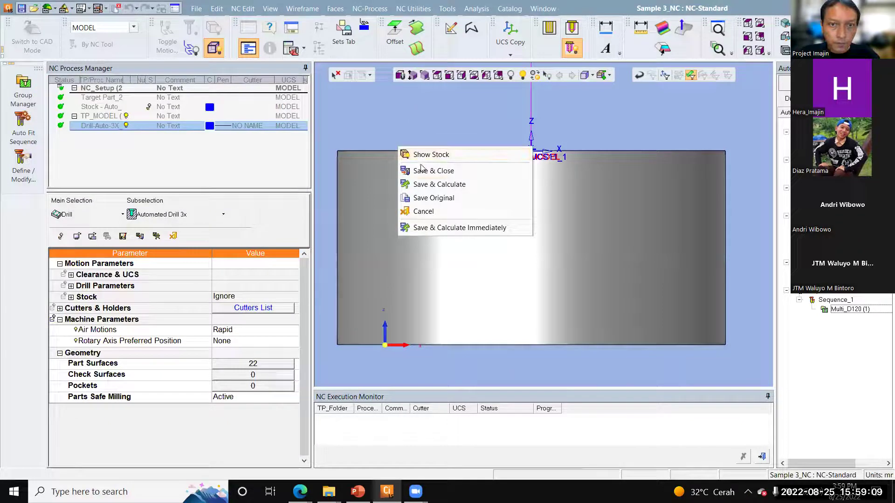
left_click(427, 184)
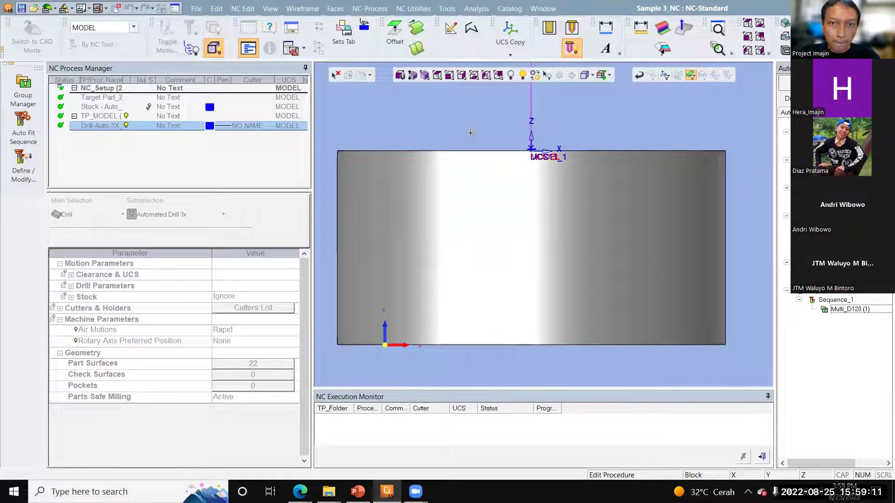
left_click(376, 273)
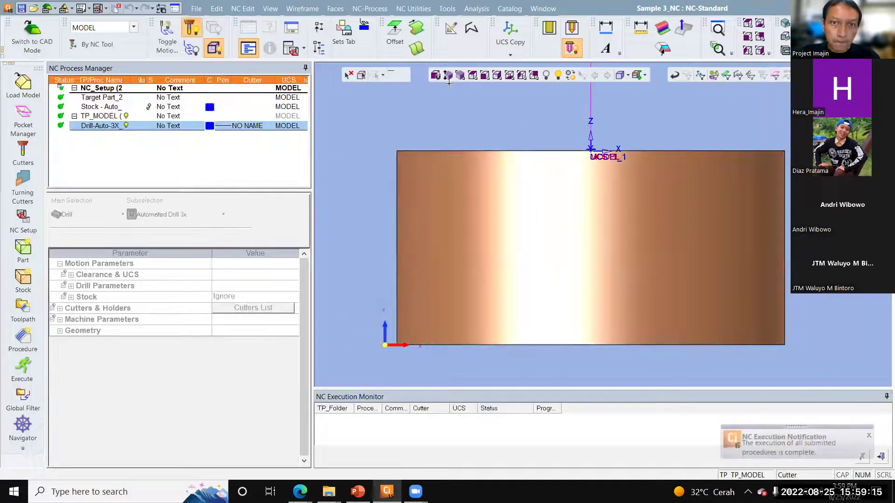
left_click(460, 77)
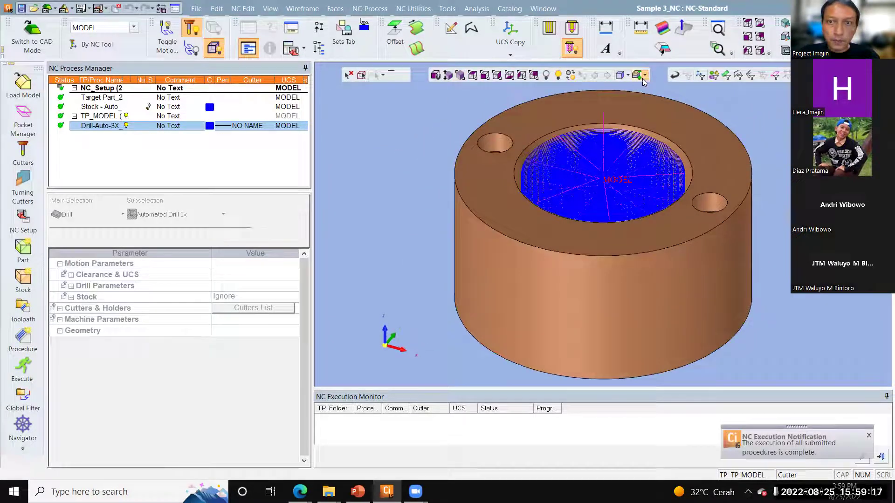
left_click(619, 76)
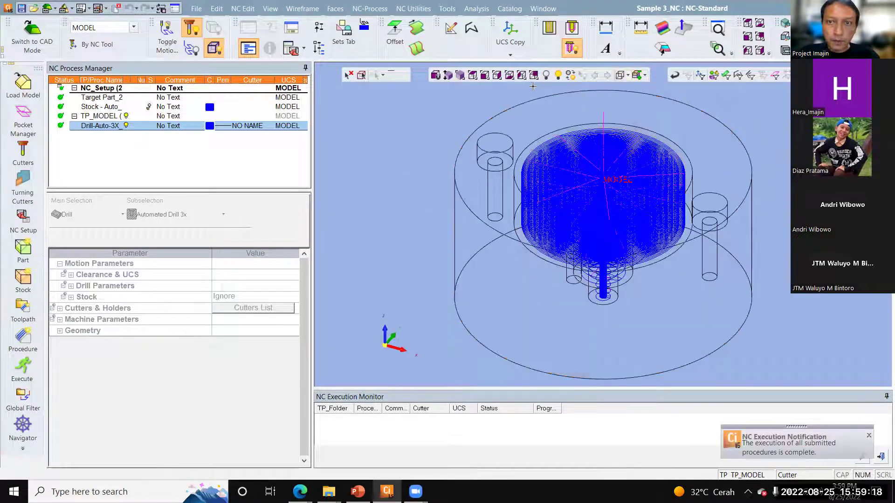
left_click(496, 76)
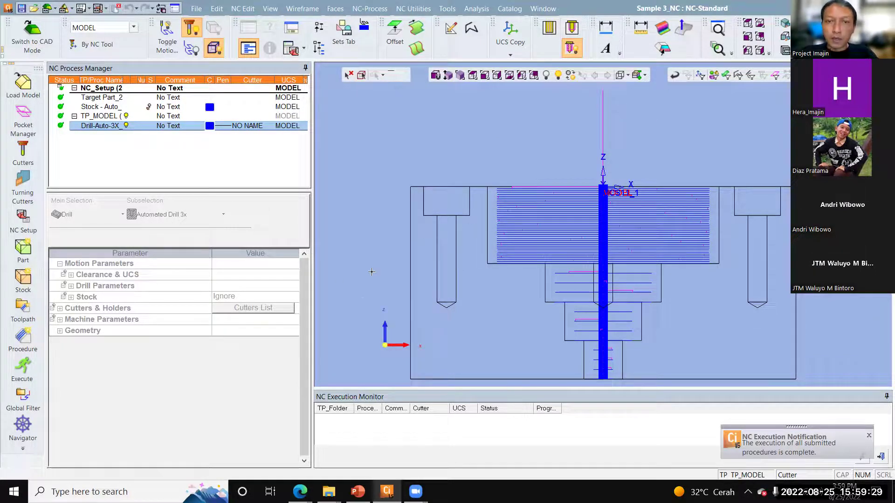
Reopen Drill-Auto-3X's cutter sequence and review each pocket step's Drill/Mill parameters.
left_click(111, 129)
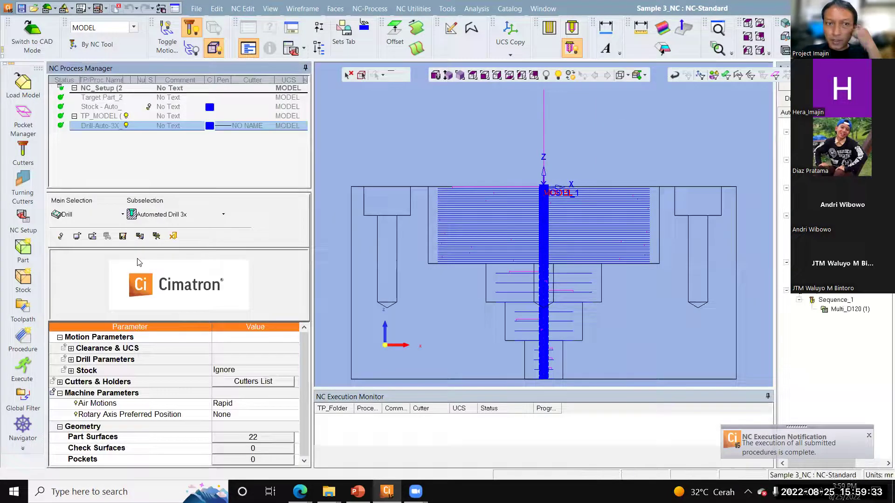
left_click(832, 313)
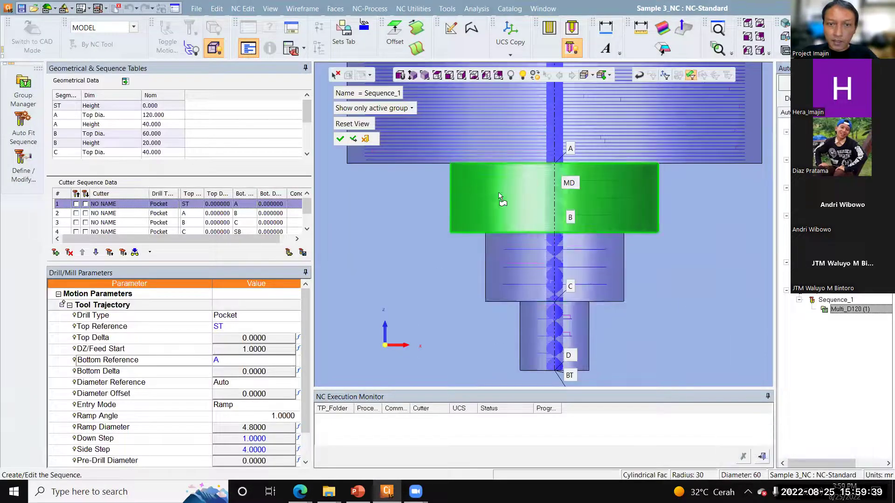
left_click(116, 226)
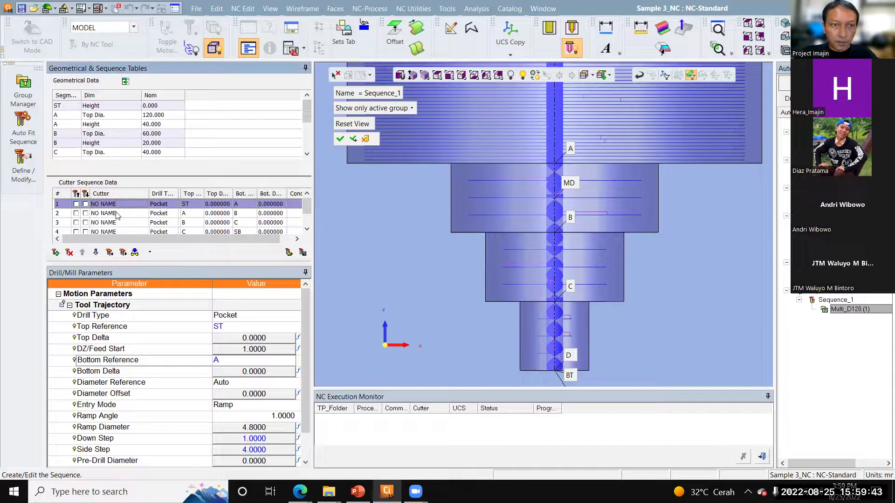
left_click(116, 213)
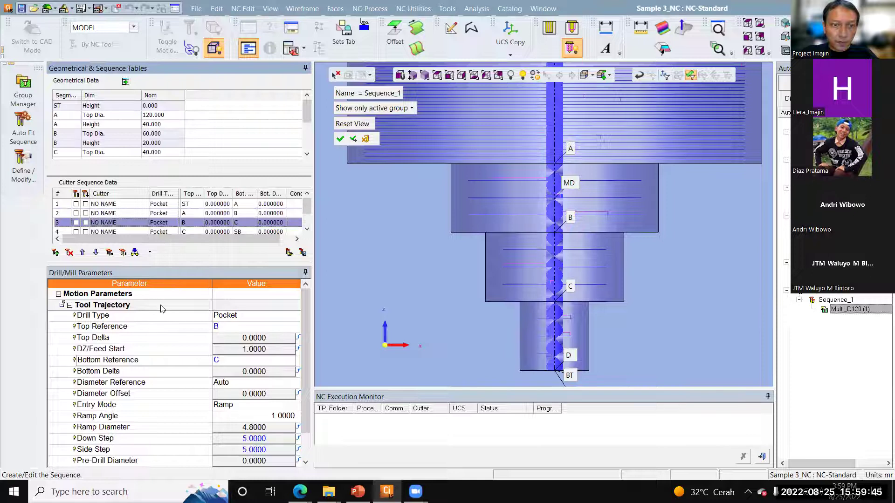
scroll(251, 390, "down", 1)
scroll(251, 390, "down", 2)
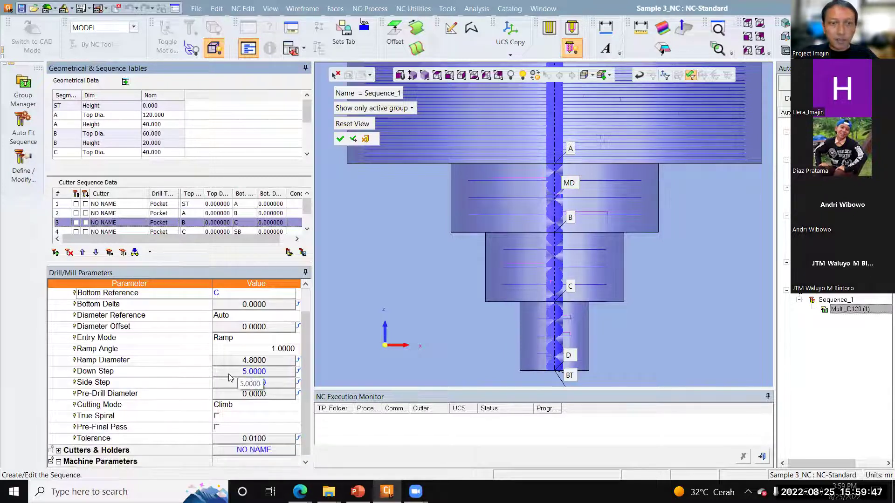
left_click(110, 205)
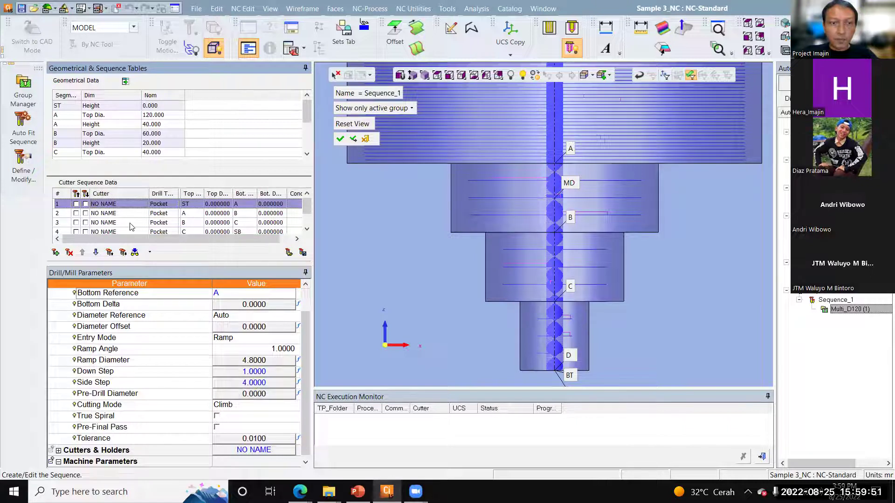
left_click(124, 215)
Give the second cutter step a Side Step of 4 and Down Step of 1.
double_click(237, 371)
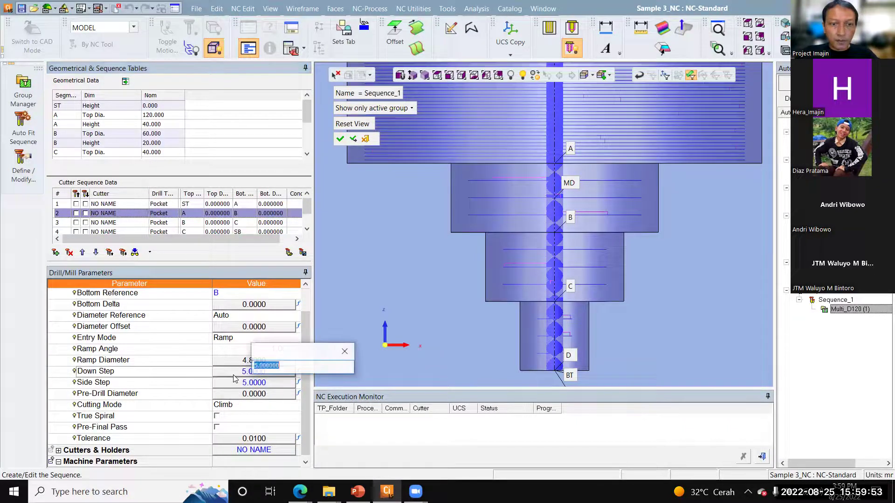
double_click(236, 385)
type("4")
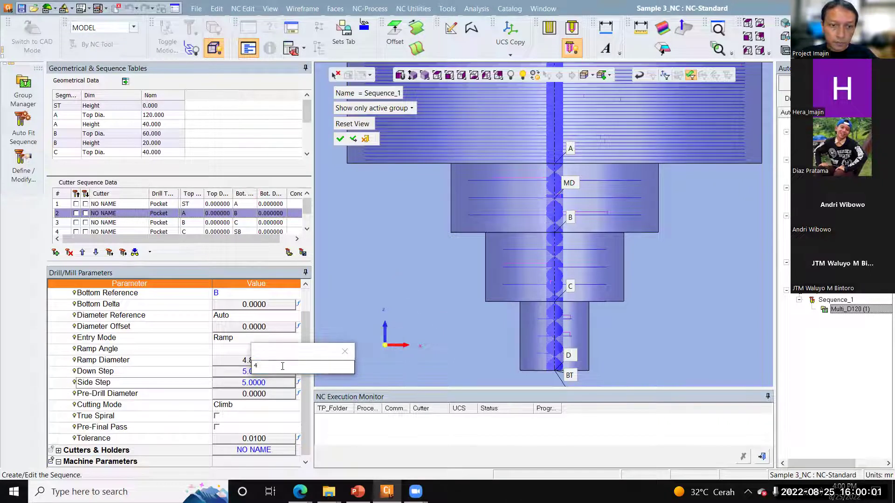
key("Return")
left_click(258, 372)
type("1")
key("Return")
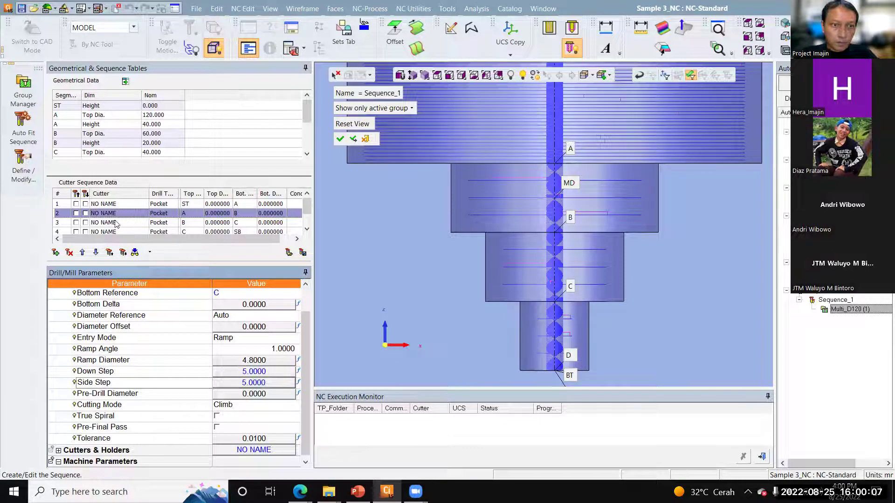
Set Down Step 1 on the third step, Side Step 4 on the fourth, and accept the sequence.
left_click(112, 223)
left_click(254, 372)
type("1")
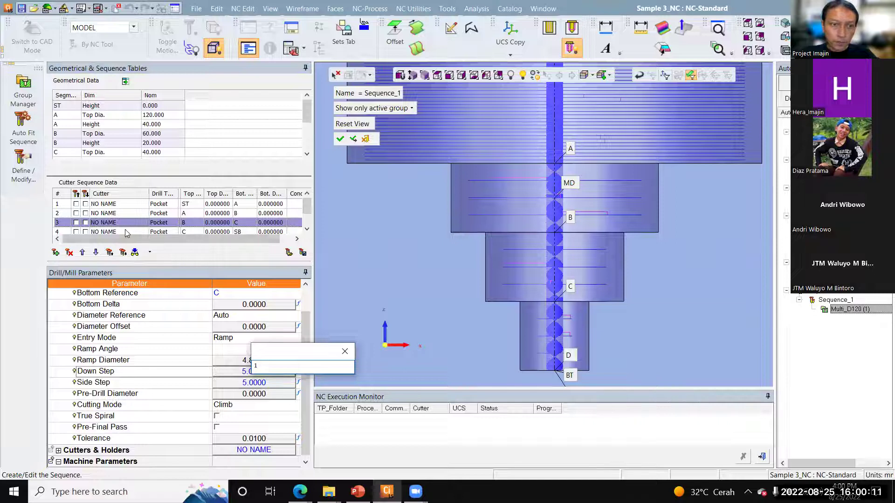
left_click(127, 232)
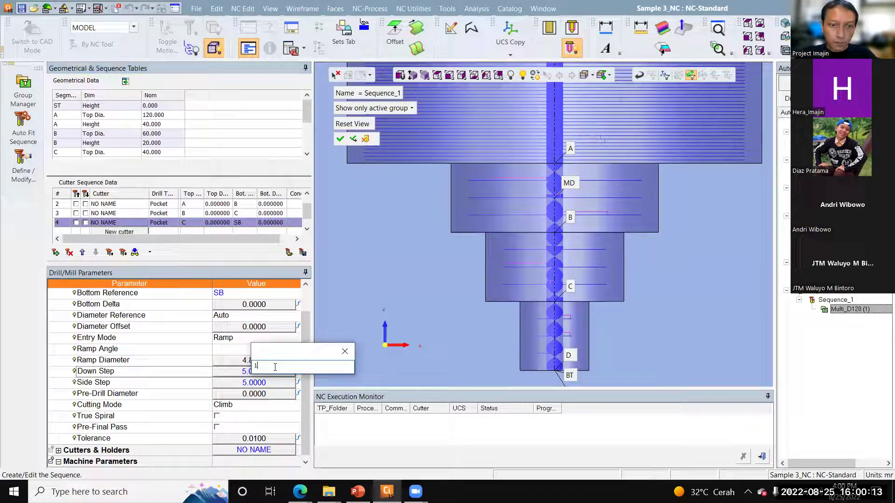
key("Return")
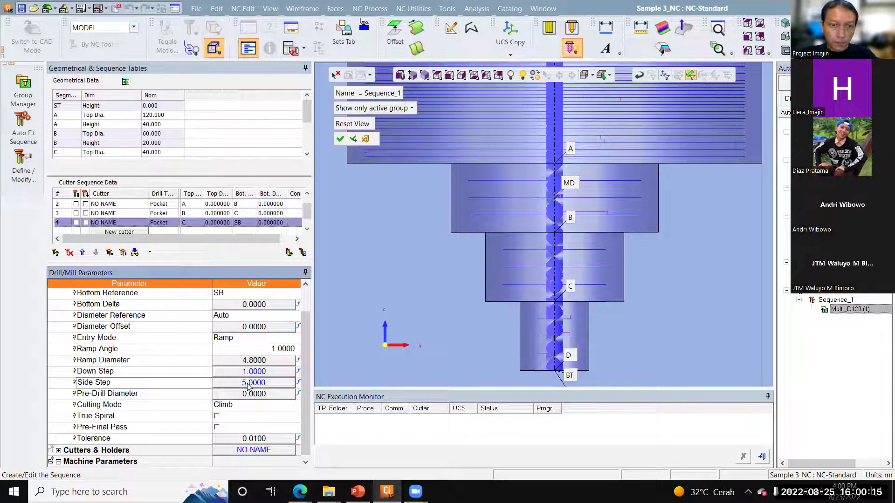
left_click(248, 384)
type("4")
key("Return")
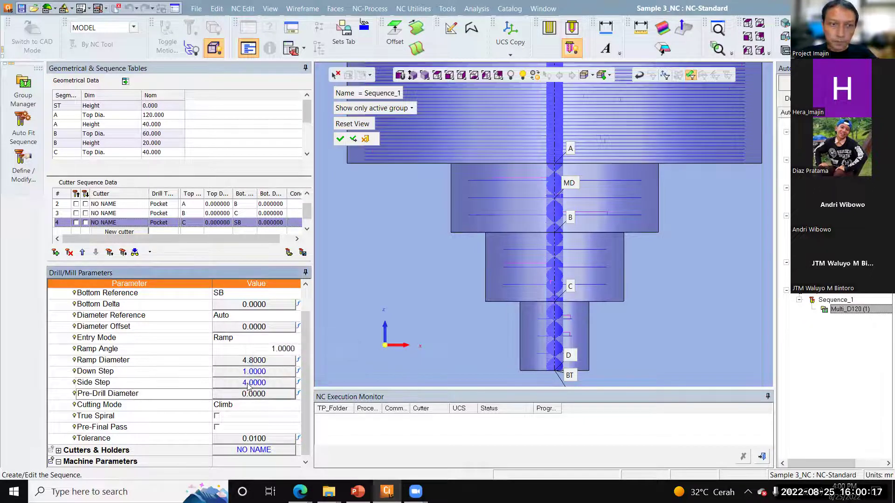
left_click(340, 138)
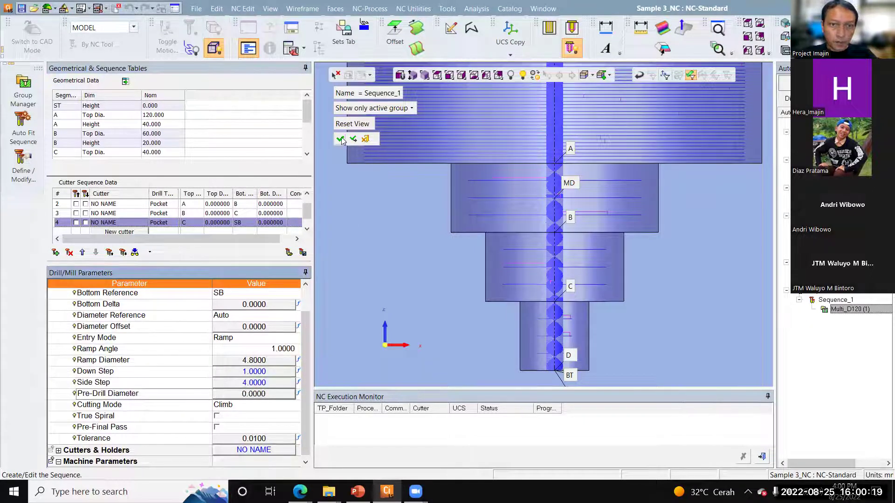
Save & Calculate the drilling procedure, check top and isometric views, then start a new procedure.
right_click(434, 140)
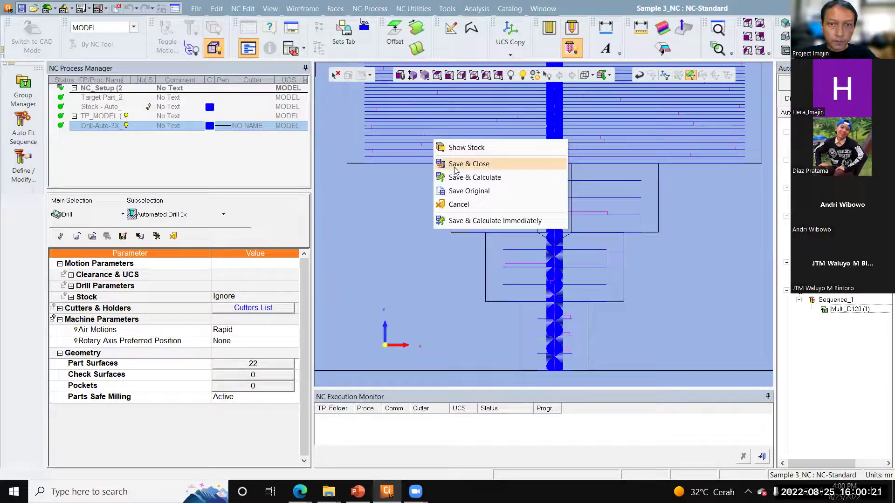
left_click(452, 178)
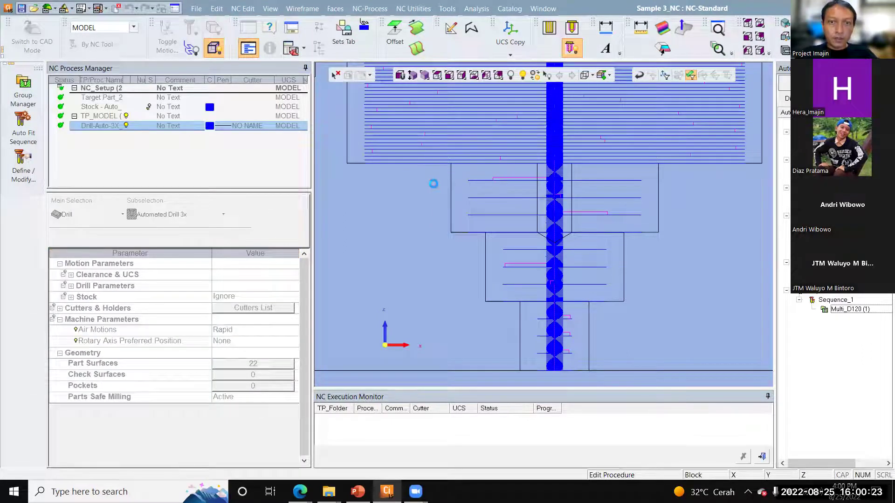
left_click(394, 272)
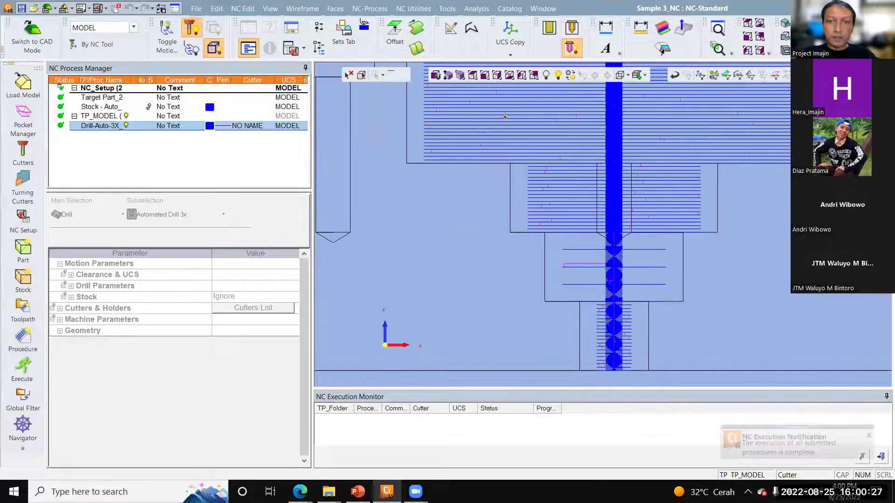
left_click(471, 75)
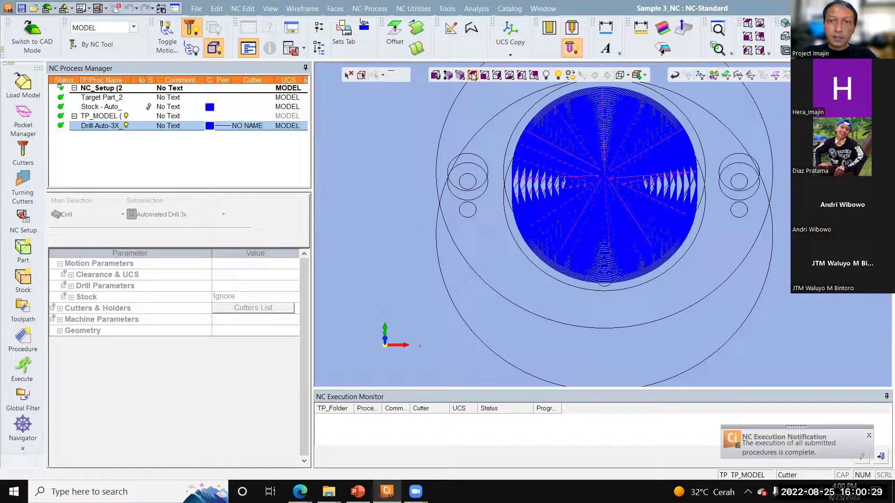
left_click(460, 75)
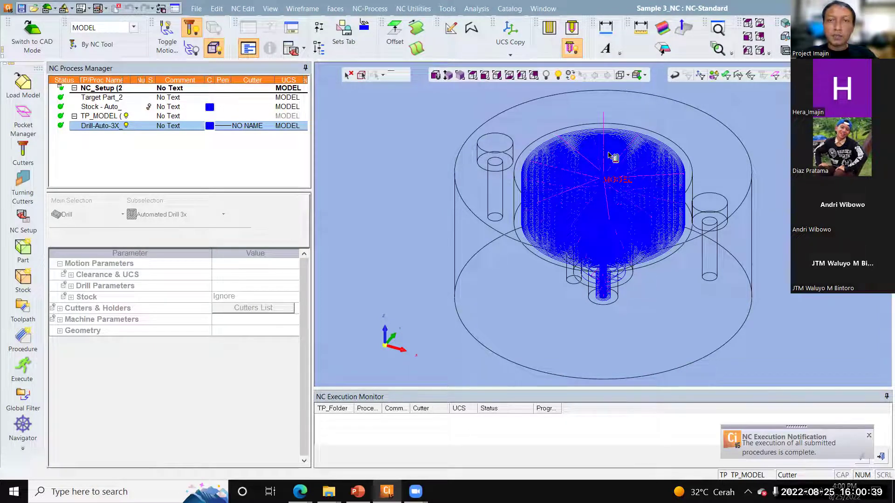
left_click(24, 347)
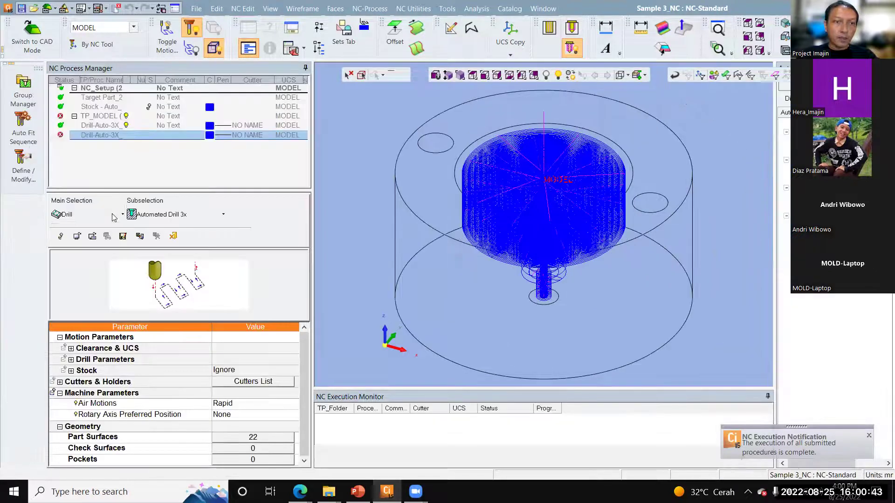
Switch the new procedure's main selection to 2.5 Axes, then cancel and discard it.
left_click(122, 214)
left_click(223, 215)
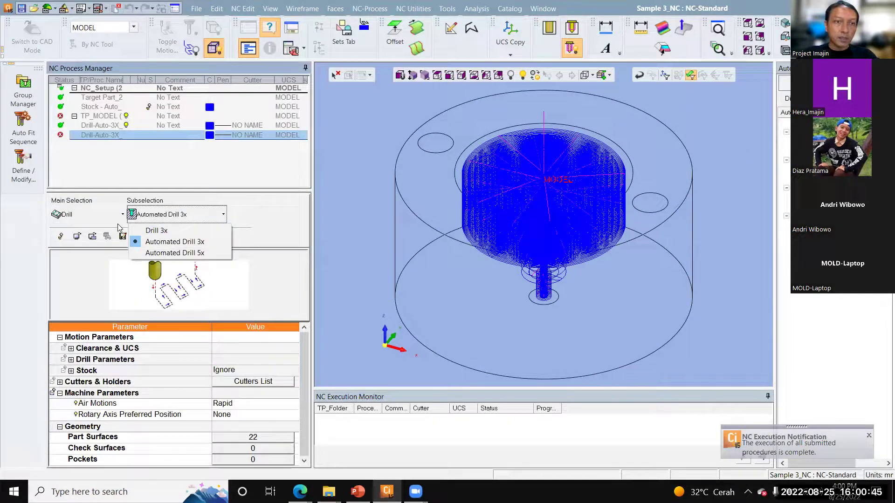
left_click(123, 214)
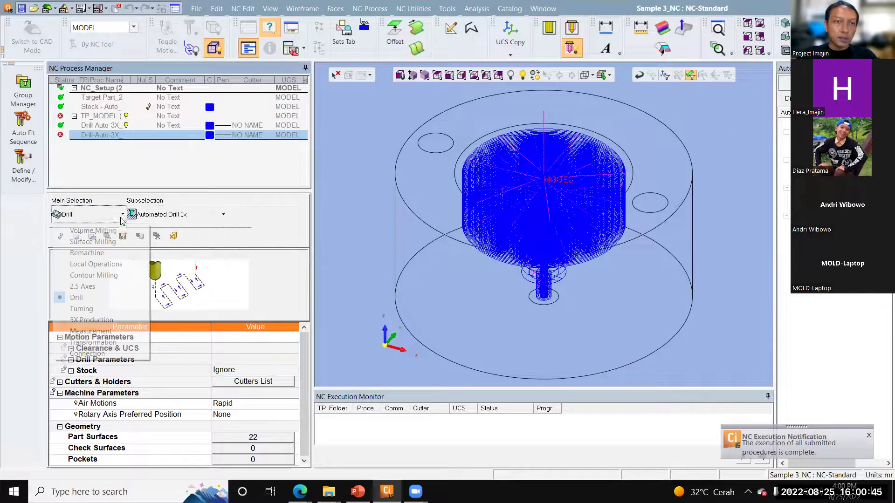
left_click(99, 287)
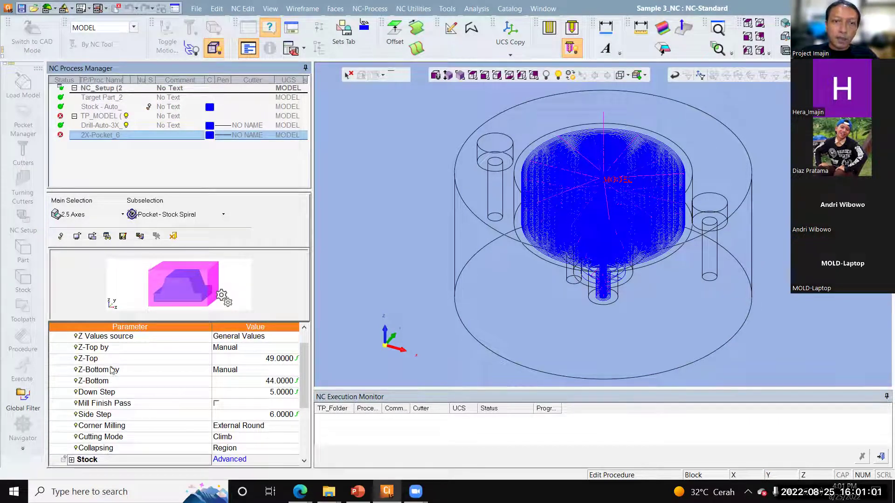
right_click(327, 158)
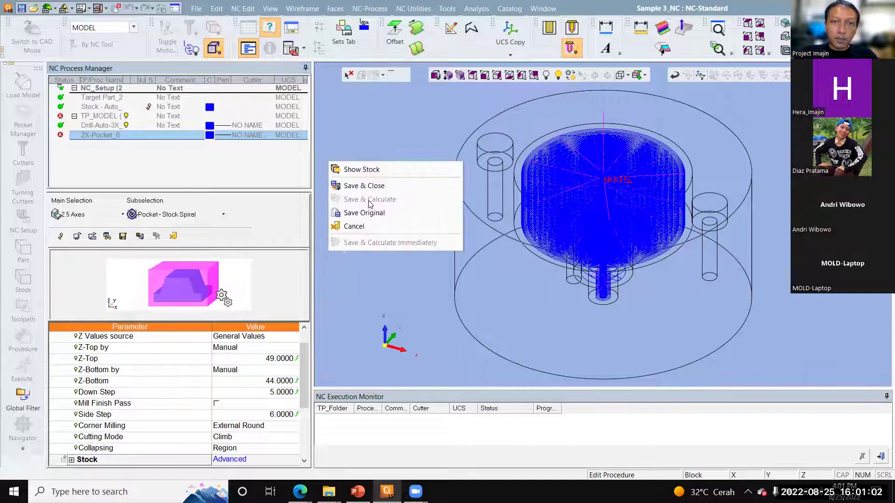
left_click(359, 226)
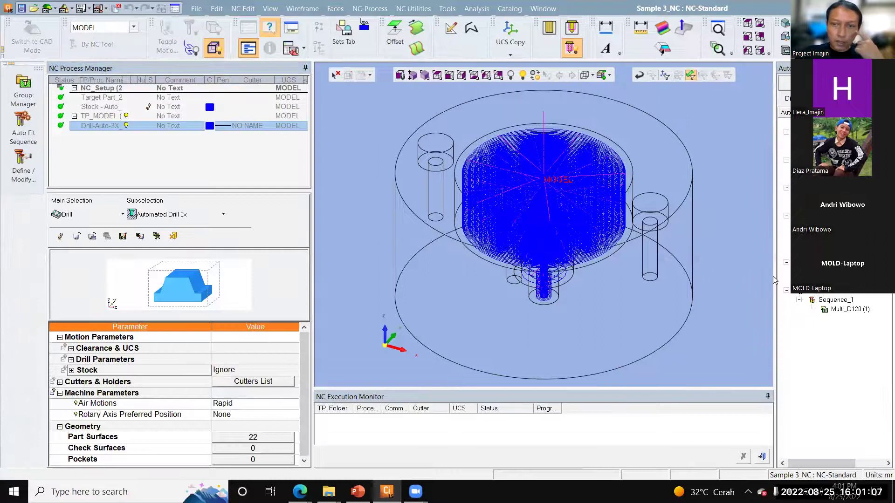
Reopen the Multi_D120 (1) sequence and show the first step's Drill Type options.
double_click(846, 309)
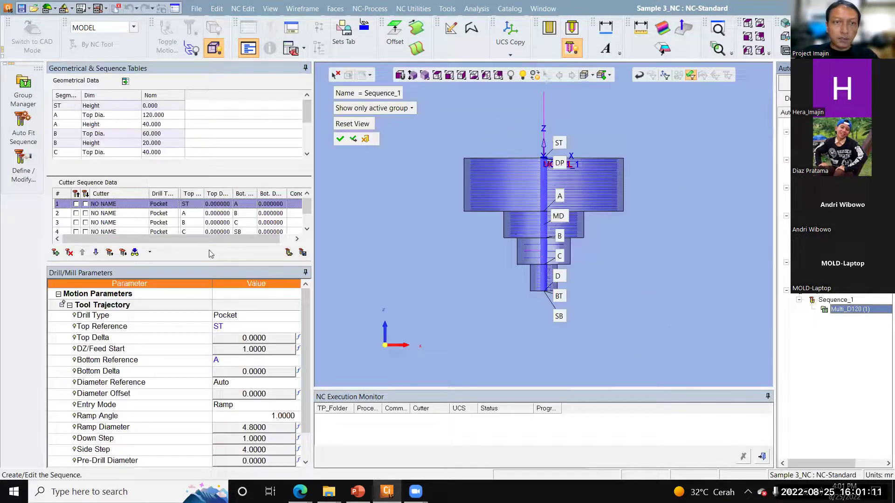
left_click(154, 315)
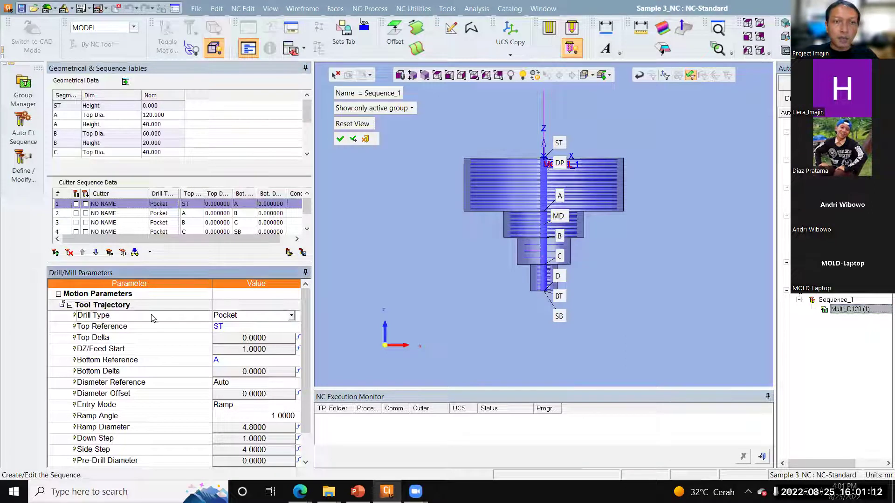
left_click(254, 317)
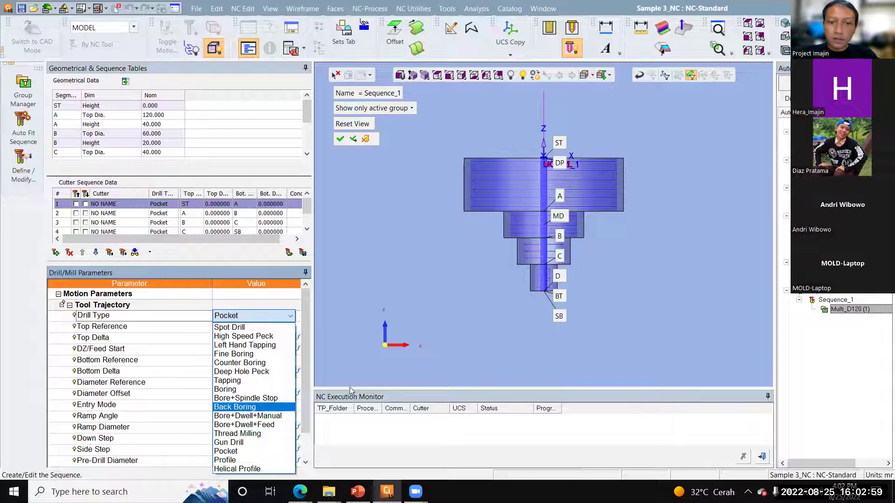
Keep Pocket as the first step's drill type and accept Sequence_1 (ST to A, Ramp entry, 1.0 down step).
left_click(402, 357)
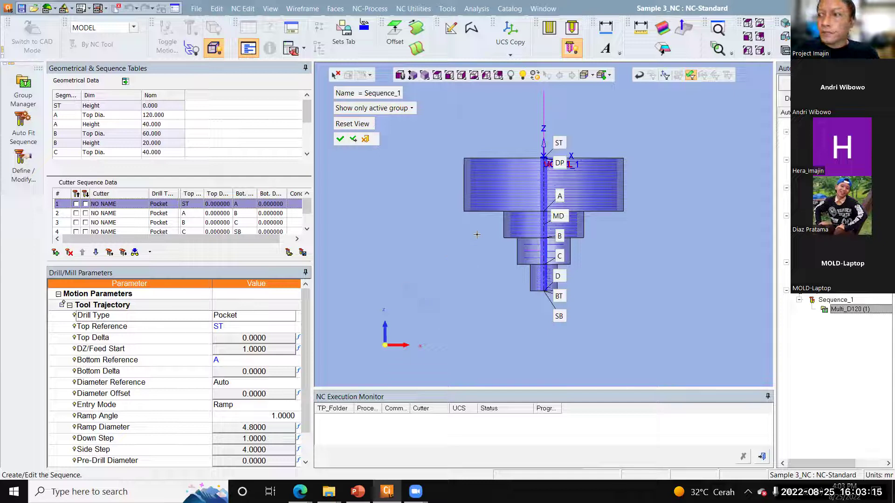
left_click(413, 200)
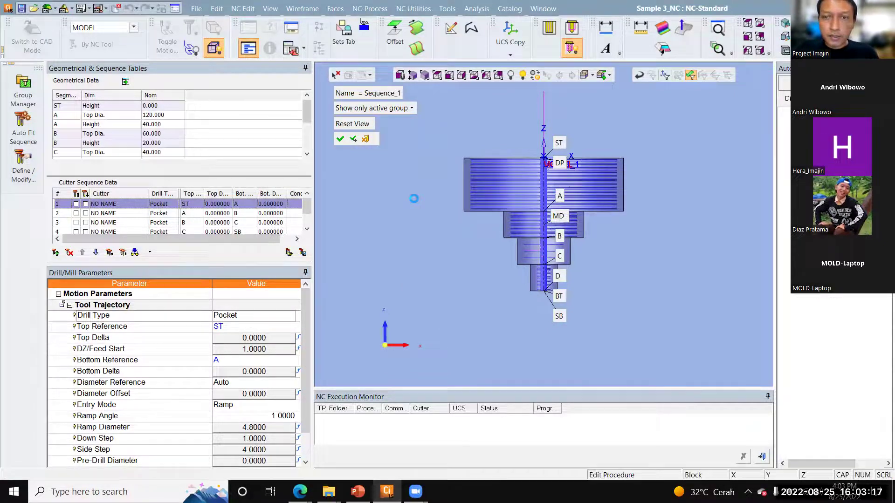